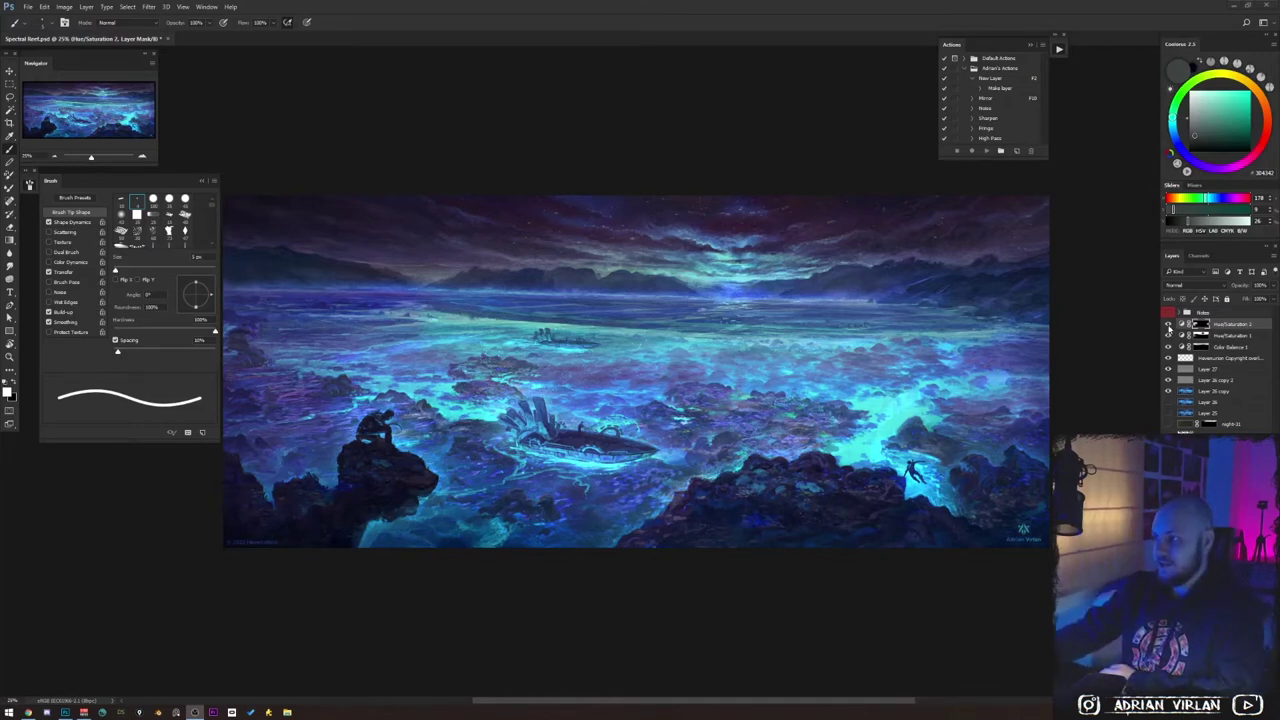
Hide every layer and show only the base seascape painting in the lowest layer.
left_click(1170, 392, "alt")
key("ctrl+minus")
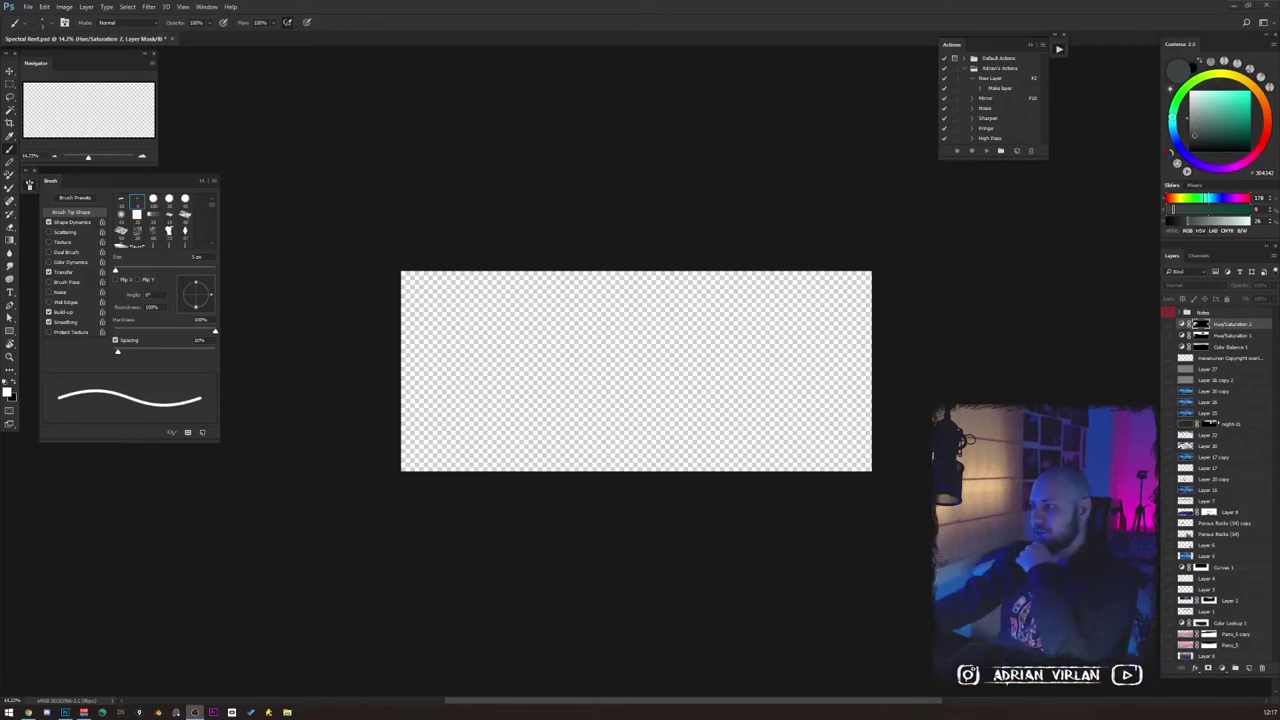
key("ctrl+minus")
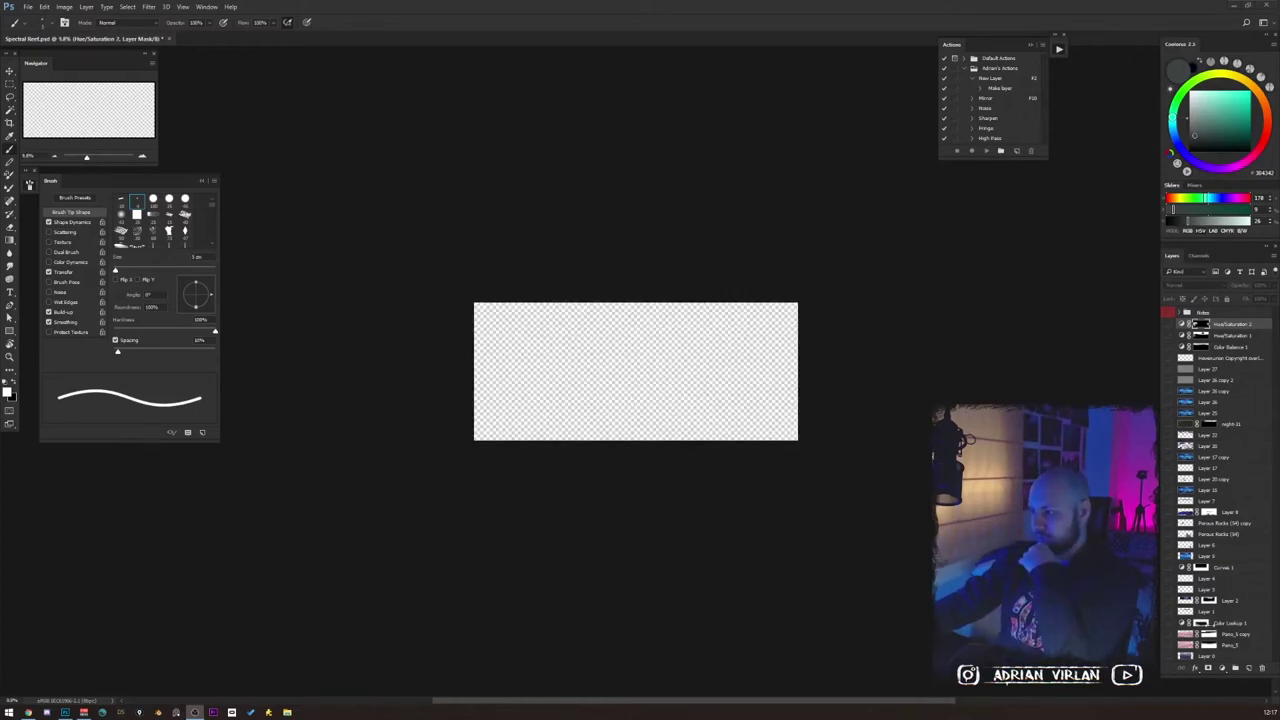
left_click(1168, 656)
scroll(700, 360, "up", 1)
scroll(600, 394, "up", 1)
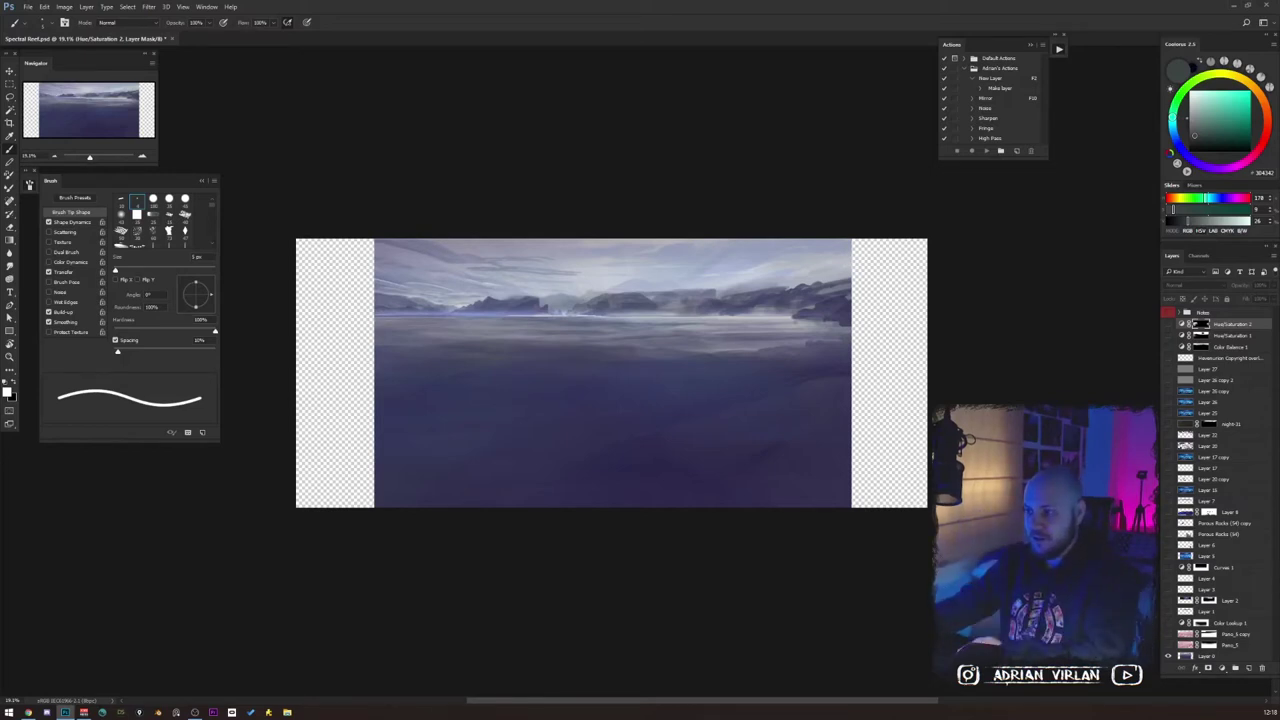
scroll(681, 357, "up", 3)
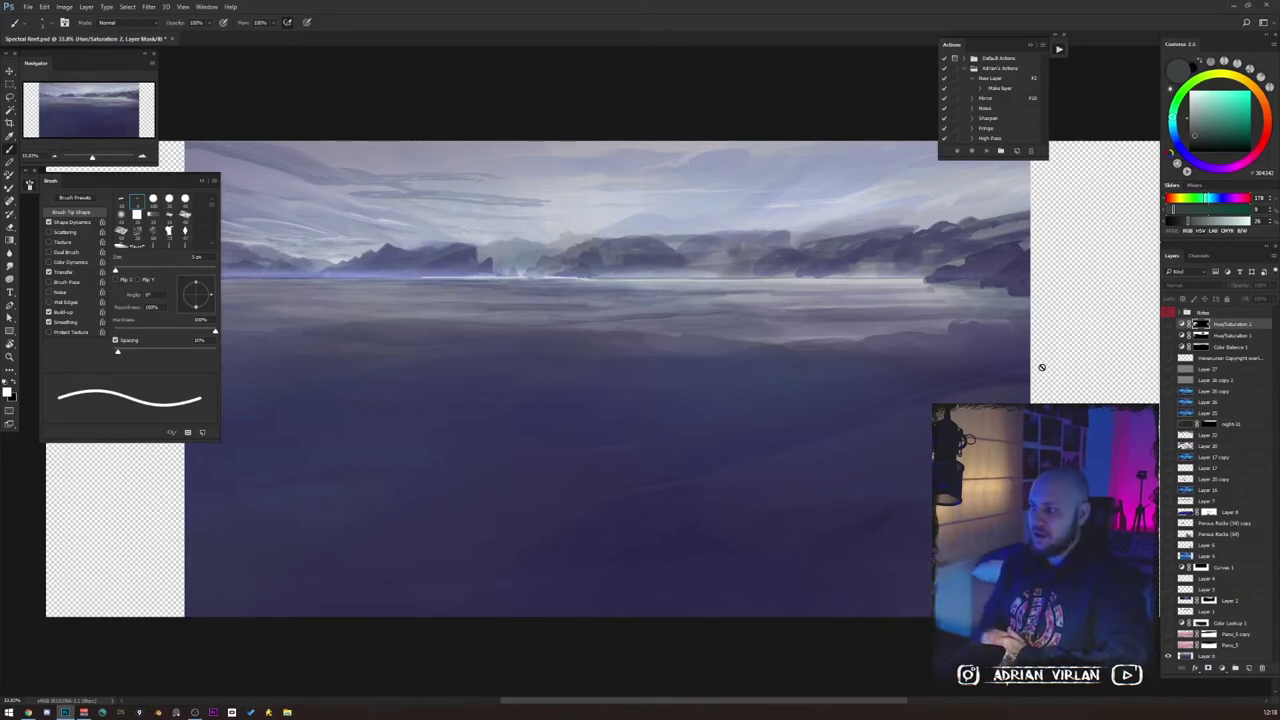
Show the Pano_5 cloud layer over the base painting and inspect its blend mode.
left_click(1170, 651)
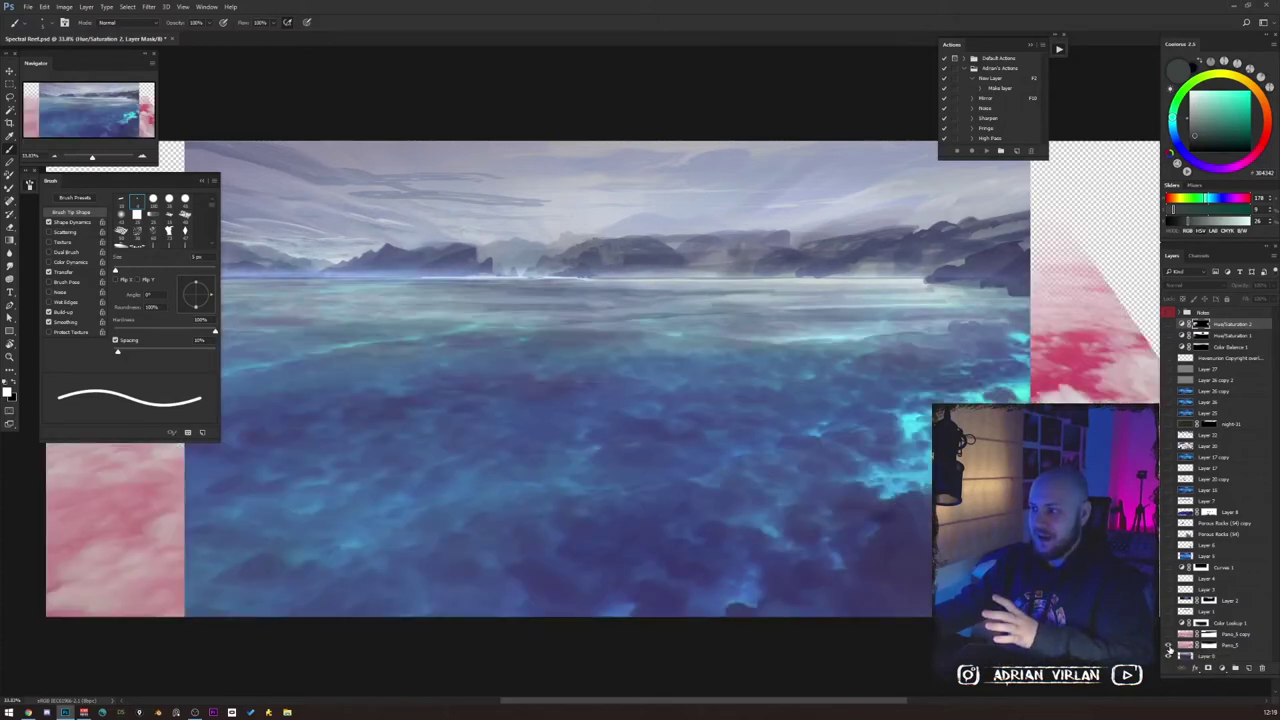
scroll(988, 518, "down", 1)
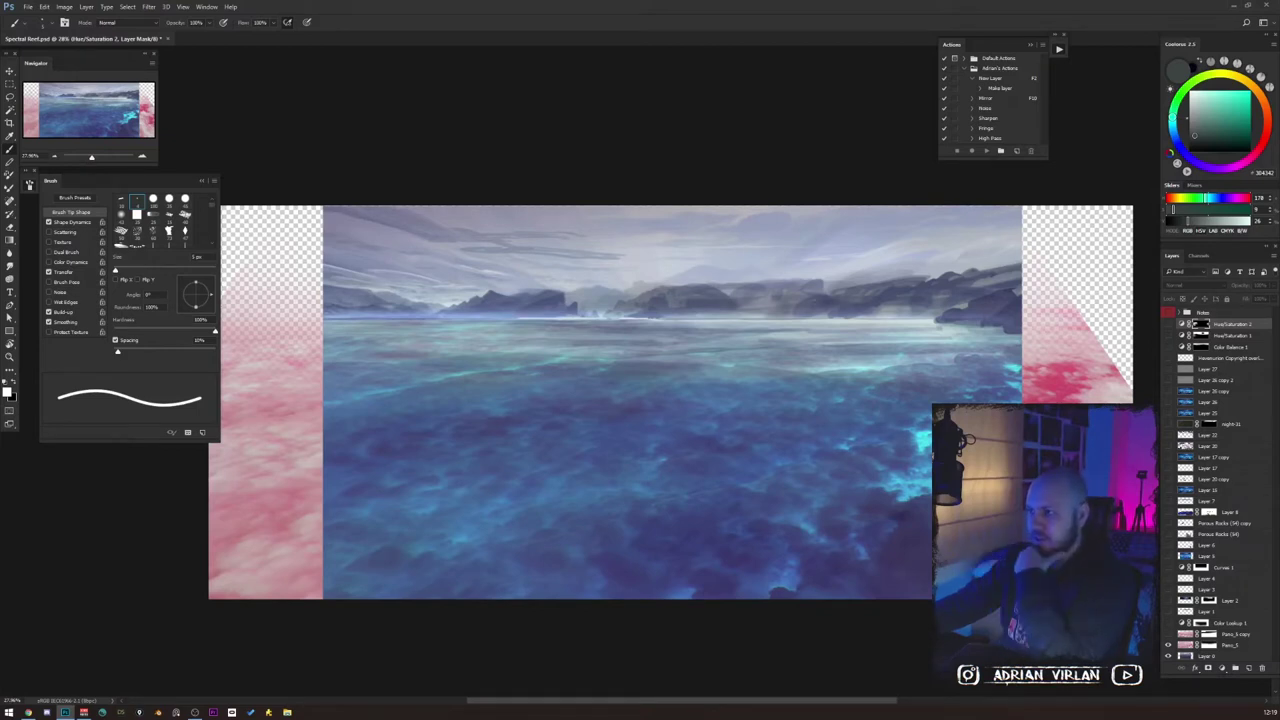
scroll(1078, 465, "up", 1)
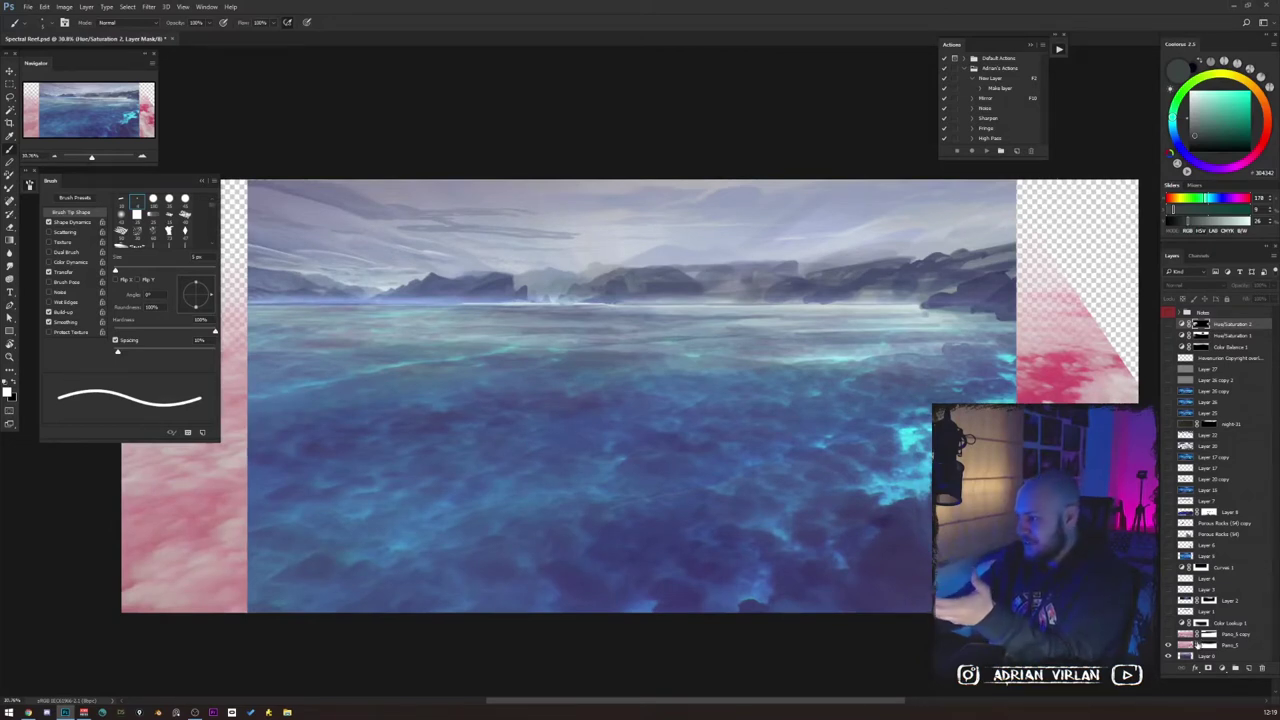
left_click(1228, 646)
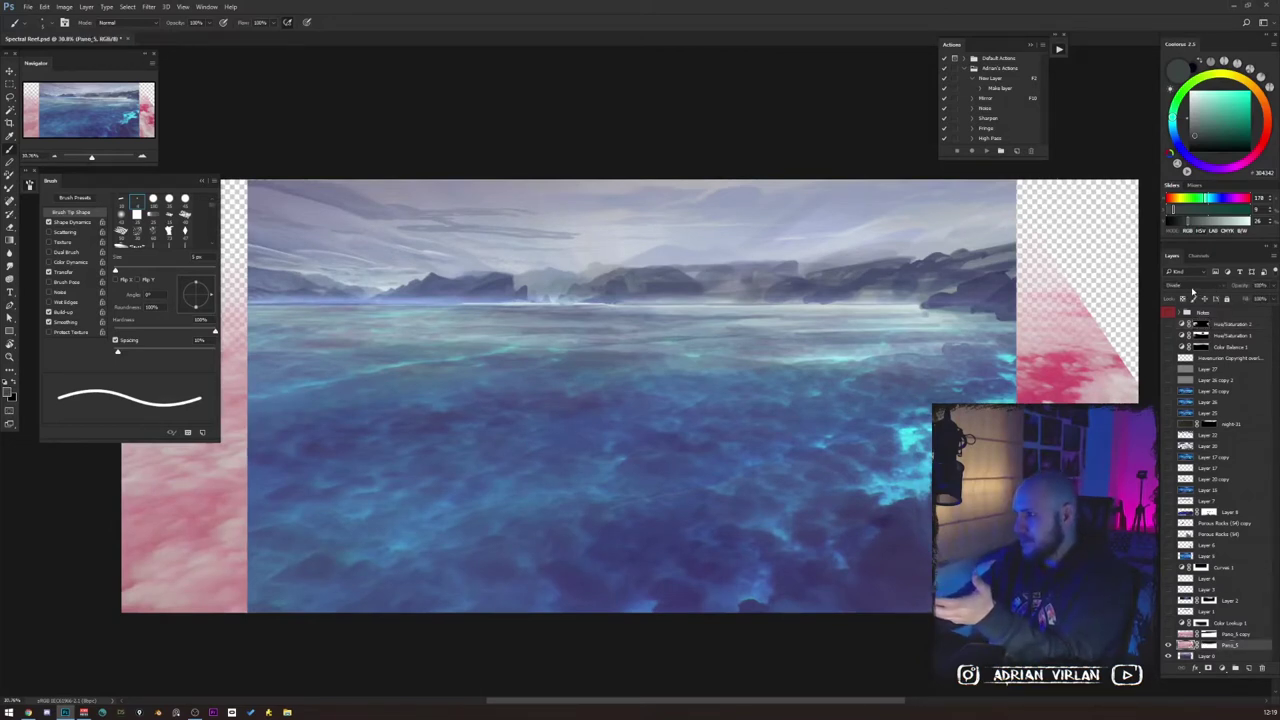
left_click(1190, 288)
left_click(1187, 288)
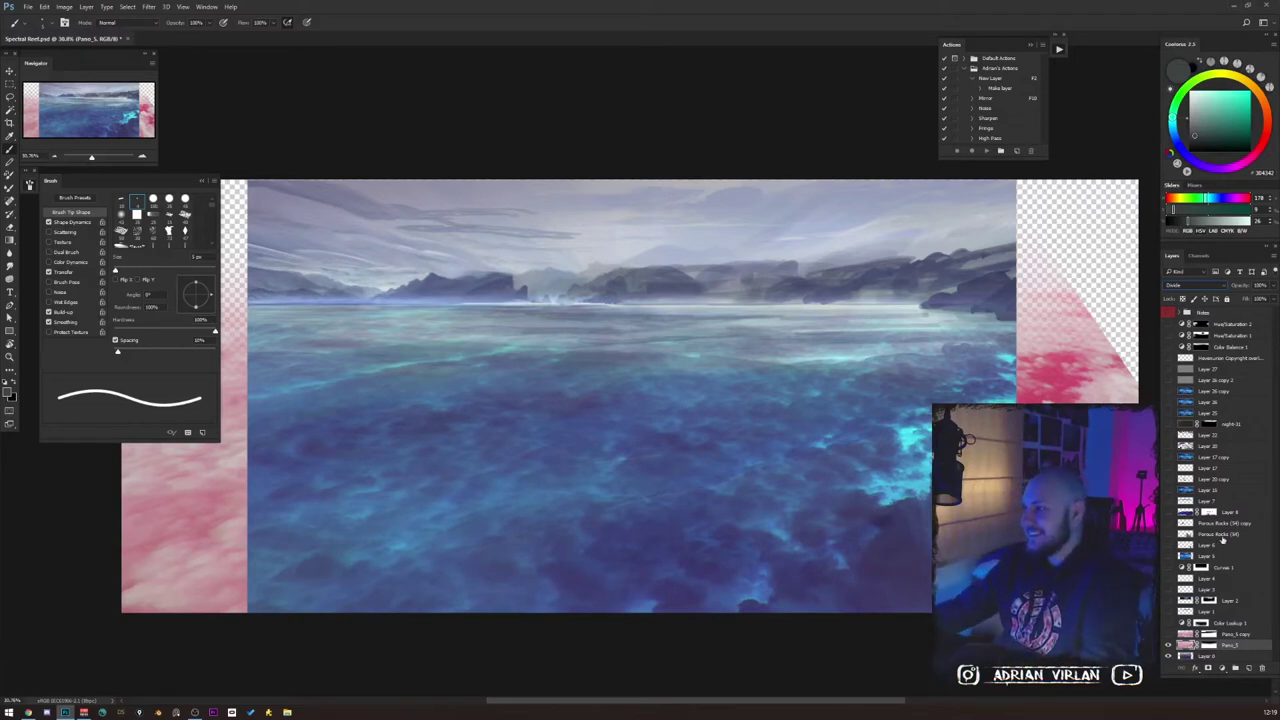
Show the Pano_5 copy layer to intensify the glowing cloud texture over the water.
left_click(1168, 644)
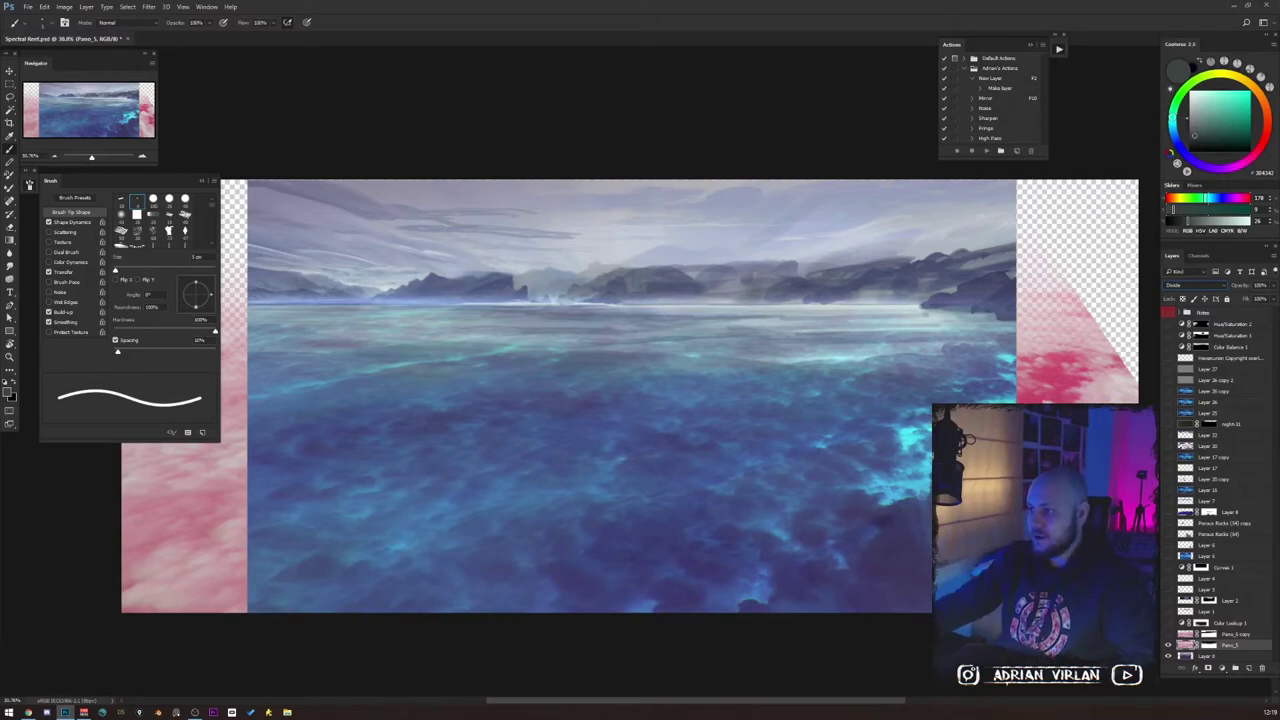
left_click(1168, 635)
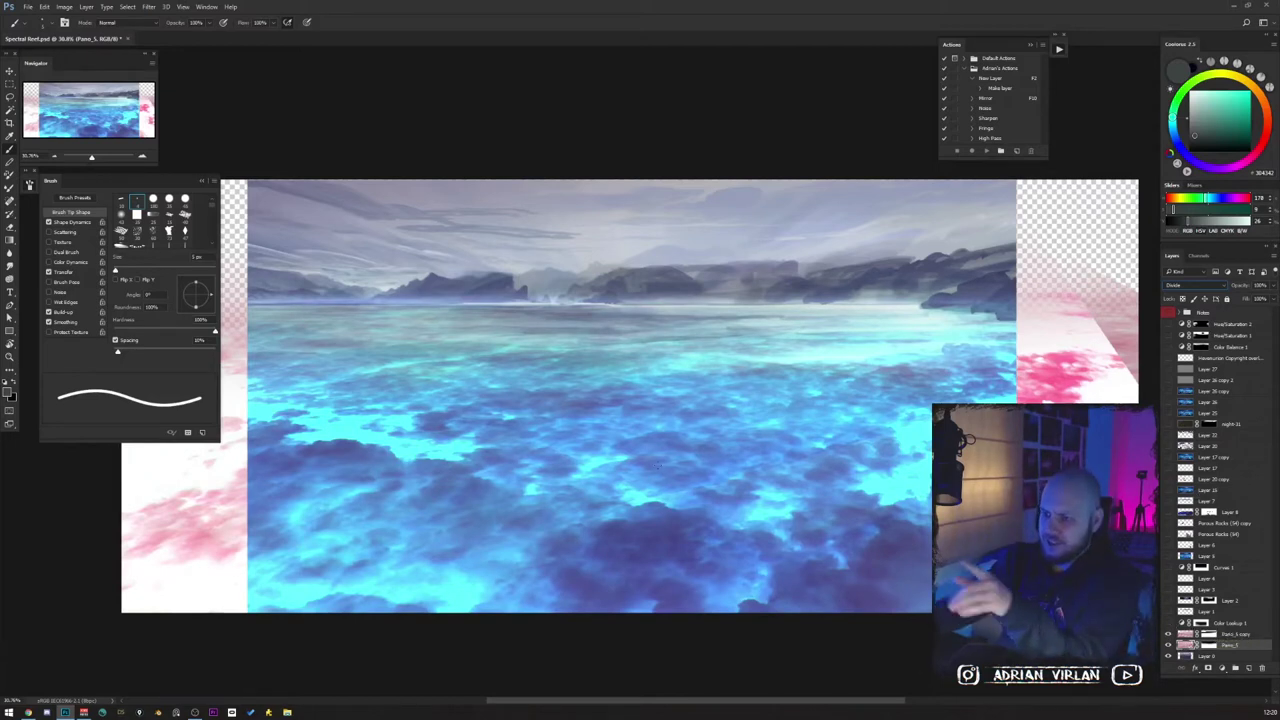
mouse_move(573, 408)
left_mouse_down()
mouse_move(425, 485)
mouse_move(370, 465)
left_mouse_up()
key("ctrl+z")
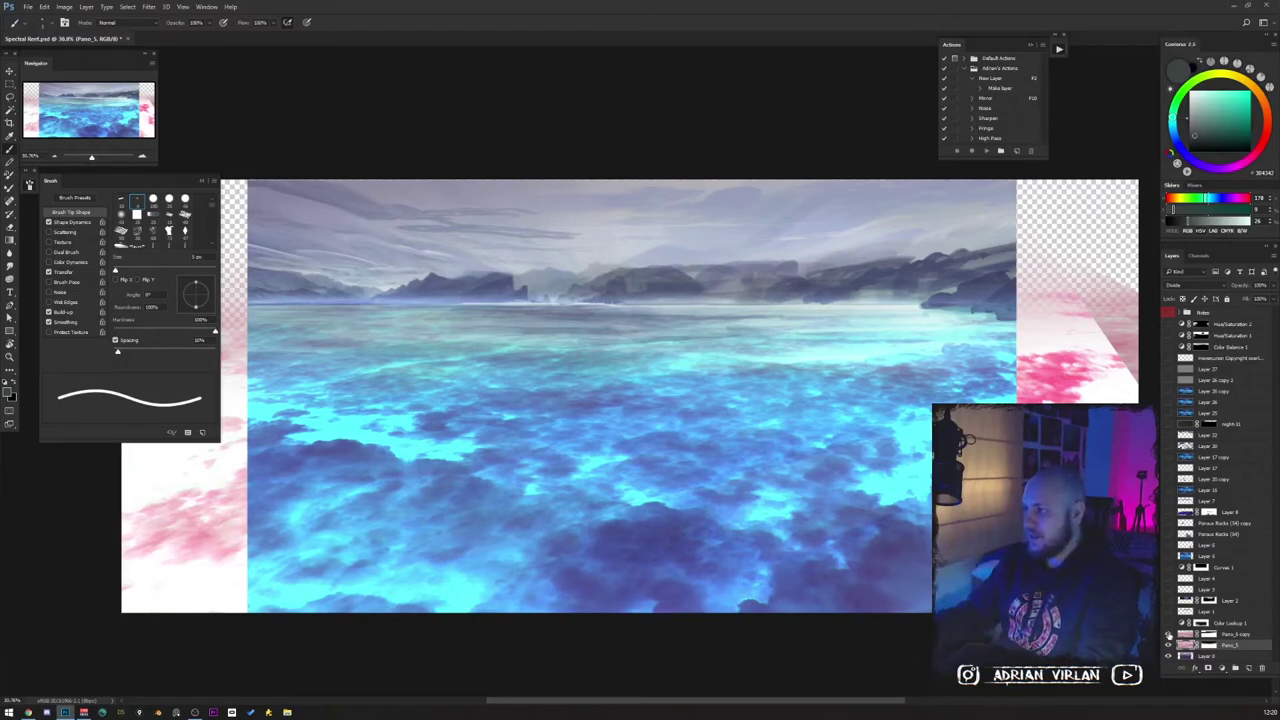
Show the Color Lookup 1 adjustment layer and inspect which 3DLUT file it uses.
left_click(1168, 623)
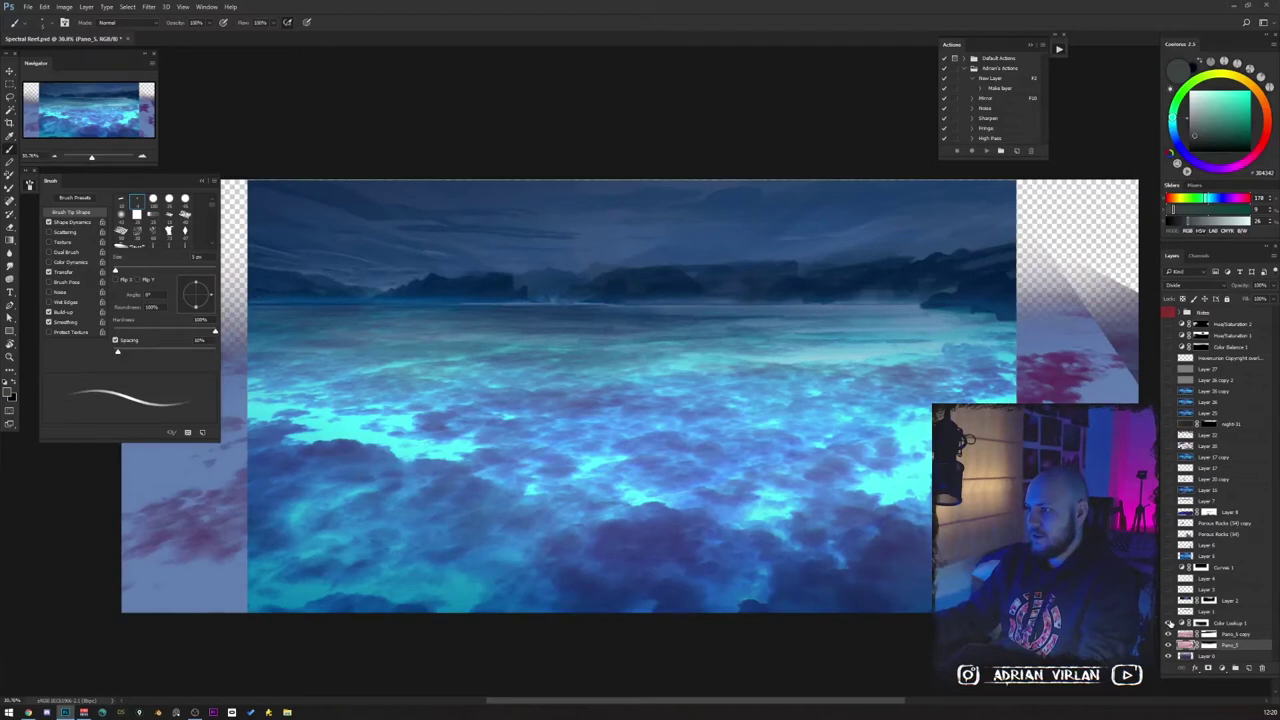
left_click(1223, 630)
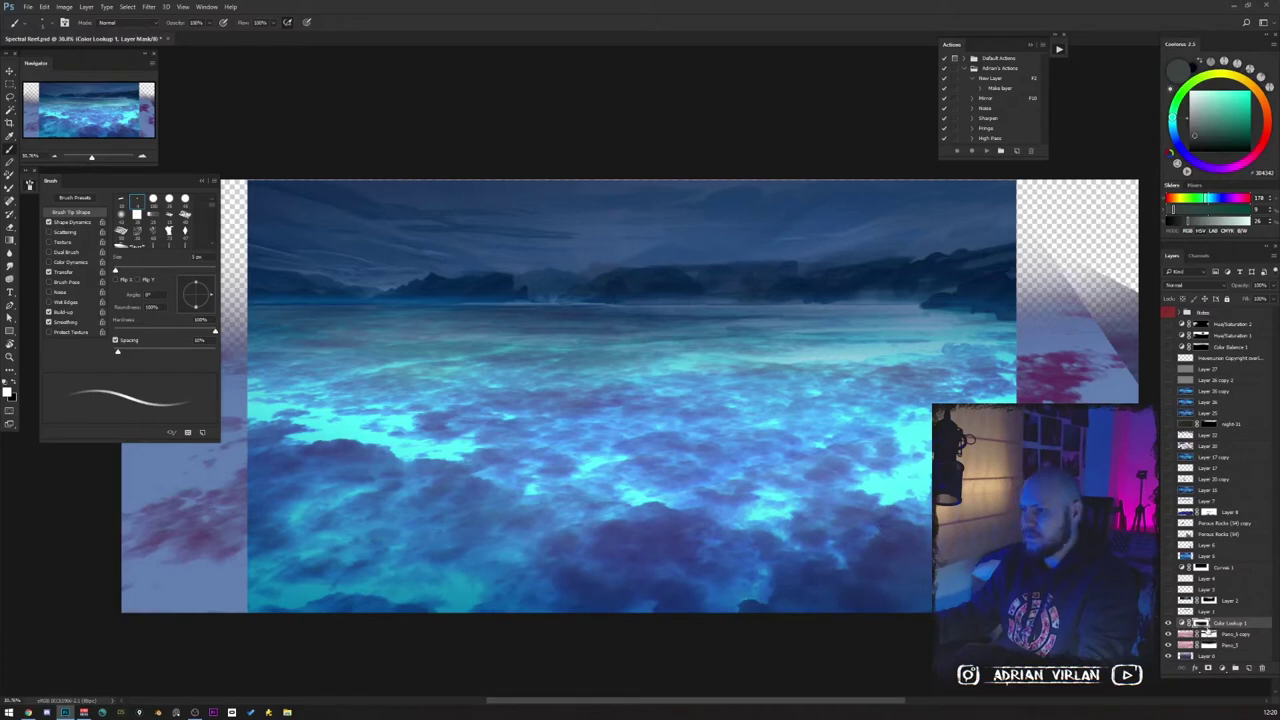
double_click(1183, 622)
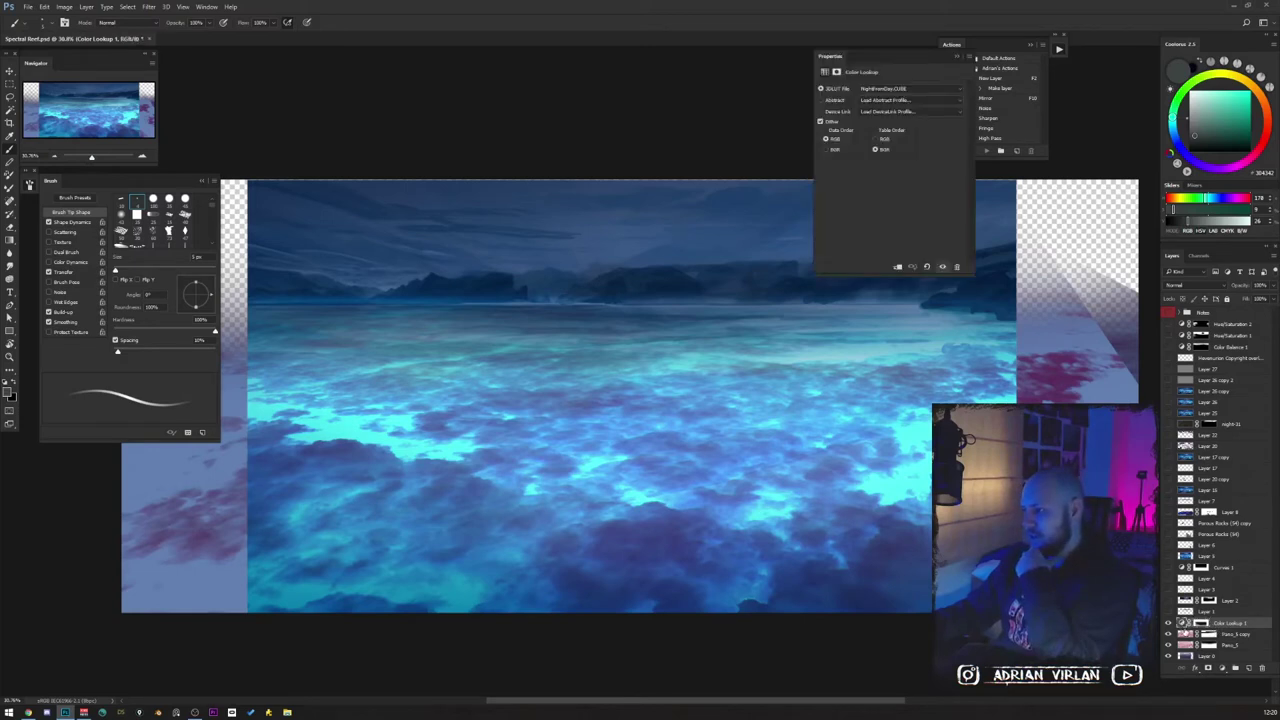
left_click(922, 93)
left_click(925, 100)
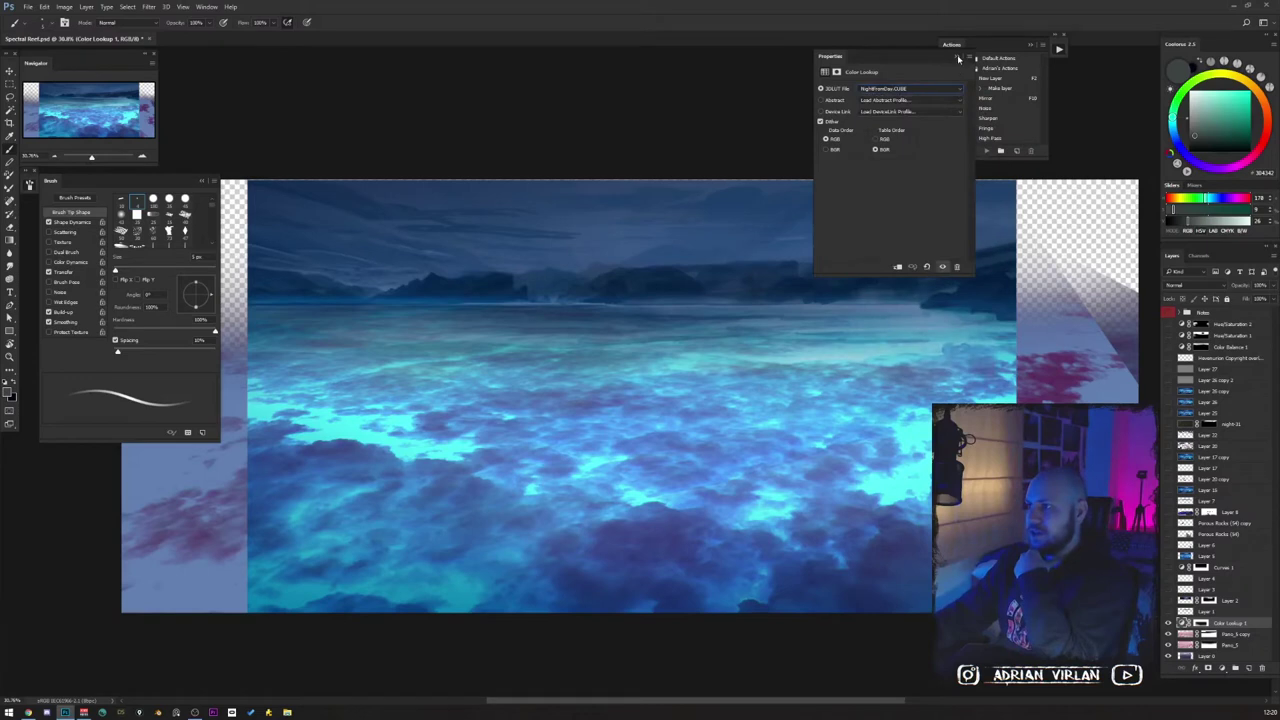
left_click(958, 56)
Add a second Color Lookup adjustment layer and preview its 3DLUT presets from 2Strip.look through to EdgyAmber.3DL.
left_click(1227, 669)
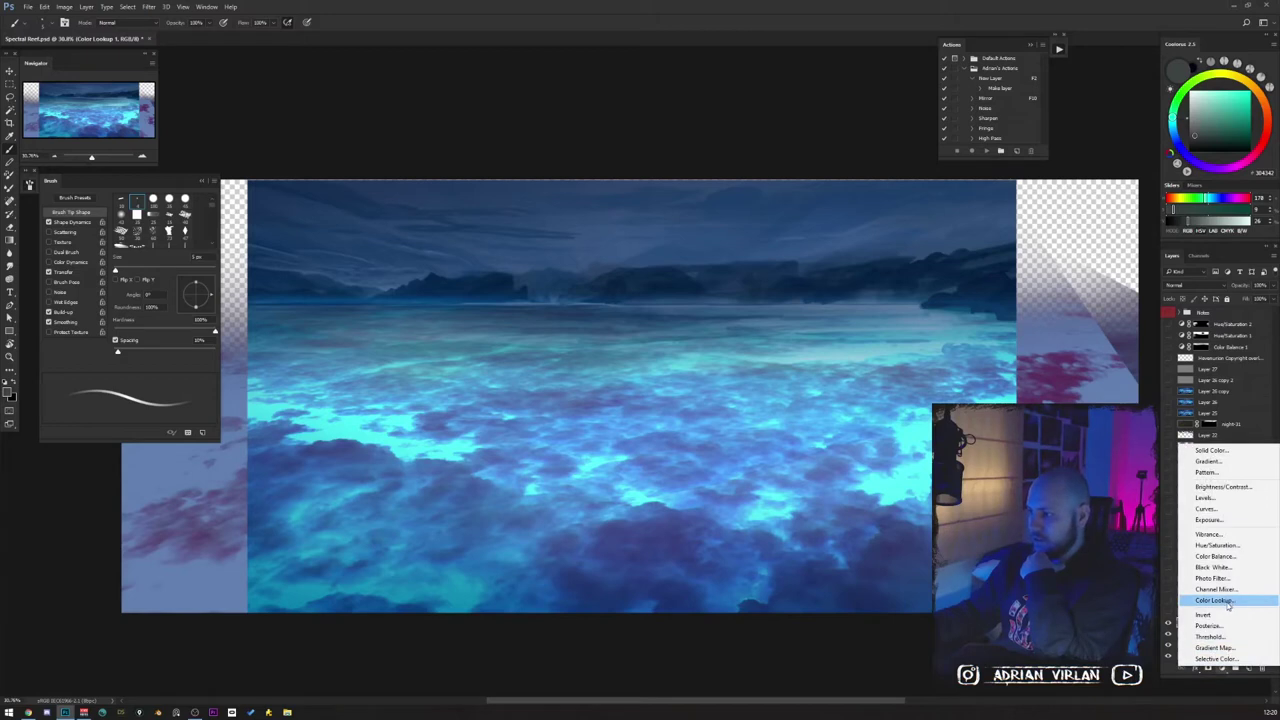
left_click(1228, 601)
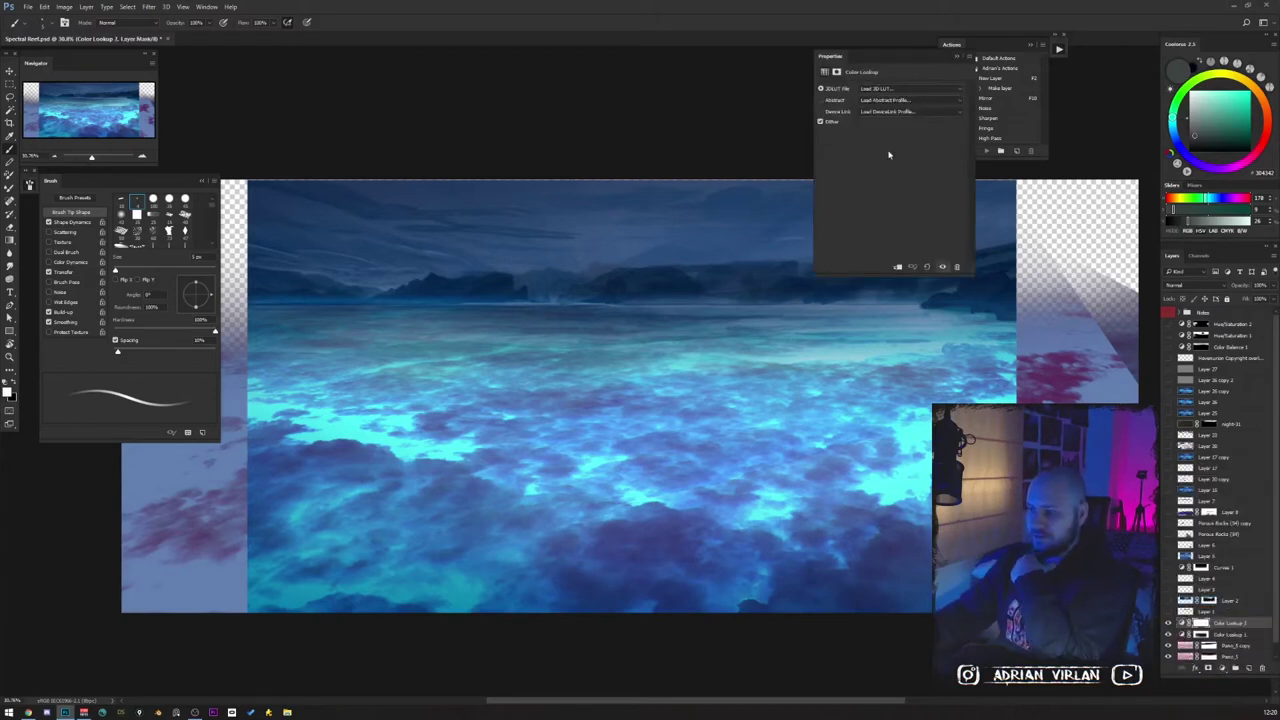
left_click(923, 89)
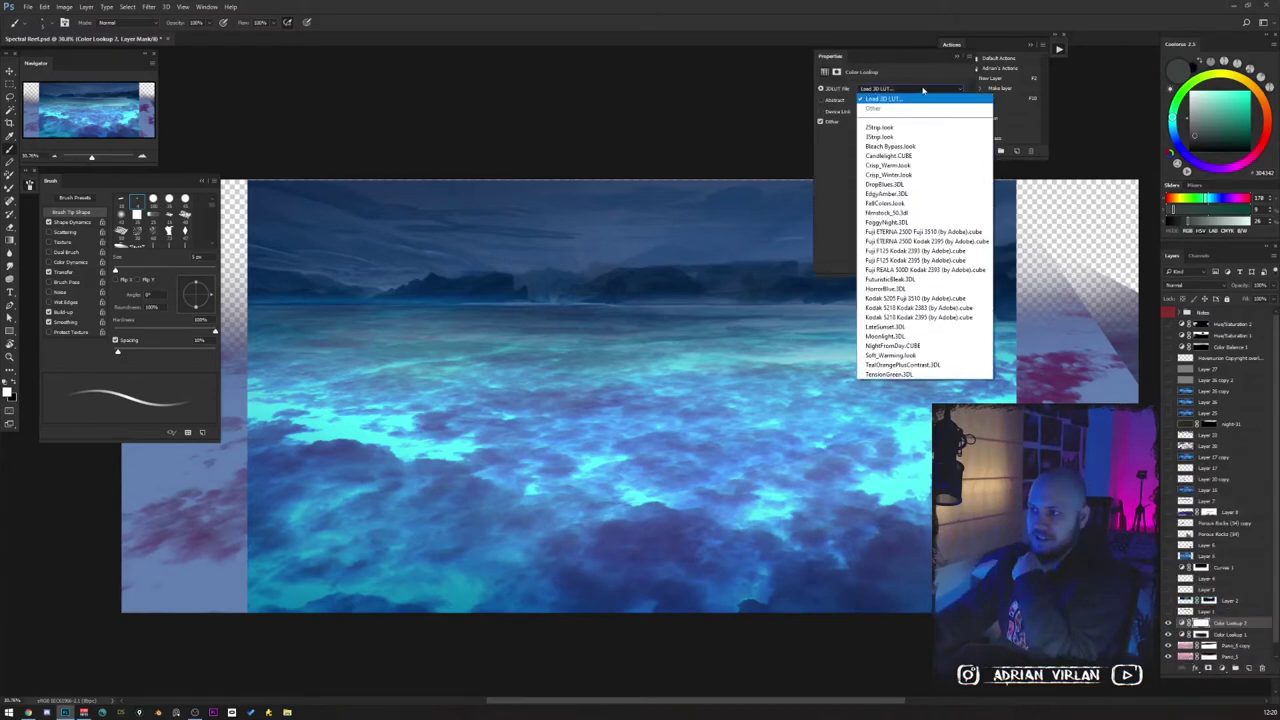
left_click(895, 128)
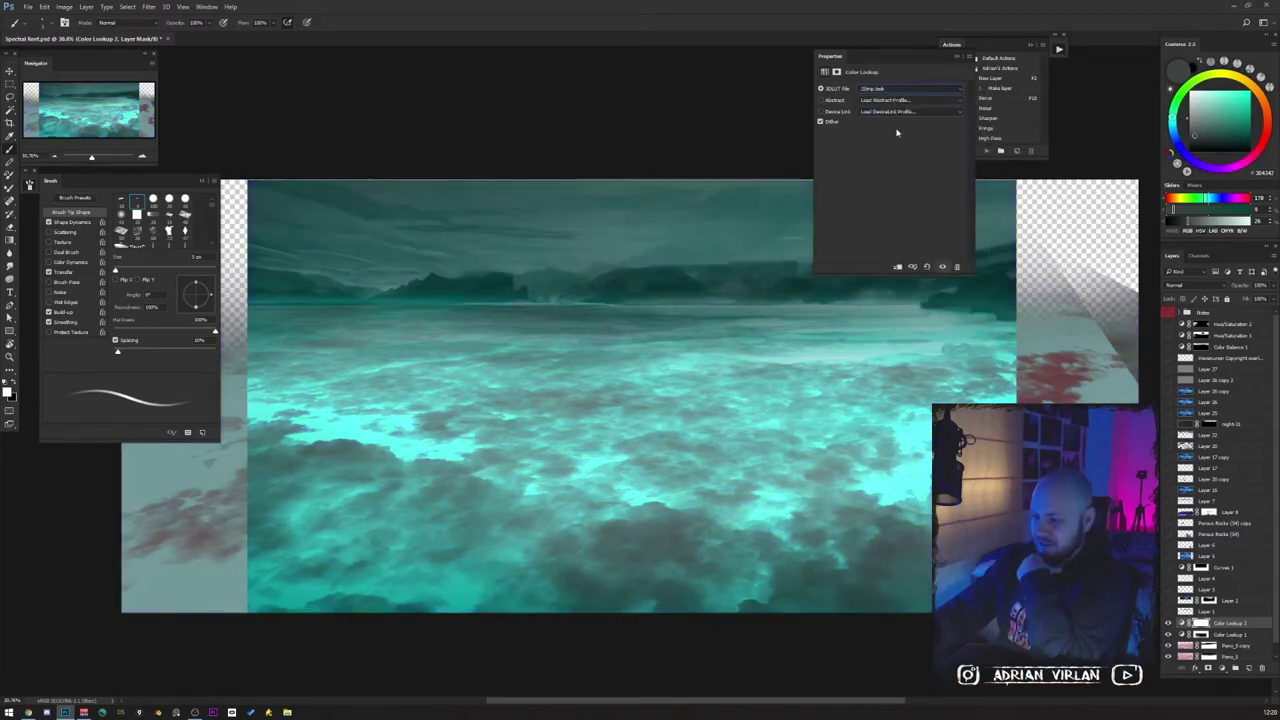
key("Down")
key("Down")
key("Down")
key("Down")
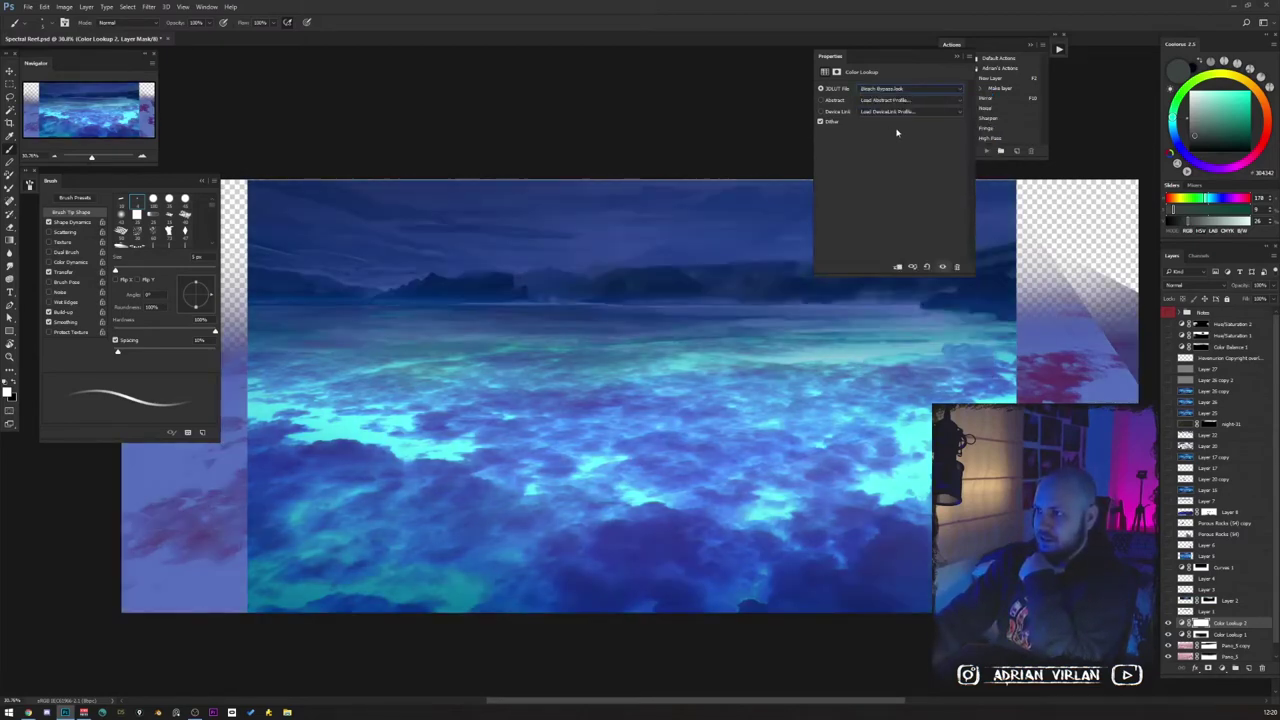
key("Down")
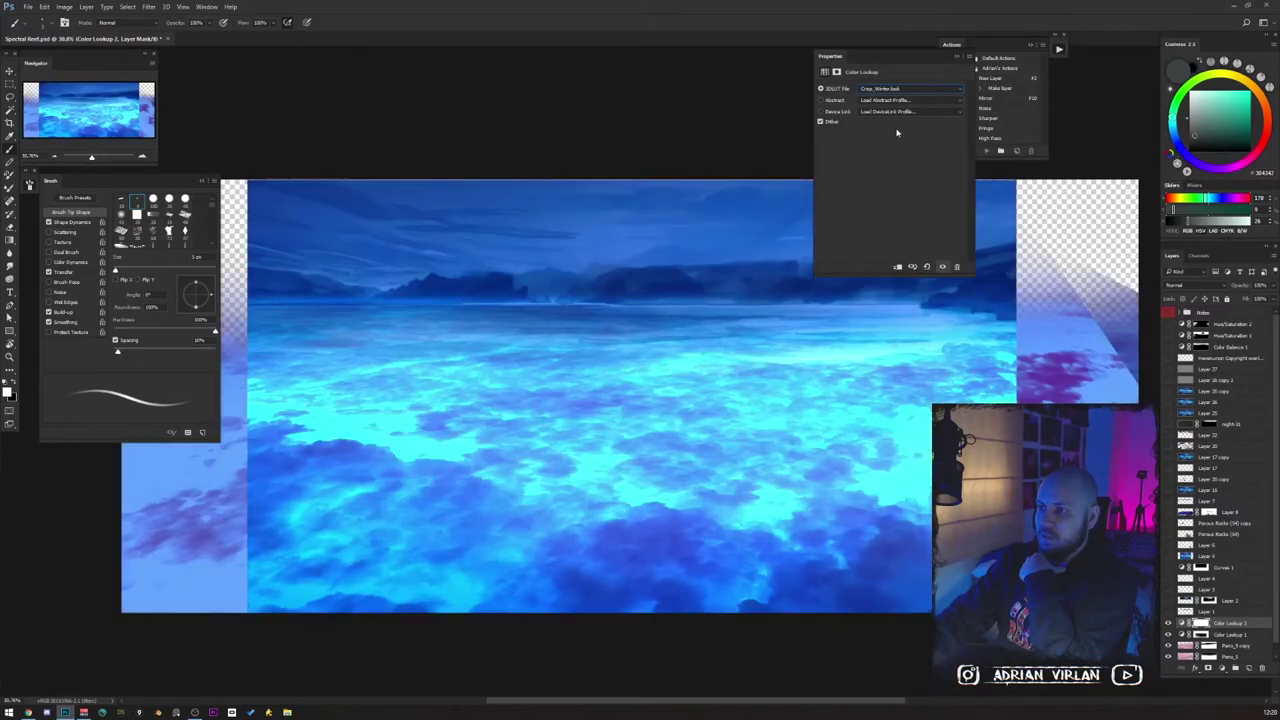
key("Down")
key("Down")
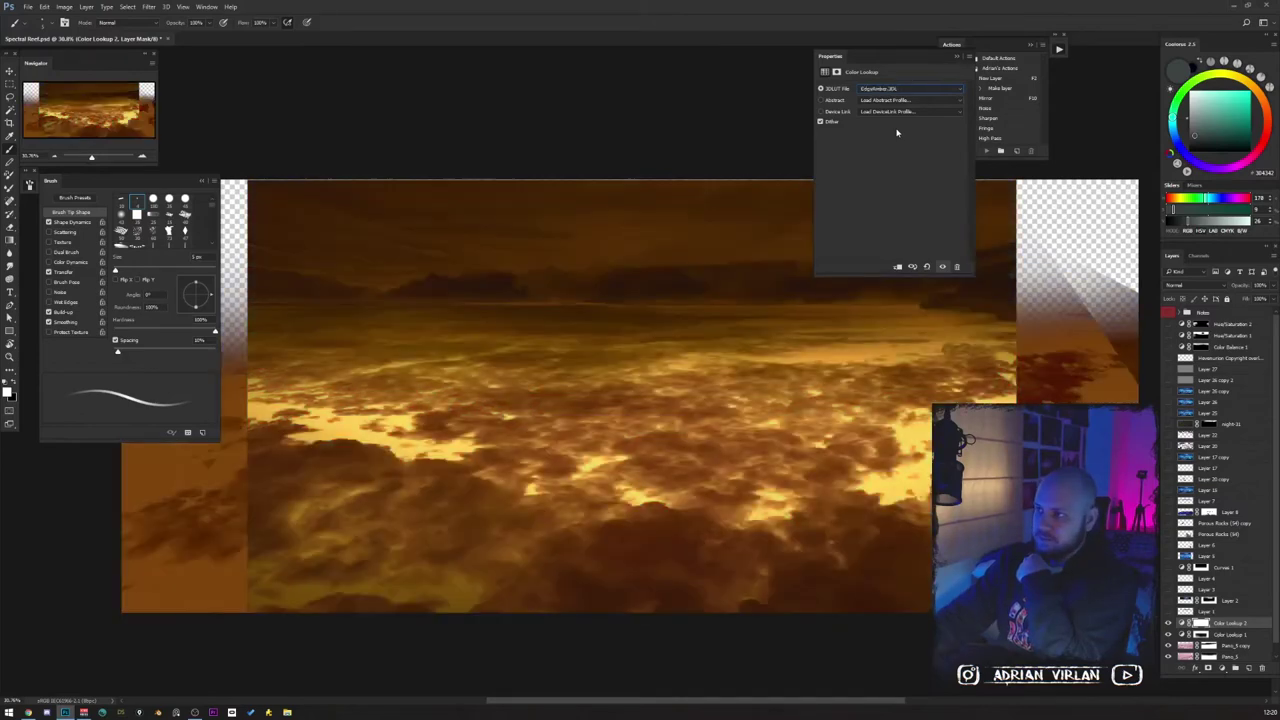
left_click(958, 91)
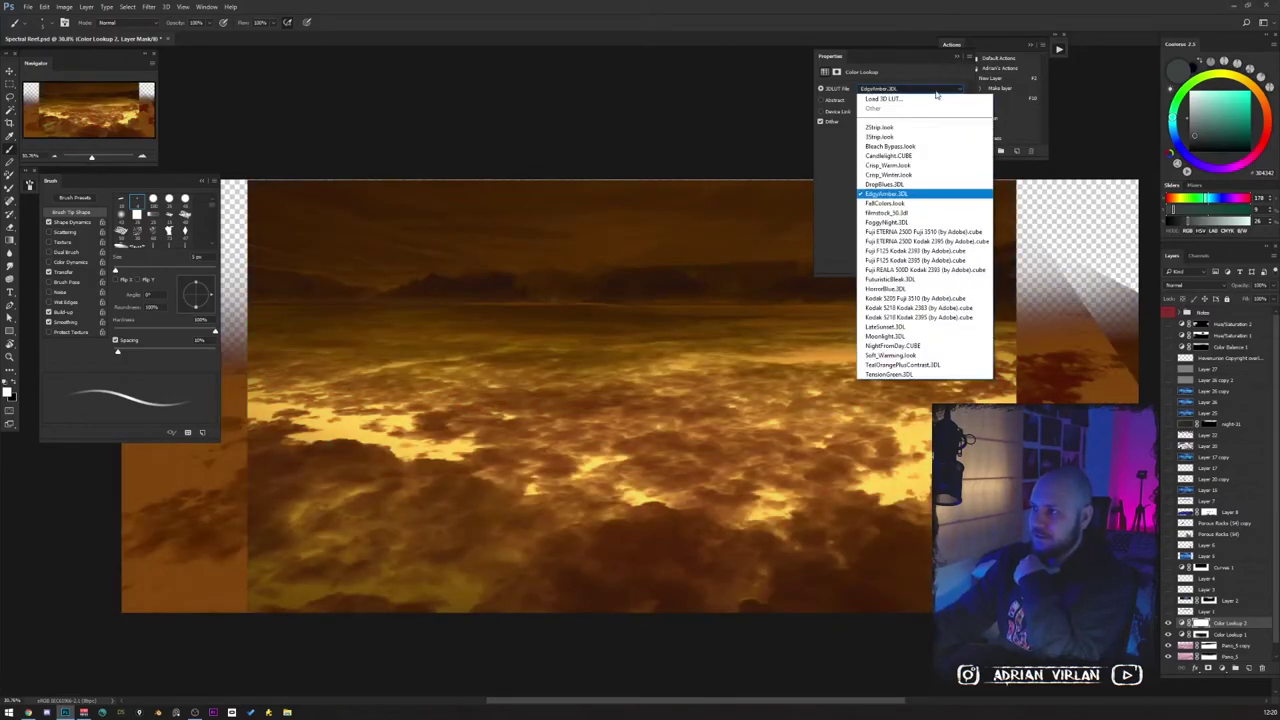
left_click(961, 96)
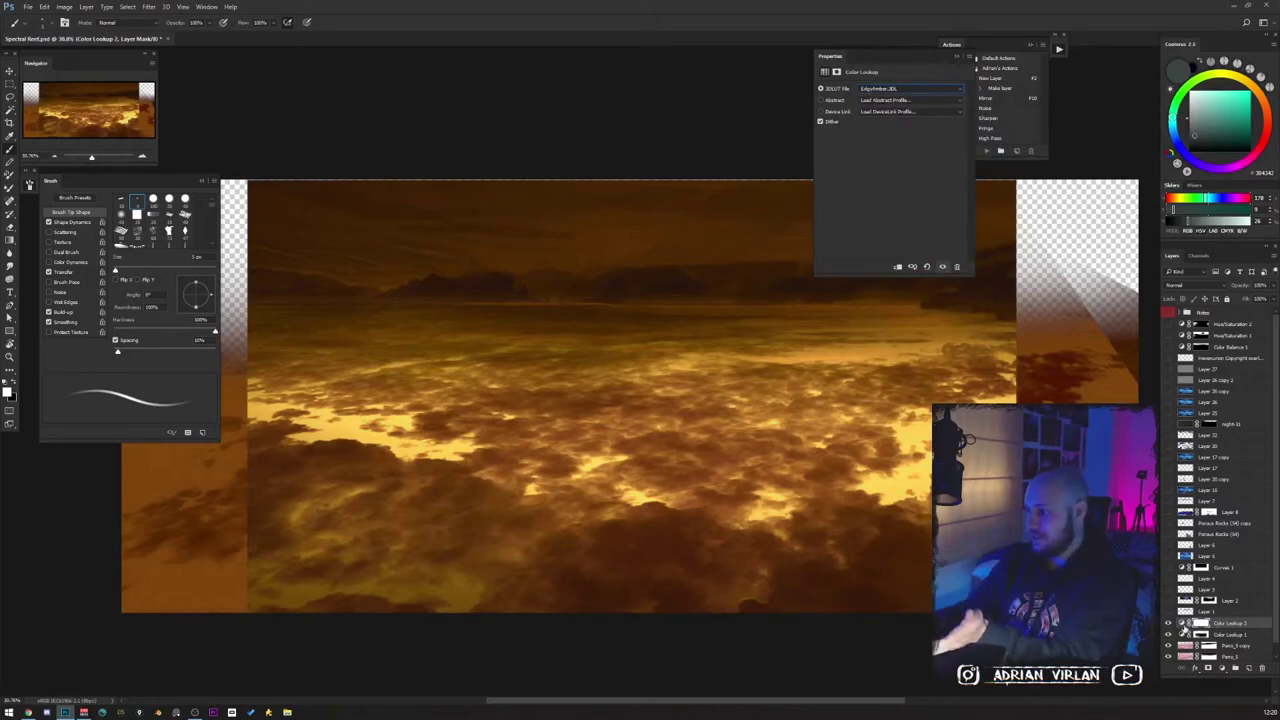
Set the second Color Lookup layer's blend mode to Lighten and lower its opacity to about 42%.
left_click(1203, 287)
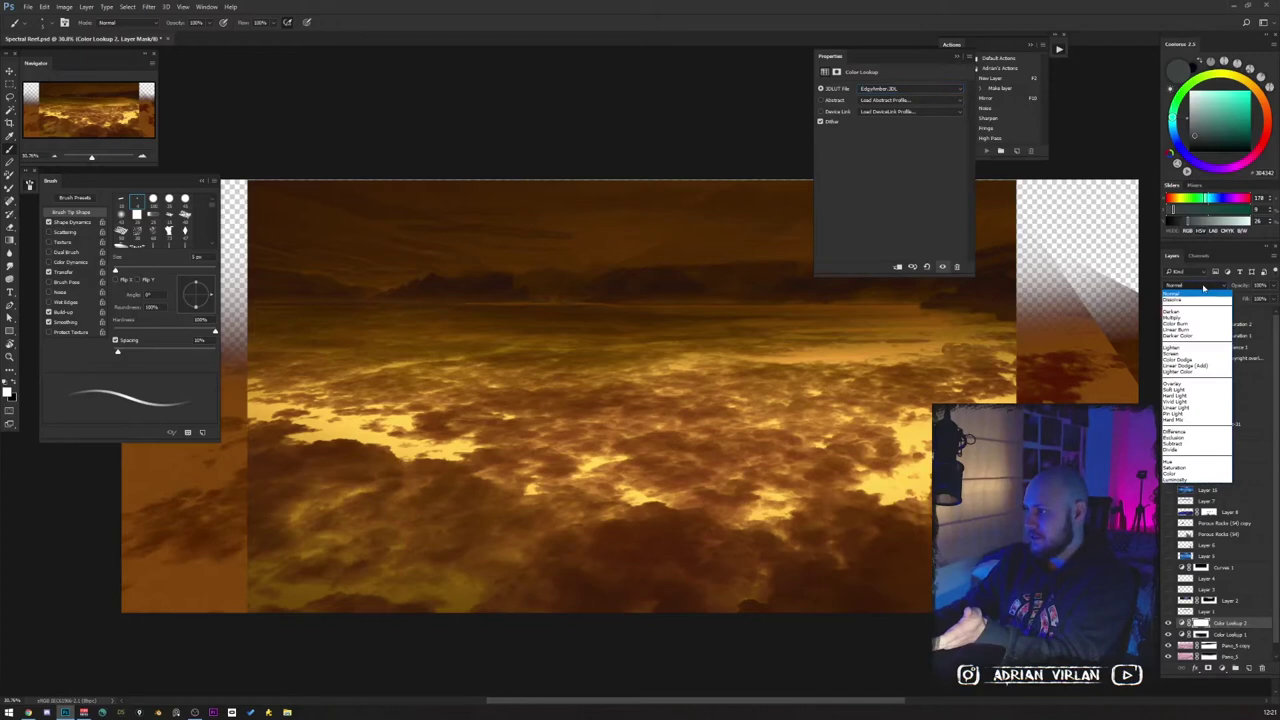
left_click(1188, 347)
left_click_drag(1255, 299, 1243, 299)
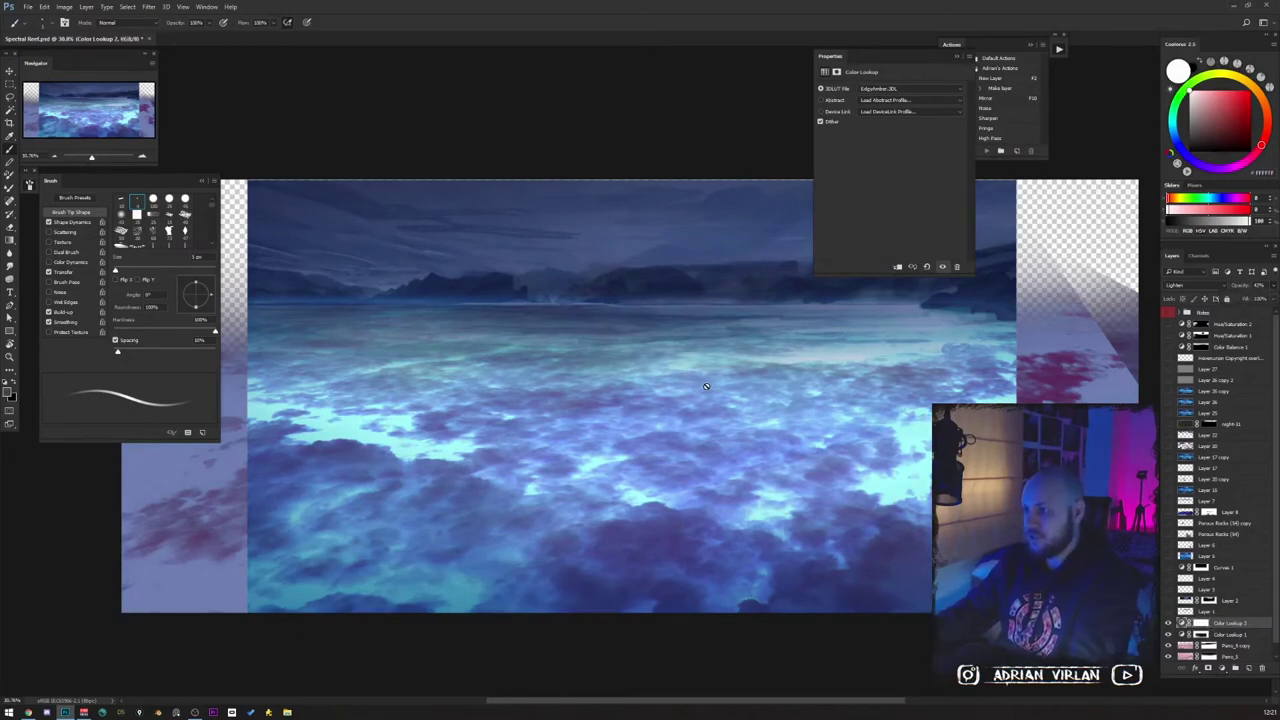
Paint black on the second Color Lookup layer's mask with a larger brush near the horizon, and delete that layer.
left_click(785, 399)
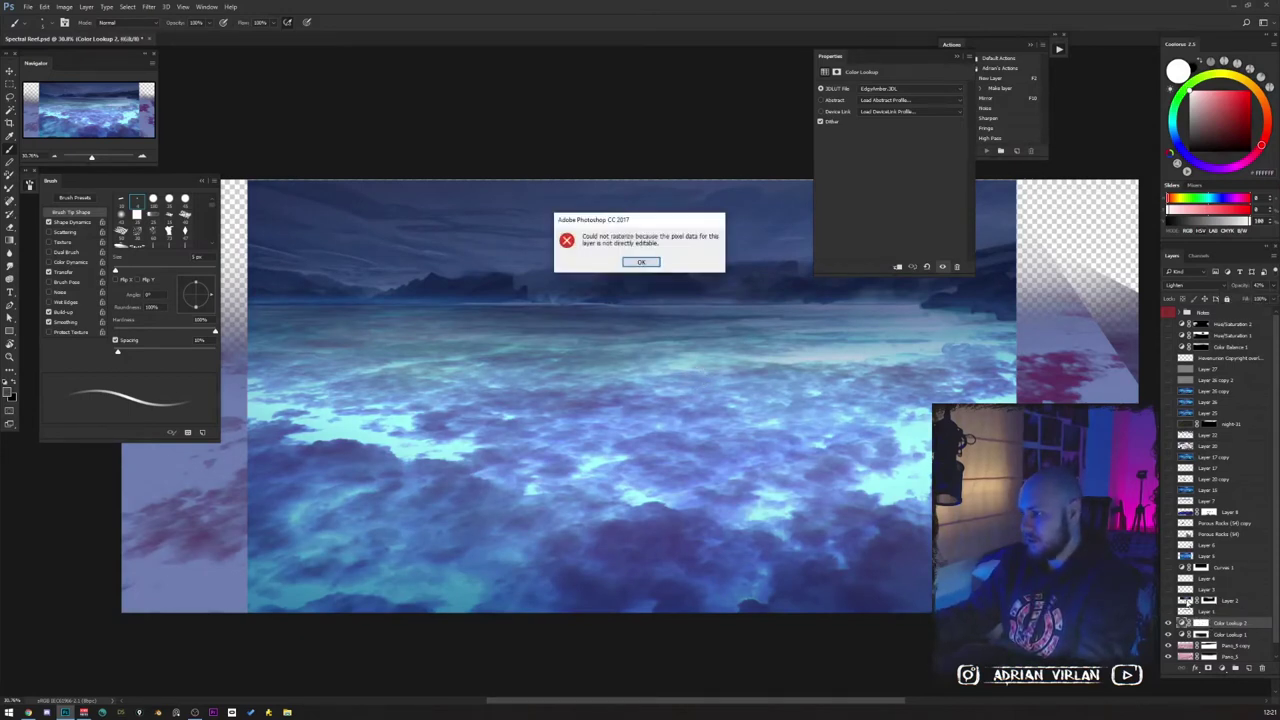
left_click(641, 262)
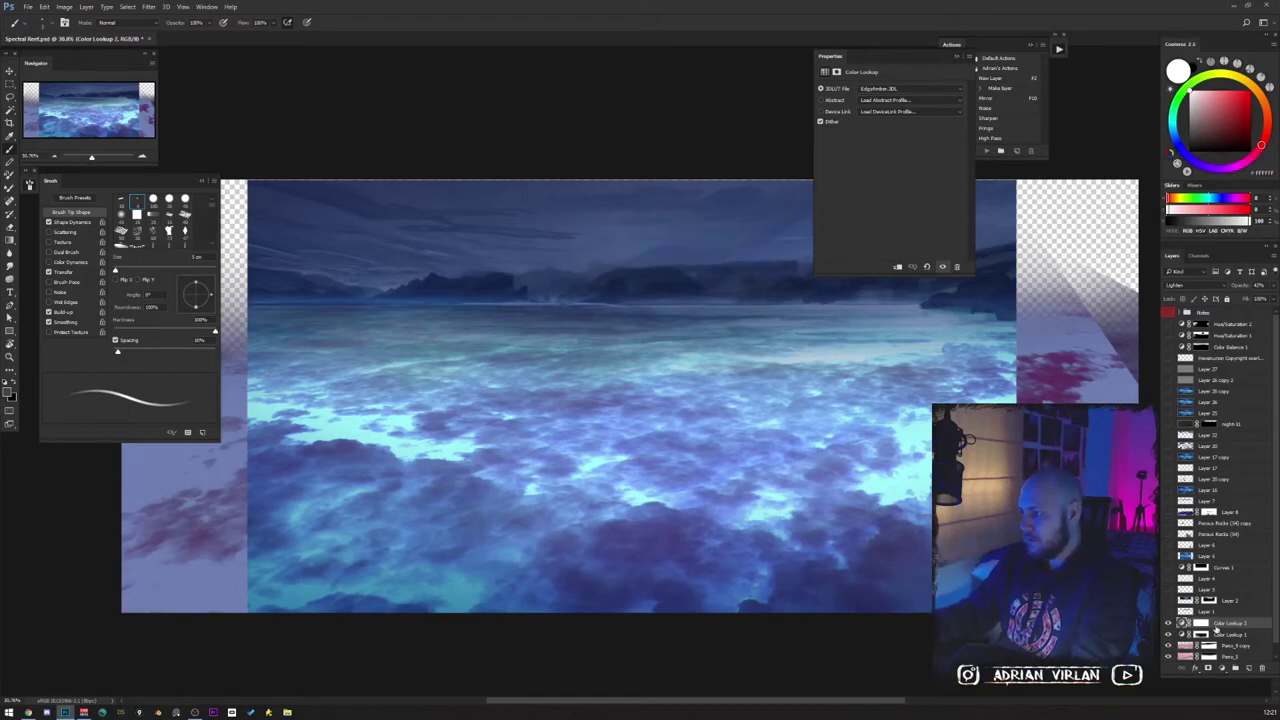
left_click(1200, 623)
right_click(697, 414, "alt")
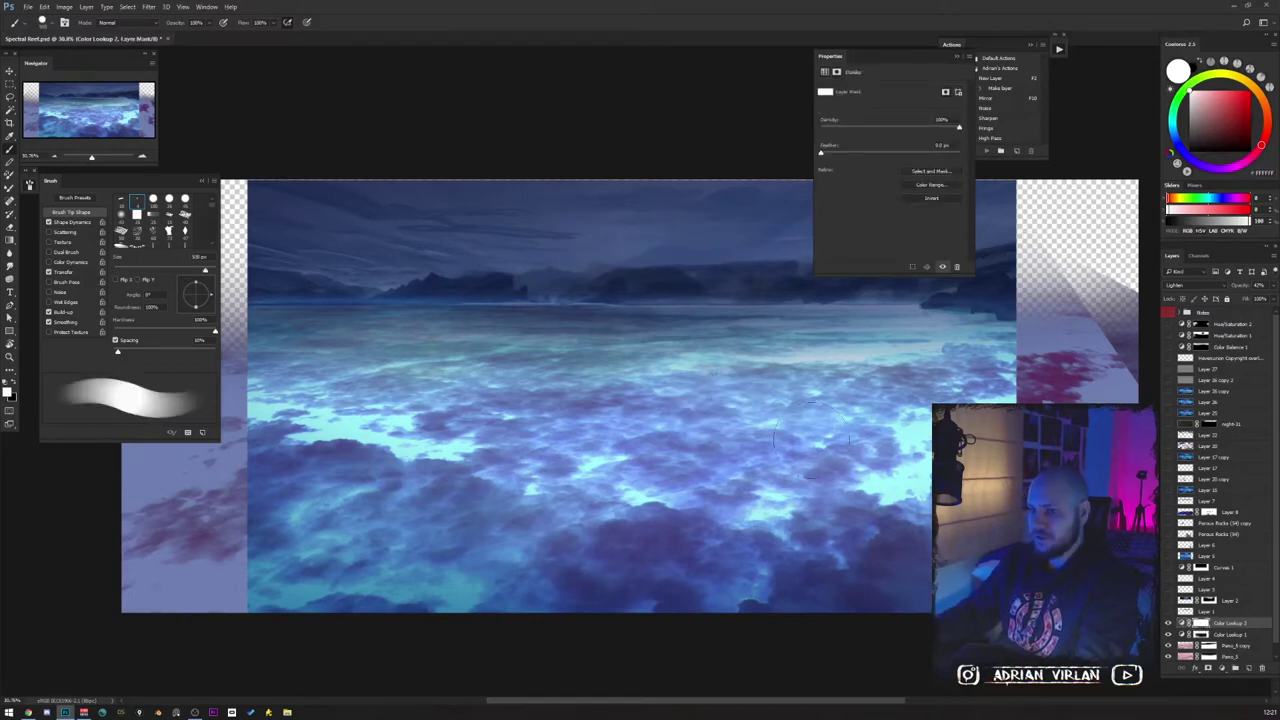
key("x")
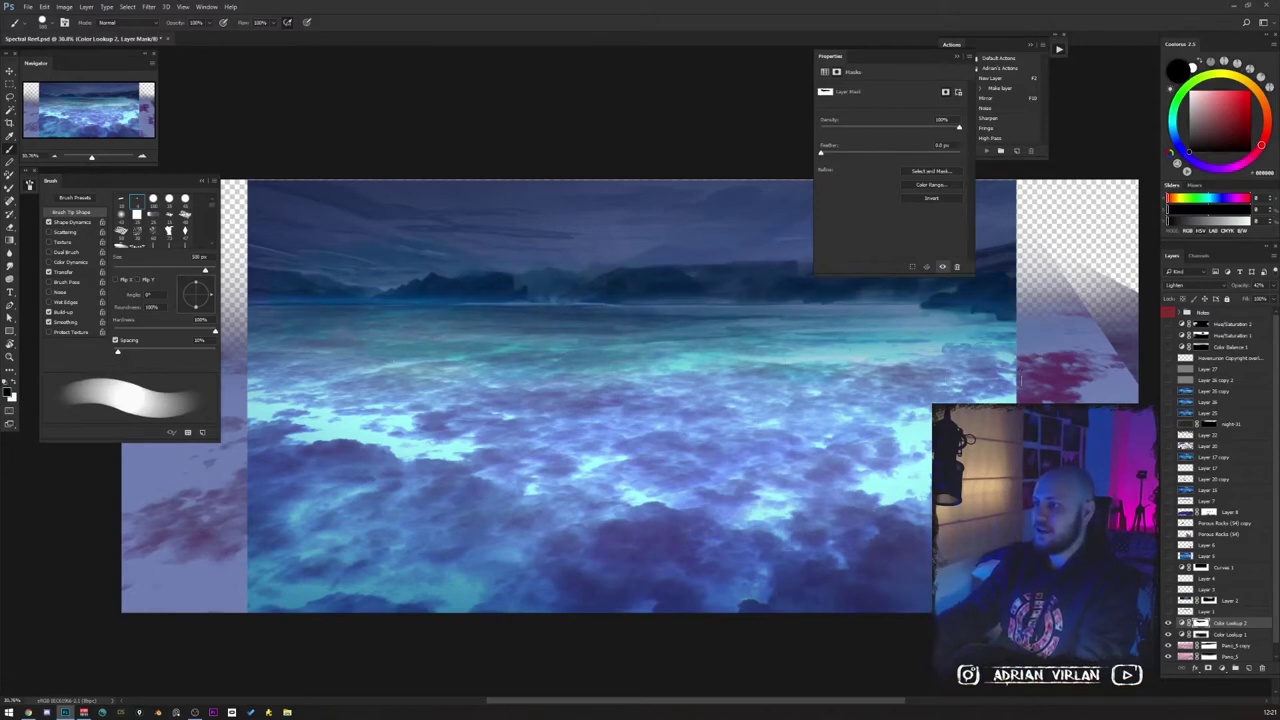
key("Delete")
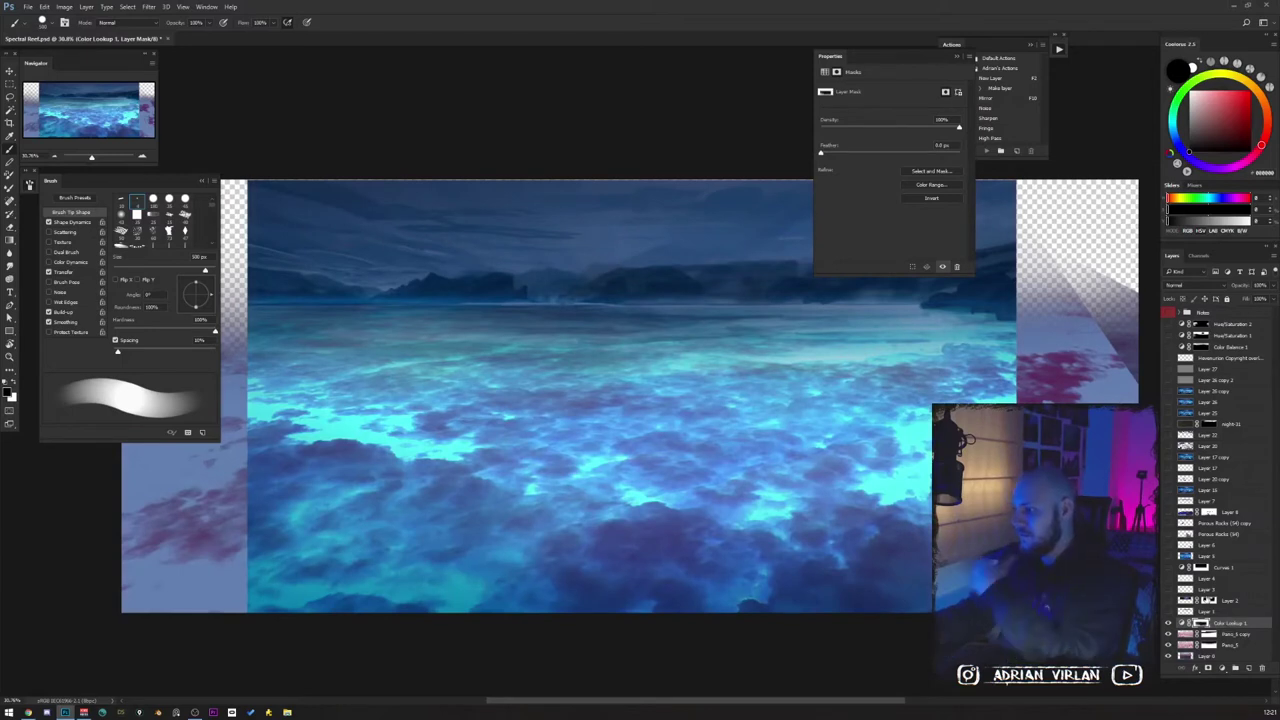
Show Layer 1 and Layer 2 to add the blue horizon glow and the aurora sky.
left_click(1168, 612)
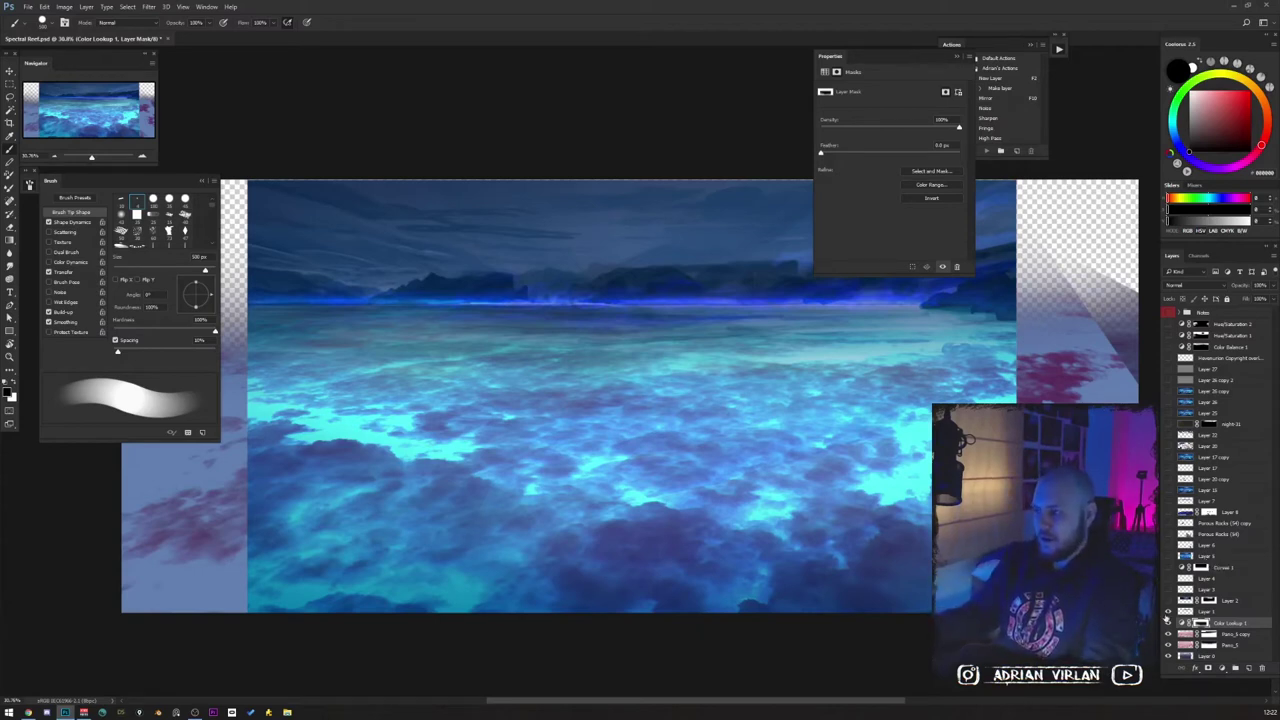
left_click(1168, 600)
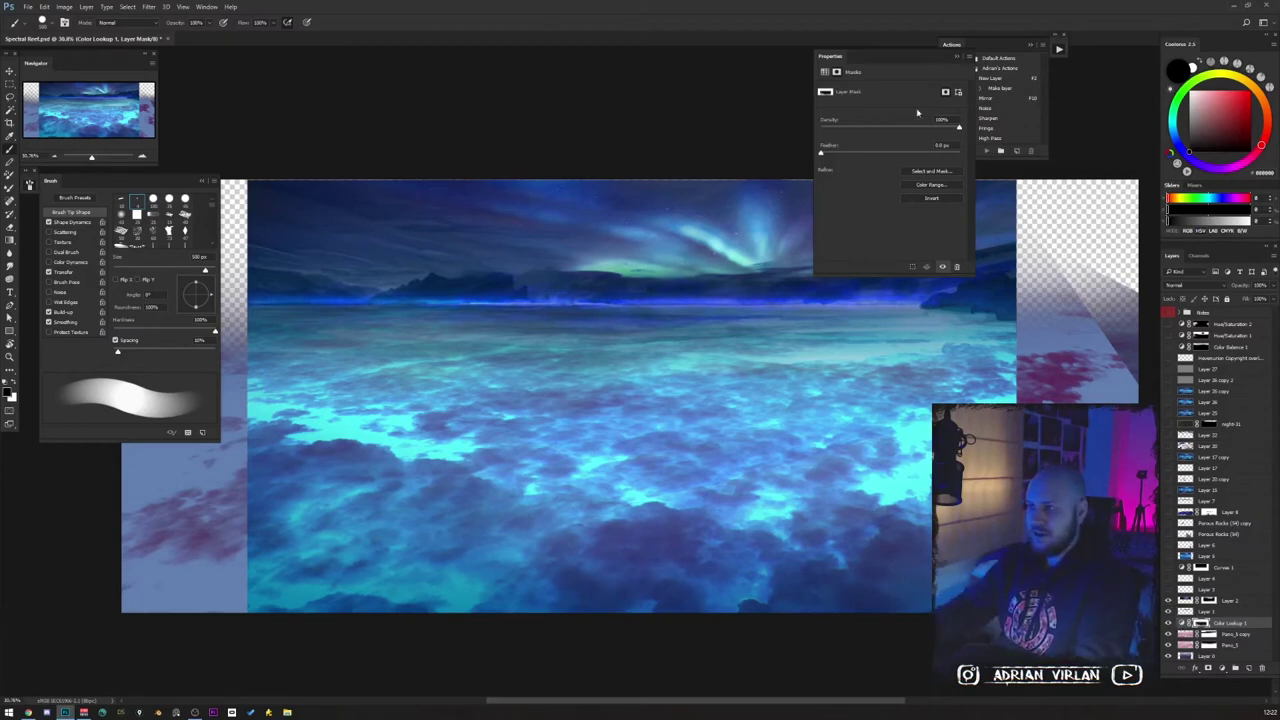
left_click(958, 56)
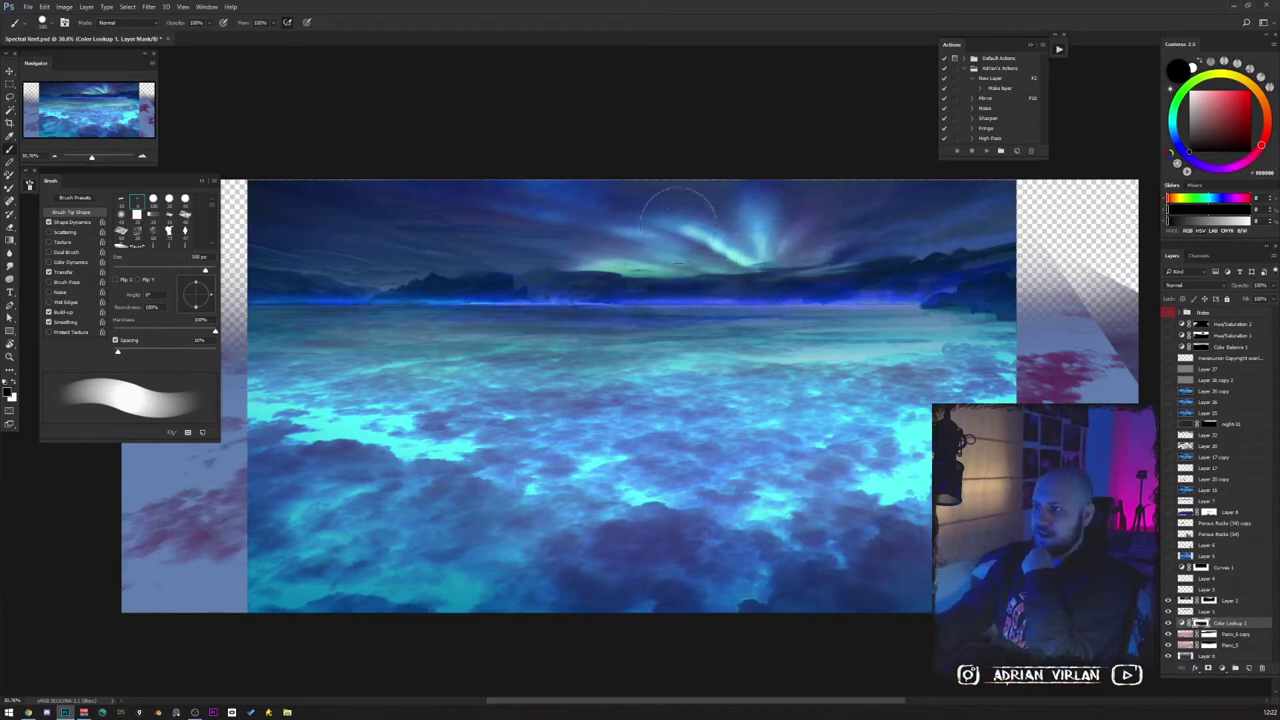
Show Layer 3 and Layer 4, switching each one off and on to compare its effect on the seascape.
left_click(1168, 591)
left_click(1168, 591)
left_click(1168, 591)
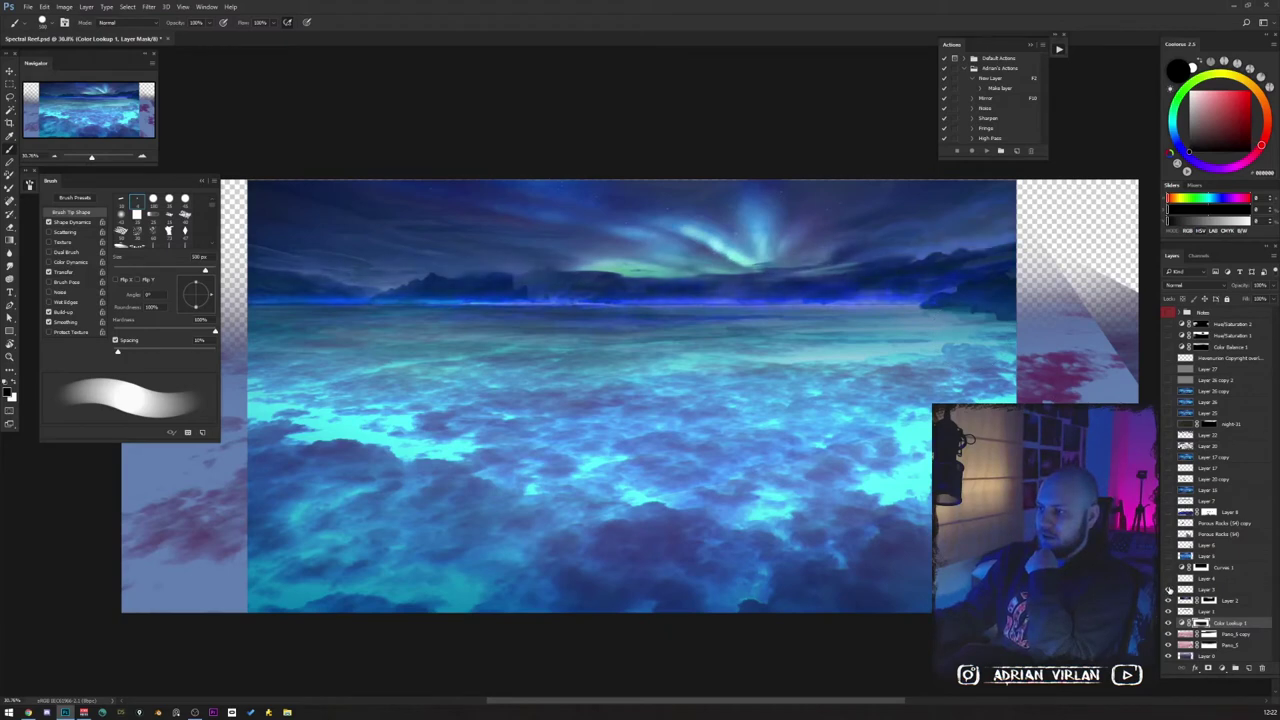
left_click(1168, 591)
left_click(1168, 591)
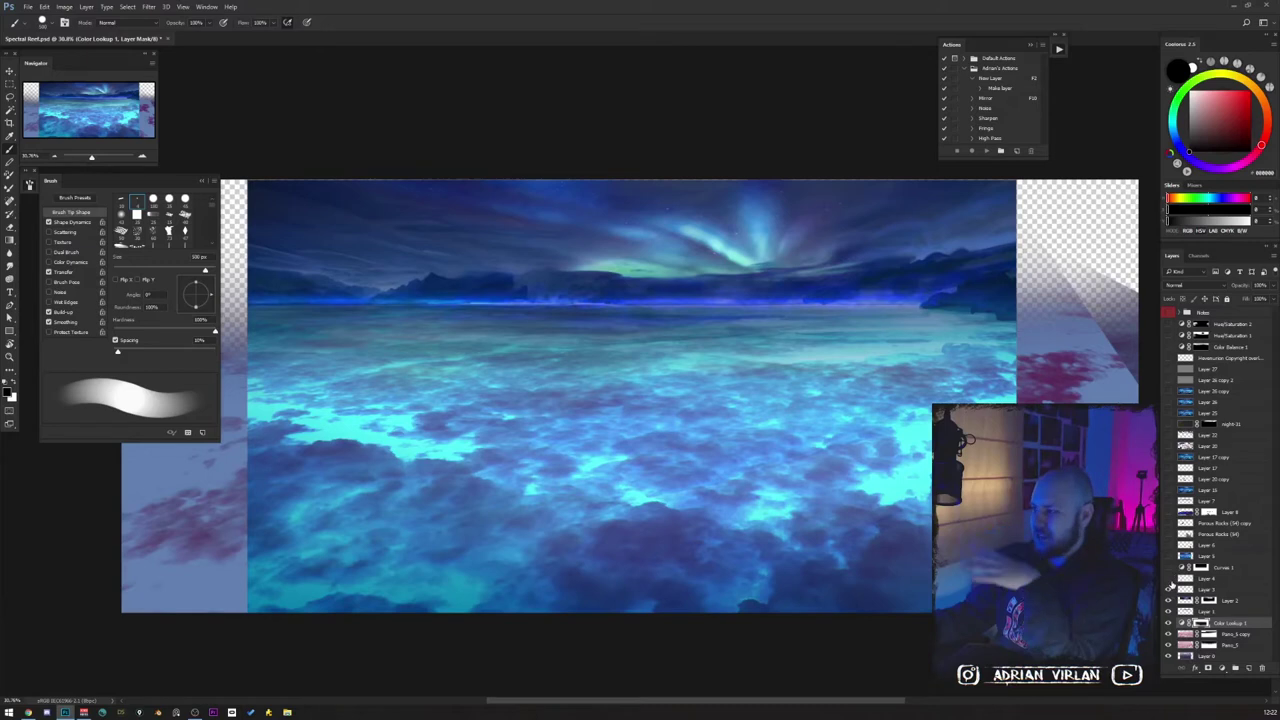
left_click(1168, 582)
left_click(1168, 582)
left_click(1168, 582)
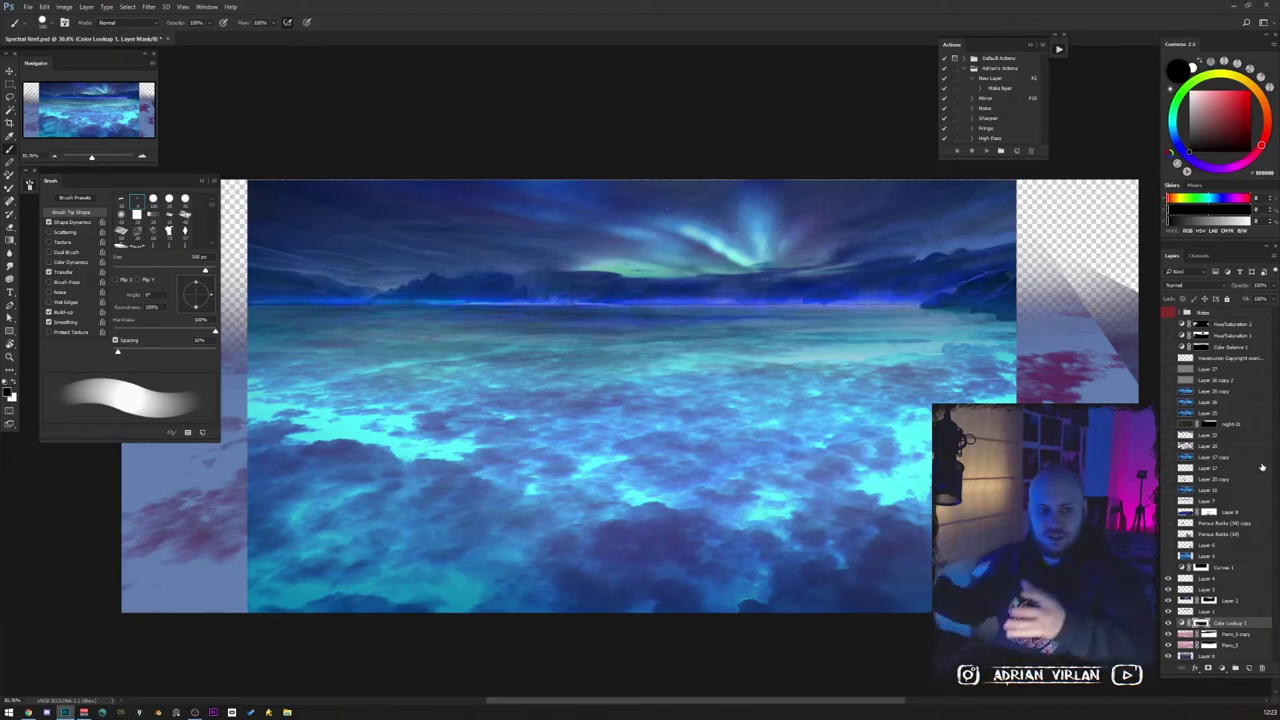
Show the Curves 1 adjustment and Layer 5, toggling Layer 5 repeatedly to compare the overpainted sky and horizon.
left_click_drag(438, 238, 428, 252)
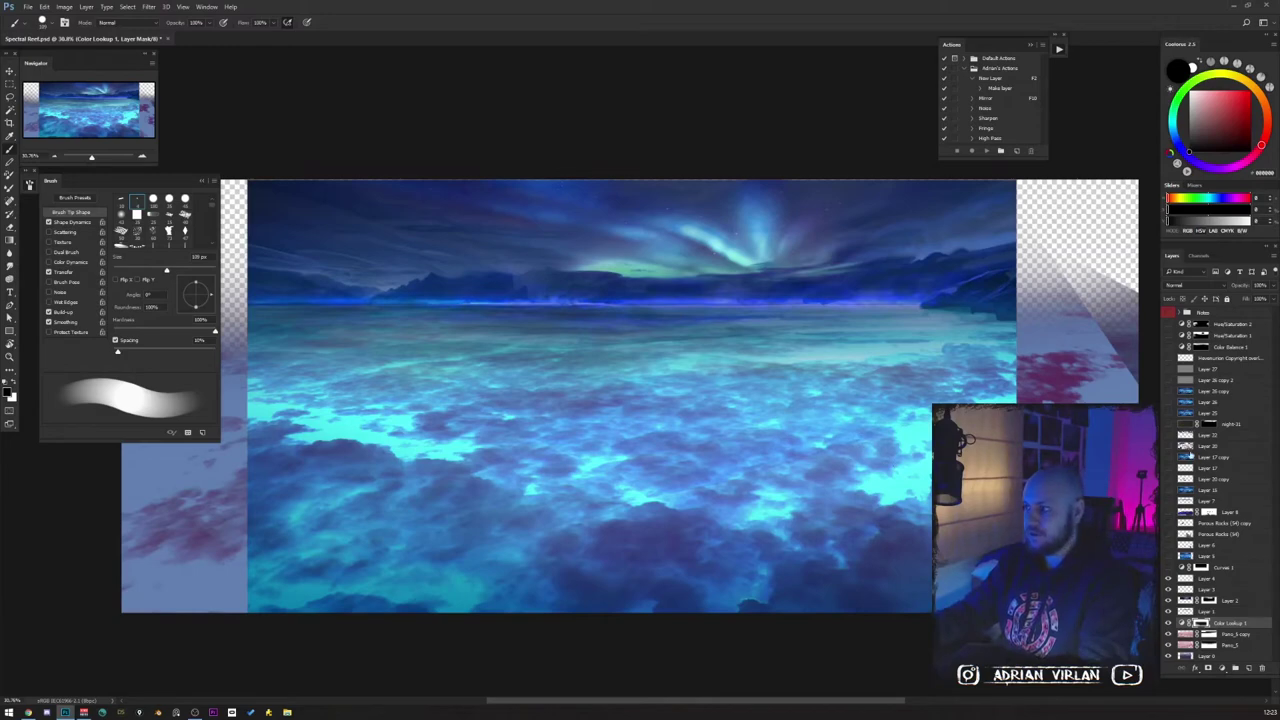
left_click(1167, 567)
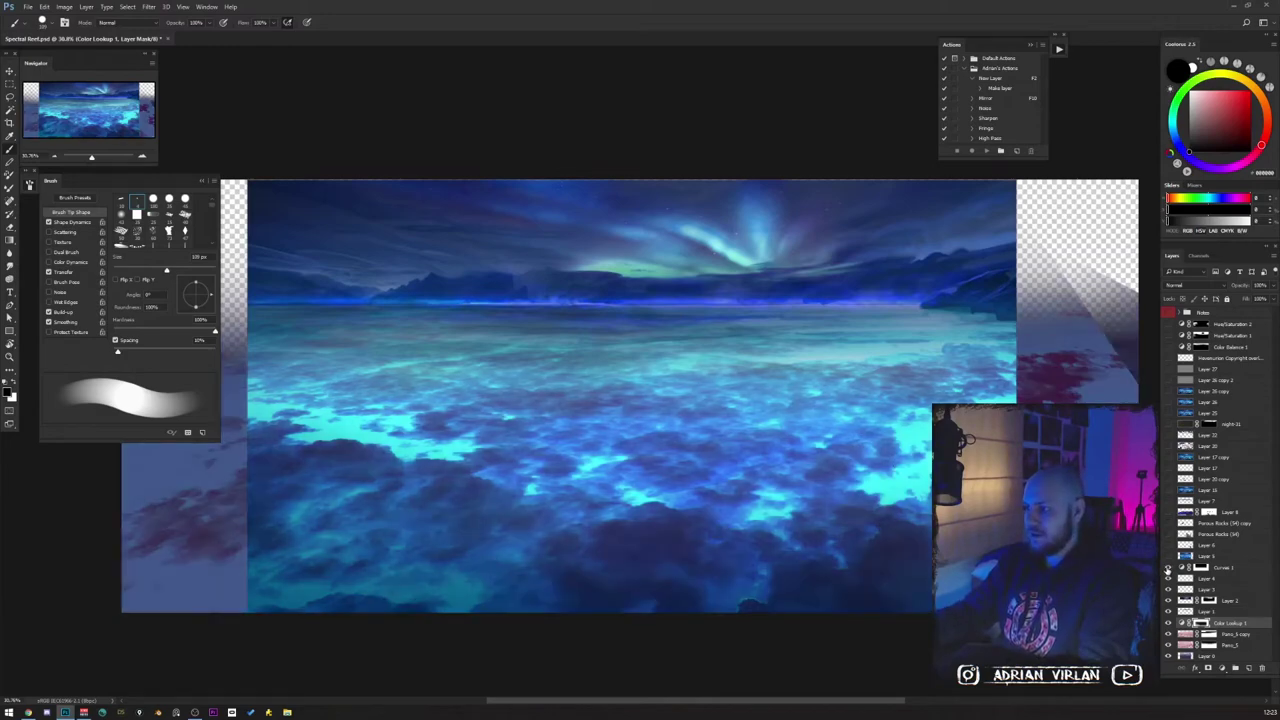
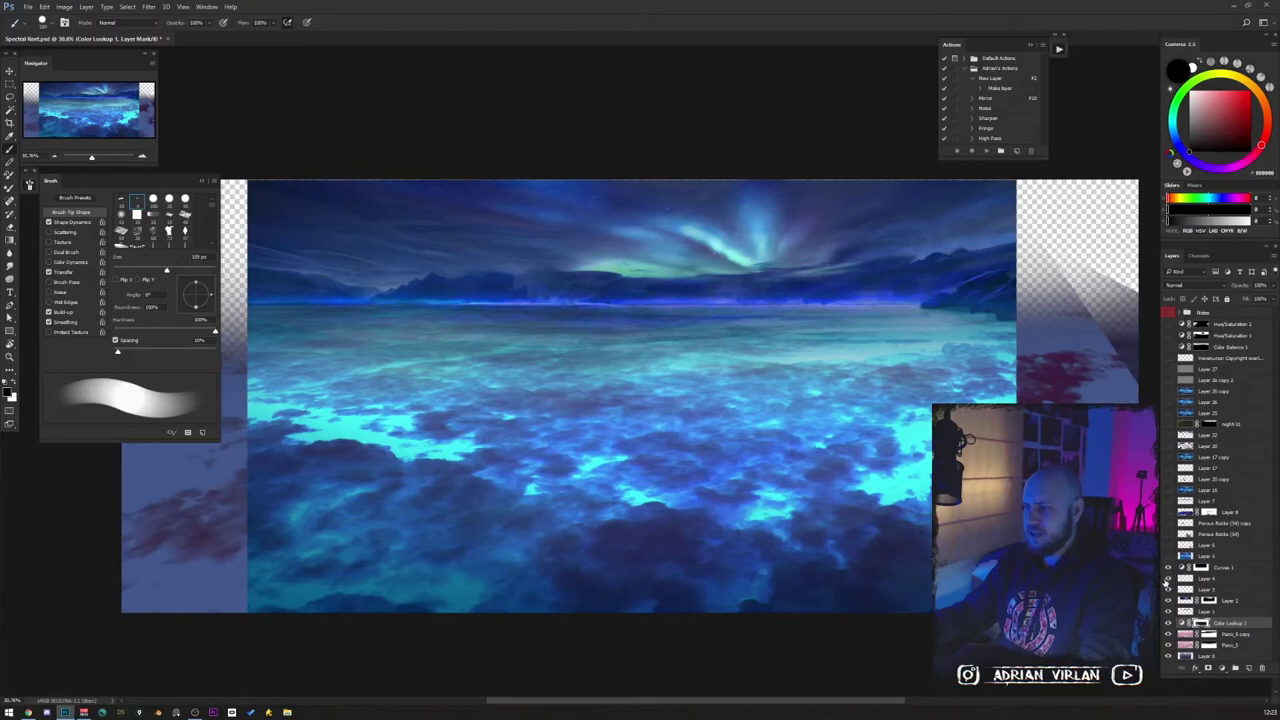
left_click(1168, 565)
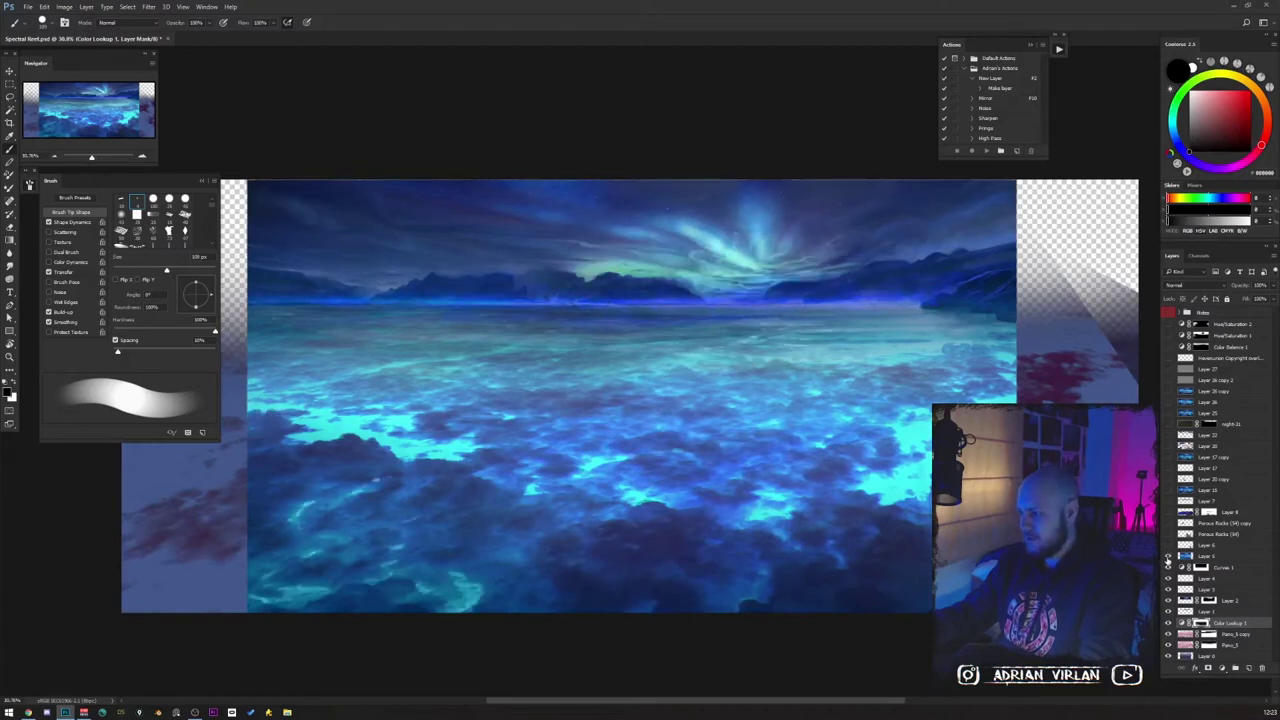
left_click(1168, 563)
left_click(1168, 563)
left_click(1168, 563)
left_click(1168, 563)
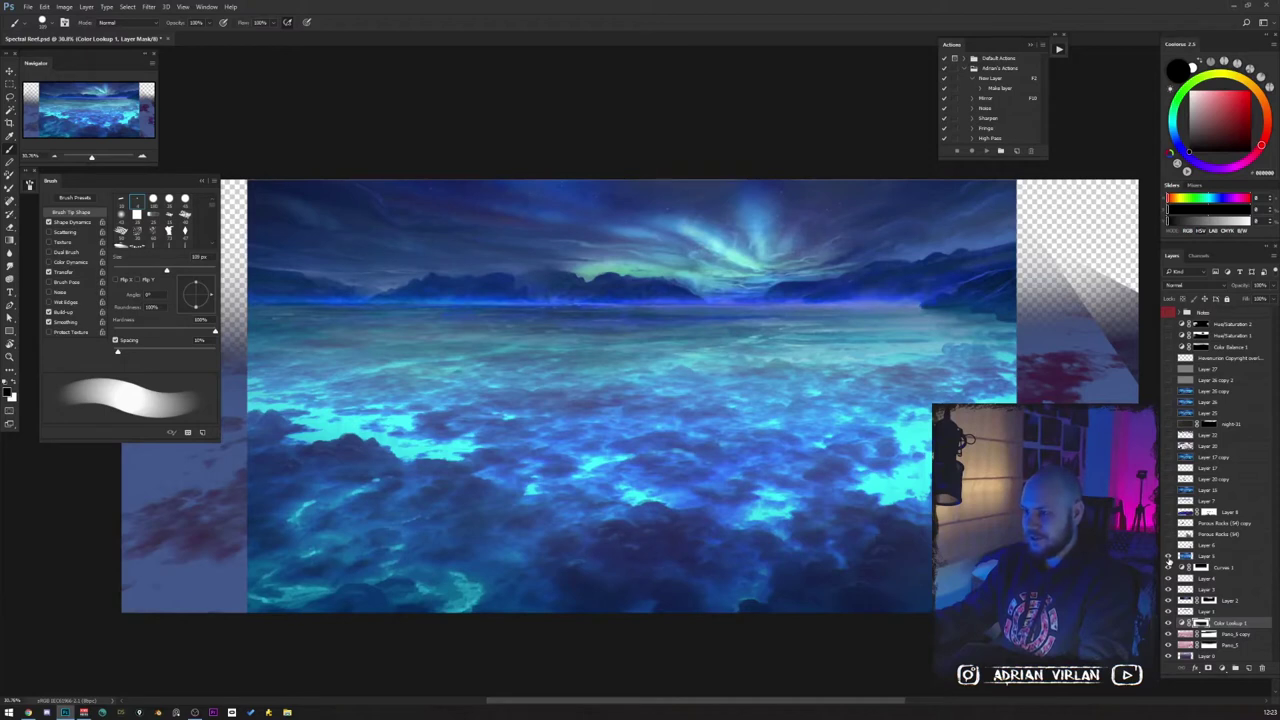
left_click(1168, 564)
left_click(1168, 563)
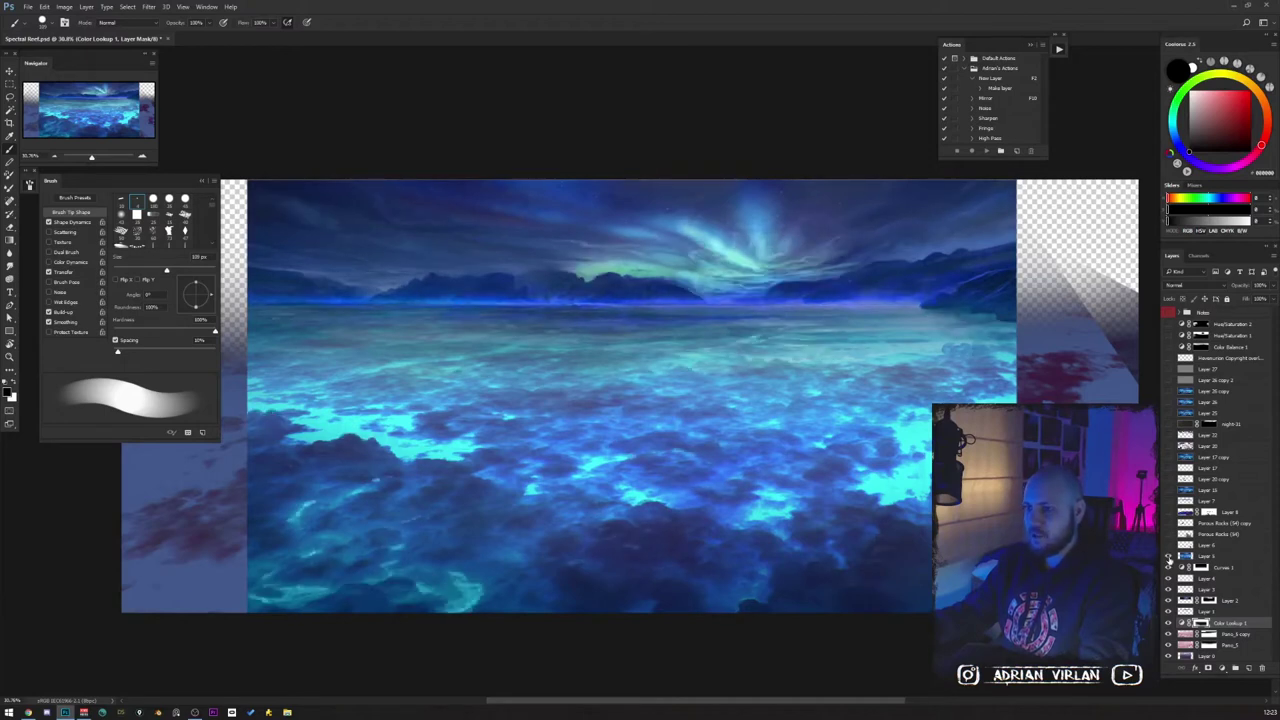
left_click(1168, 564)
left_click(1168, 564)
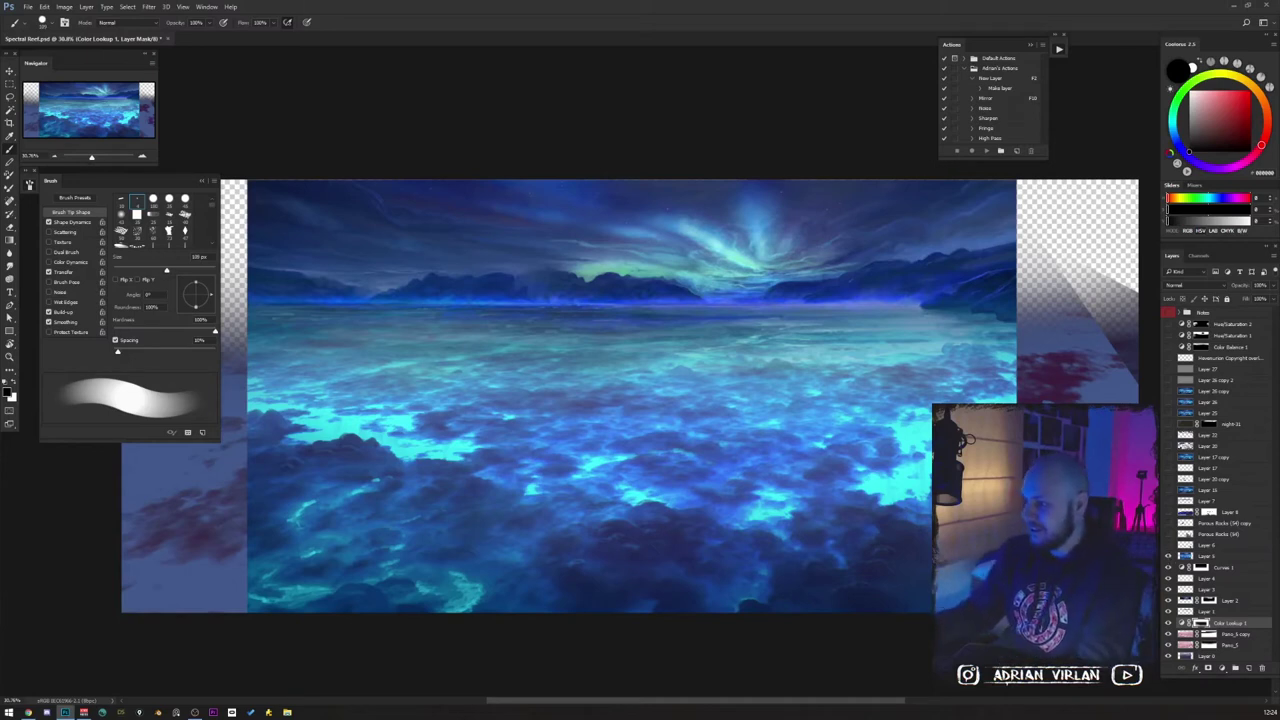
Select the stack from Layer 5 down to the base layers, and show both Porous Rocks layers and Layer 8 above it.
left_click(1220, 557)
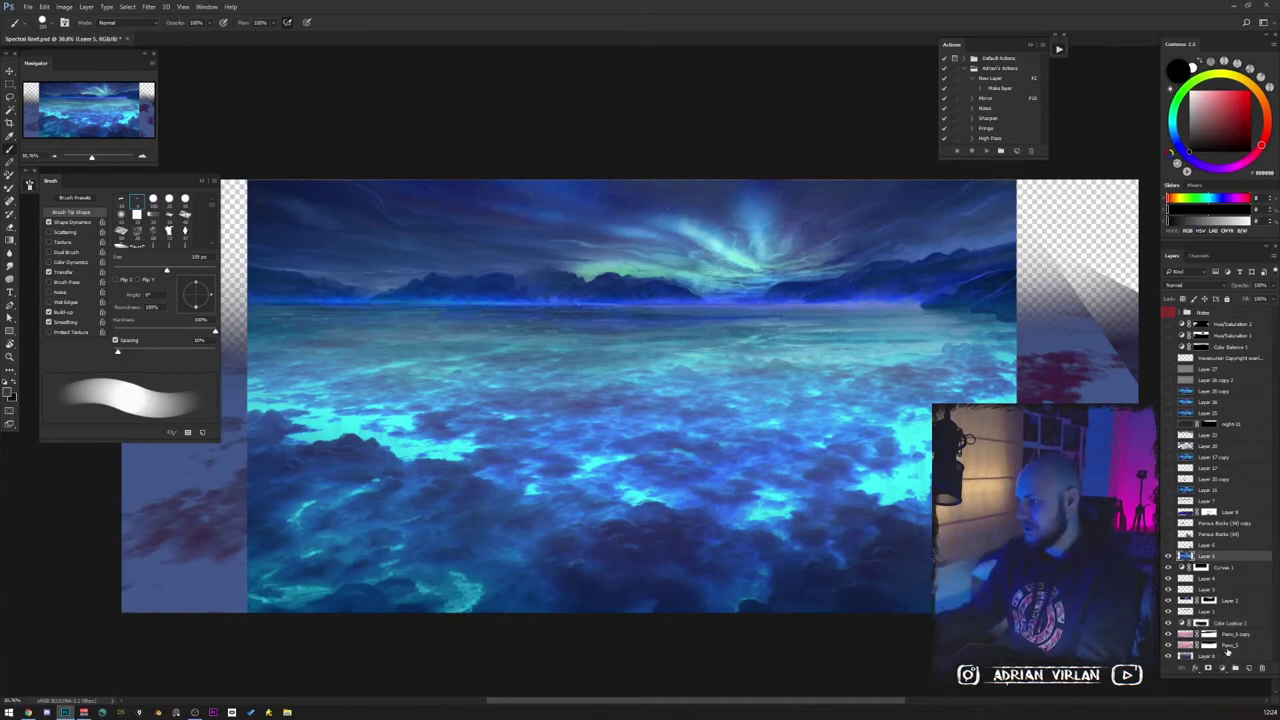
left_click(1228, 654, "shift")
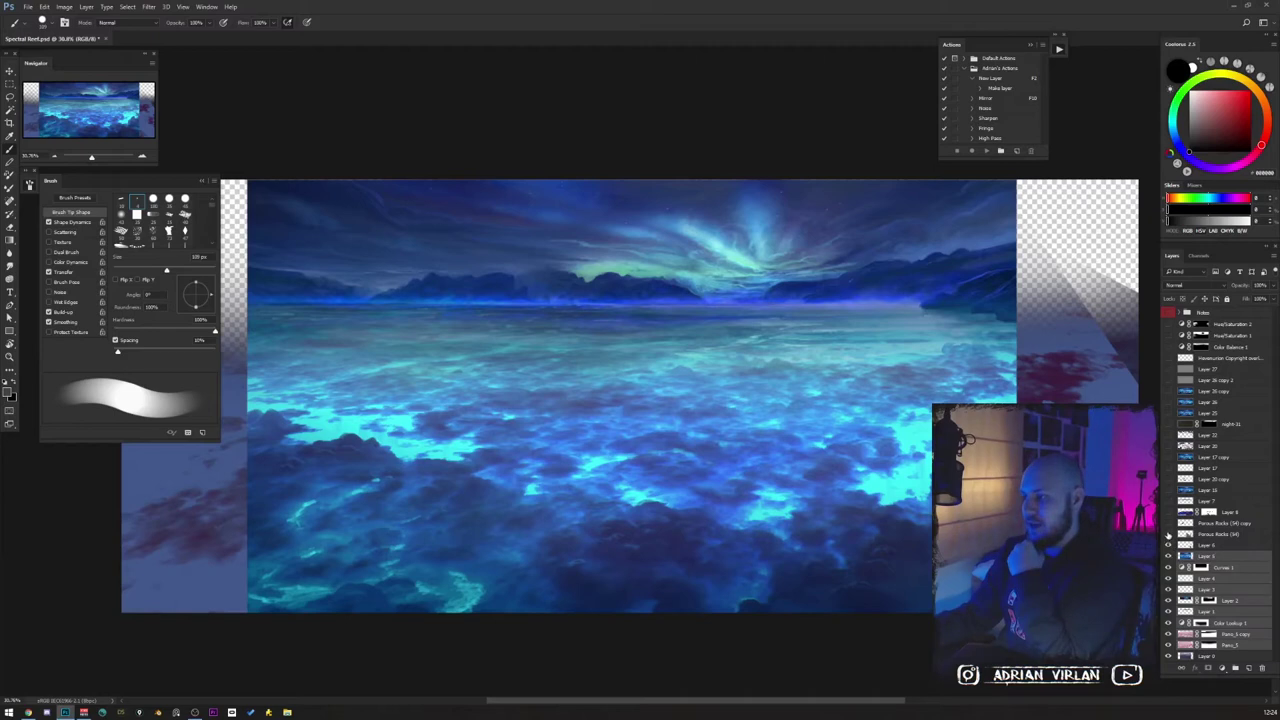
left_click(1168, 535)
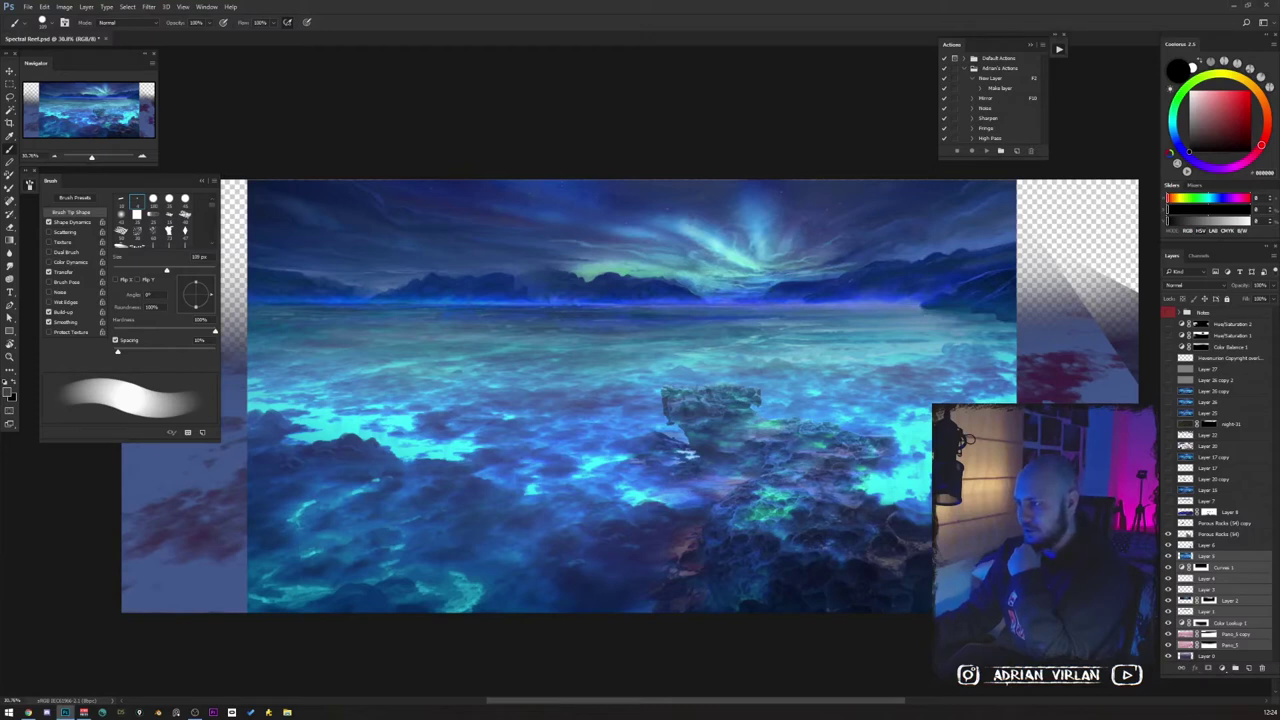
left_click(1168, 524)
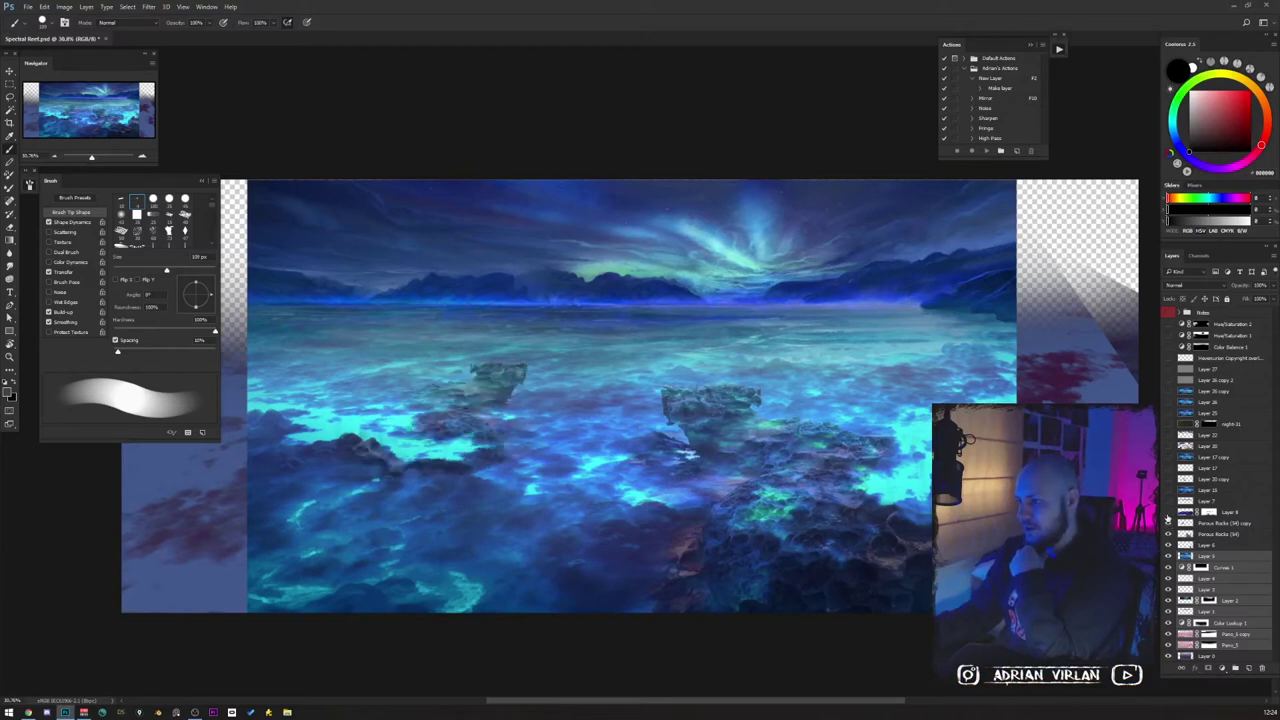
left_click(1168, 513)
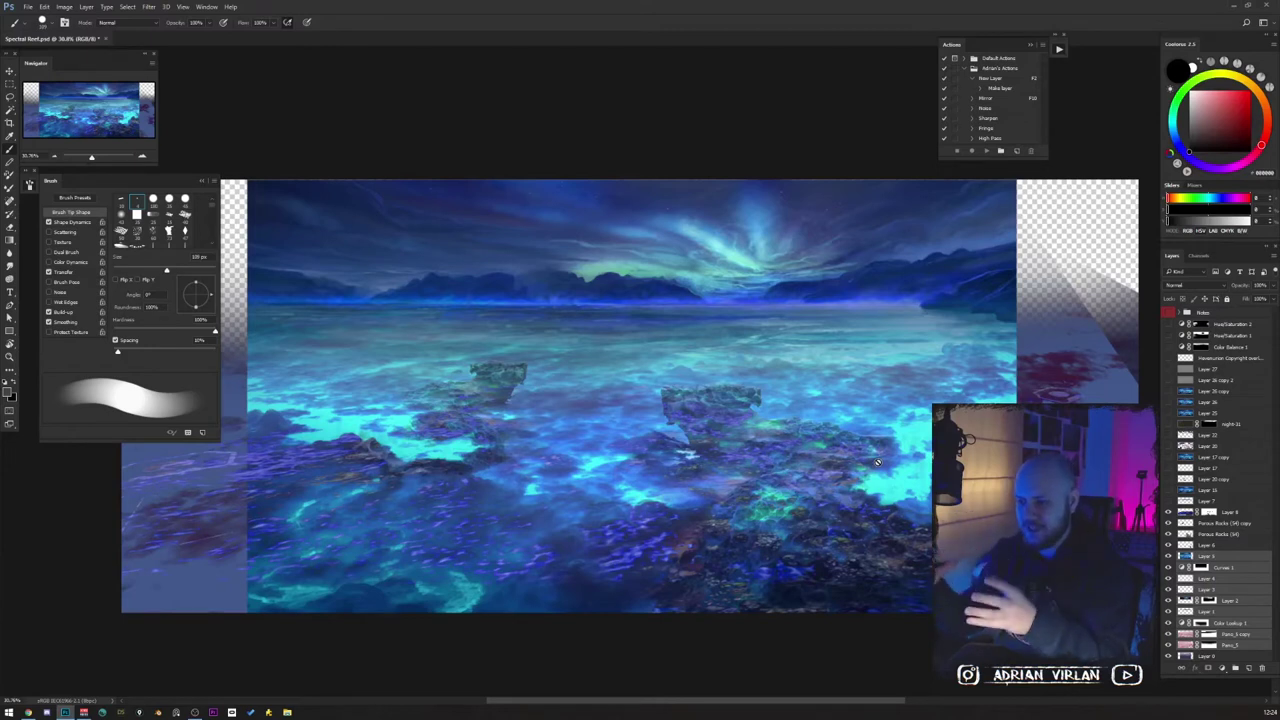
Show Layer 7 above the rocks, toggling it to compare the water near the horizon.
left_click(1168, 507)
left_click(1168, 507)
left_click(1168, 507)
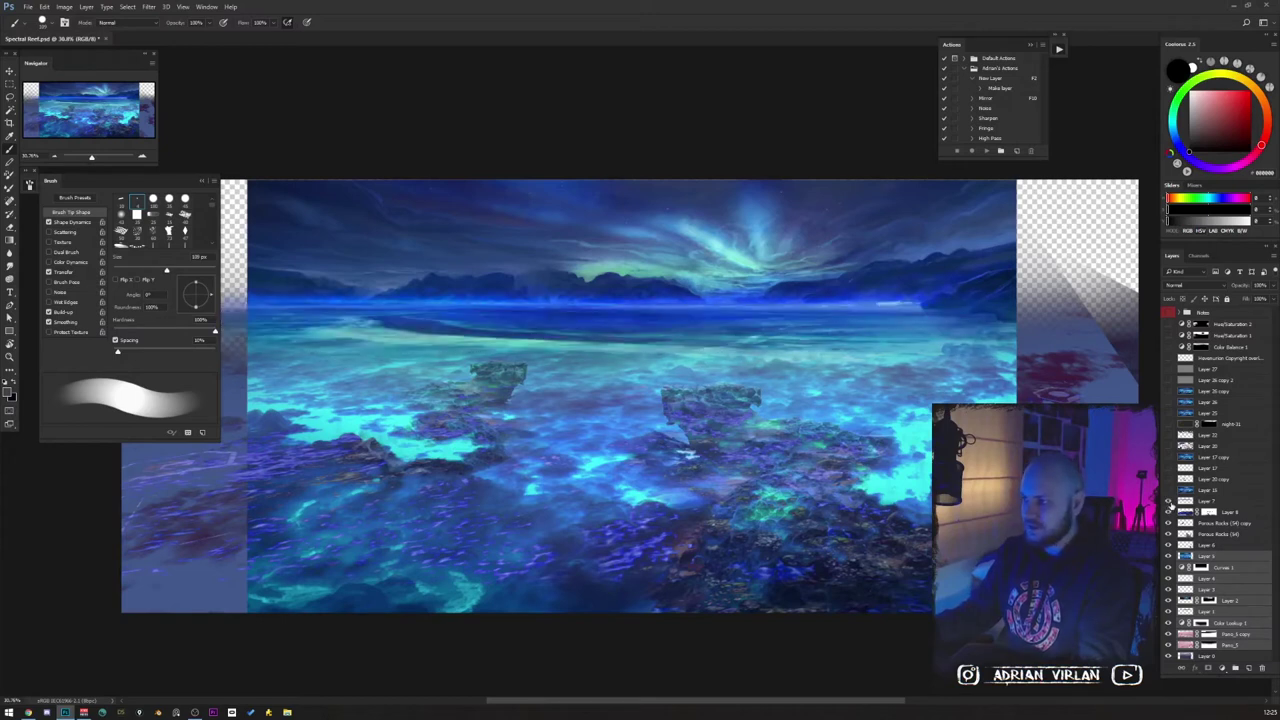
left_click(1168, 507)
left_click(1168, 507)
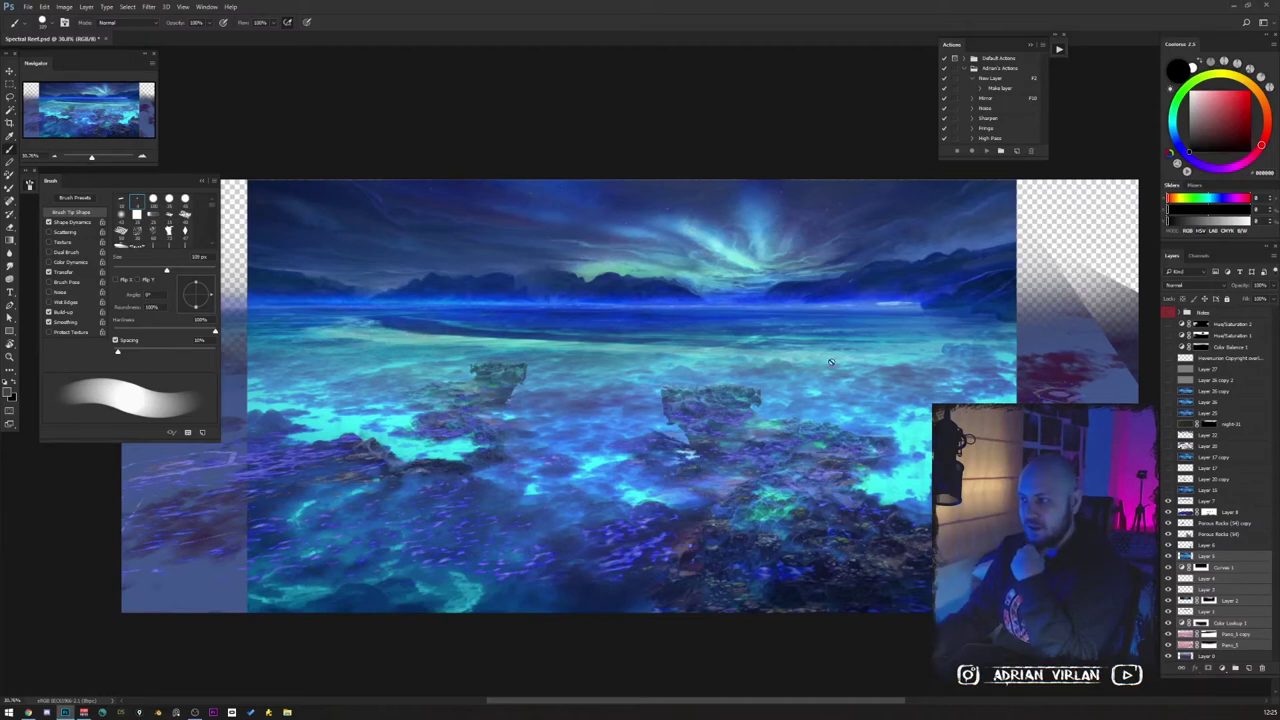
Show Layer 15 to extend the painting across the full canvas, toggling it to compare with the layers beneath.
left_click(1168, 492)
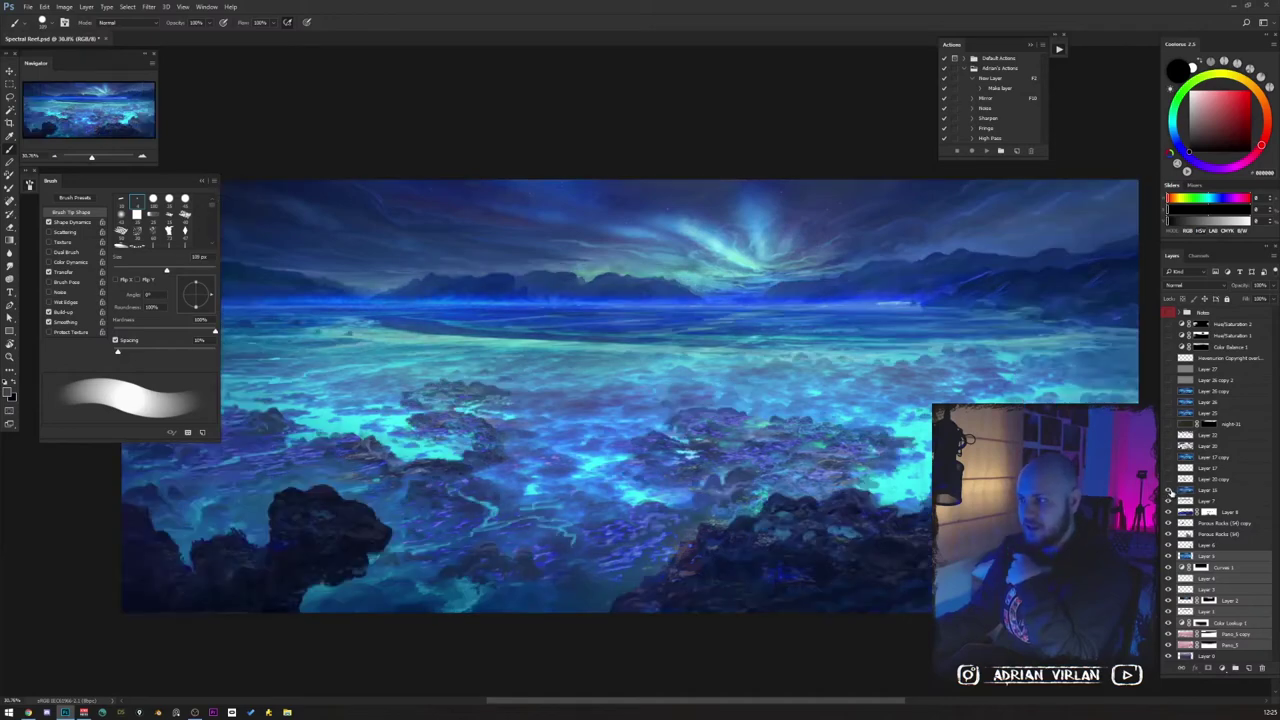
left_click(1169, 492)
left_click(1169, 492)
left_click(1169, 492)
left_click(1169, 492)
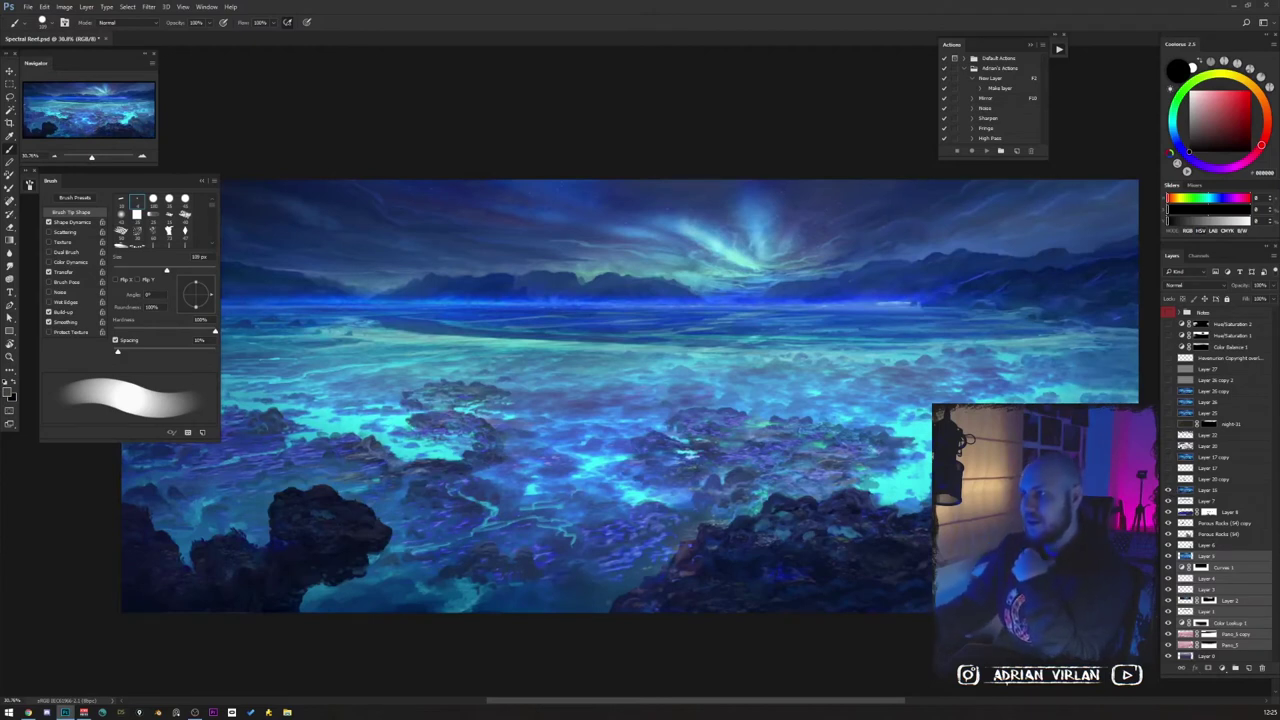
Marquee-select the strip along the canvas's right edge on Layer 15, demonstrate the Content-Aware option in Fill, then cancel and deselect.
left_click(1192, 490)
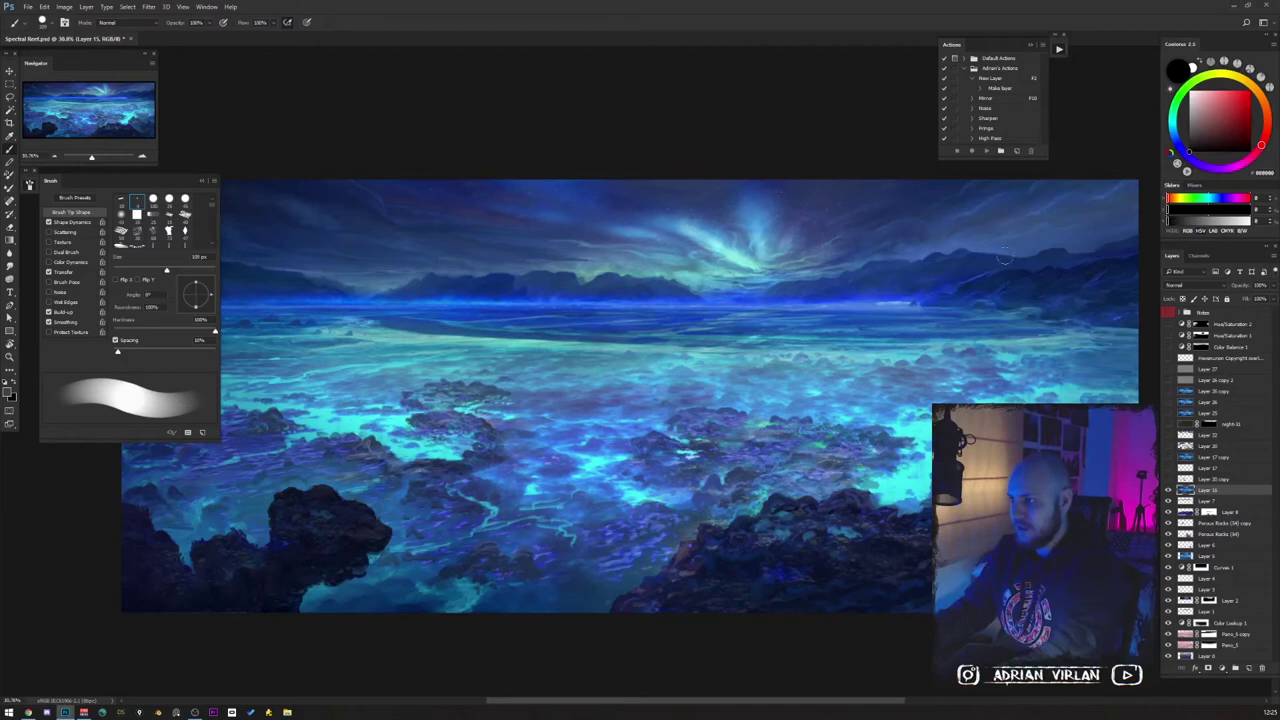
key("m")
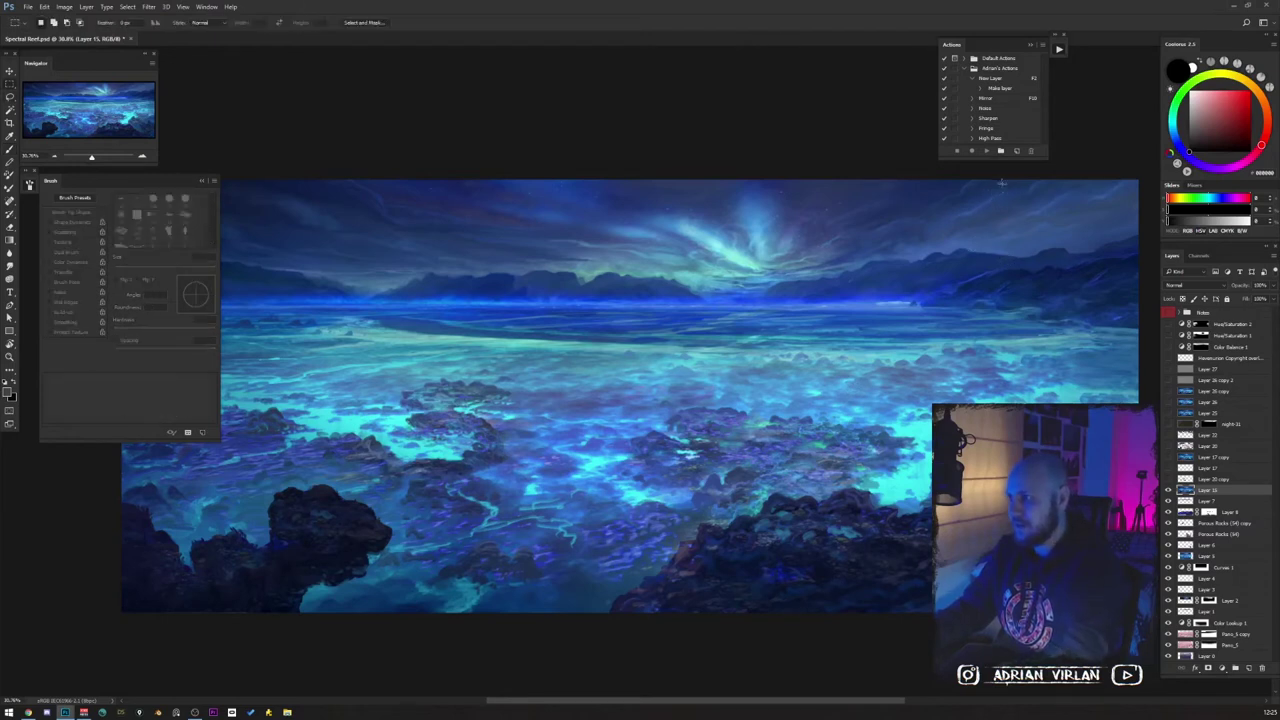
left_click_drag(993, 180, 1150, 630)
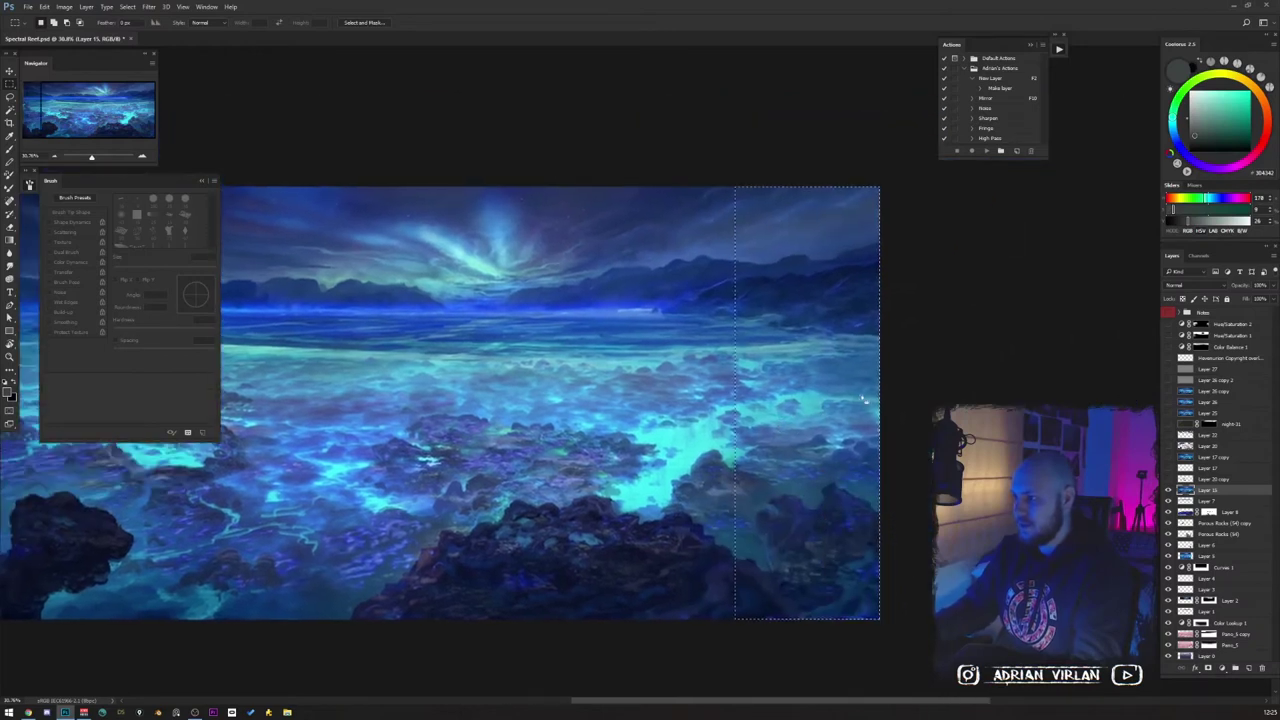
key("shift+F5")
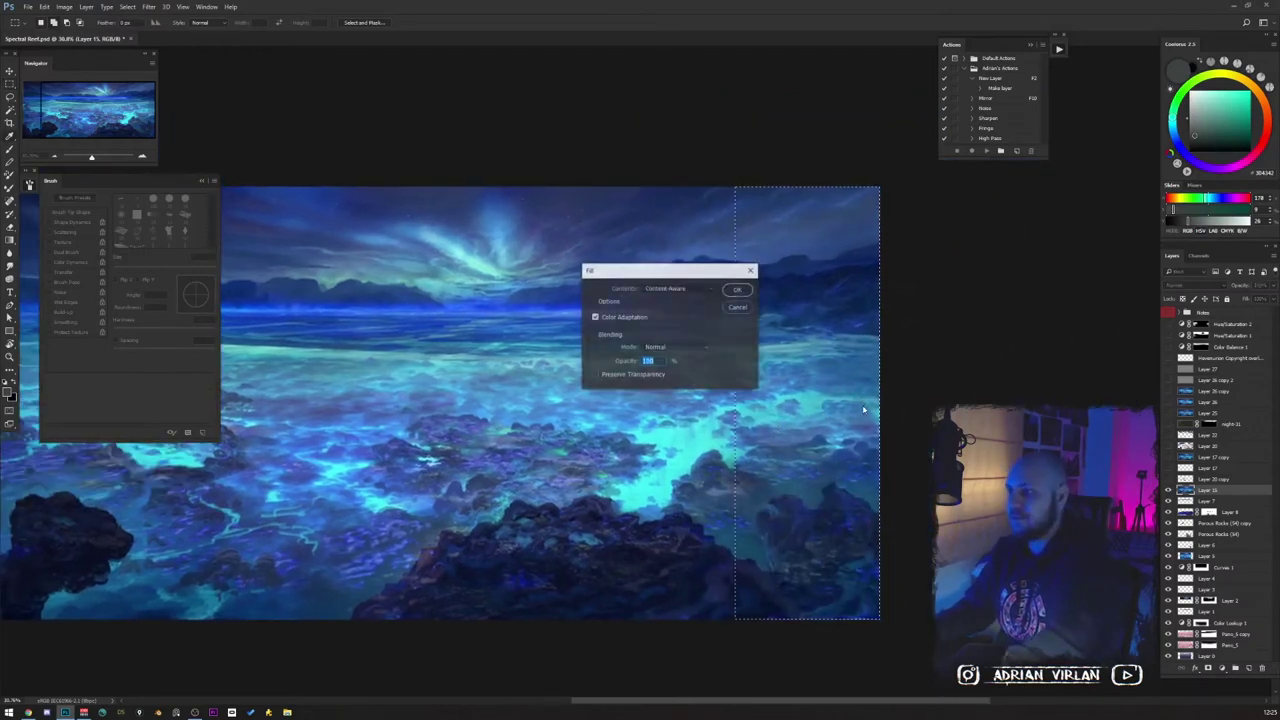
left_click(670, 288)
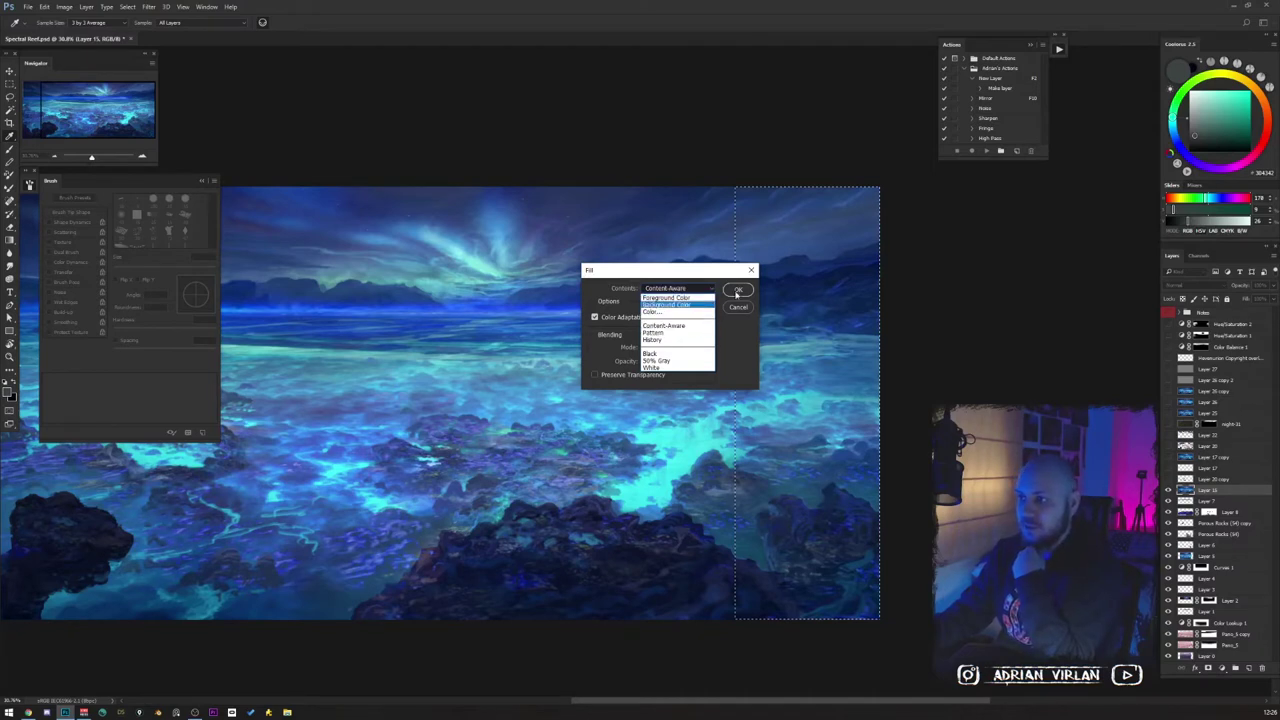
left_click(690, 328)
left_click(740, 309)
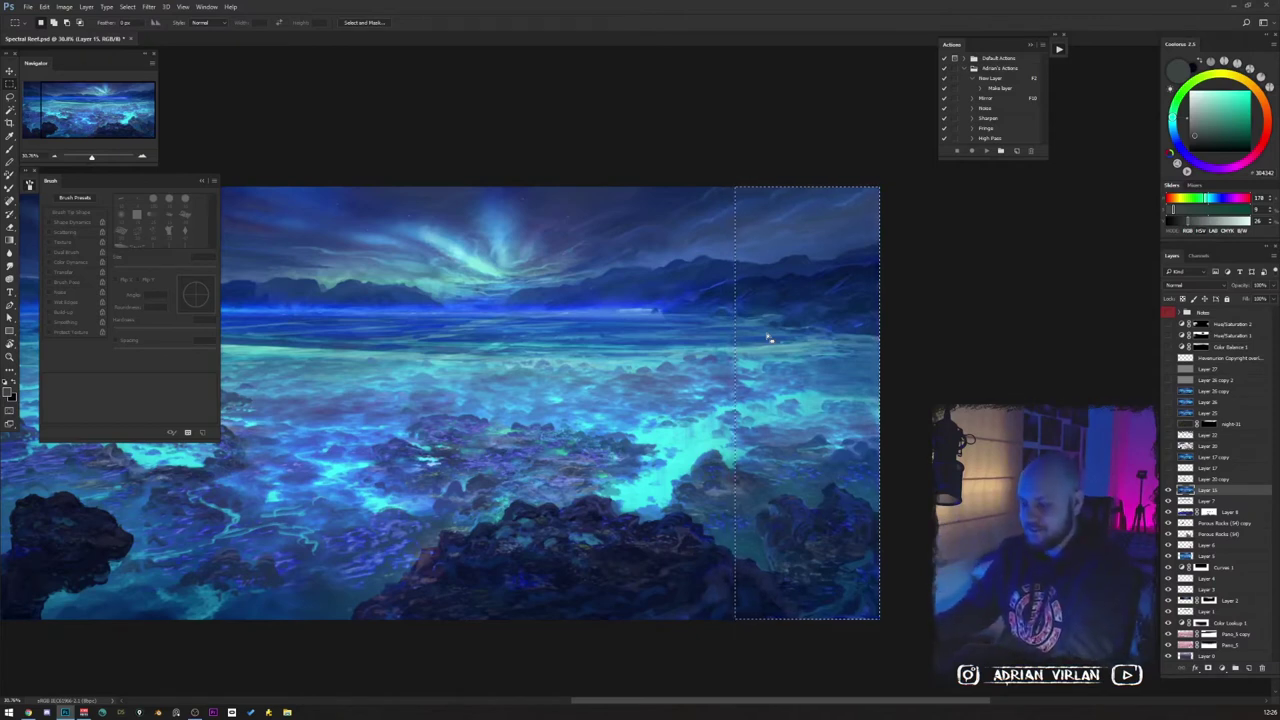
key("ctrl+d")
key("b")
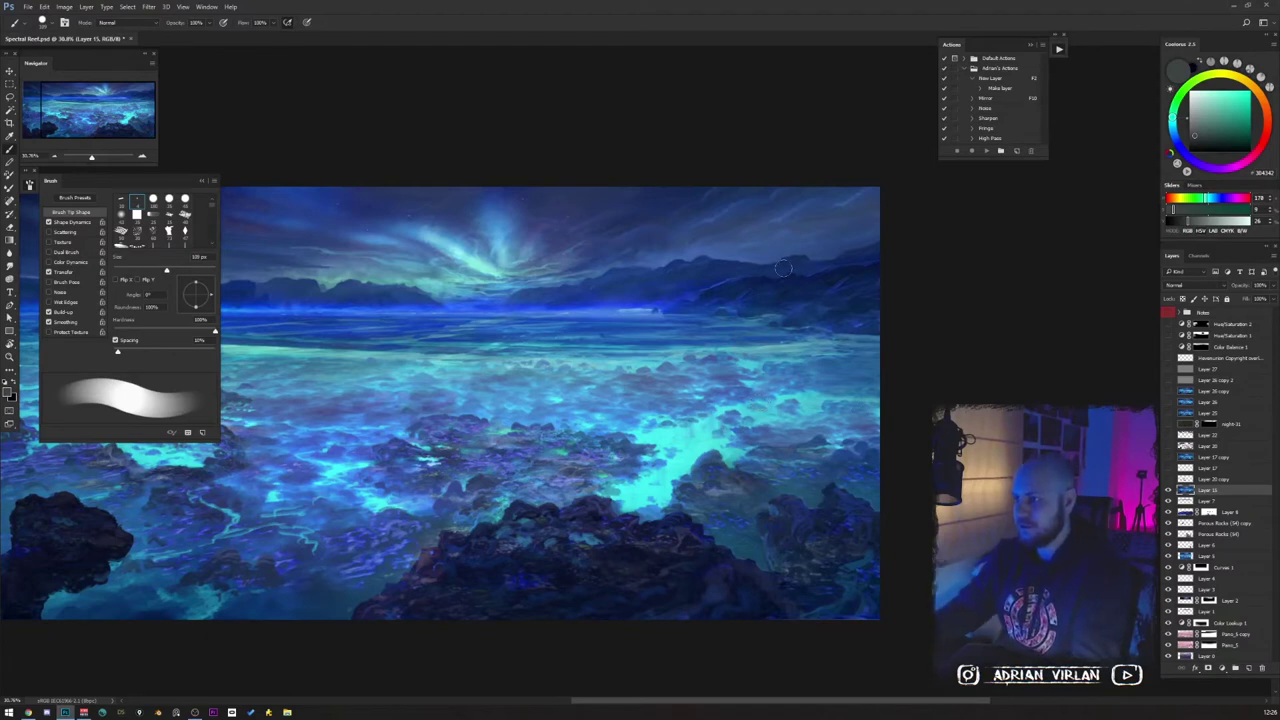
Preview the figures on Layer 20 copy over the full painting, and hide that layer again.
left_click_drag(735, 497, 912, 485)
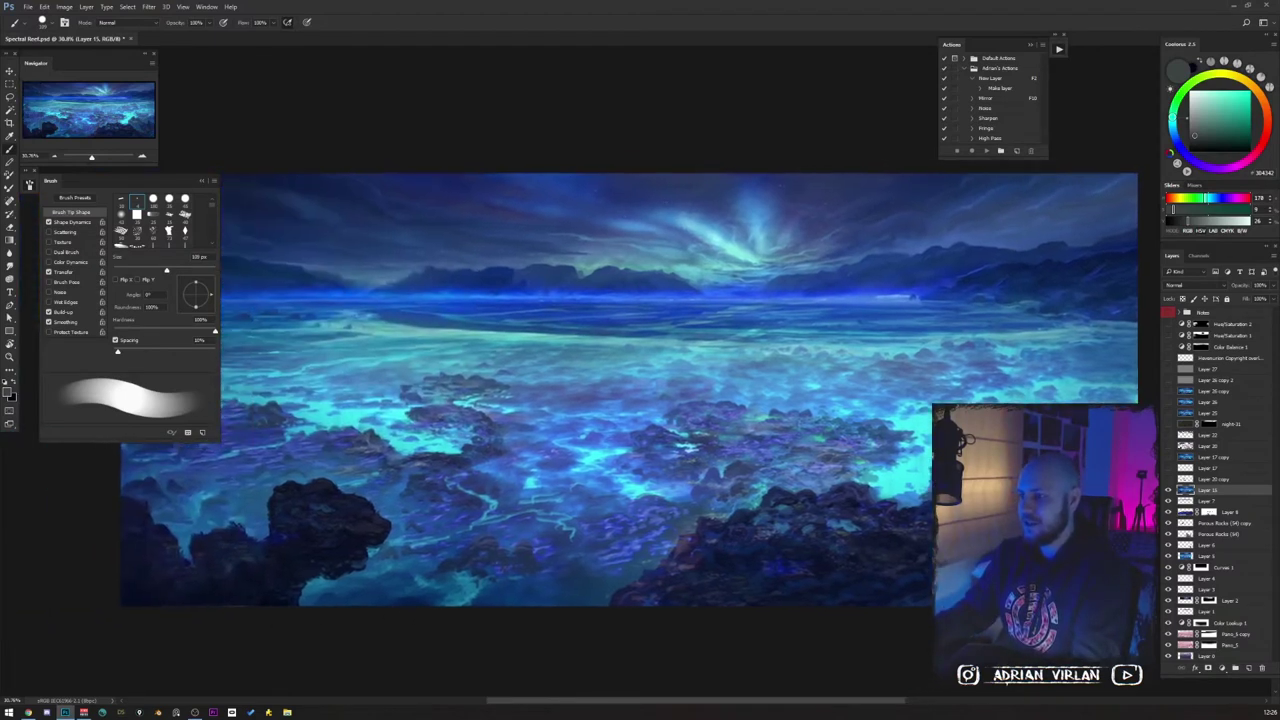
scroll(900, 440, "down", 3)
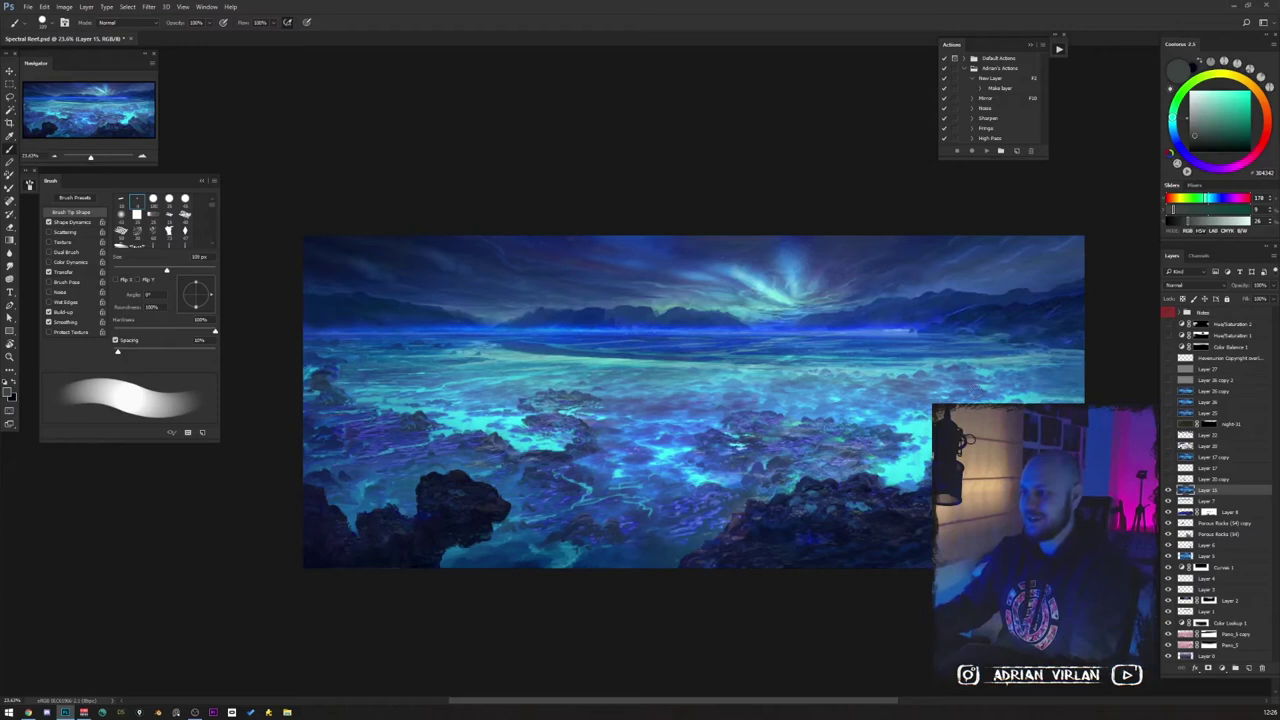
left_click(1168, 481)
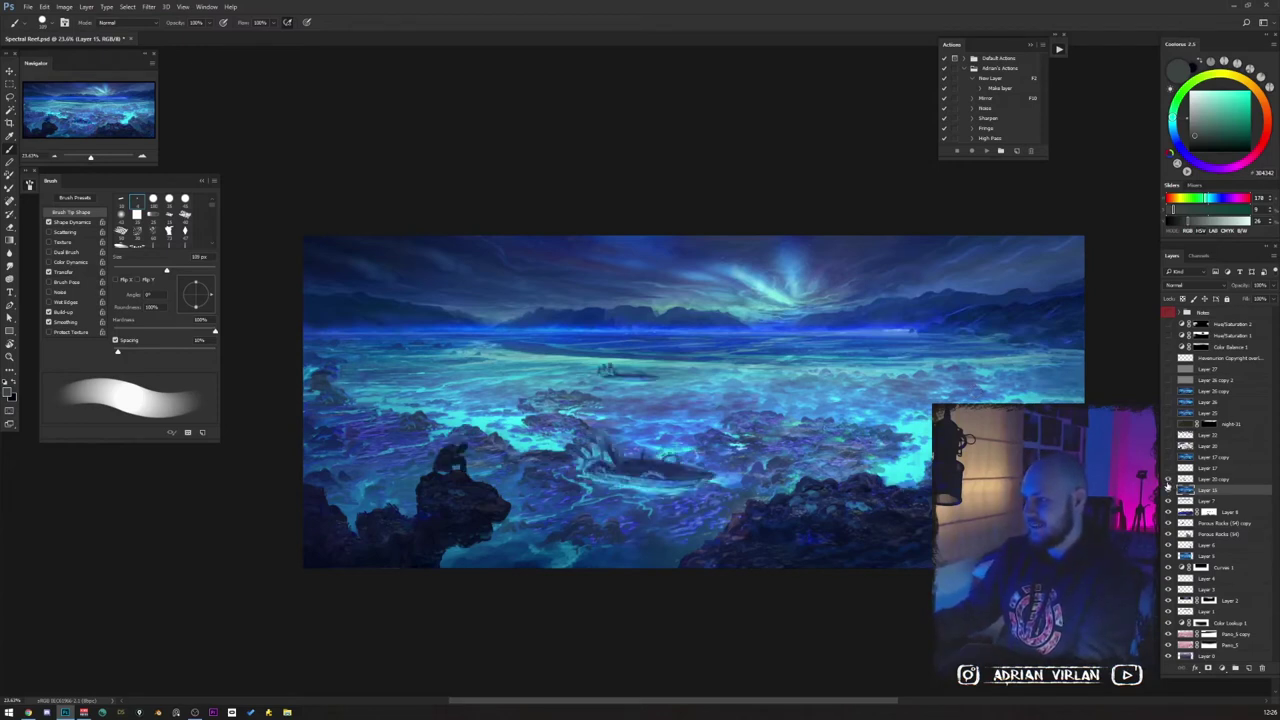
left_click(1168, 481)
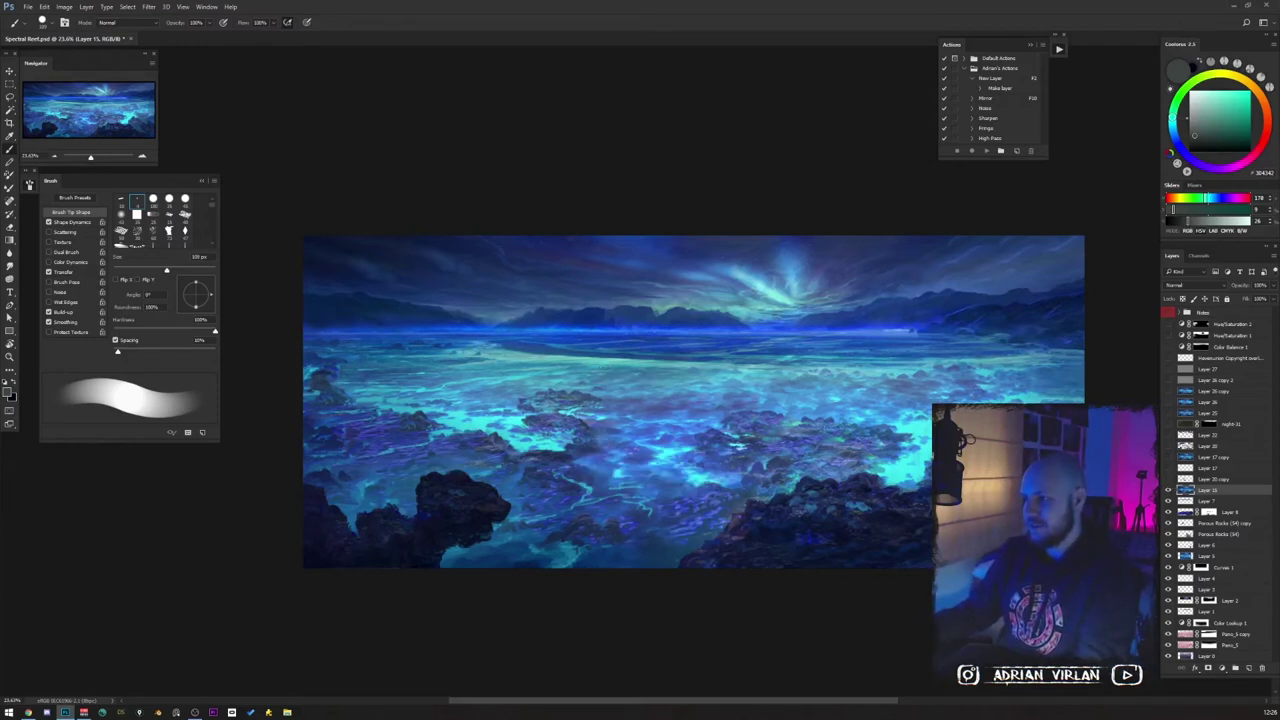
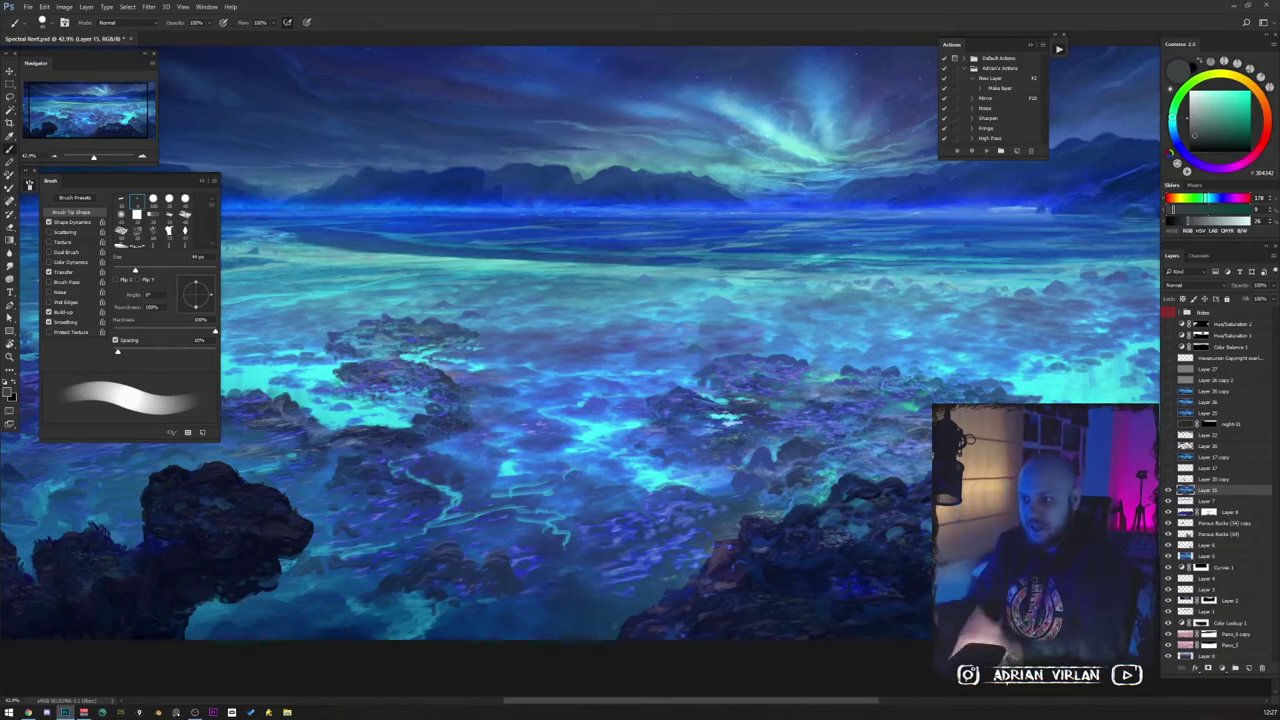
Examine the overpainted rocks and water of Layer 15 up close, and hide the layer to compare it with the photo base.
key("h")
scroll(807, 454, "up", 2)
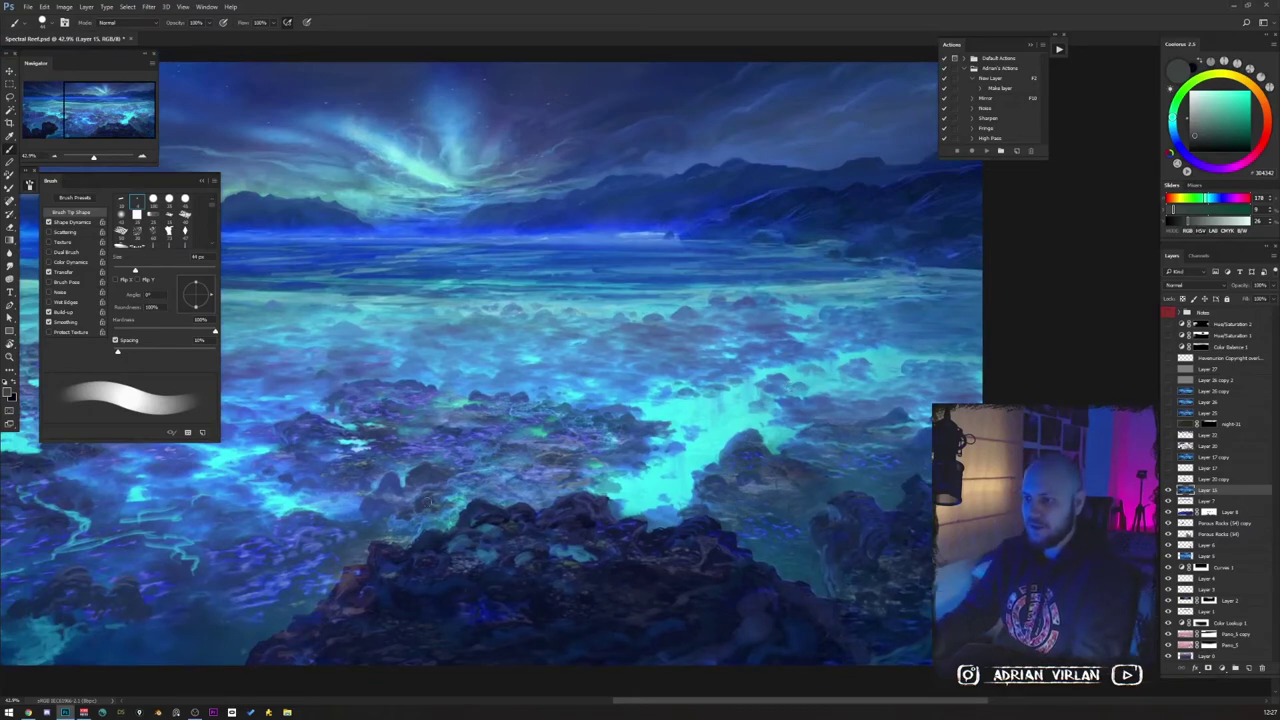
key("h")
scroll(675, 475, "up", 2)
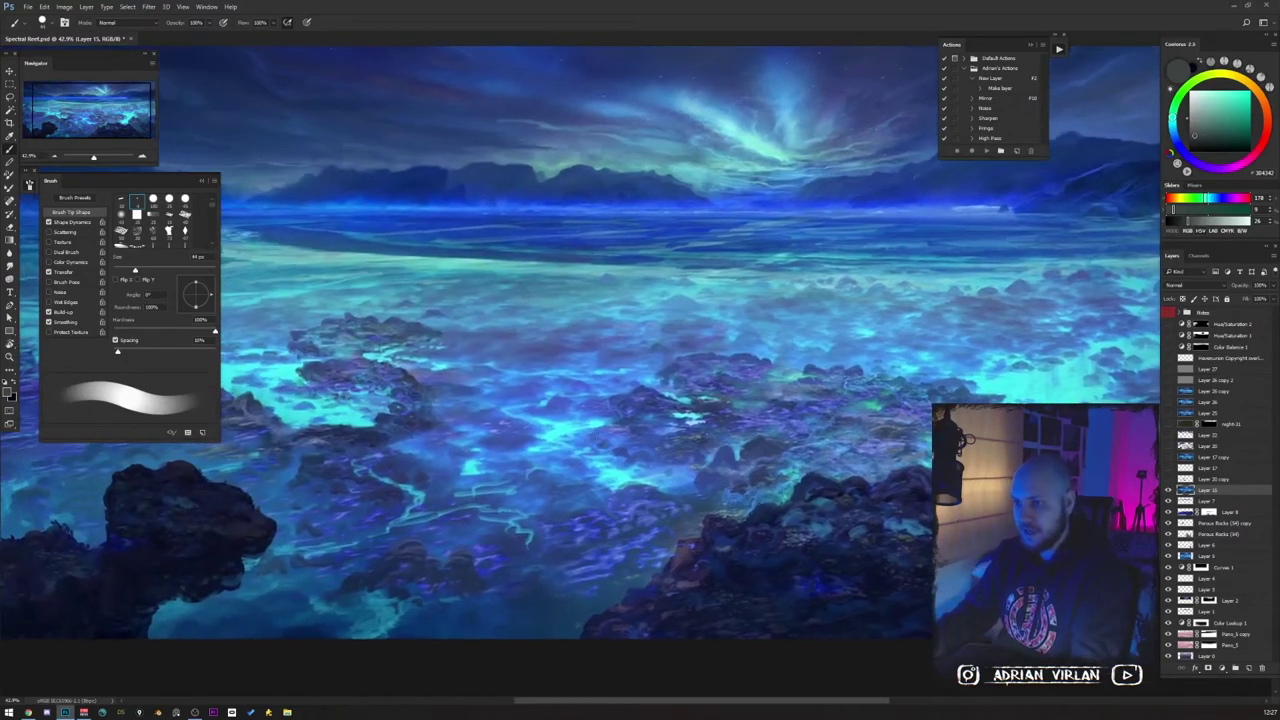
key("z")
left_click_drag(675, 475, 585, 477)
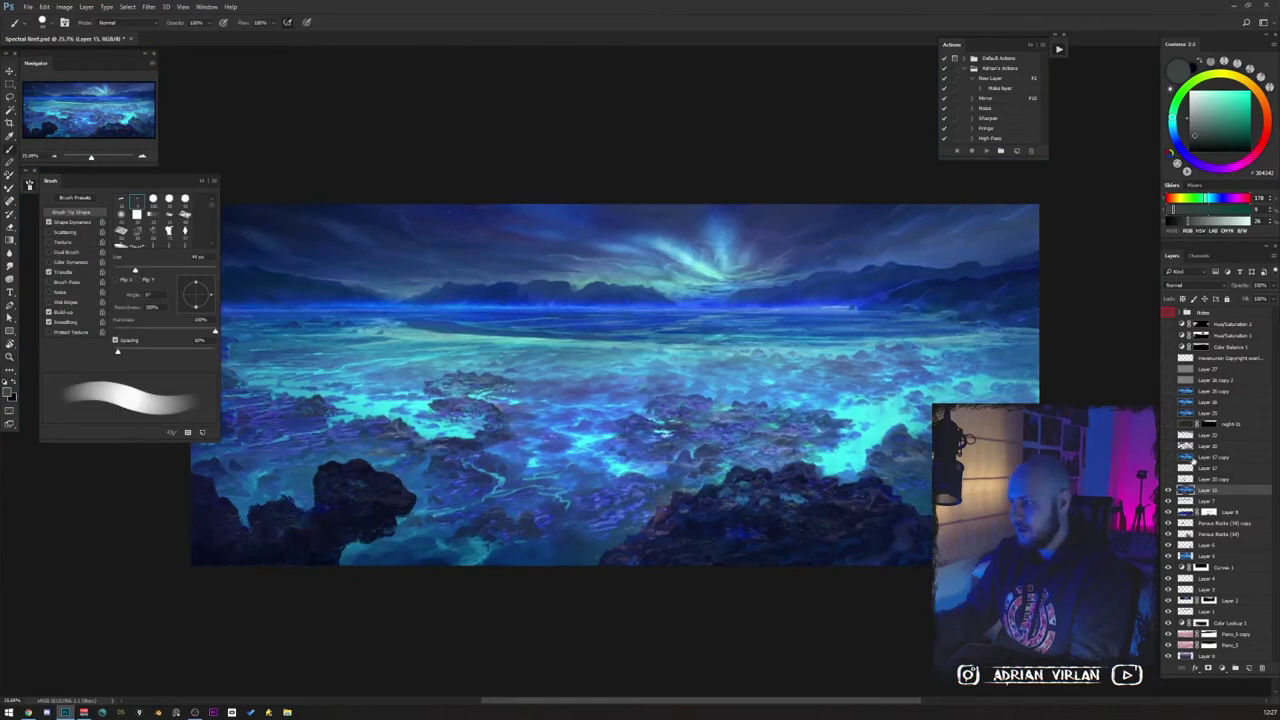
left_click(1168, 491)
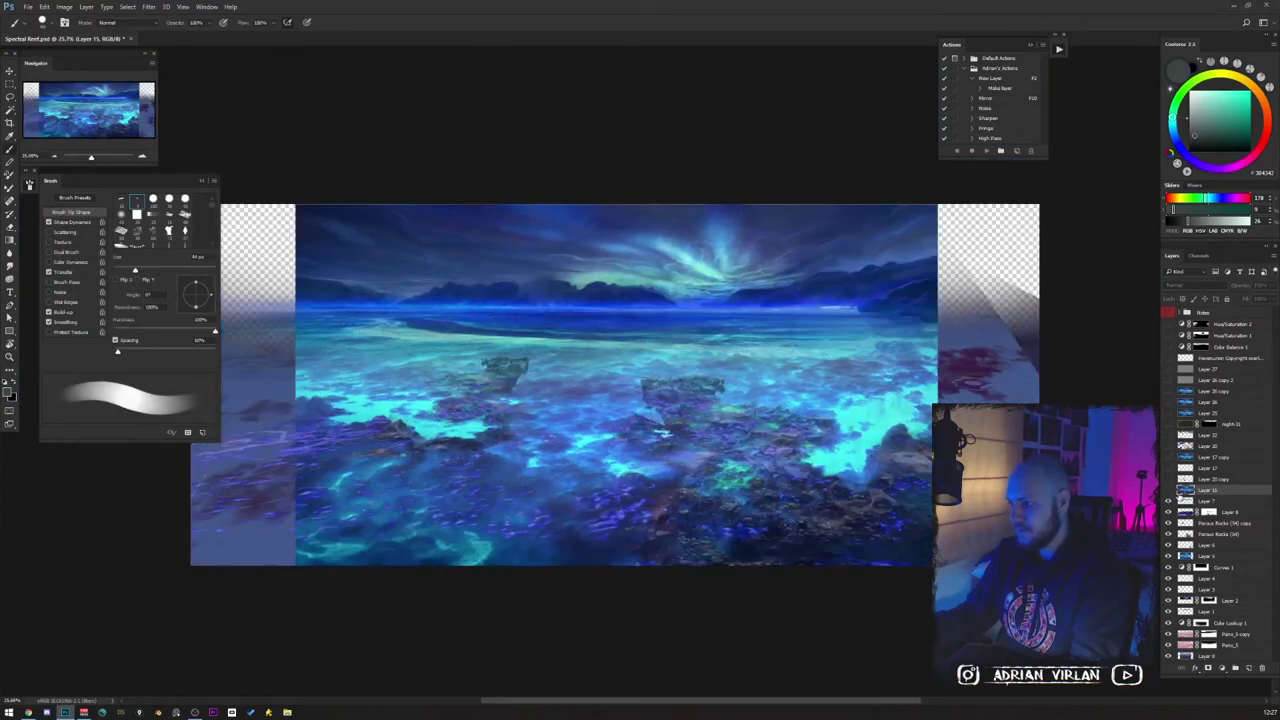
Hide Layer 7, Layer 8 and both Porous Rocks layers, and restore them from the bottom up to compare each contribution.
left_click(1168, 512)
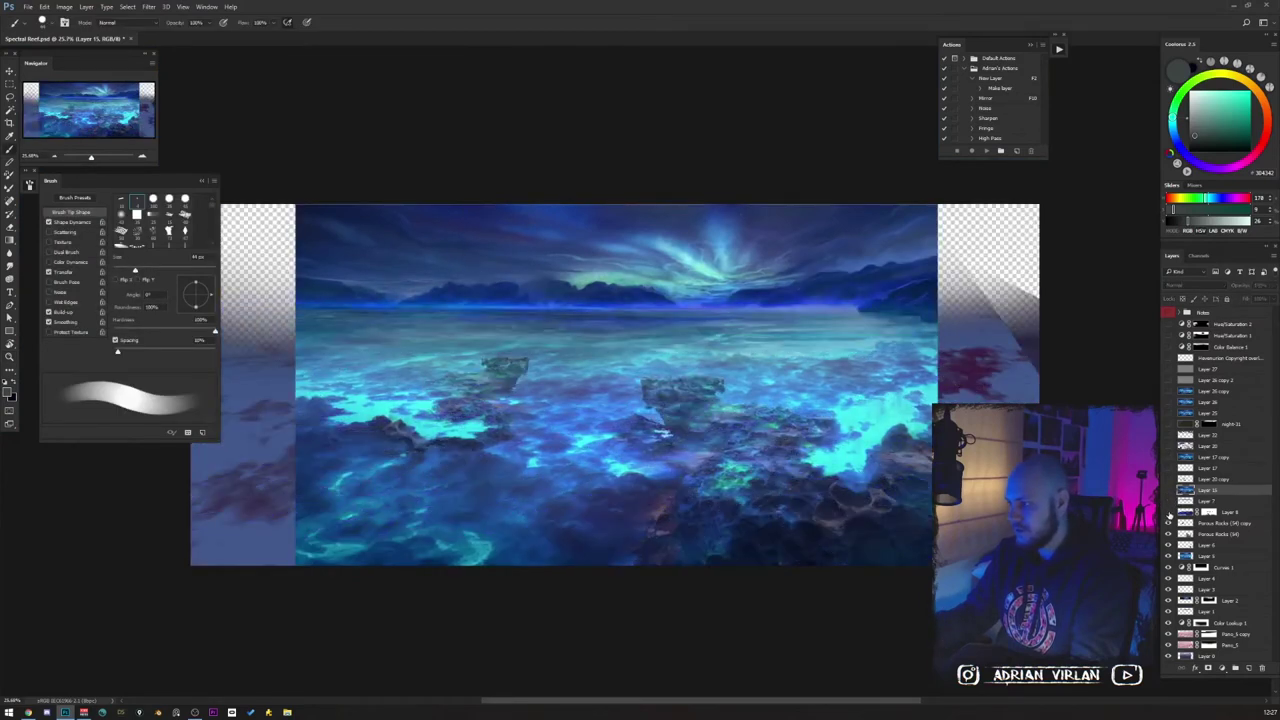
left_click(1168, 534)
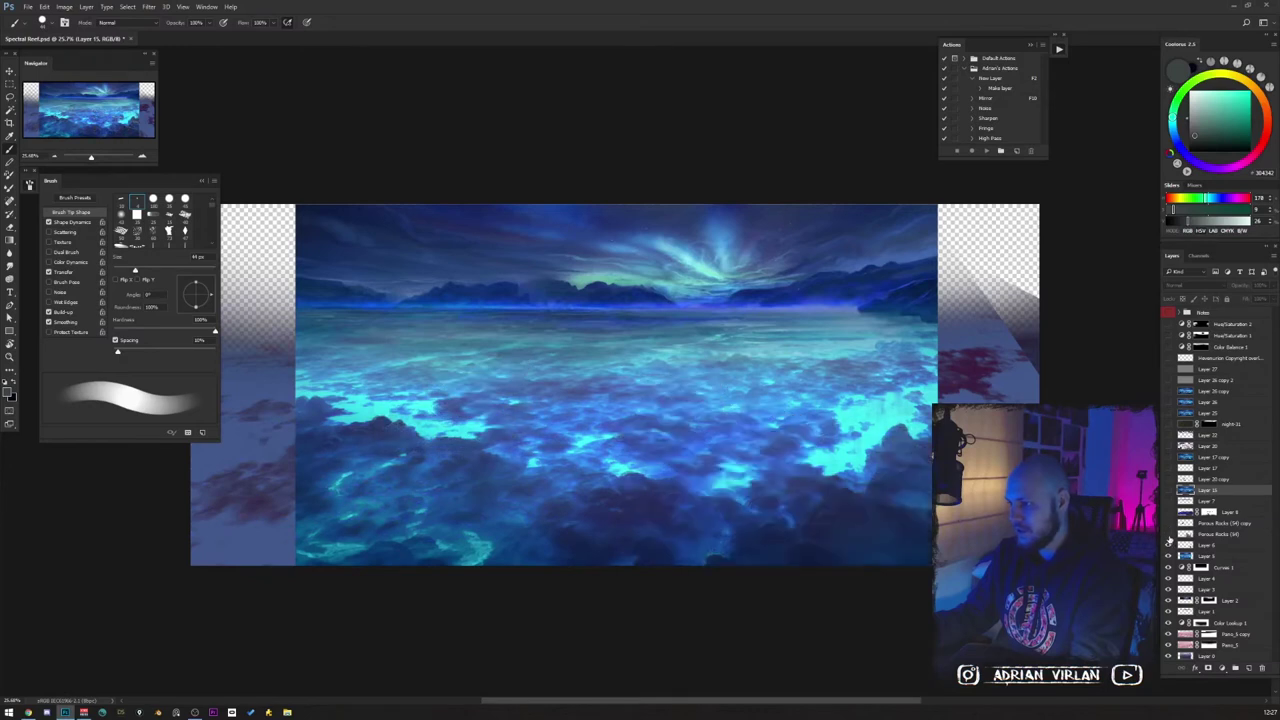
left_click(1168, 533)
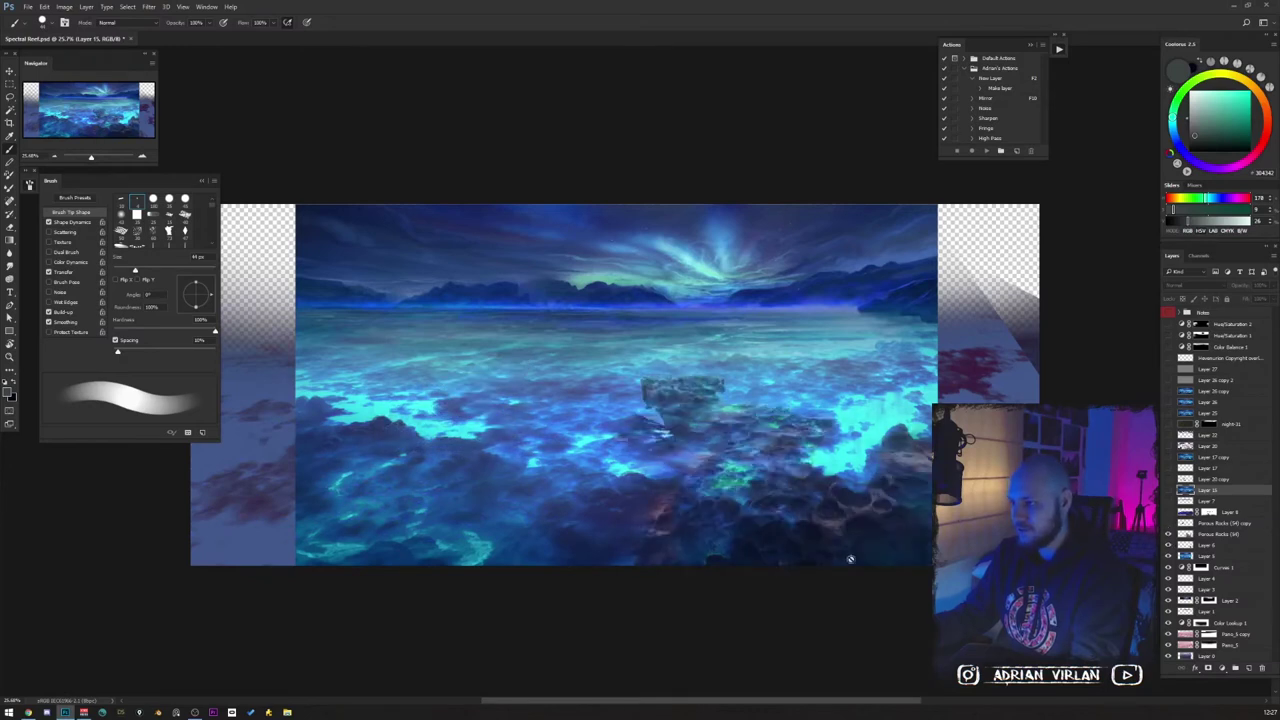
left_click(1168, 523)
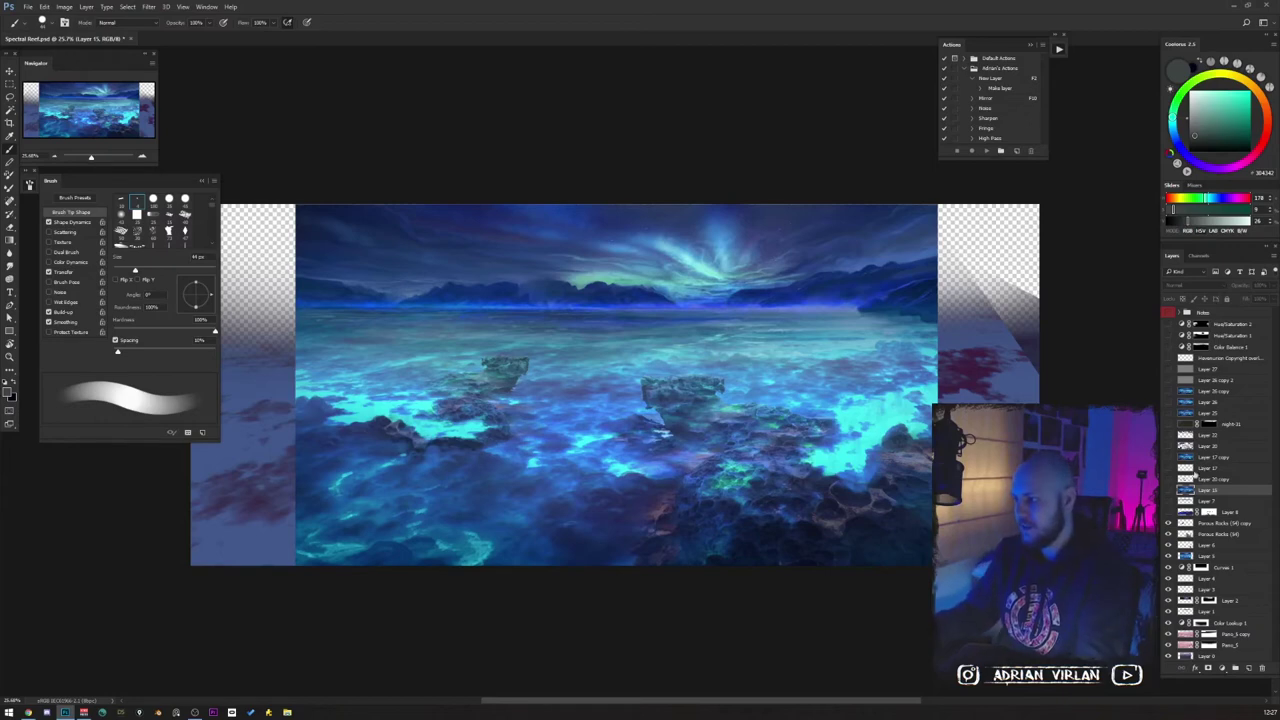
left_click(1168, 500)
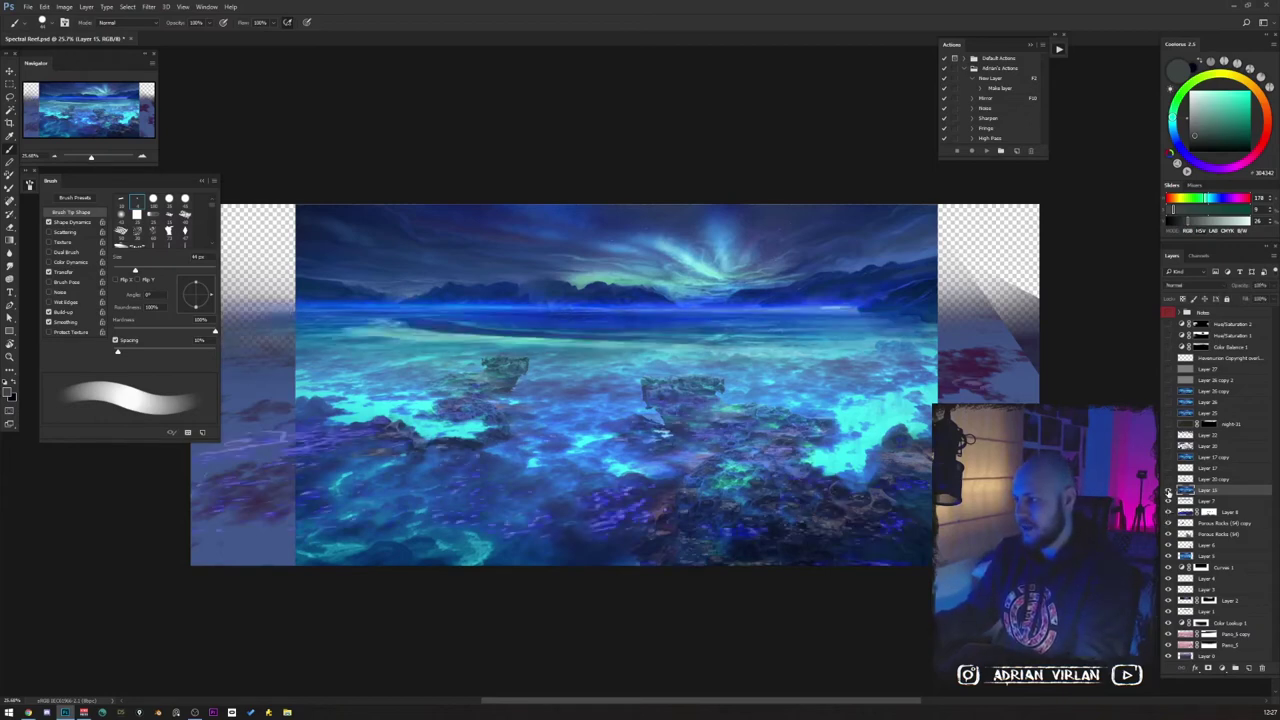
Show Layer 15 over the photo base, toggling it to compare the overpainted scene with the layers beneath.
left_click(1168, 497)
left_click(1168, 497)
left_click(1168, 496)
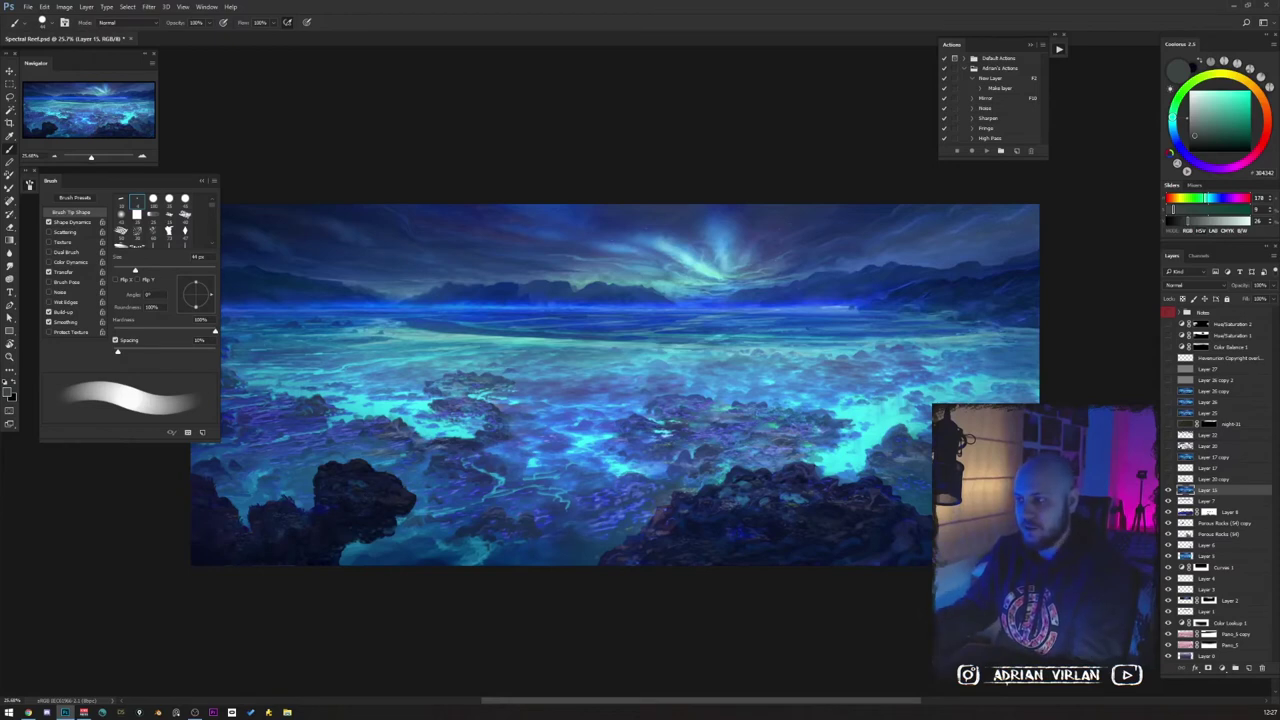
Show Layer 20 copy to add the boats and the crouching figure, toggling it to compare the scene with and without them.
left_click(1168, 481)
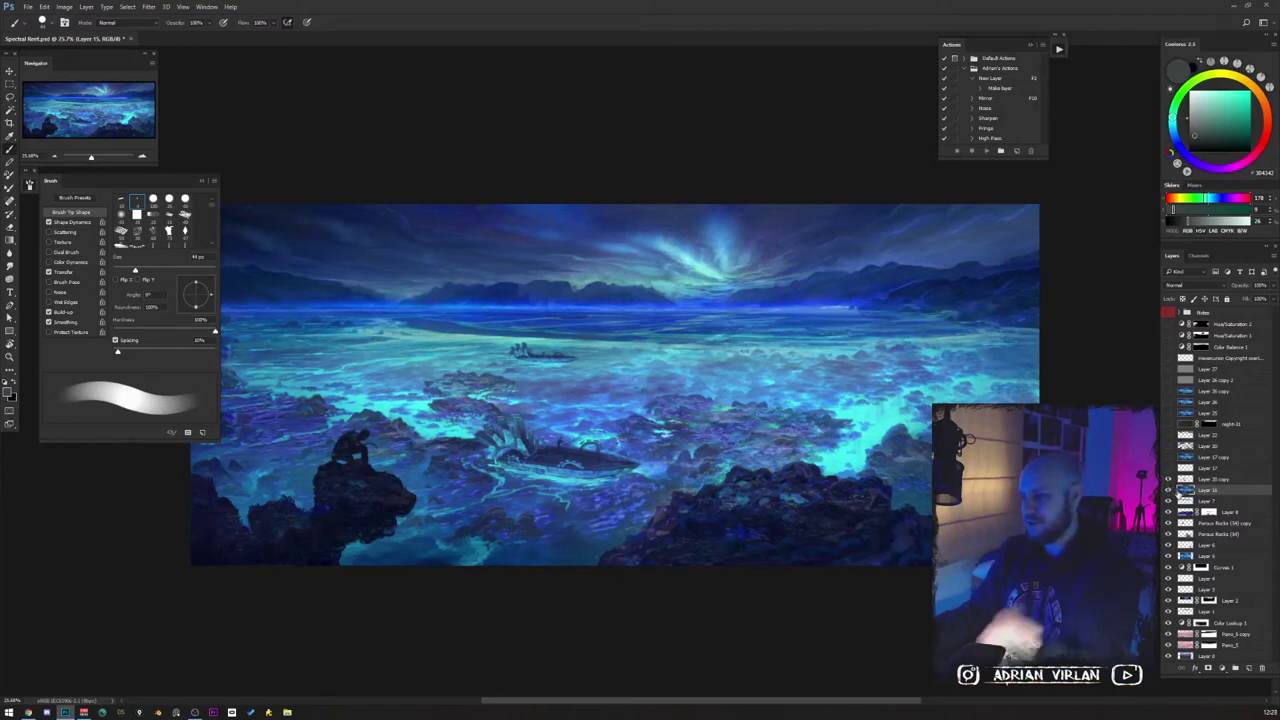
left_click(1169, 486)
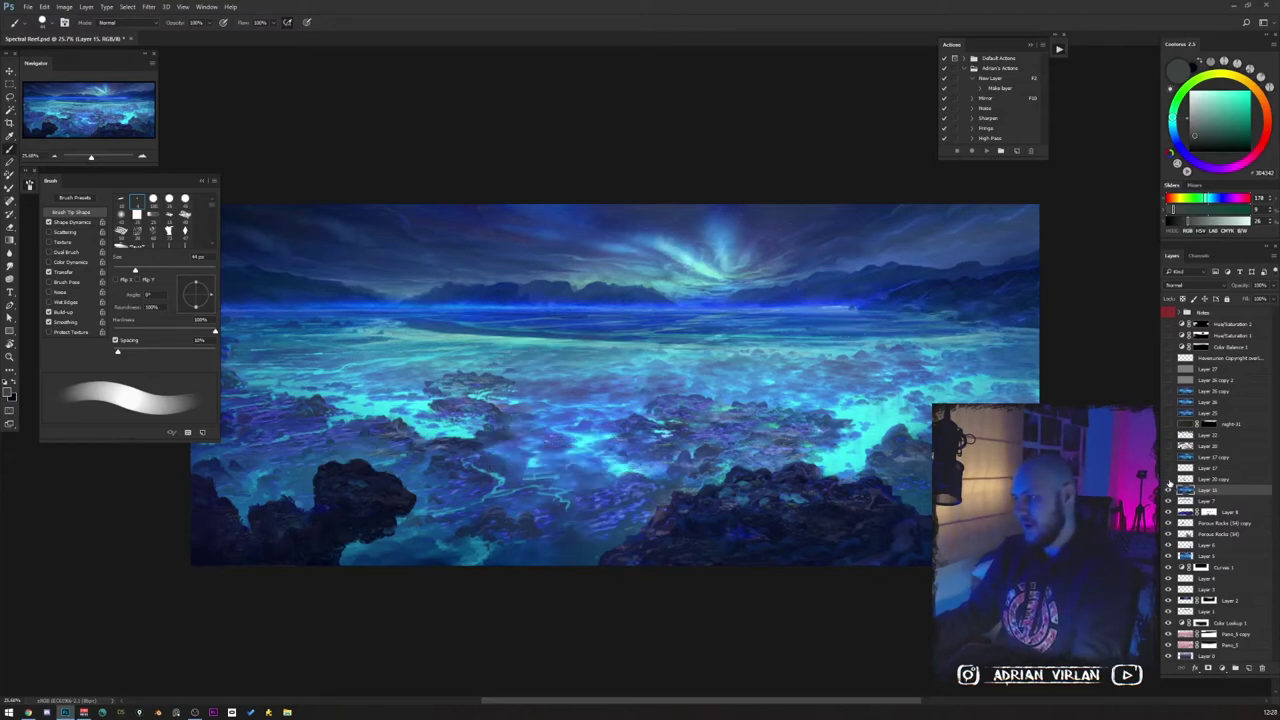
left_click(1169, 486)
left_click(1169, 493)
left_click(1169, 493)
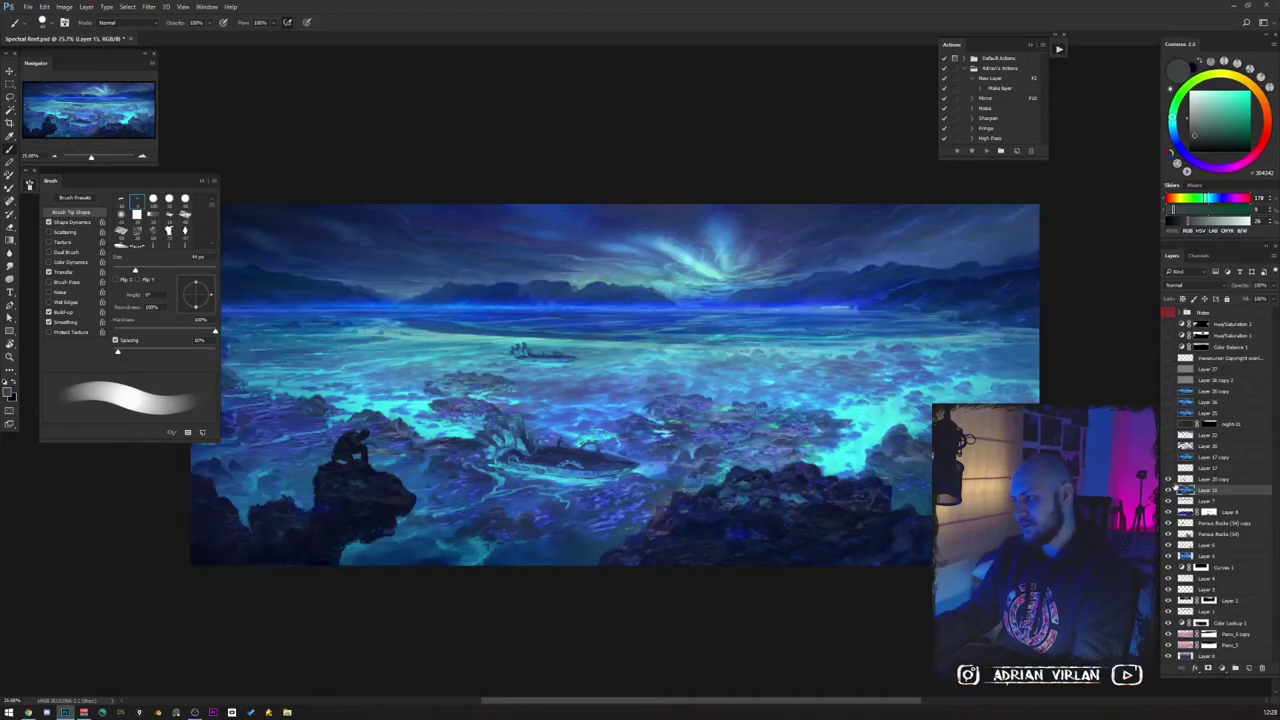
Select Layer 20 copy and examine its boats and crouching figure up close and against the surrounding seascape.
left_click(1186, 480)
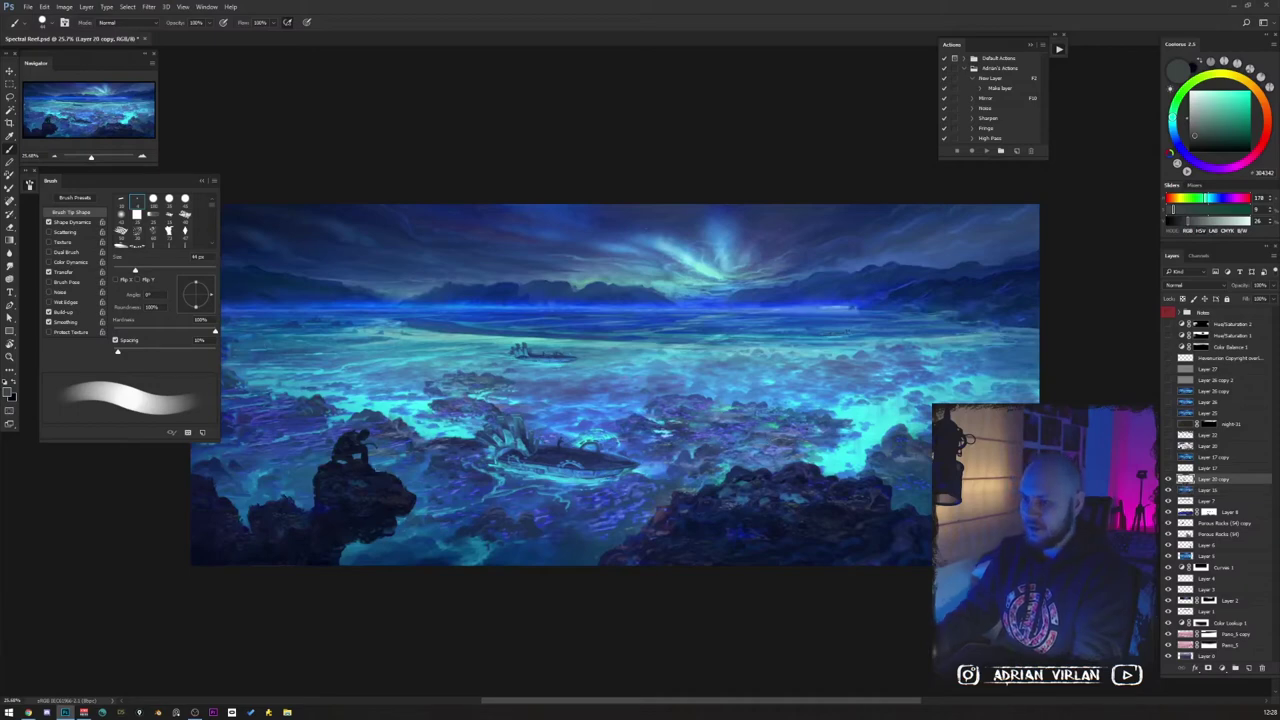
scroll(353, 474, "up", 5)
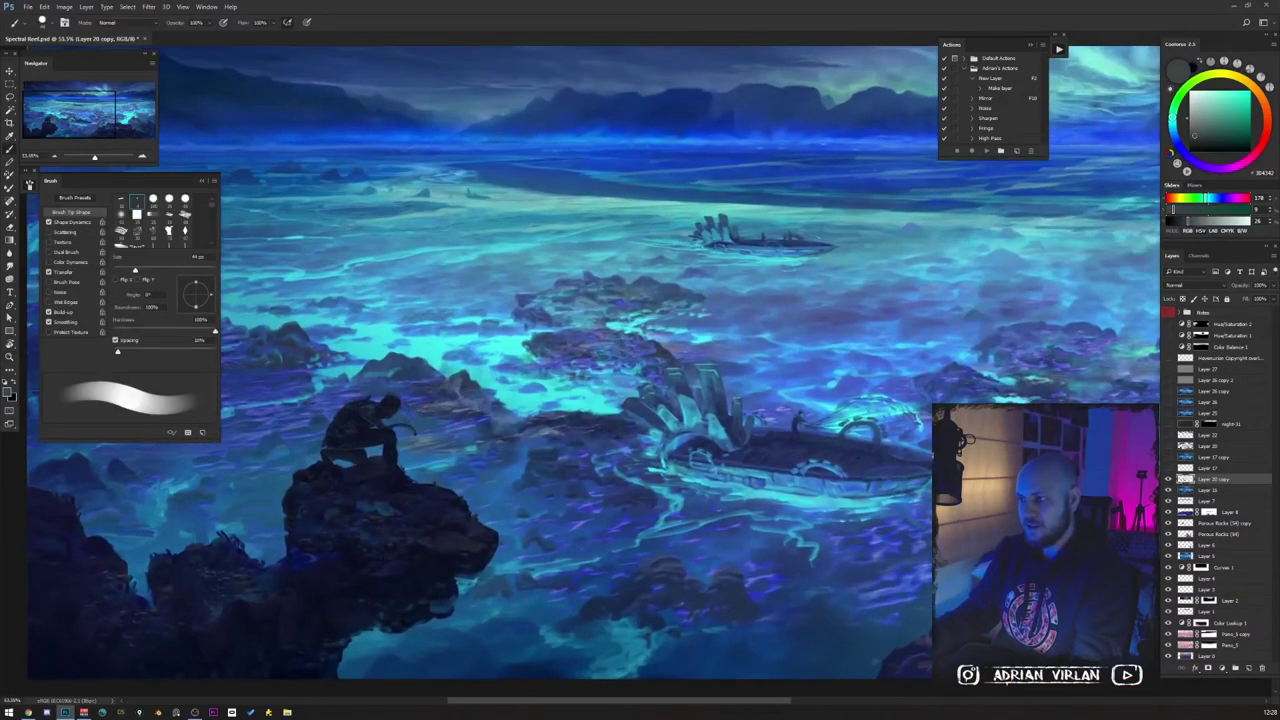
left_click_drag(908, 458, 703, 466)
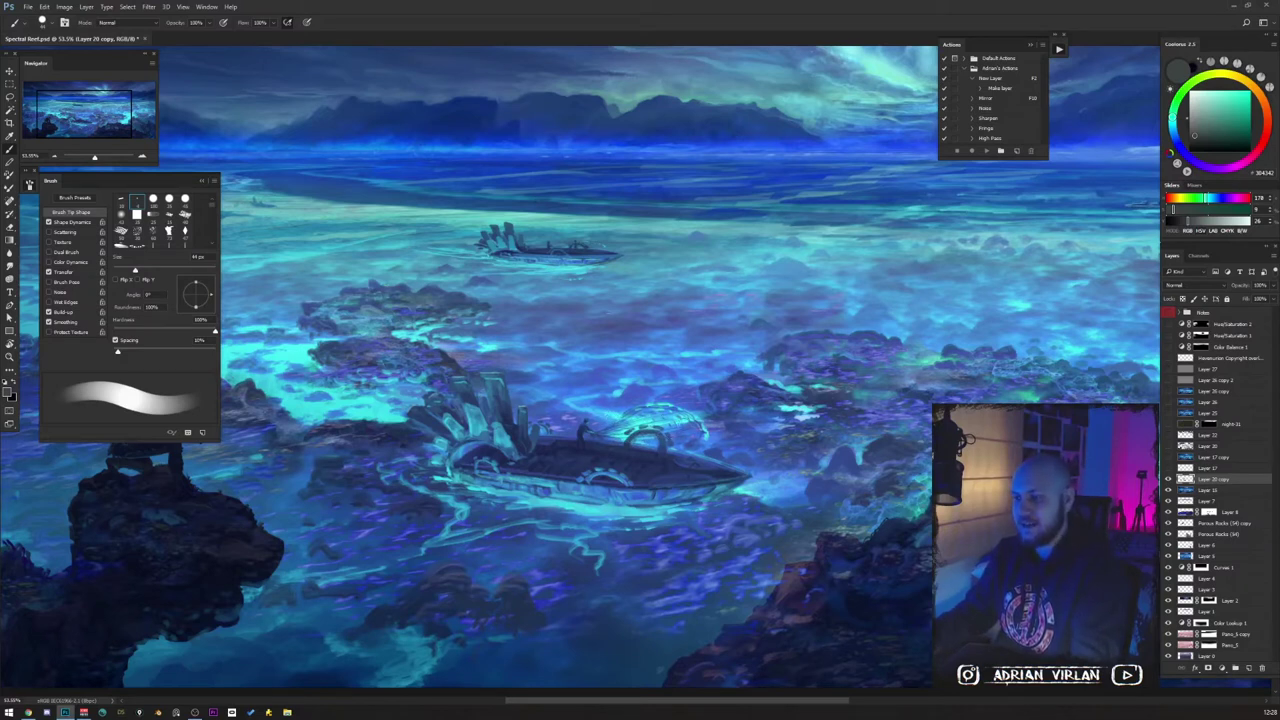
key("bracketleft")
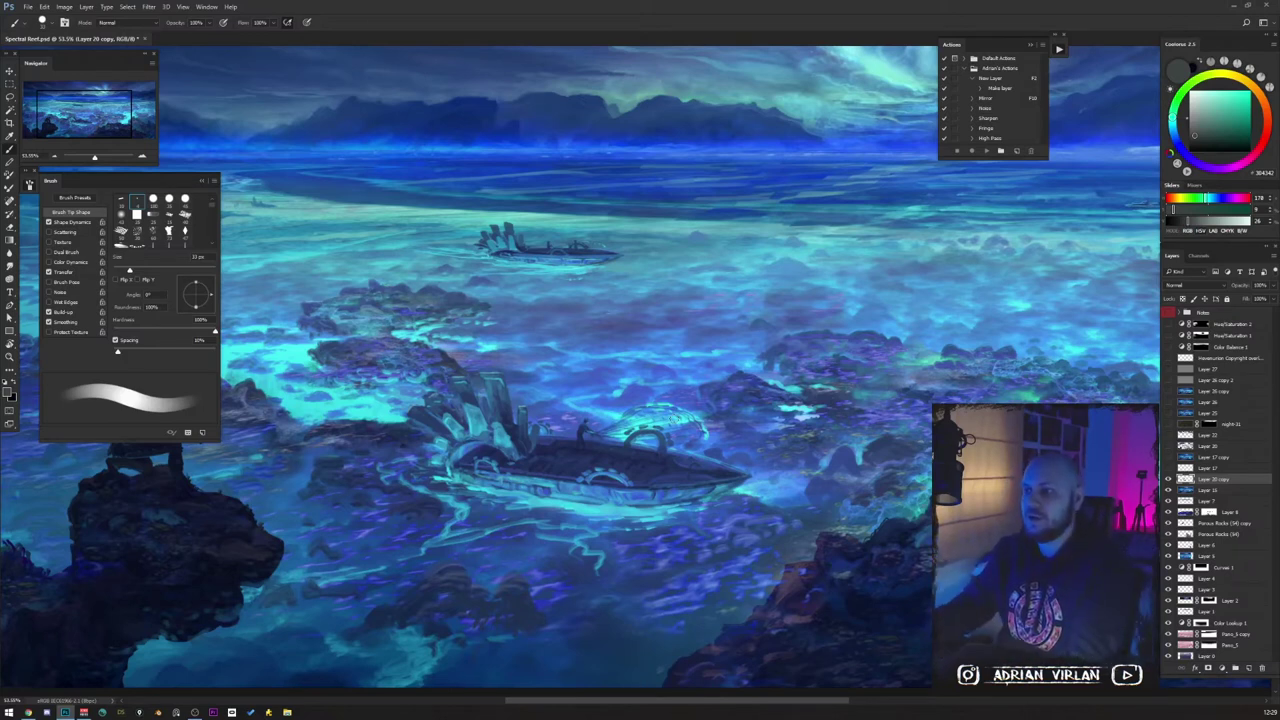
key("z")
left_click(667, 447, "alt")
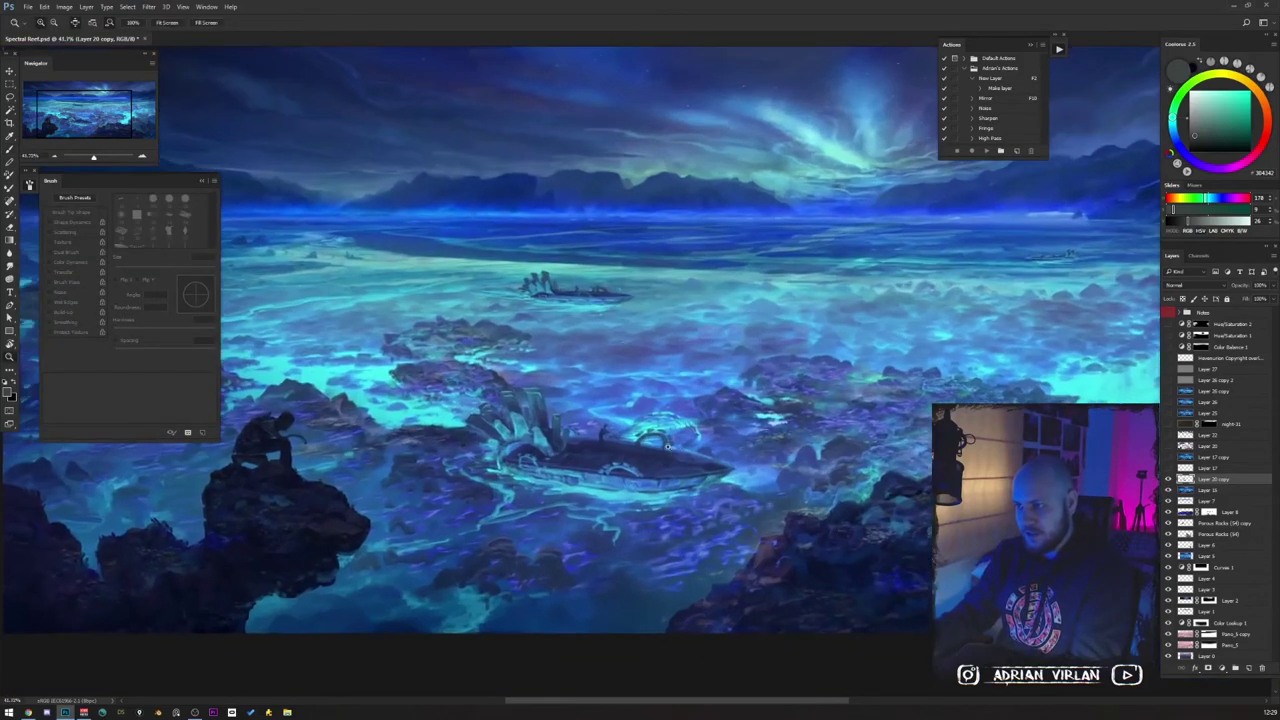
key("b")
left_click_drag(667, 447, 507, 472)
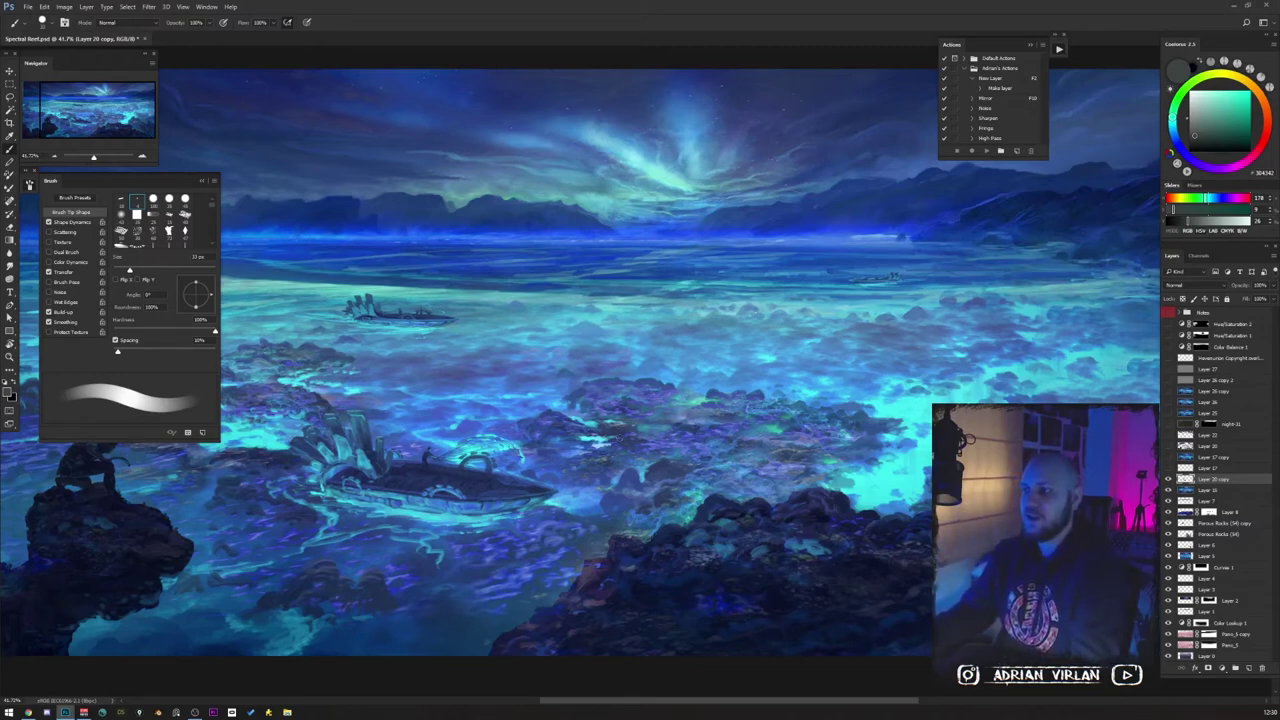
left_click_drag(551, 452, 716, 456)
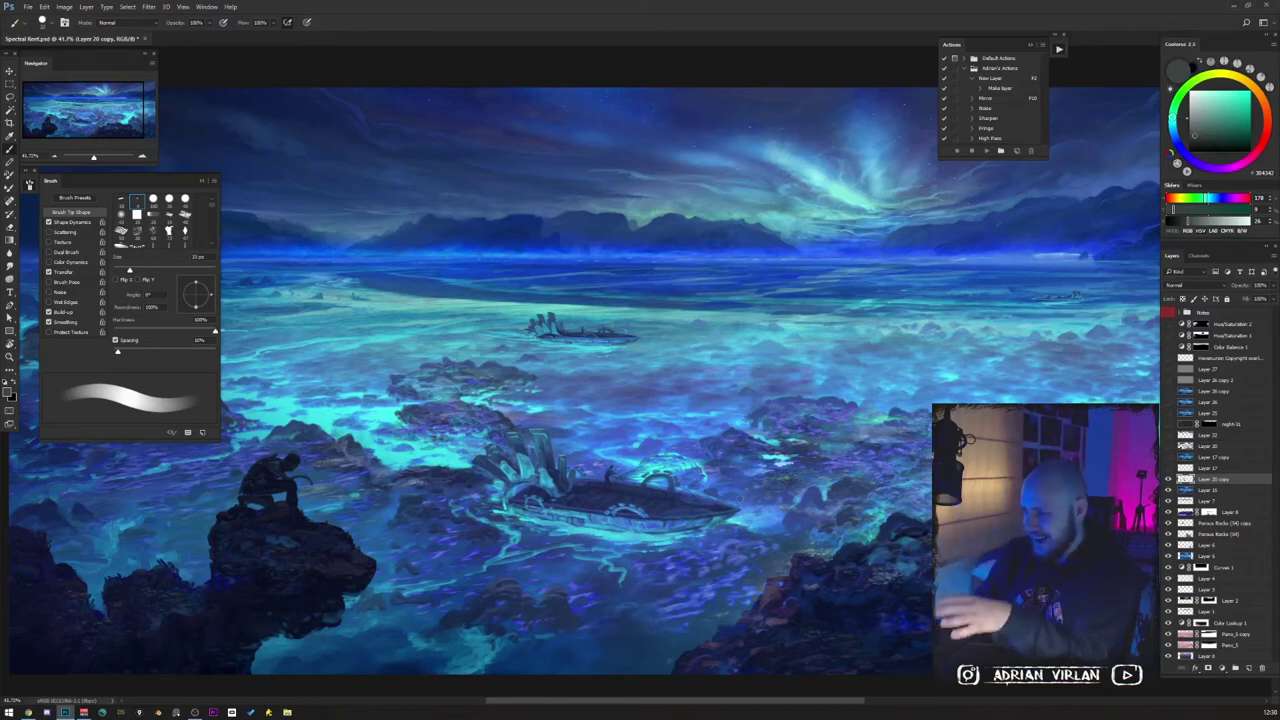
Circle the crouching figure on the rock in white as a temporary annotation, and undo the marks.
mouse_move(275, 430)
left_mouse_down()
mouse_move(228, 442)
mouse_move(310, 422)
left_mouse_up()
key("ctrl+z")
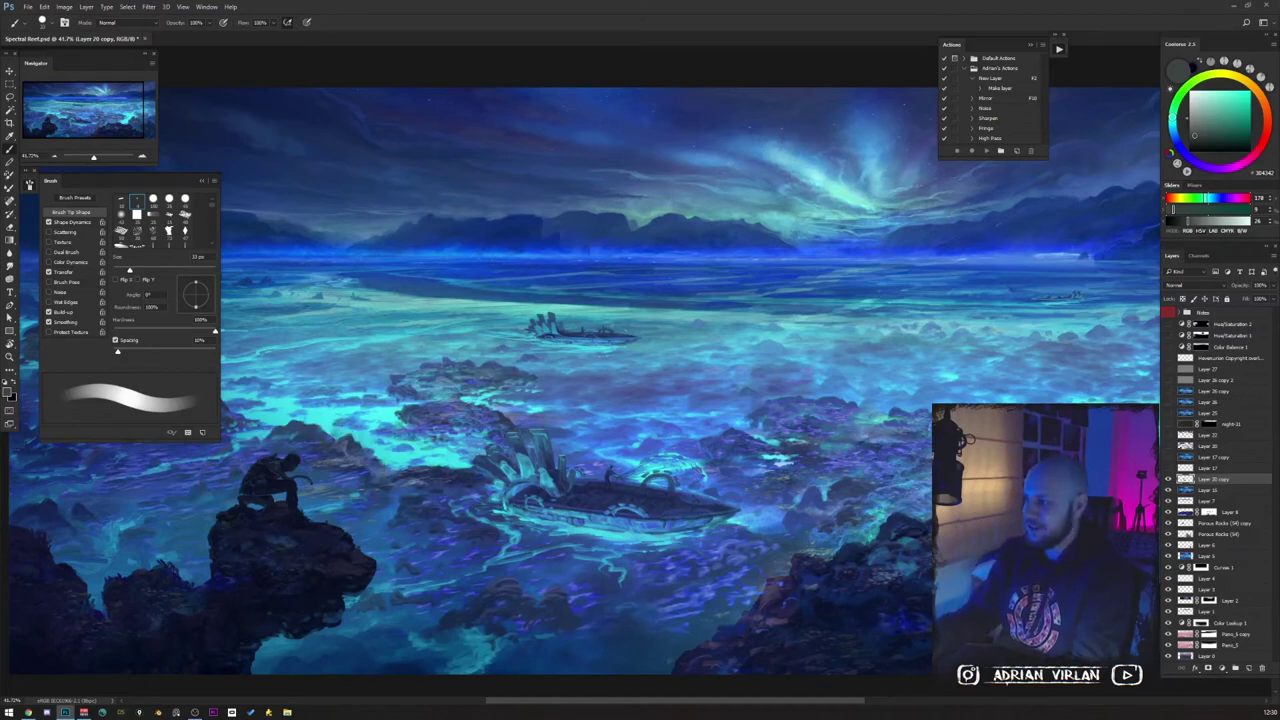
key("x")
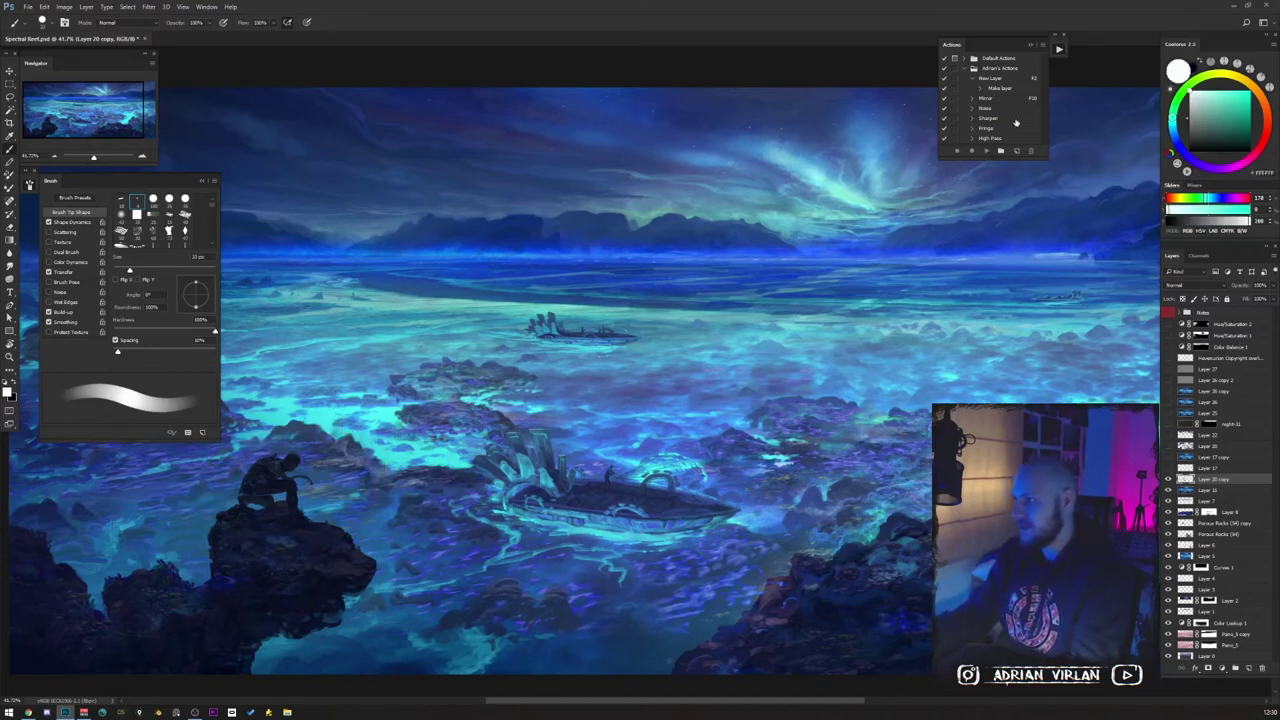
mouse_move(300, 424)
left_mouse_down()
mouse_move(240, 446)
mouse_move(318, 438)
left_mouse_up()
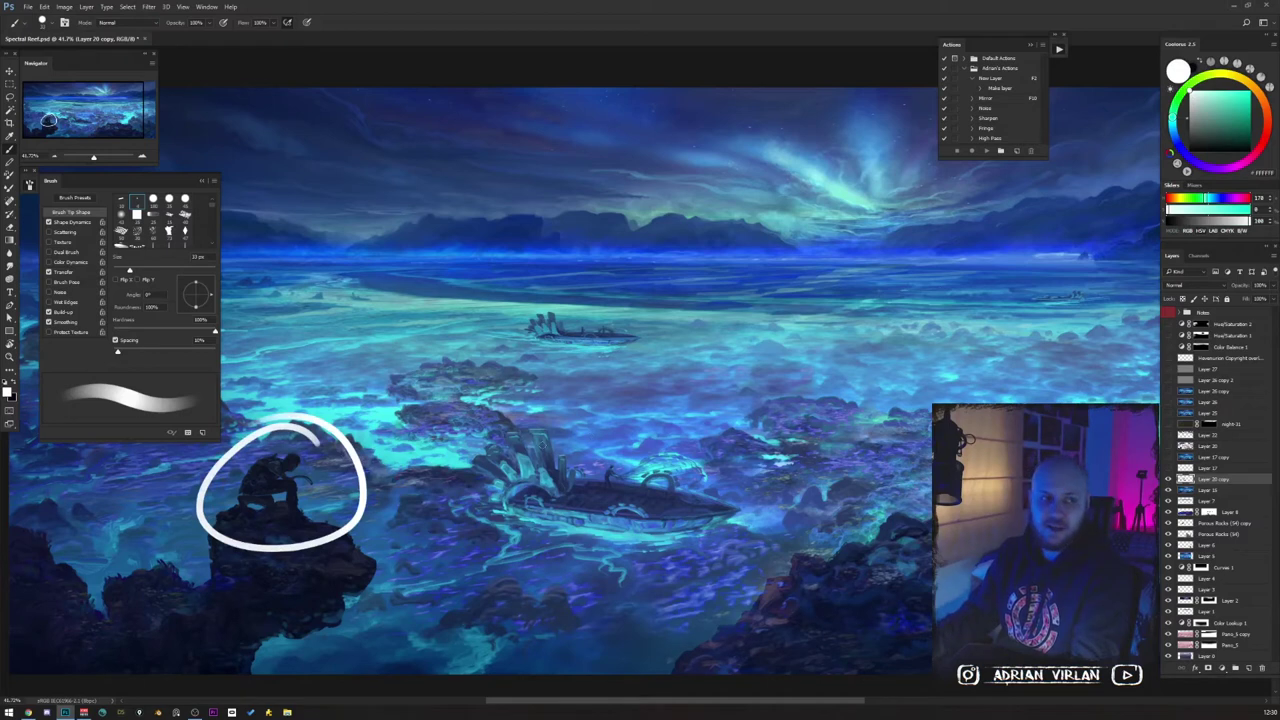
key("ctrl+z")
left_click_drag(445, 472, 440, 470)
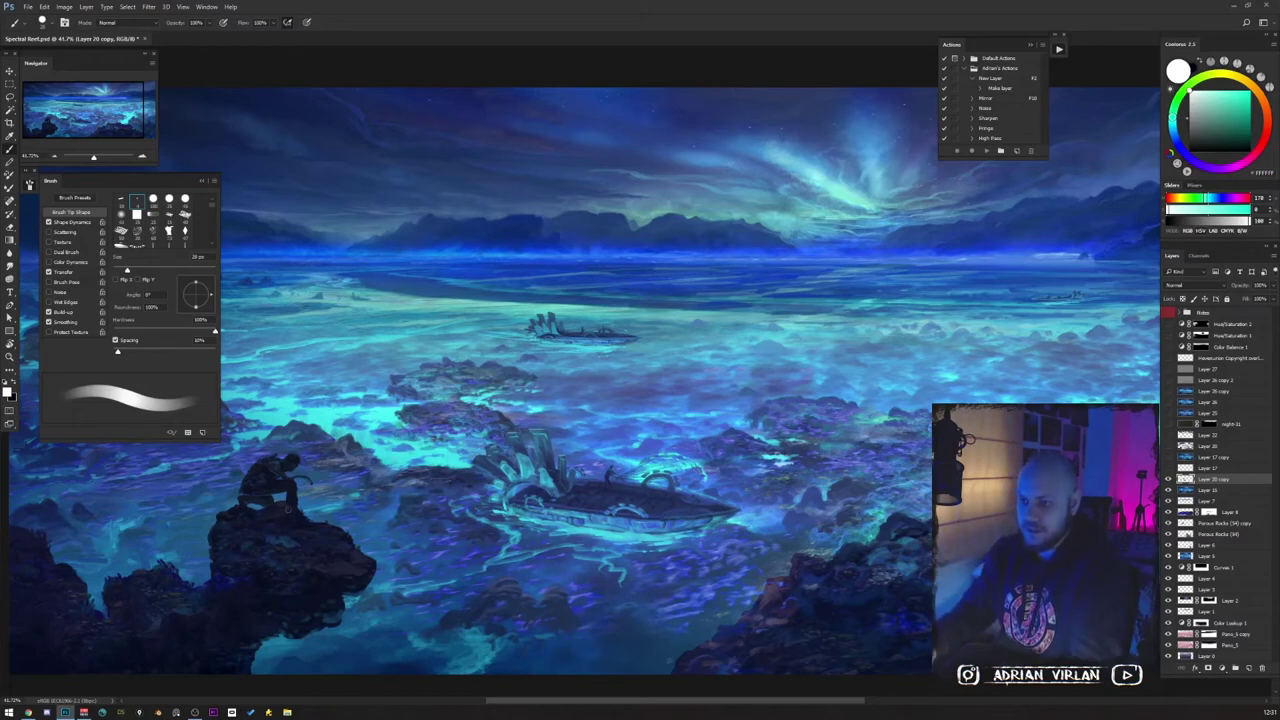
Examine the crouching figure's silhouette and held tool up close, and compare it with the nearby boats.
key("z")
left_click_drag(287, 493, 283, 492)
mouse_move(400, 543)
left_mouse_down()
mouse_move(528, 428)
mouse_move(716, 360)
left_mouse_up()
left_click_drag(630, 350, 632, 342)
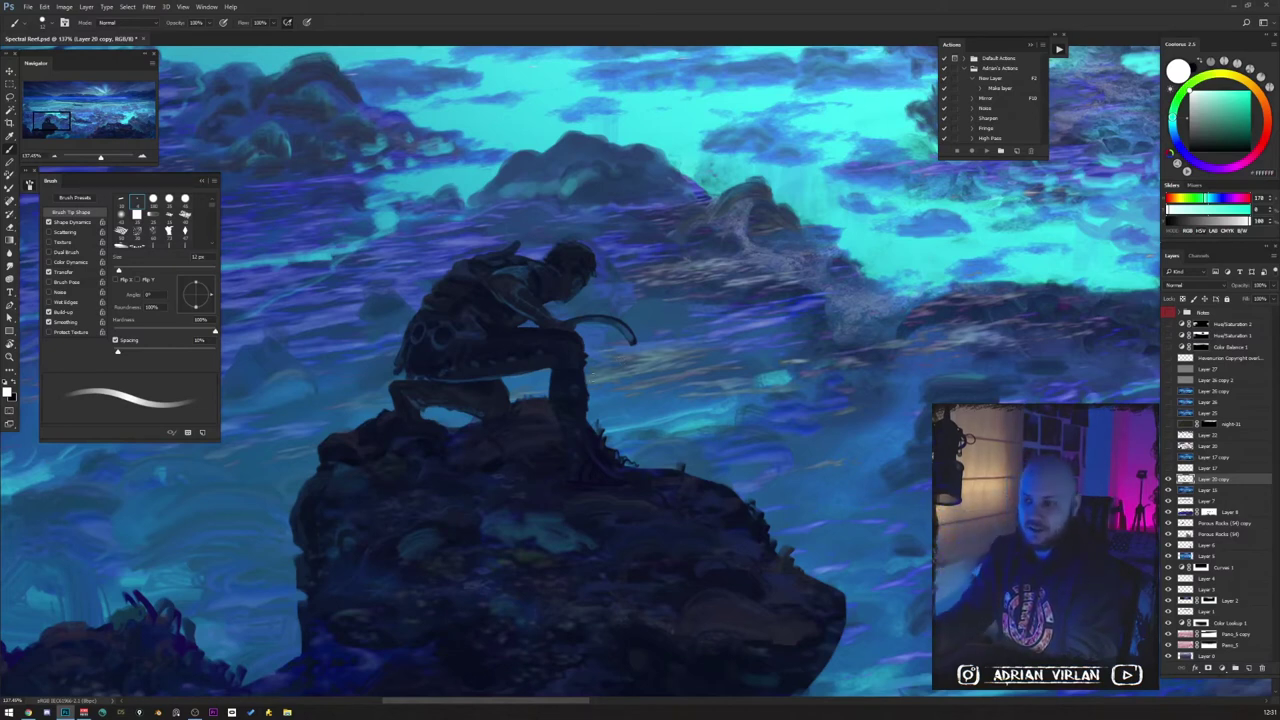
scroll(667, 385, "down", 6)
left_click_drag(893, 536, 681, 481)
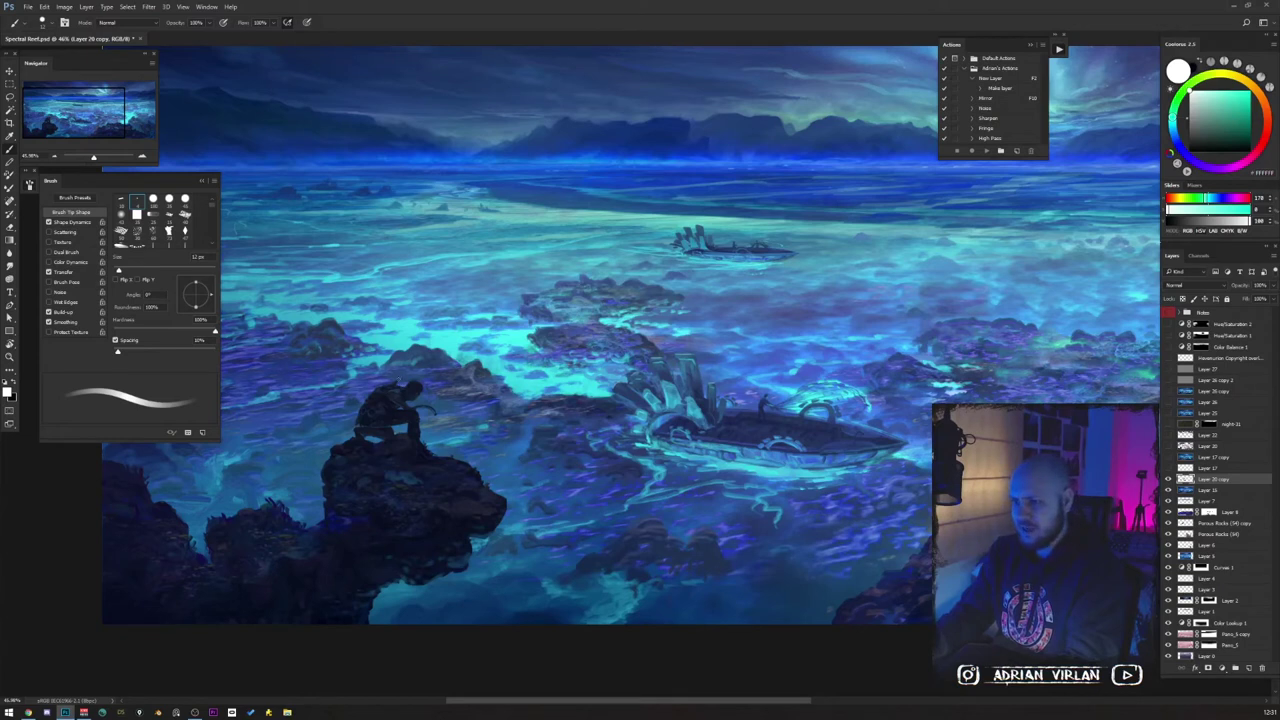
Sketch temporary white brush marks beside the crouching figure, undoing each one.
left_click_drag(446, 400, 479, 458)
key("ctrl+z")
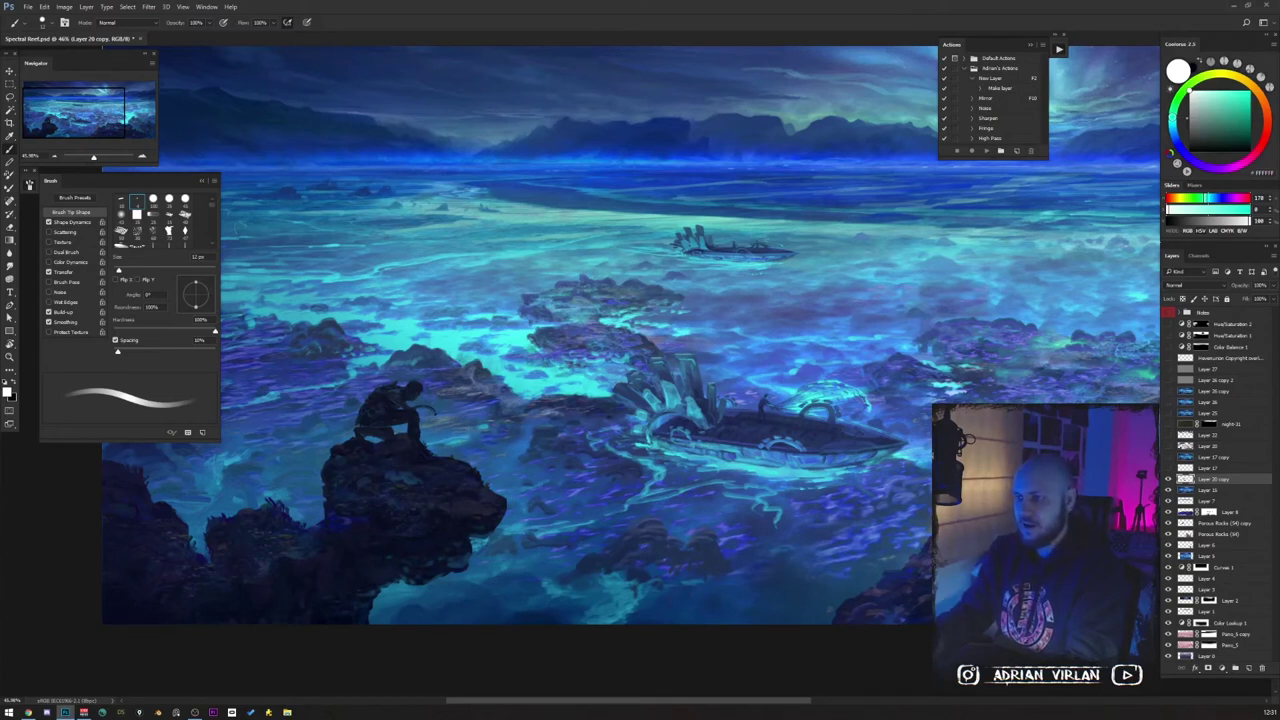
mouse_move(438, 382)
left_mouse_down()
mouse_move(452, 448)
mouse_move(445, 365)
left_mouse_up()
key("ctrl+z")
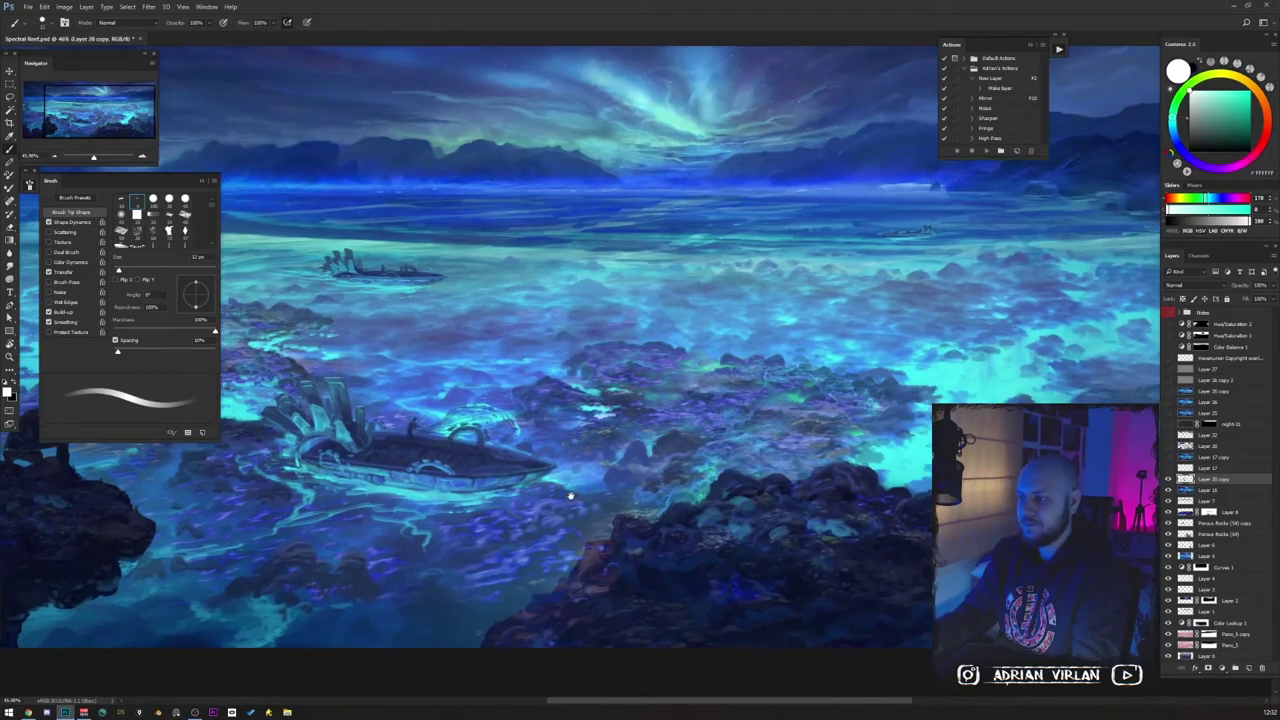
Show Layer 17 and examine its leaping figure beside the dark reef, both up close and within the whole composition.
key("z")
mouse_move(570, 494)
left_mouse_down()
mouse_move(617, 453)
mouse_move(780, 420)
left_mouse_up()
key("b")
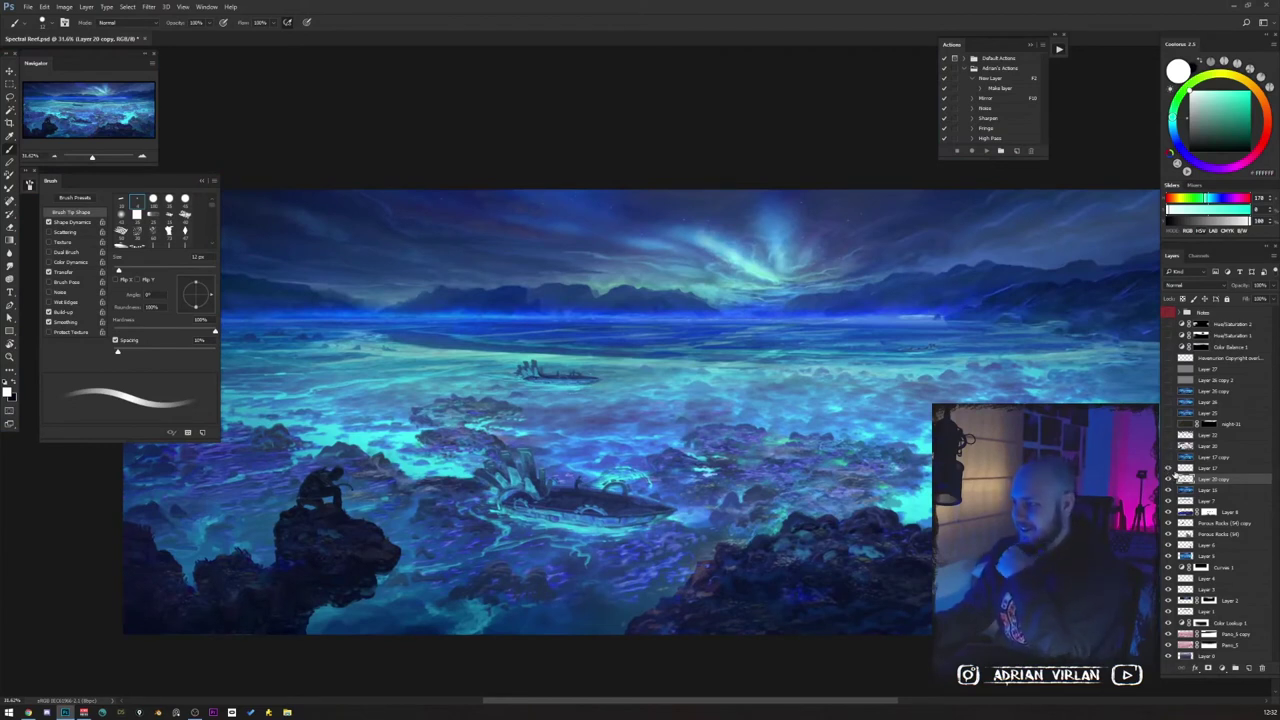
key("z")
left_click_drag(555, 495, 555, 495)
scroll(887, 429, "down", 3)
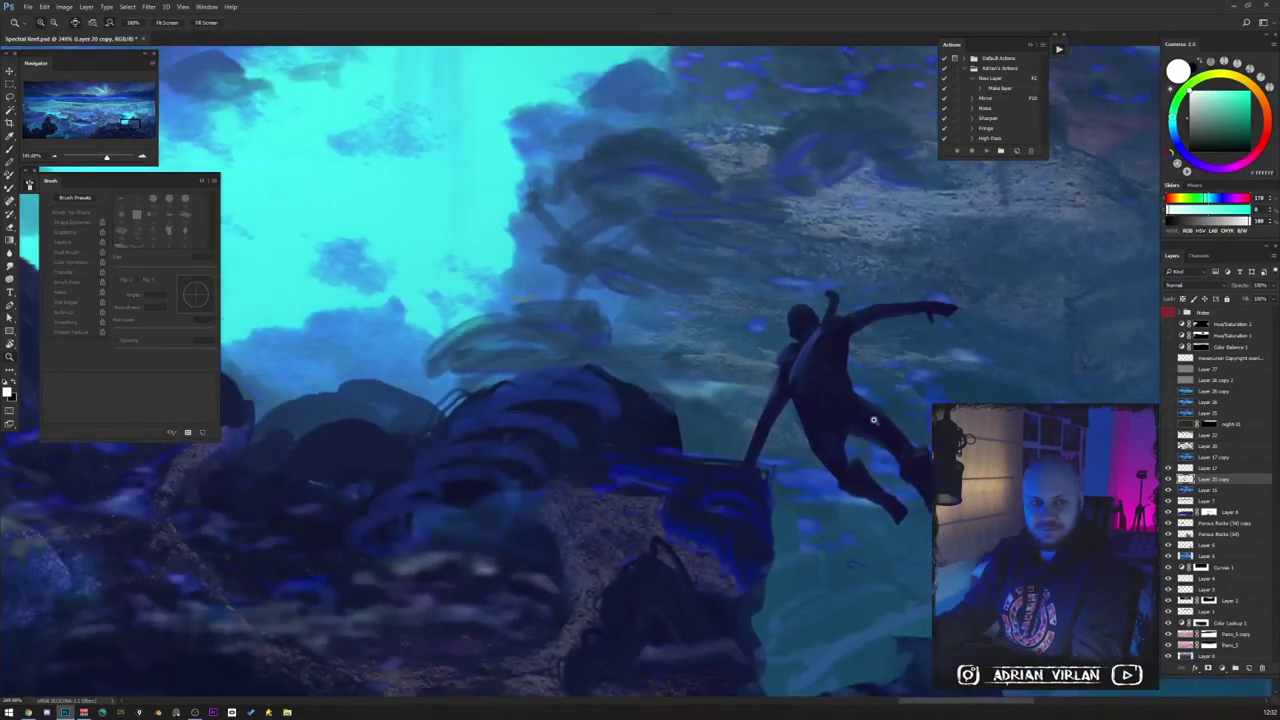
scroll(863, 441, "up", 1)
scroll(863, 441, "down", 8)
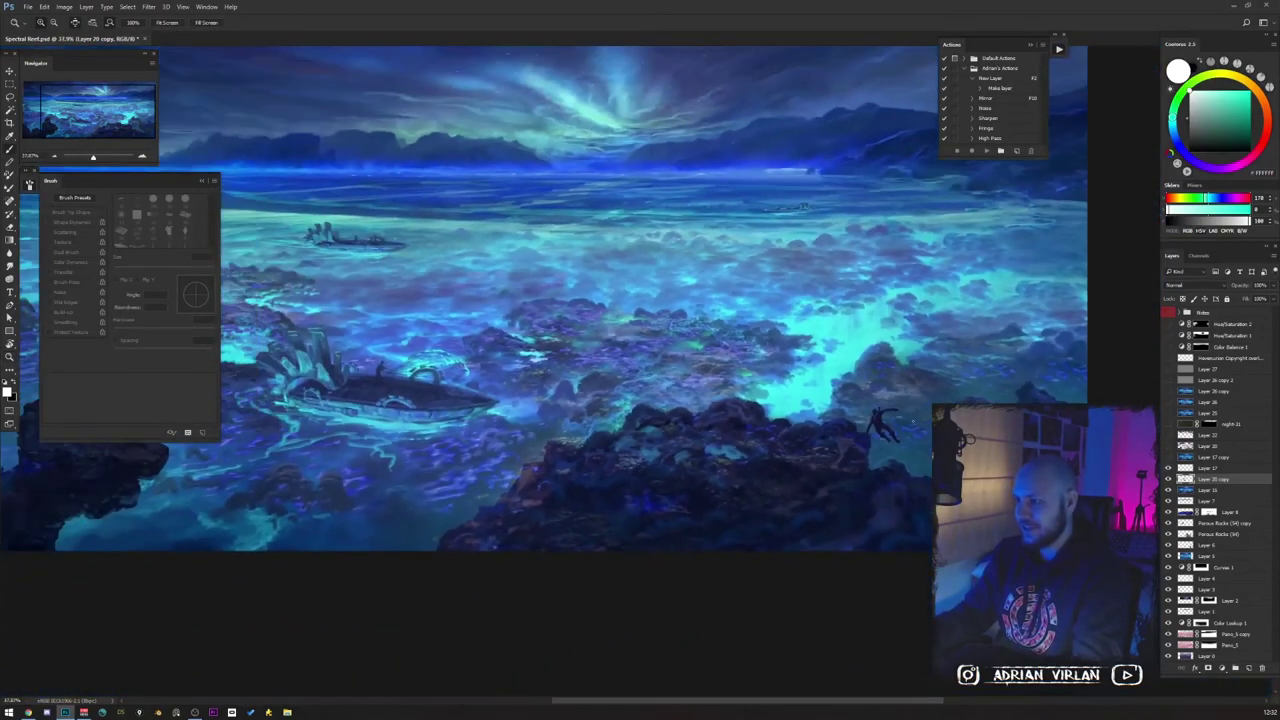
key("b")
left_click_drag(600, 350, 720, 405)
left_click_drag(640, 360, 660, 415)
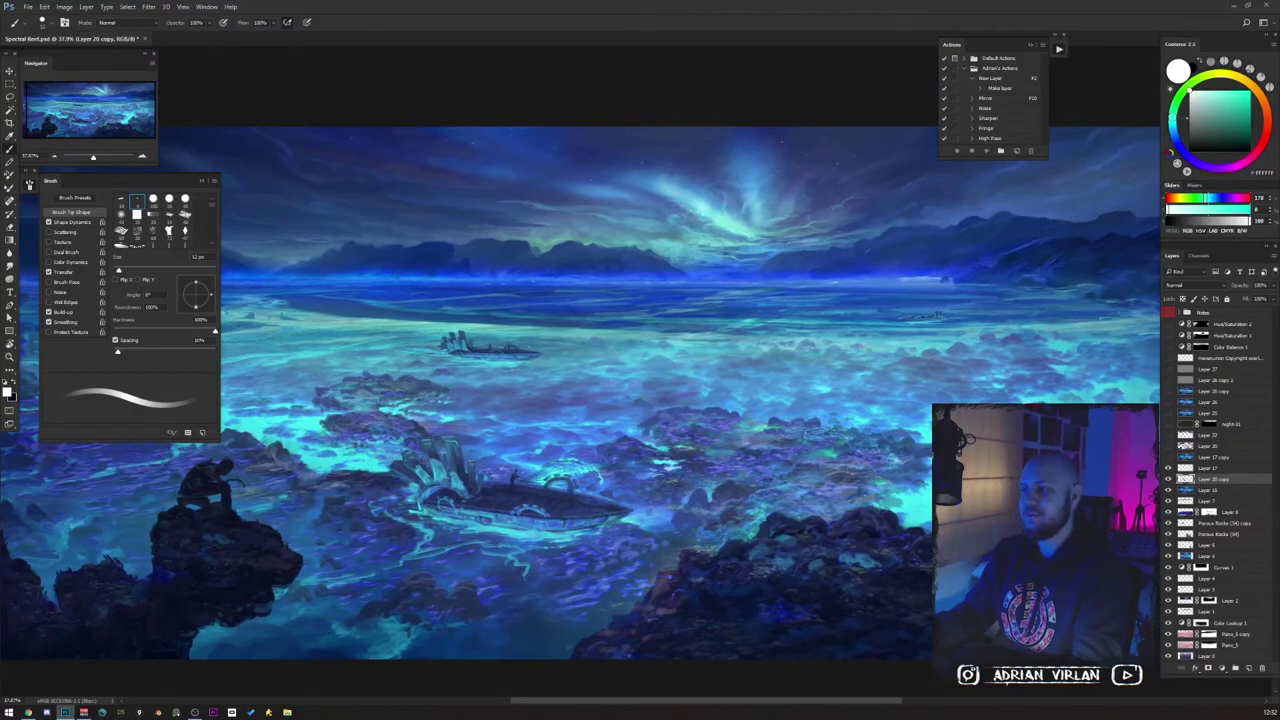
scroll(900, 450, "down", 3)
left_click_drag(934, 500, 849, 380)
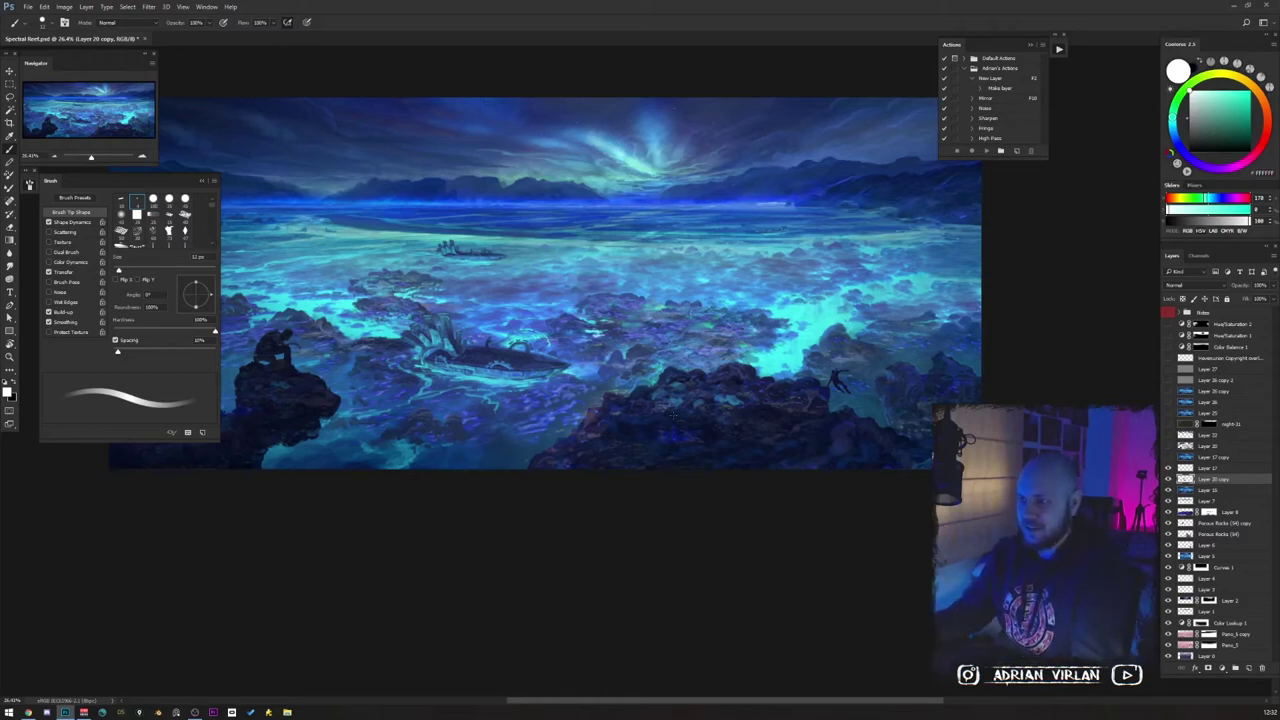
left_click_drag(709, 429, 708, 383)
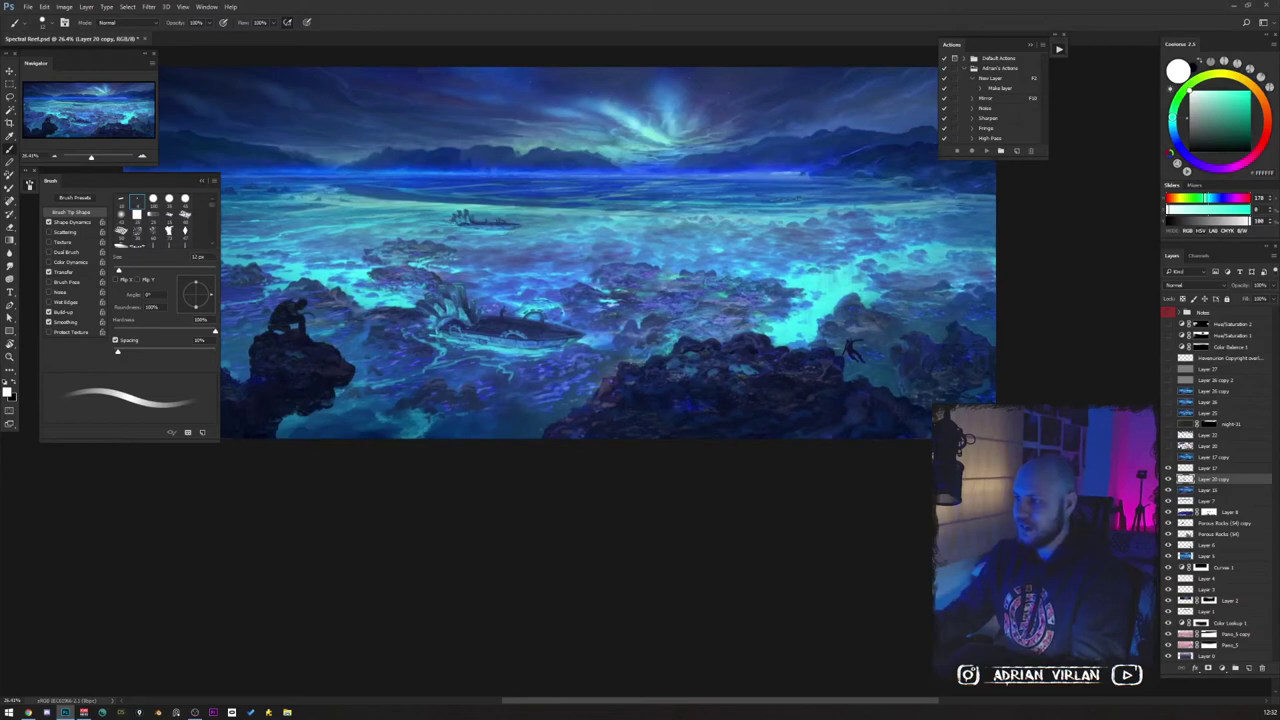
Circle the foreground rocks and the two figures in white to point out the composition, and undo all the marks.
mouse_move(368, 387)
left_mouse_down()
mouse_move(476, 422)
mouse_move(410, 472)
mouse_move(432, 386)
left_mouse_up()
mouse_move(900, 405)
left_mouse_down()
mouse_move(852, 386)
mouse_move(930, 420)
left_mouse_up()
key("ctrl+z")
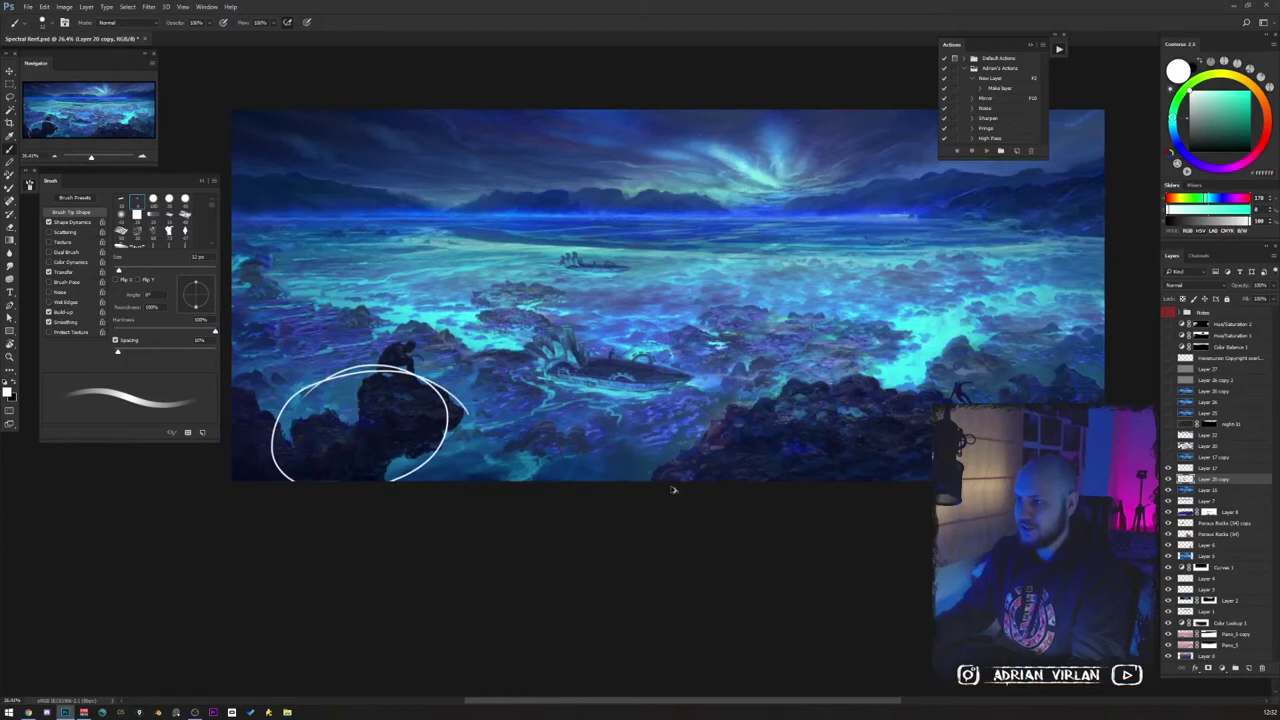
key("ctrl+z")
left_click_drag(405, 377, 425, 380)
key("ctrl+z")
left_click_drag(950, 386, 942, 400)
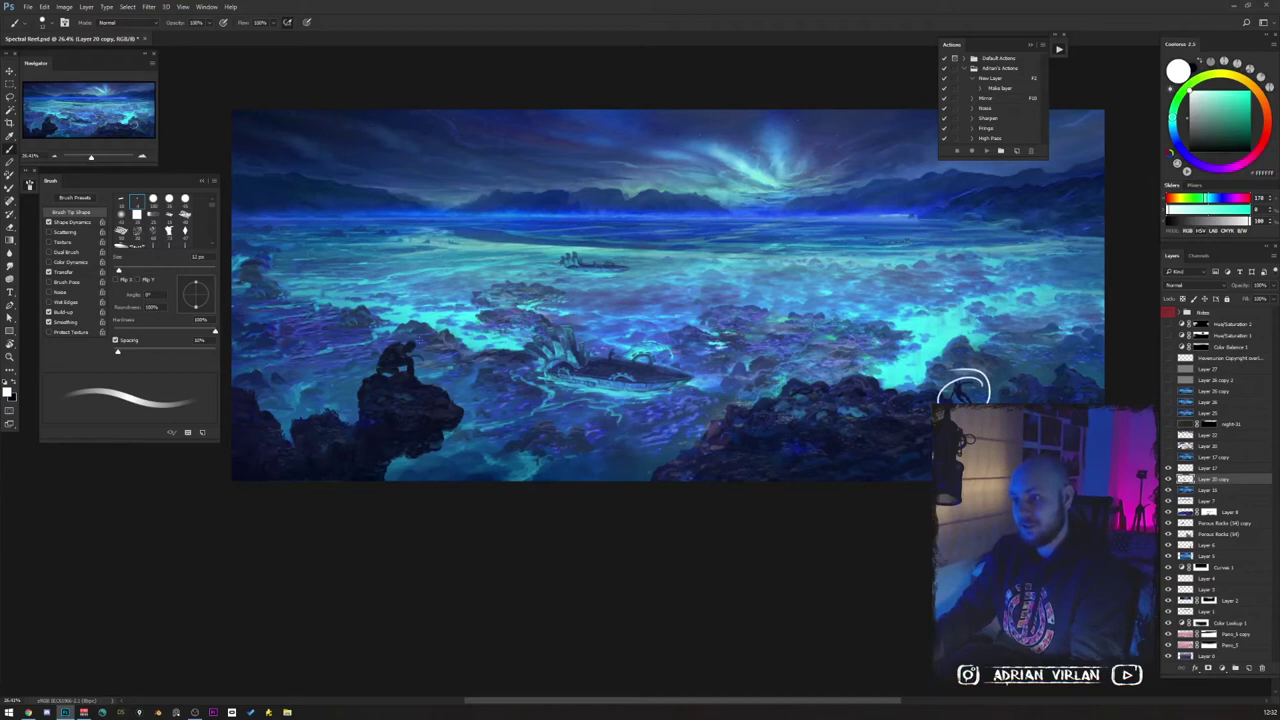
mouse_move(415, 338)
left_mouse_down()
mouse_move(380, 392)
mouse_move(425, 340)
left_mouse_up()
key("ctrl+z")
key("ctrl+z")
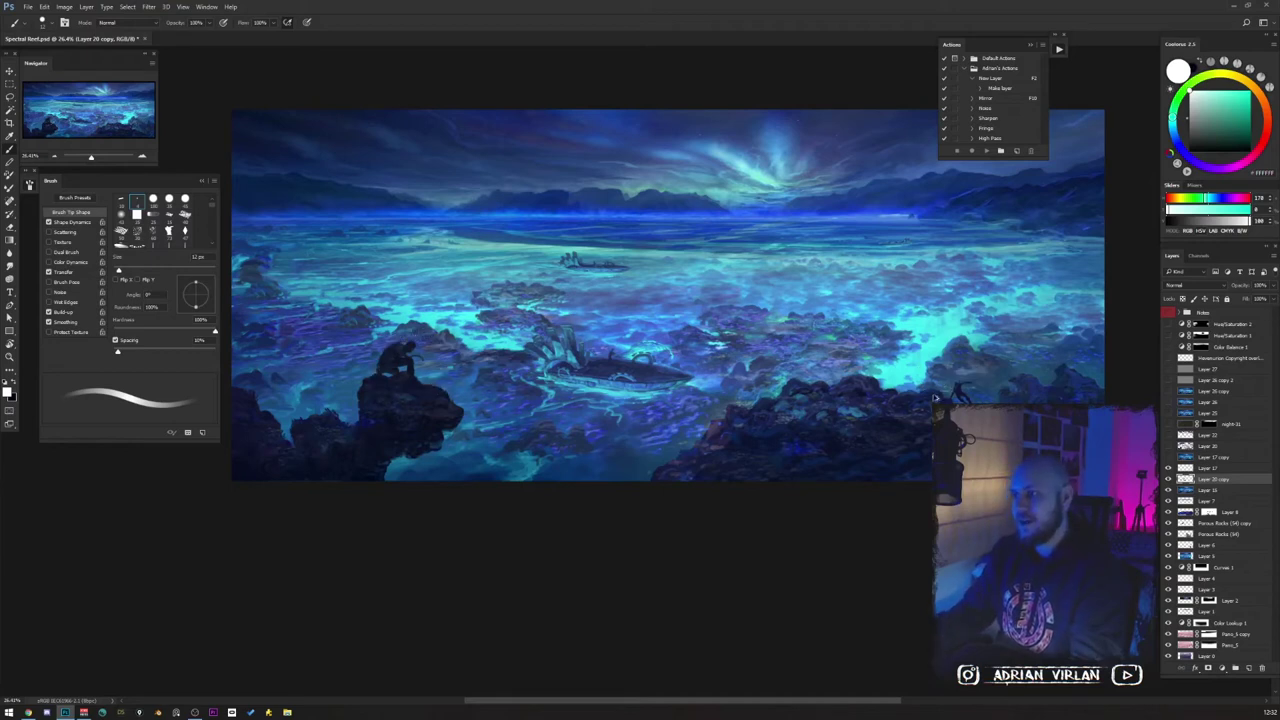
Show Layer 17 copy over the painting, toggling it to compare with the layers beneath.
left_click_drag(640, 300, 605, 328)
left_click(1168, 458)
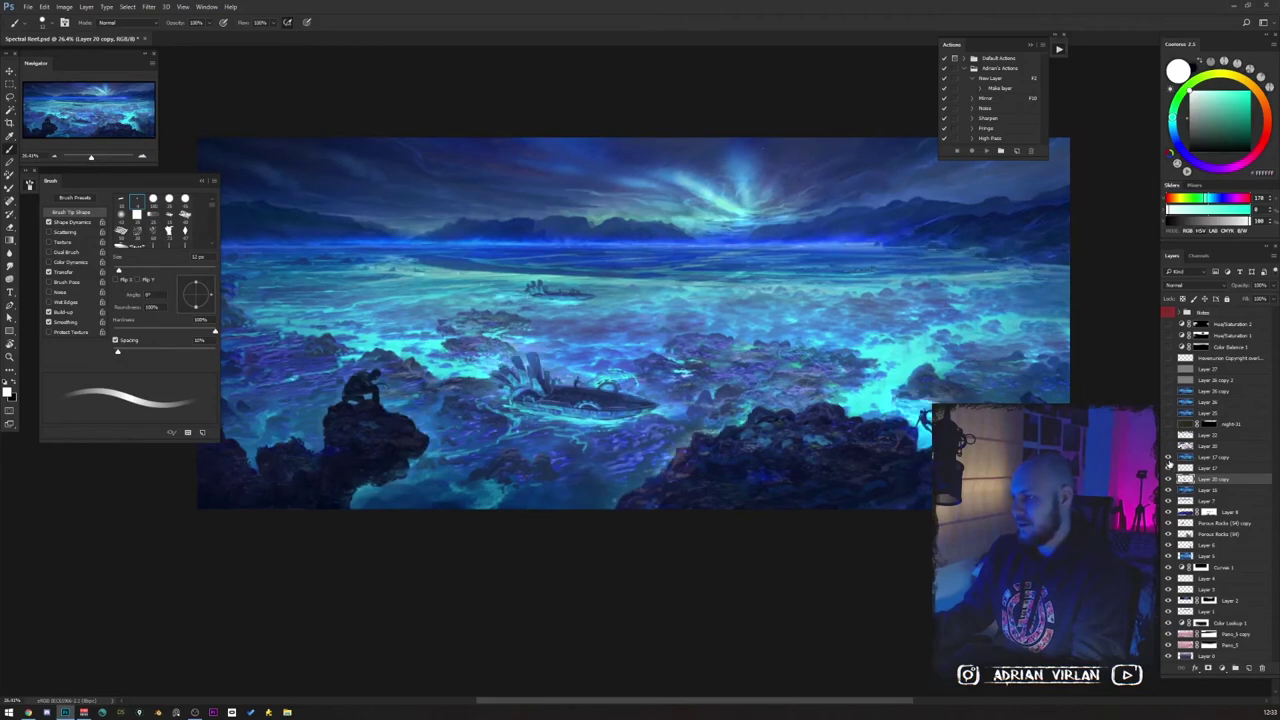
left_click(1168, 458)
left_click(1168, 458)
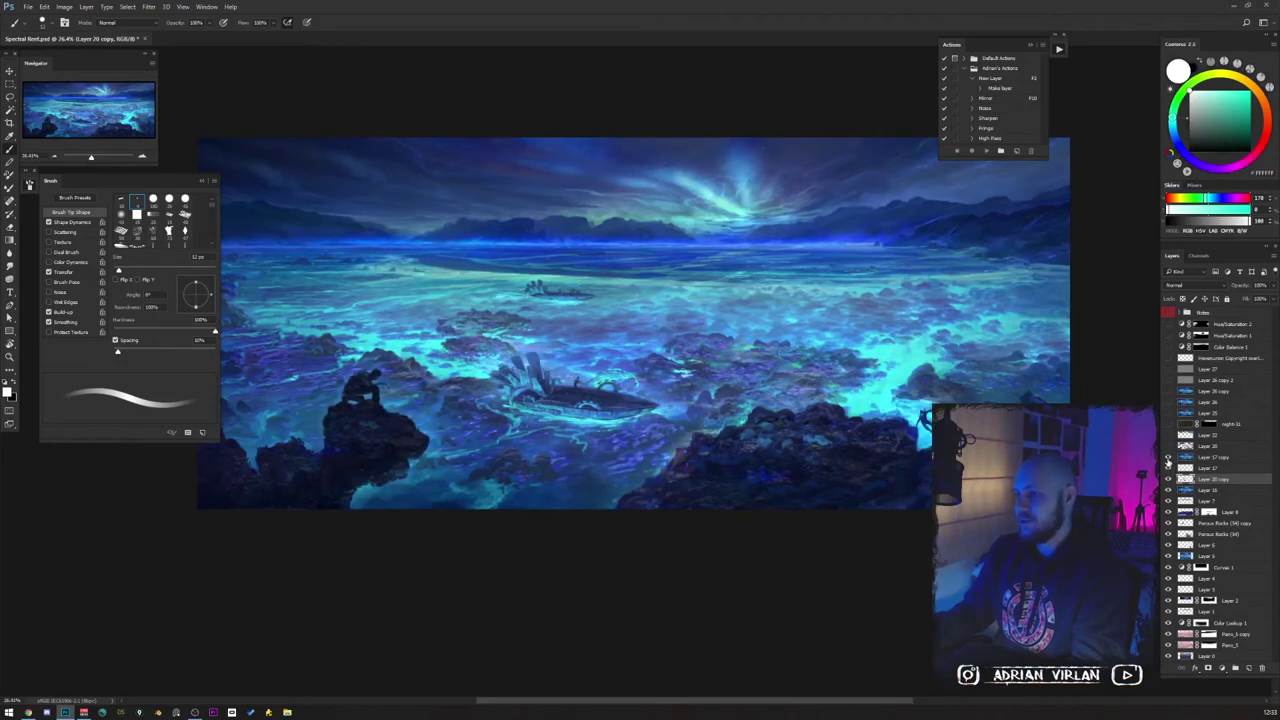
Select Layer 17 copy, ring the open water behind the crouching figure with a white ellipse, and undo the marks.
left_click(1204, 458)
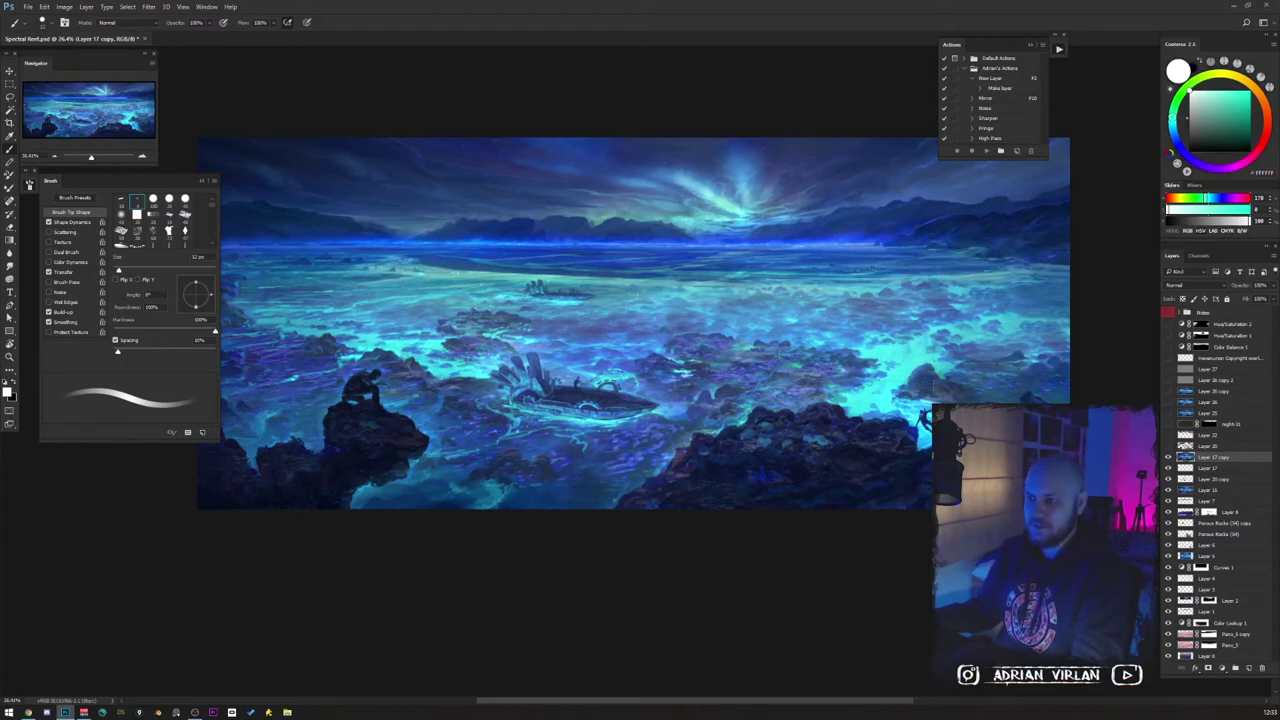
key("ctrl+z")
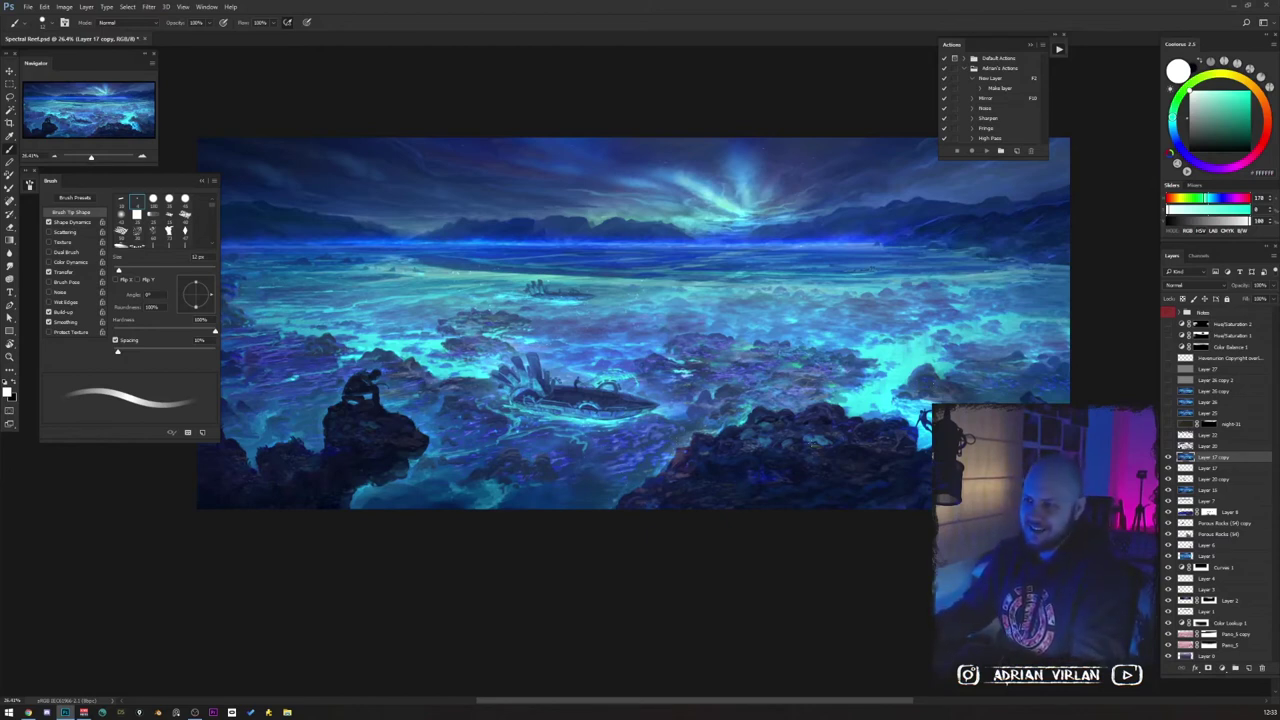
left_click_drag(593, 405, 668, 458)
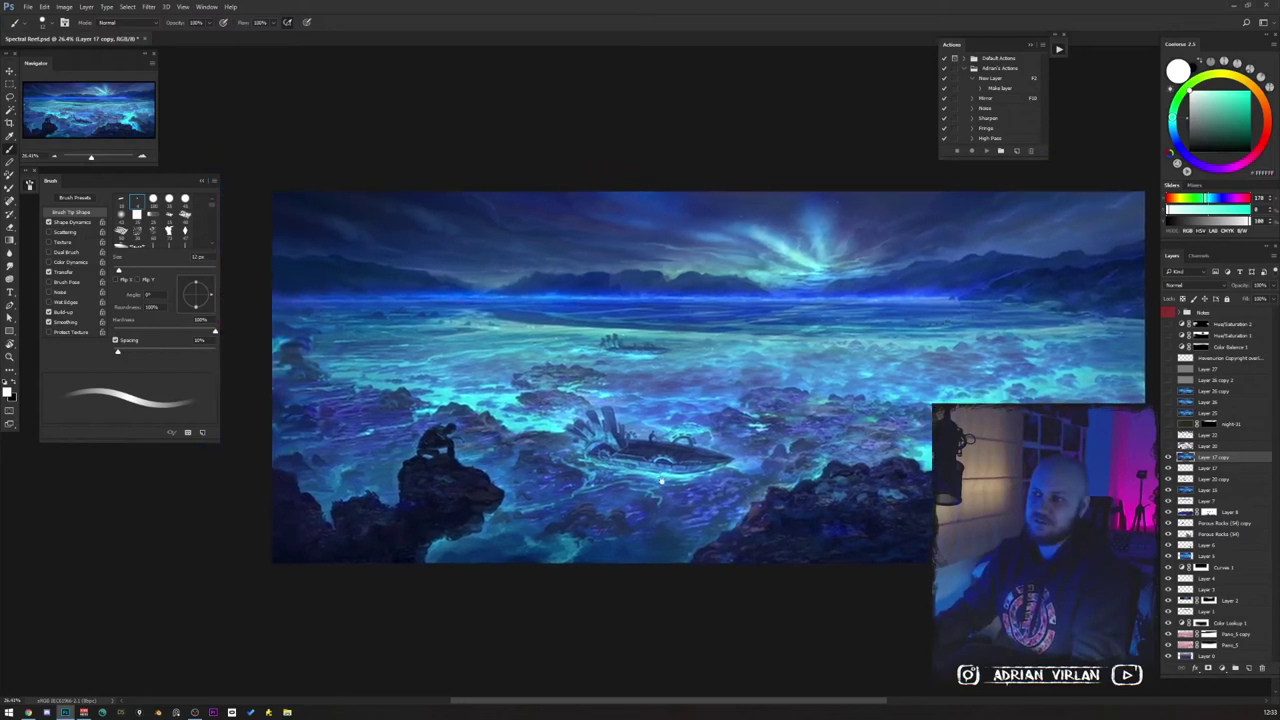
left_click_drag(369, 266, 350, 266)
key("ctrl+z")
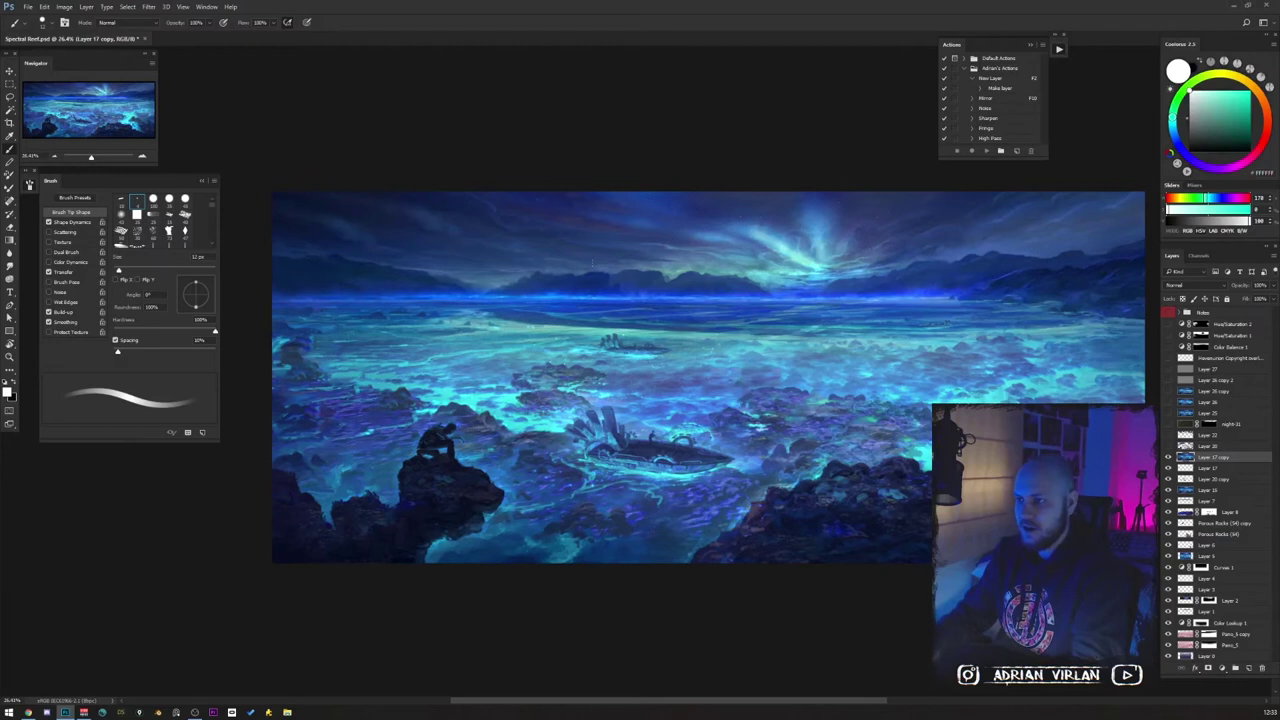
mouse_move(462, 298)
left_mouse_down()
mouse_move(498, 412)
mouse_move(360, 305)
left_mouse_up()
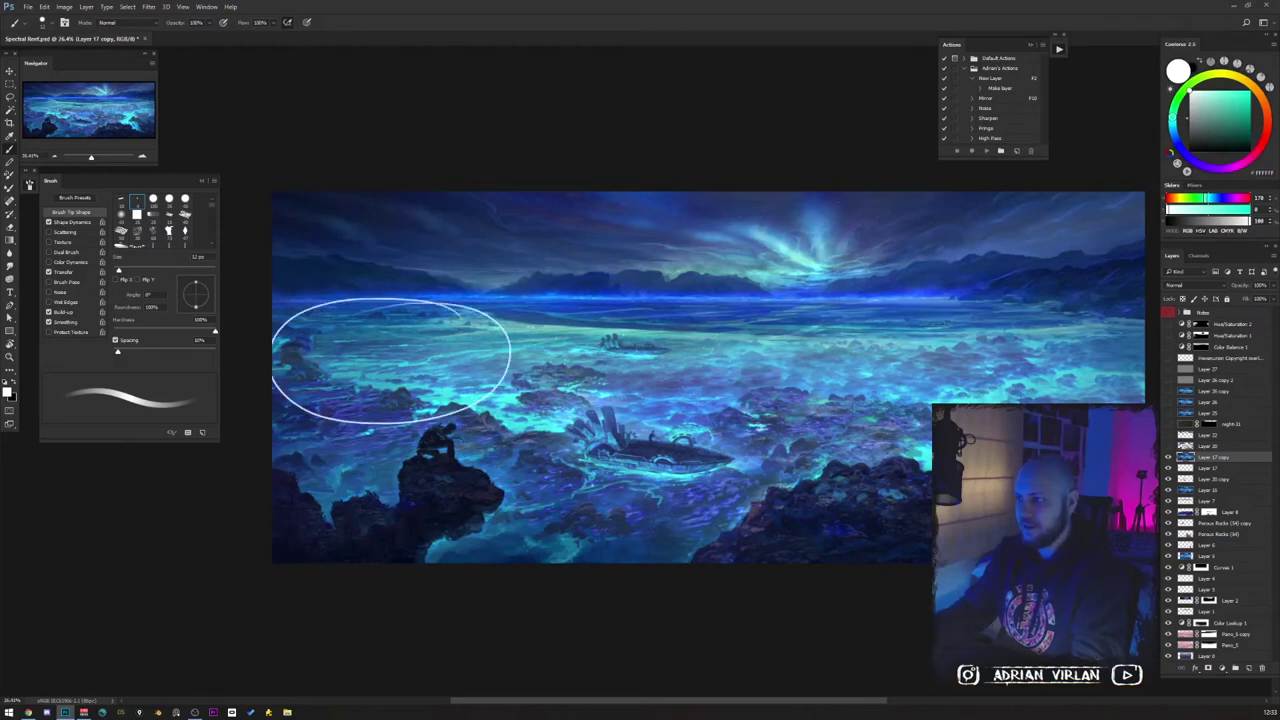
key("ctrl+z")
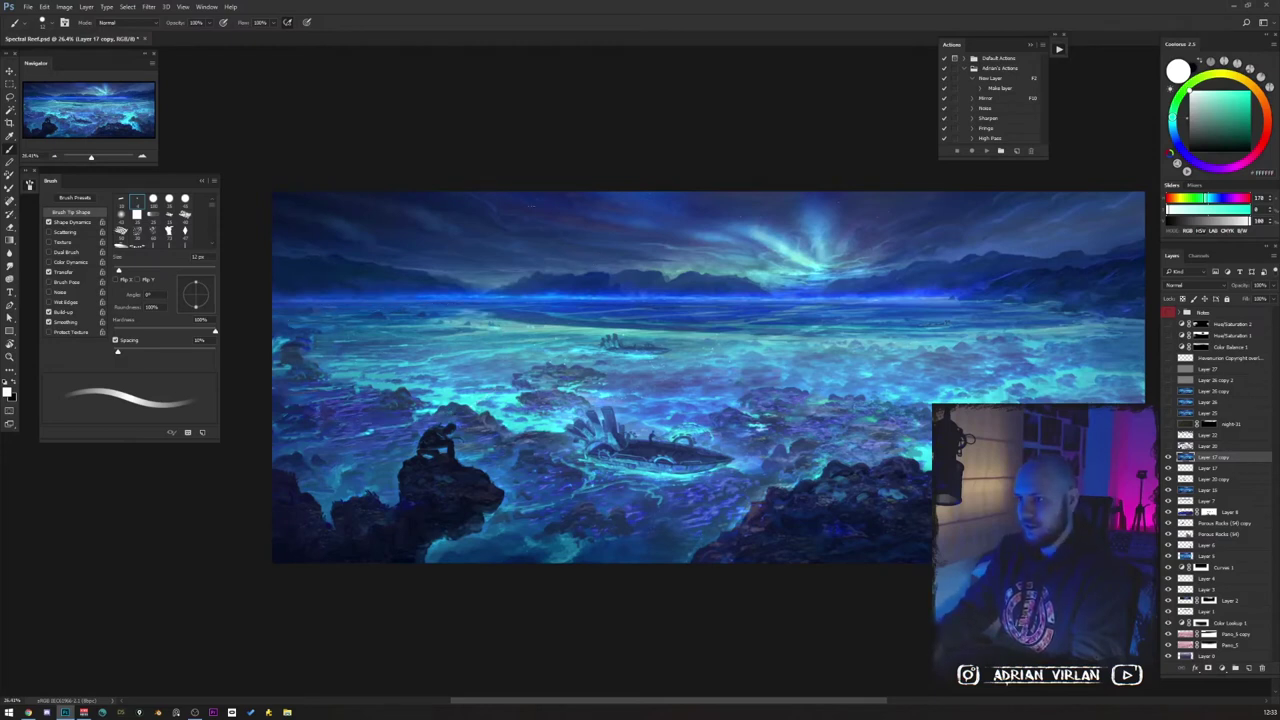
Mark the area around the boat and the bright water near the dark reef with temporary white strokes, undoing each one.
mouse_move(565, 192)
left_mouse_down()
mouse_move(665, 206)
mouse_move(570, 192)
left_mouse_up()
key("ctrl+z")
mouse_move(712, 412)
left_mouse_down()
mouse_move(634, 394)
mouse_move(654, 511)
mouse_move(610, 396)
mouse_move(586, 403)
left_mouse_up()
mouse_move(520, 398)
left_mouse_down()
mouse_move(488, 515)
mouse_move(505, 393)
left_mouse_up()
key("ctrl+z")
key("ctrl+z")
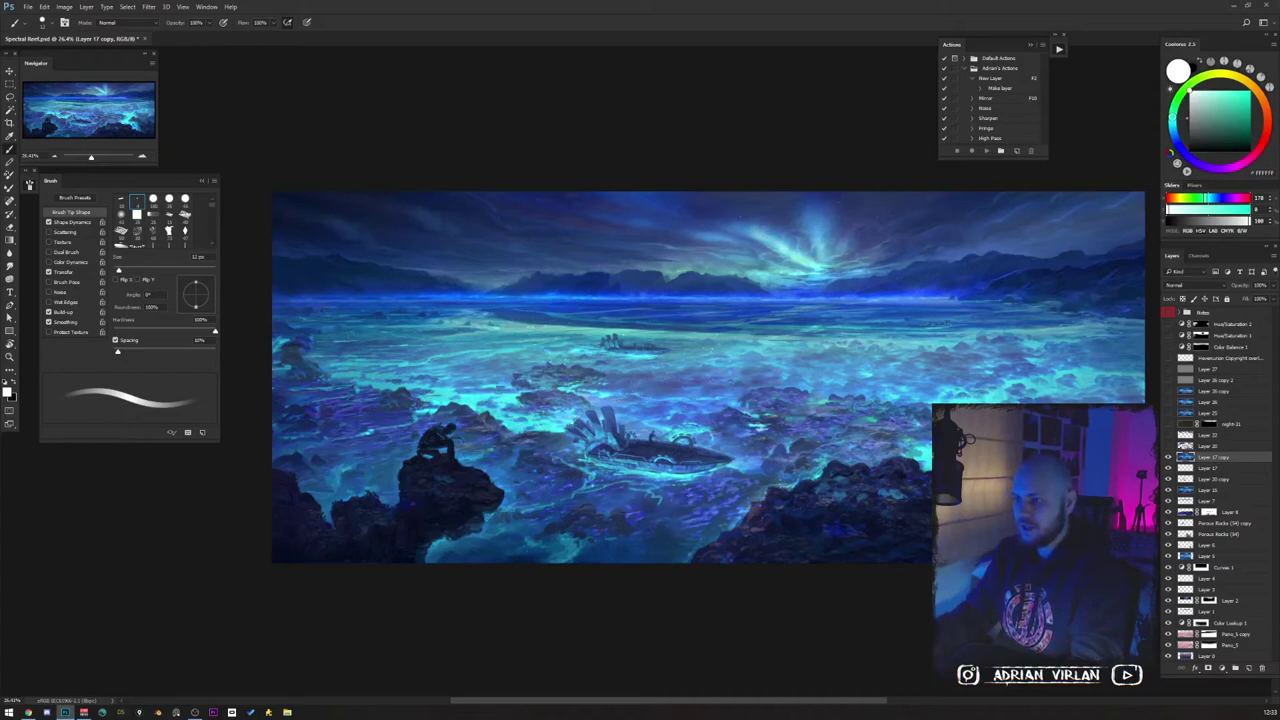
mouse_move(1125, 376)
left_mouse_down()
mouse_move(518, 366)
mouse_move(370, 396)
mouse_move(892, 508)
mouse_move(1022, 384)
mouse_move(862, 488)
mouse_move(372, 398)
mouse_move(1018, 396)
mouse_move(794, 487)
left_mouse_up()
key("ctrl+z")
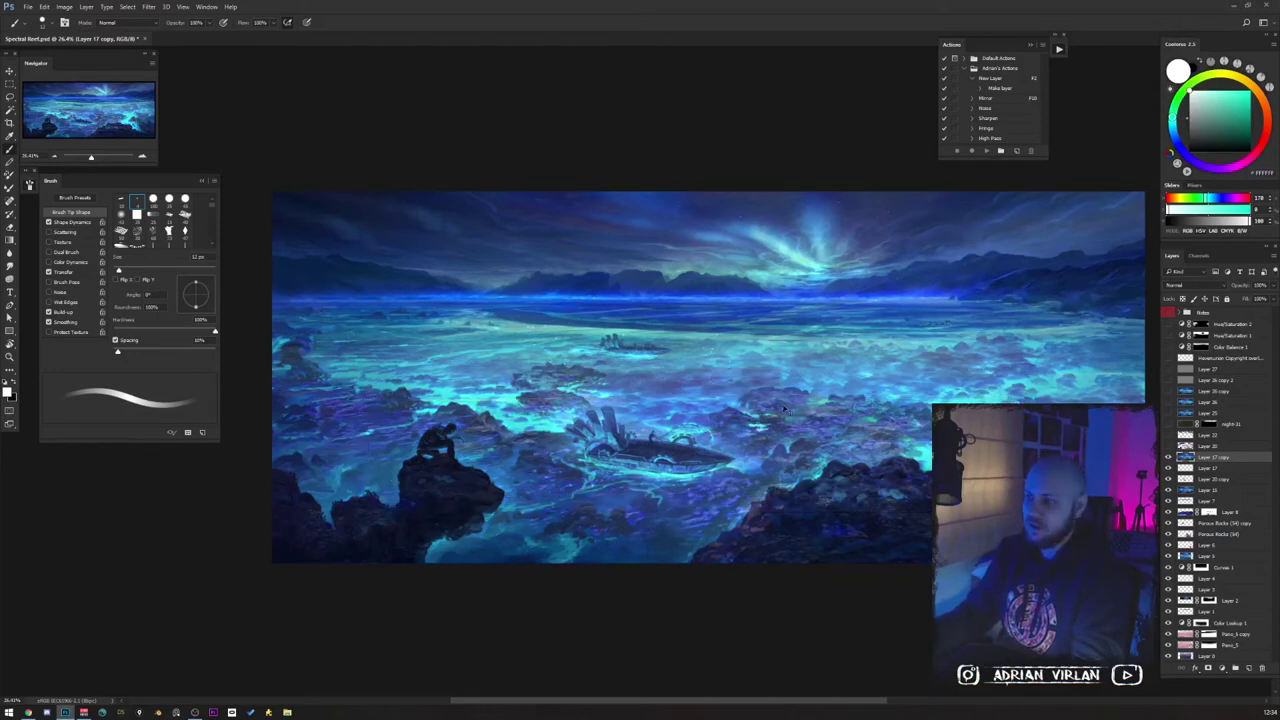
Toggle Layer 17 copy repeatedly to compare the whole painting with and without it, leaving the layer hidden.
left_click_drag(840, 444, 799, 435)
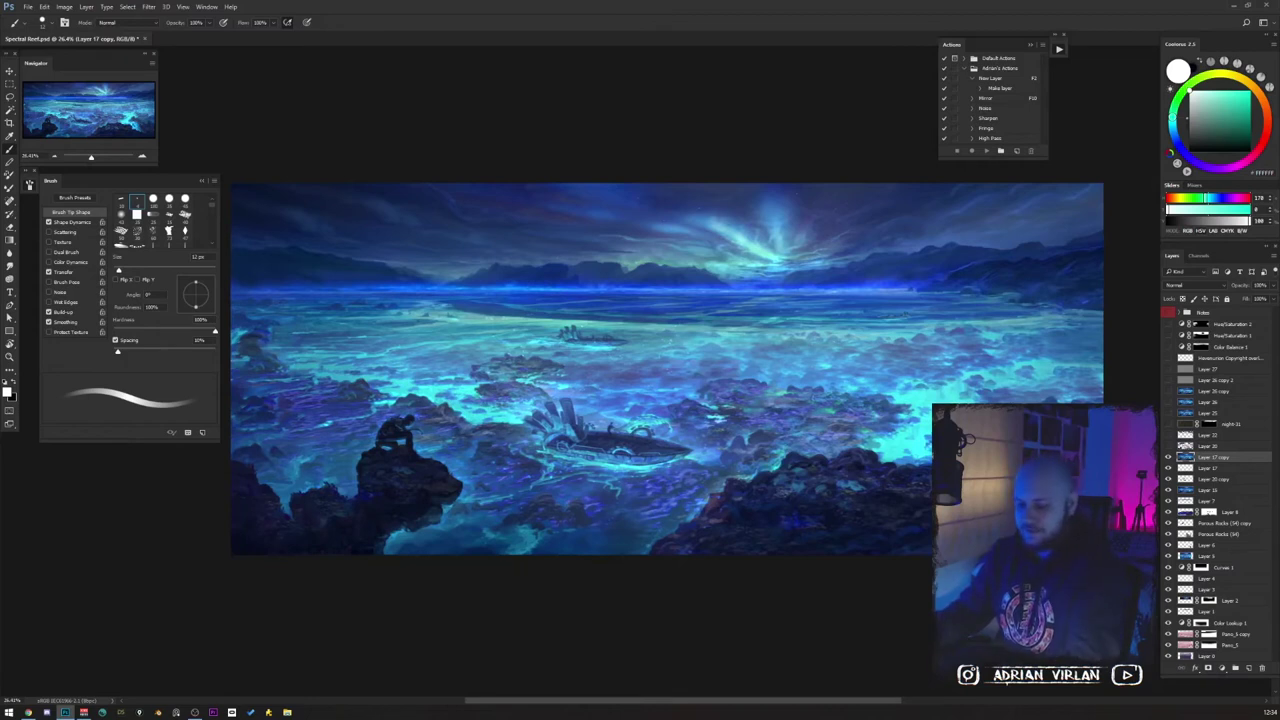
scroll(798, 415, "down", 2)
mouse_move(798, 415)
left_mouse_down()
mouse_move(912, 458)
mouse_move(806, 384)
mouse_move(798, 392)
left_mouse_up()
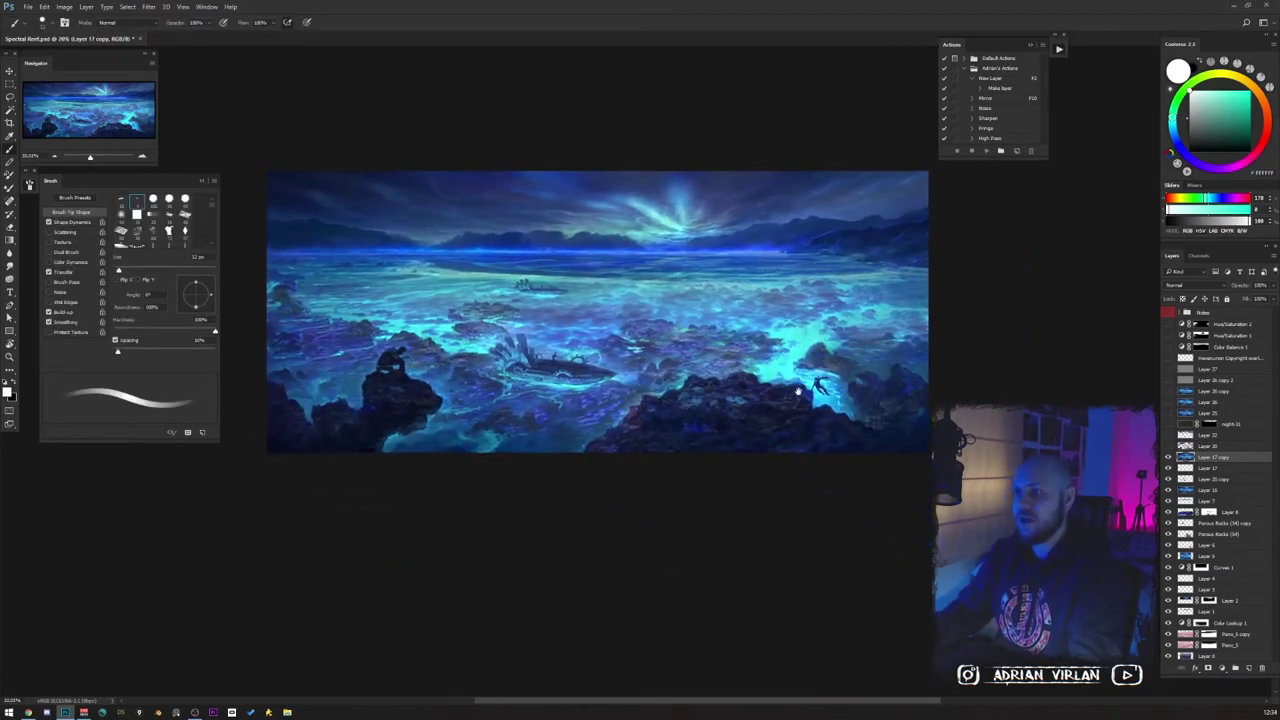
left_click(1167, 458)
left_click(1167, 458)
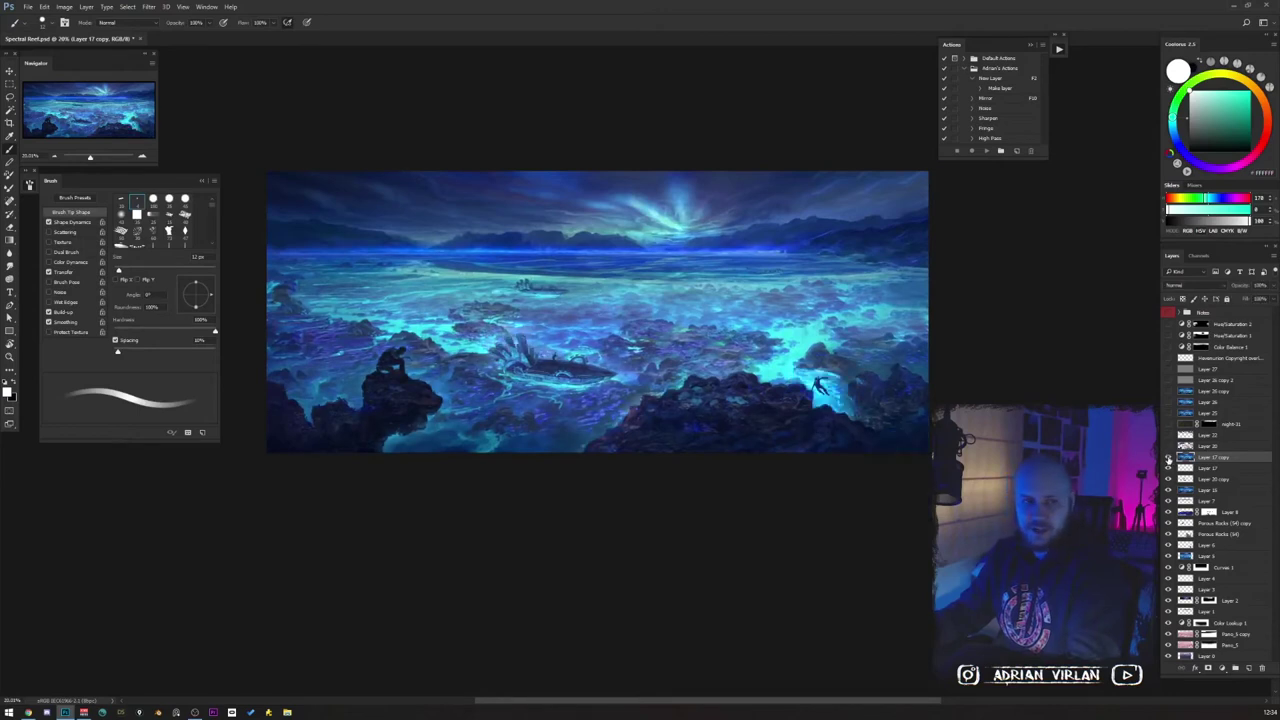
left_click(1167, 458)
left_click(1167, 458)
left_click(1167, 458)
left_click(1167, 458)
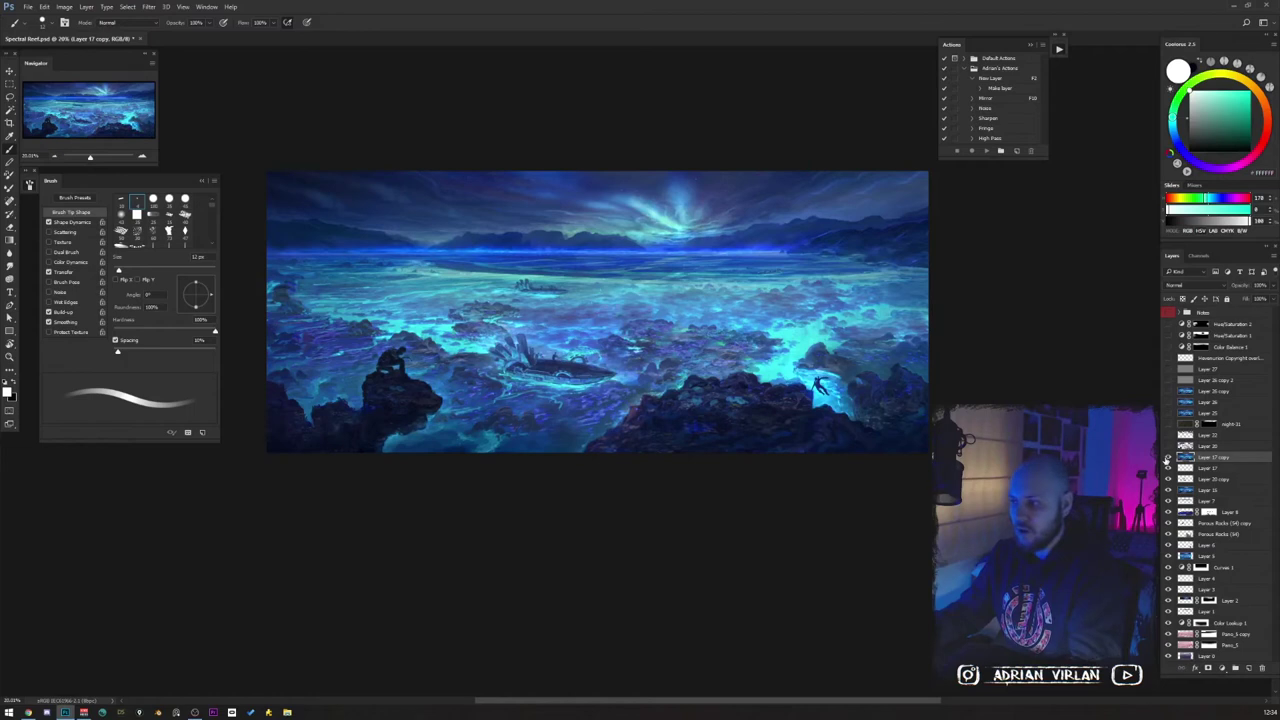
left_click(1167, 458)
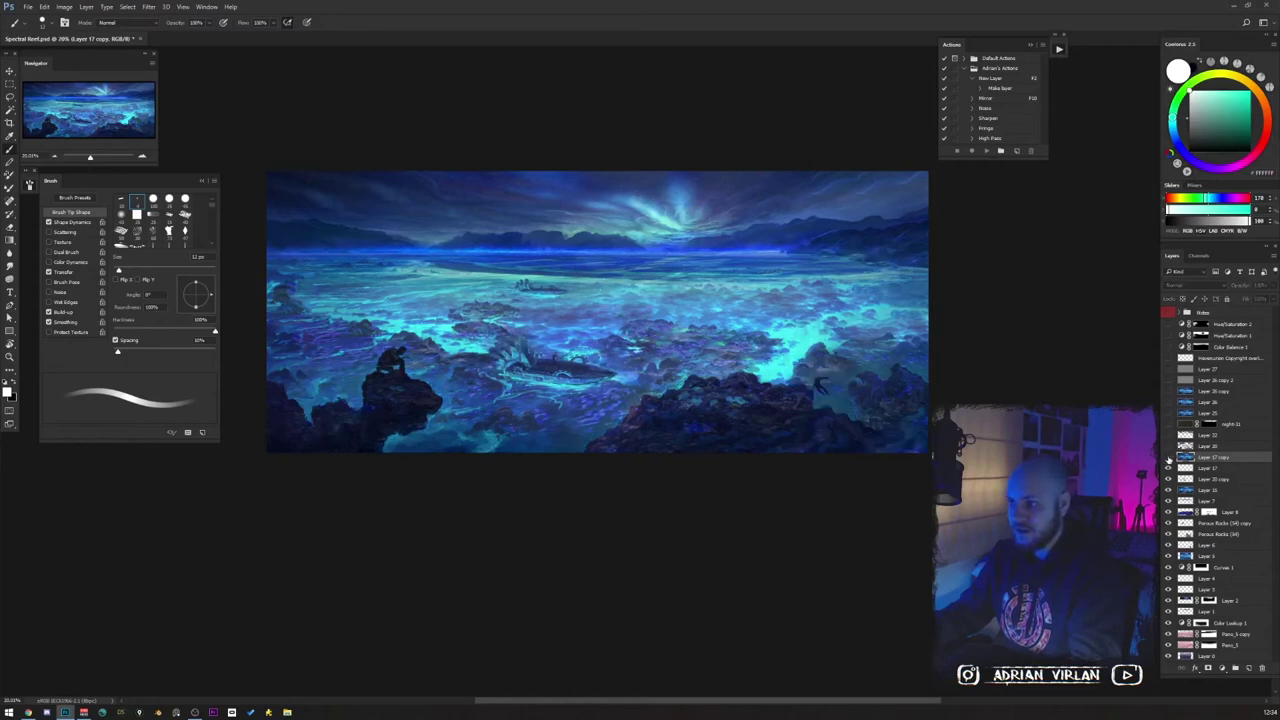
left_click(1167, 459)
left_click(1167, 458)
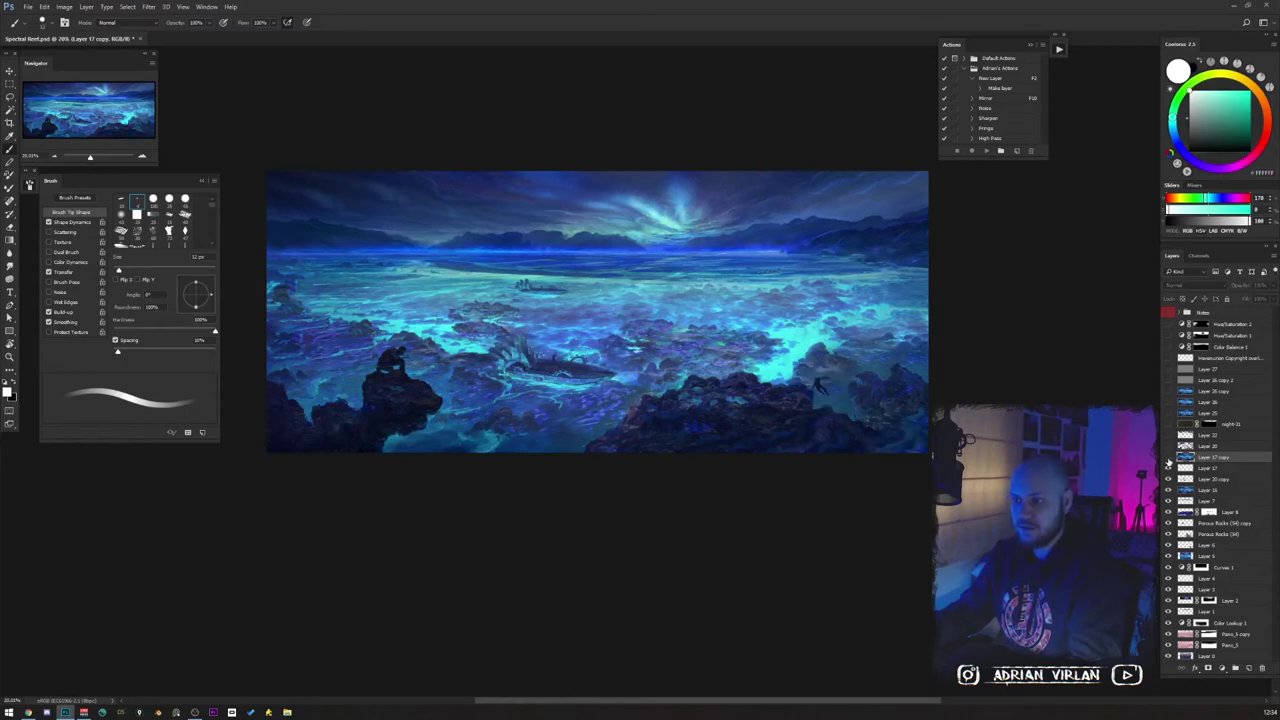
left_click(1167, 459)
left_click(1167, 459)
Examine the crouching figure up close with Layer 17 copy hidden, and bring the whole painting back into view.
key("z")
left_click_drag(410, 362, 357, 349)
key("b")
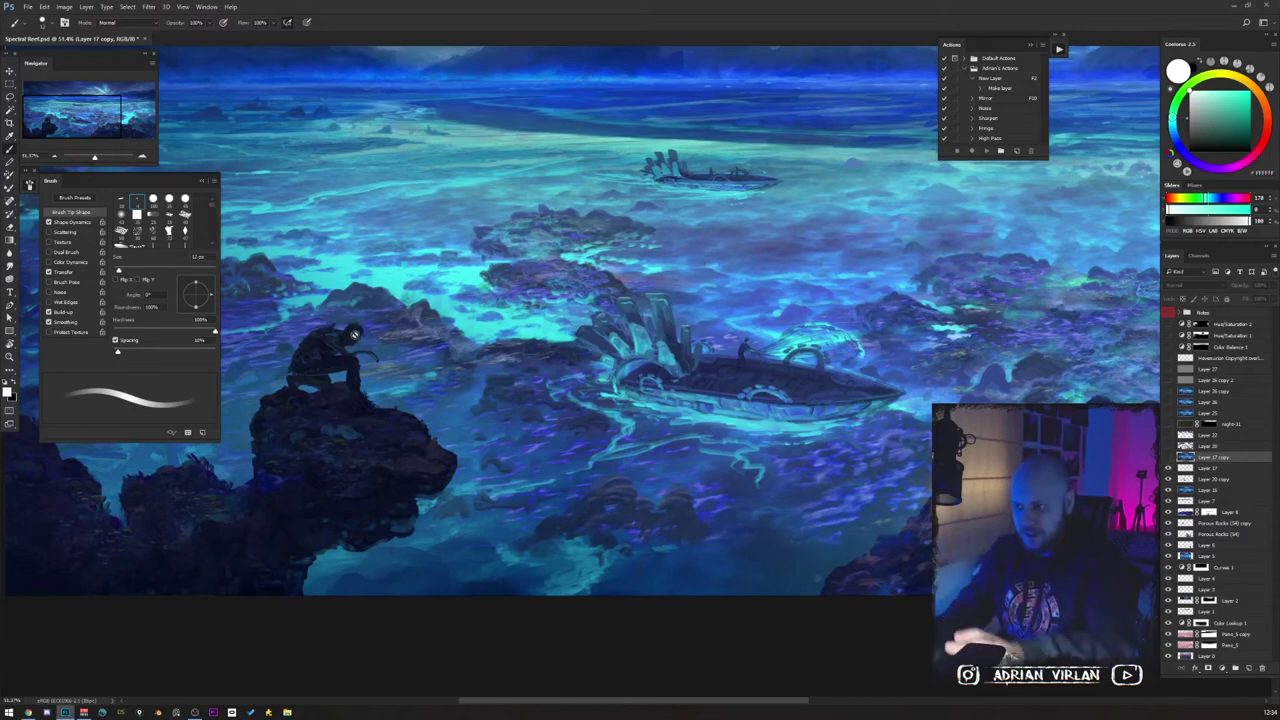
key("z")
mouse_move(366, 327)
left_mouse_down()
mouse_move(260, 332)
mouse_move(651, 364)
mouse_move(600, 364)
left_mouse_up()
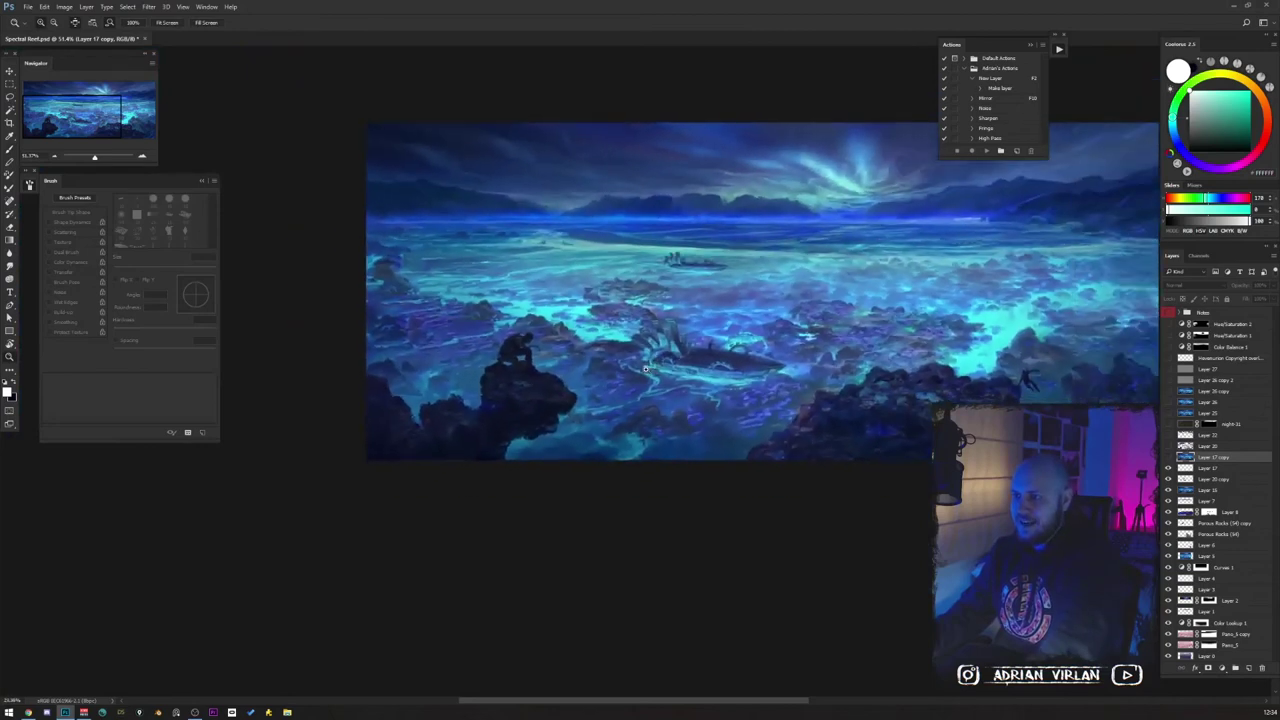
key("b")
left_click_drag(832, 325, 717, 416)
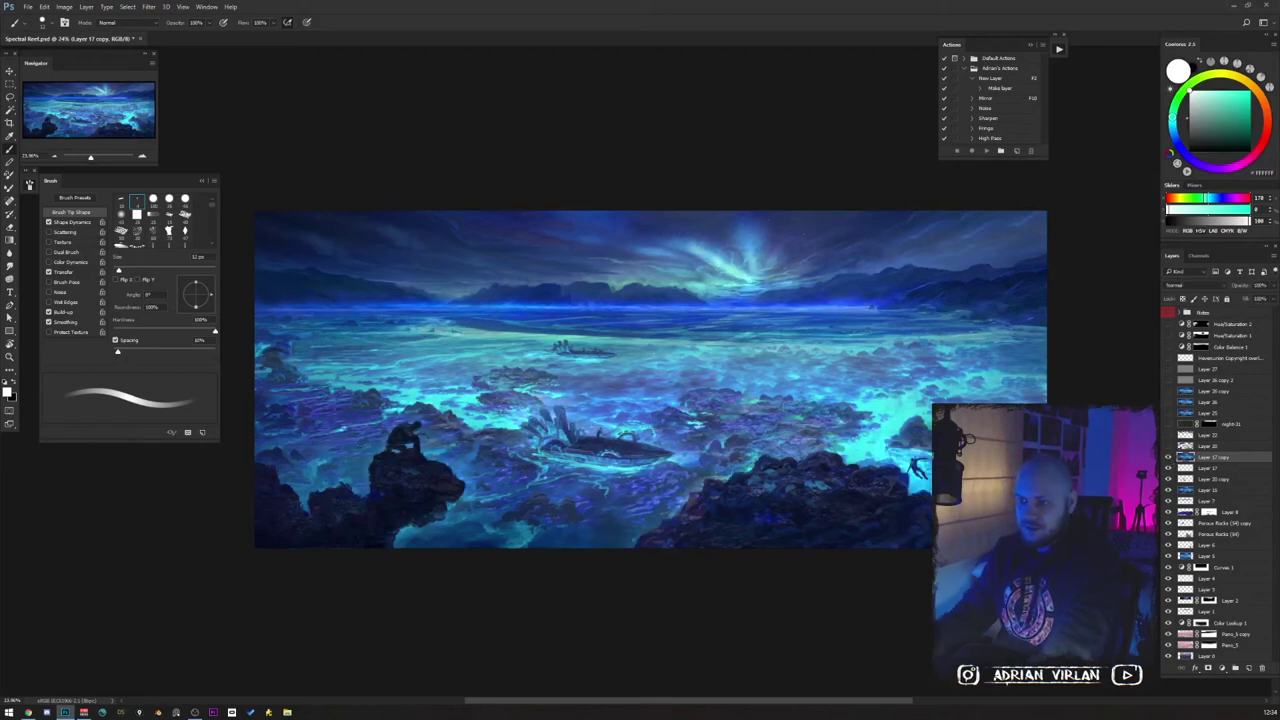
Examine the crouching figure and the large boat up close with Layer 17 copy shown.
key("z")
left_click_drag(410, 433, 470, 430)
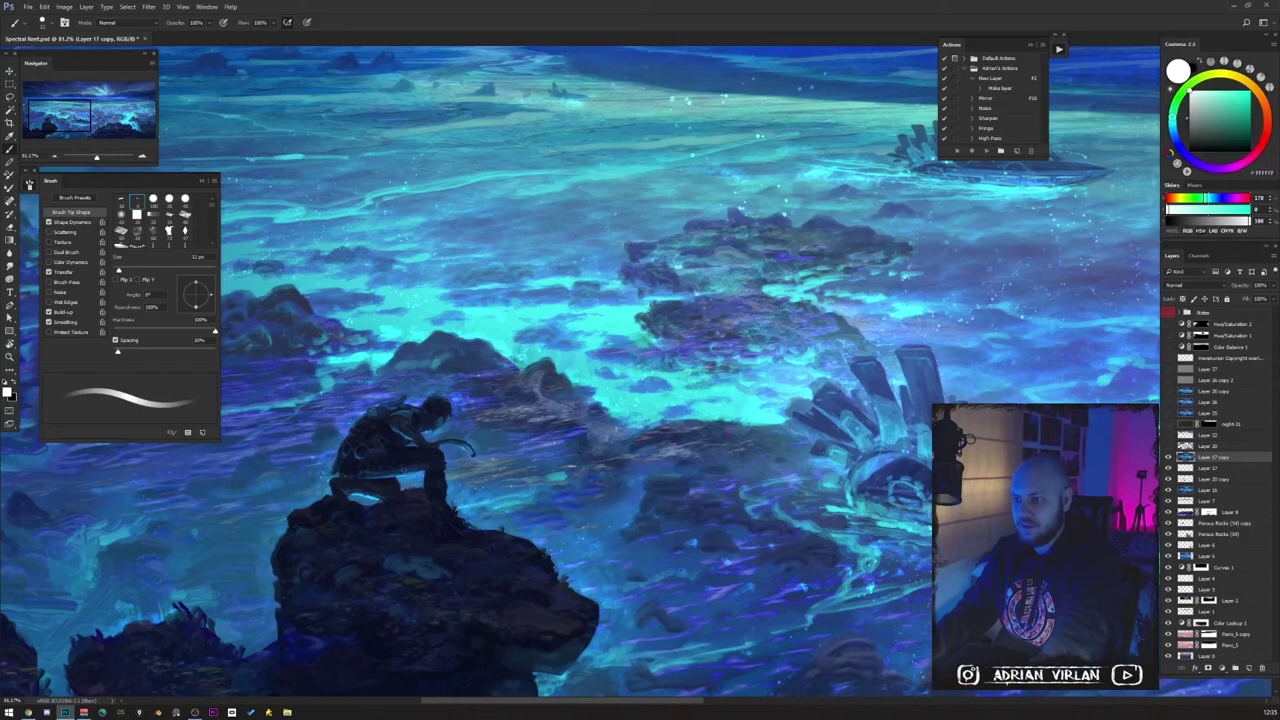
mouse_move(1034, 464)
left_mouse_down()
mouse_move(924, 432)
mouse_move(660, 447)
left_mouse_up()
key("b")
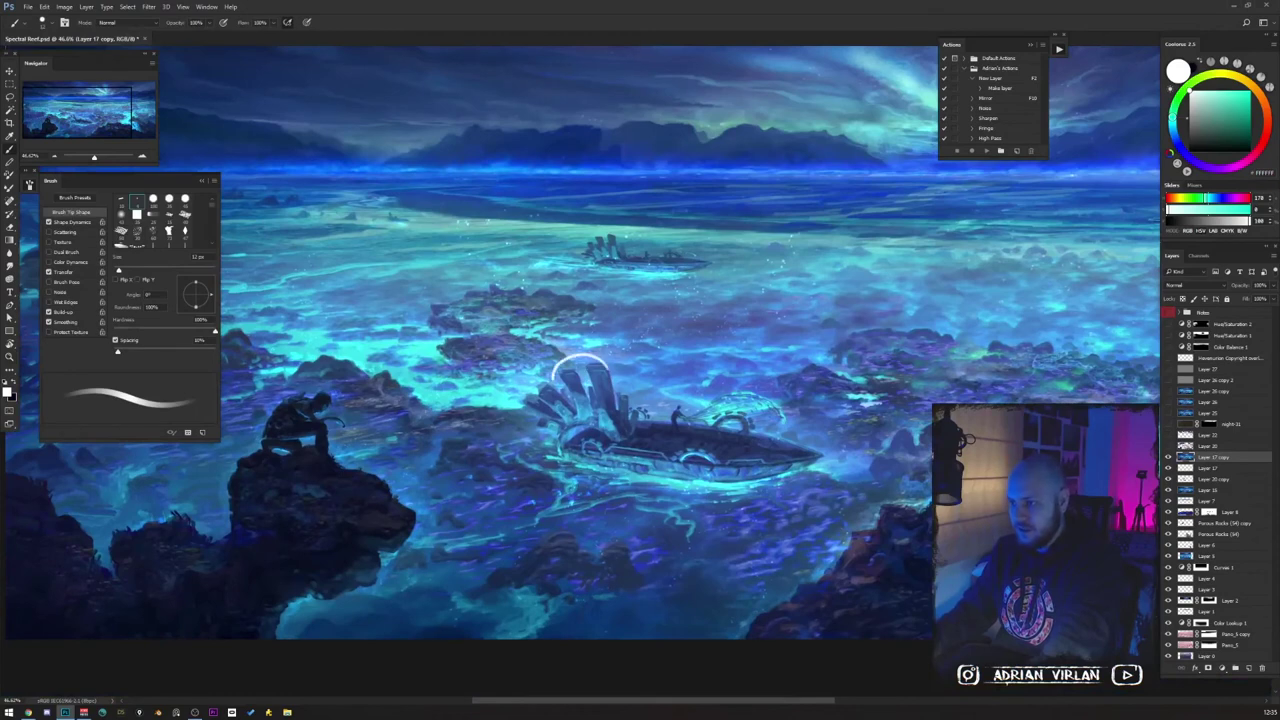
Toggle Layer 17 copy to compare the rendering of the boat and the surrounding water up close.
left_click(1168, 457)
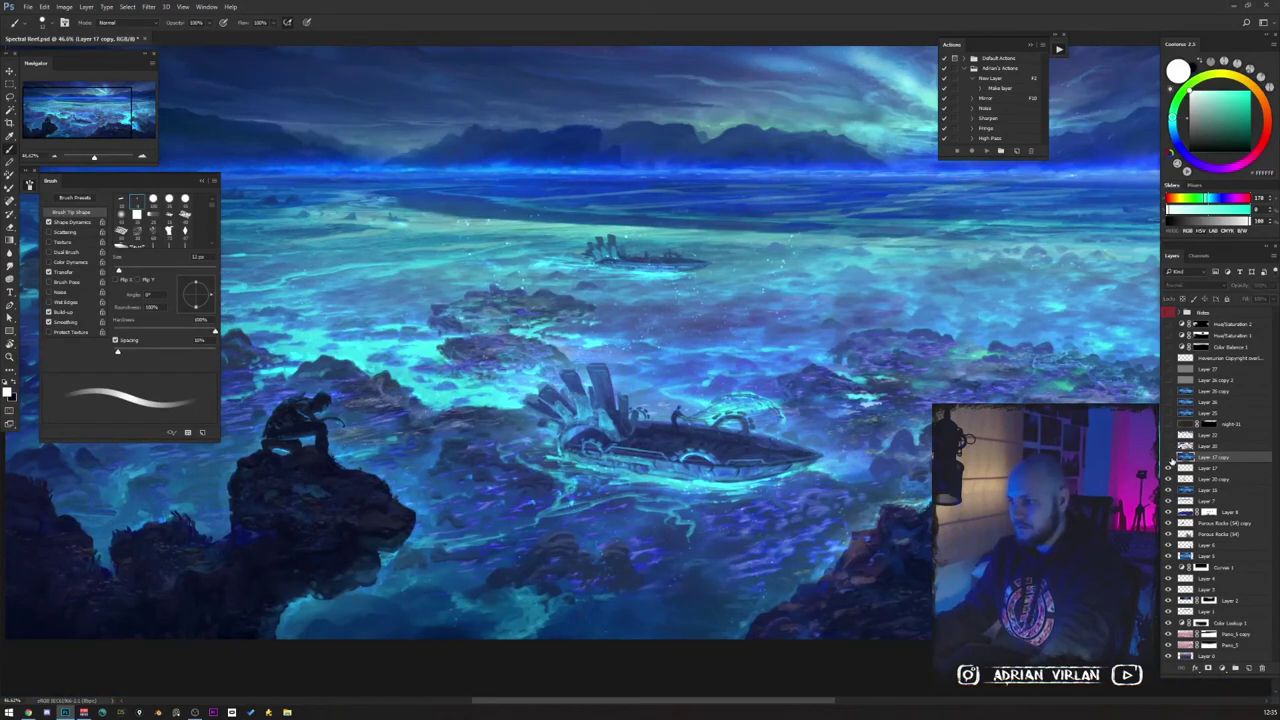
left_click(1168, 457)
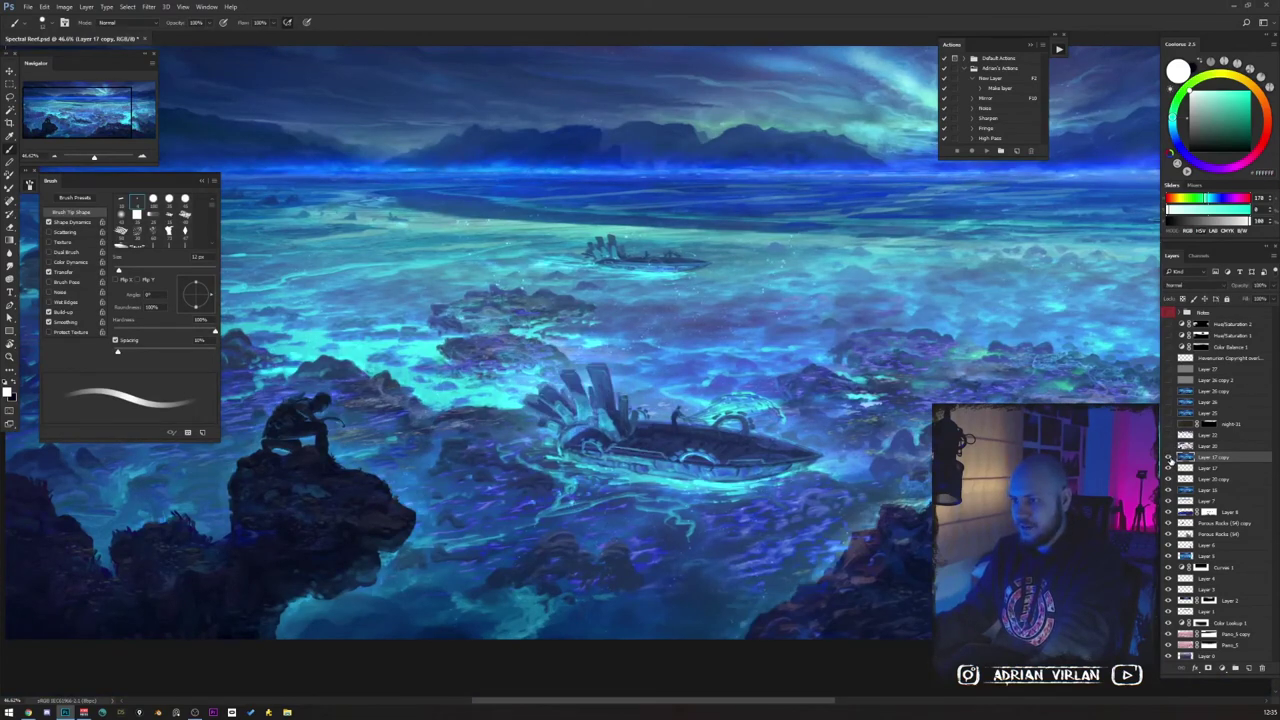
left_click(1168, 457)
left_click(1168, 457)
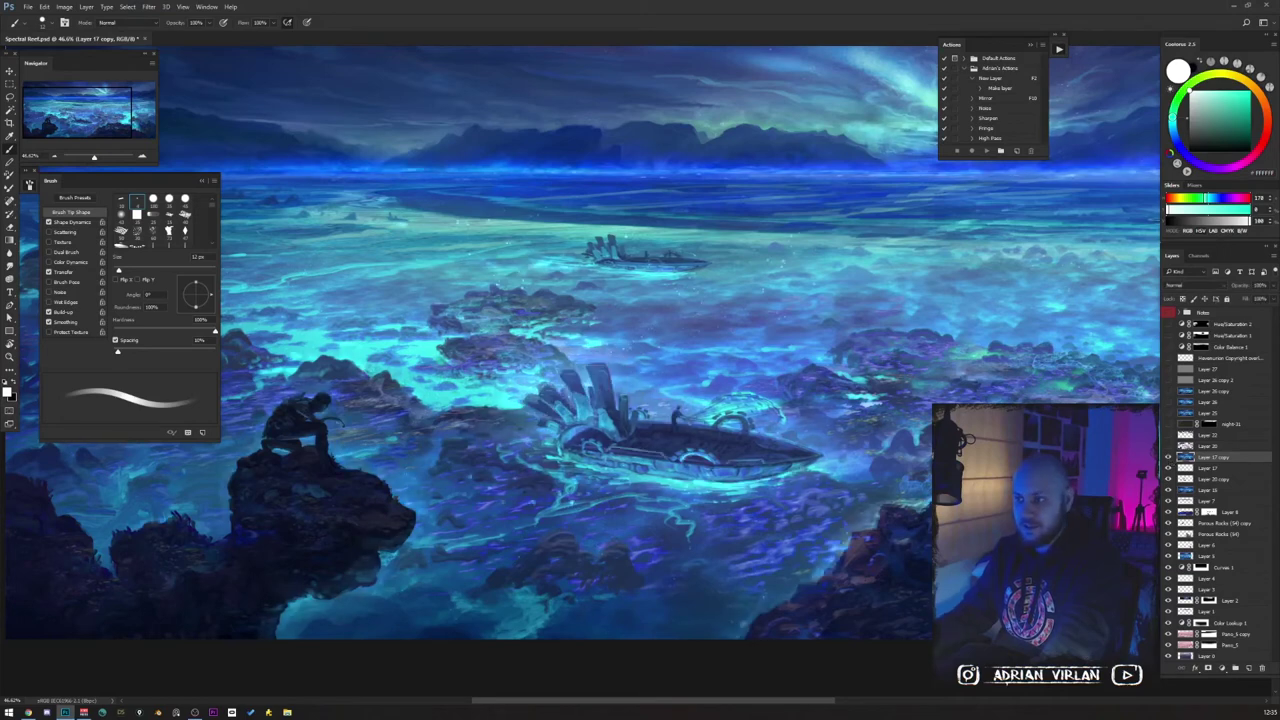
left_click(1168, 457)
left_click(1168, 457)
Return to the full painting and hide and show Layer 17 copy to compare the overall composition.
key("z")
left_click(698, 424, "alt")
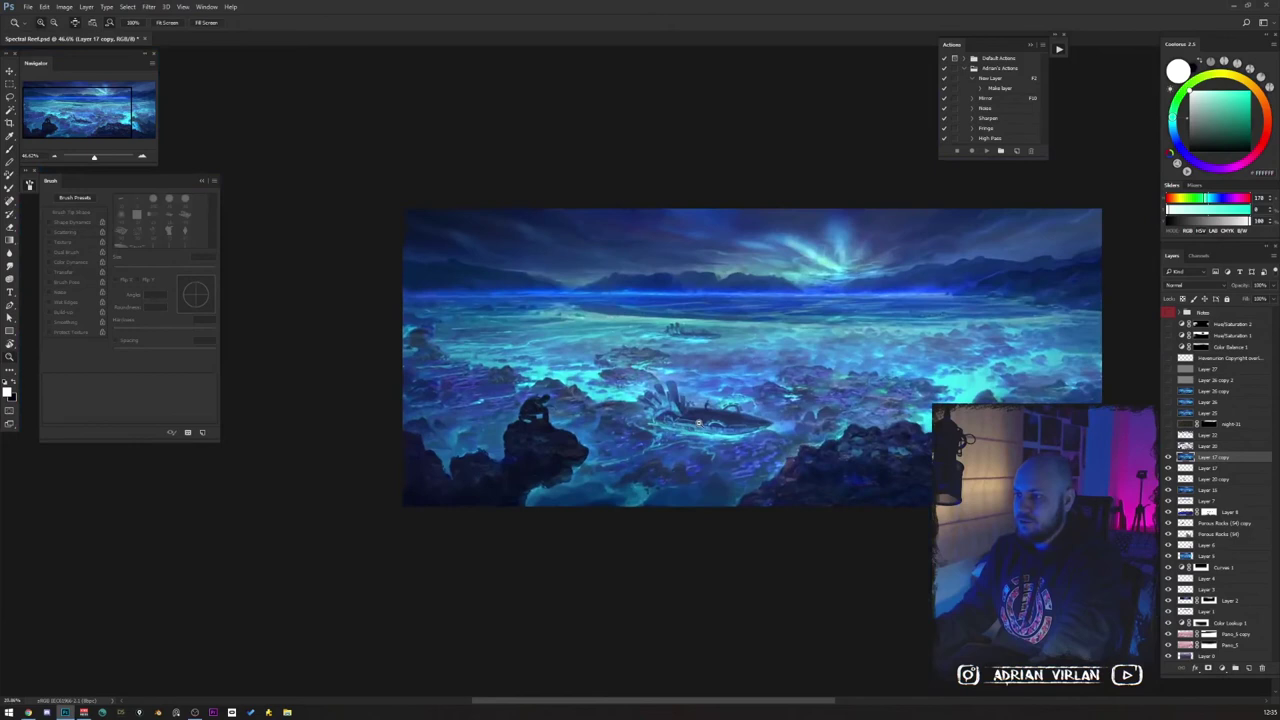
key("b")
left_click_drag(698, 424, 618, 425)
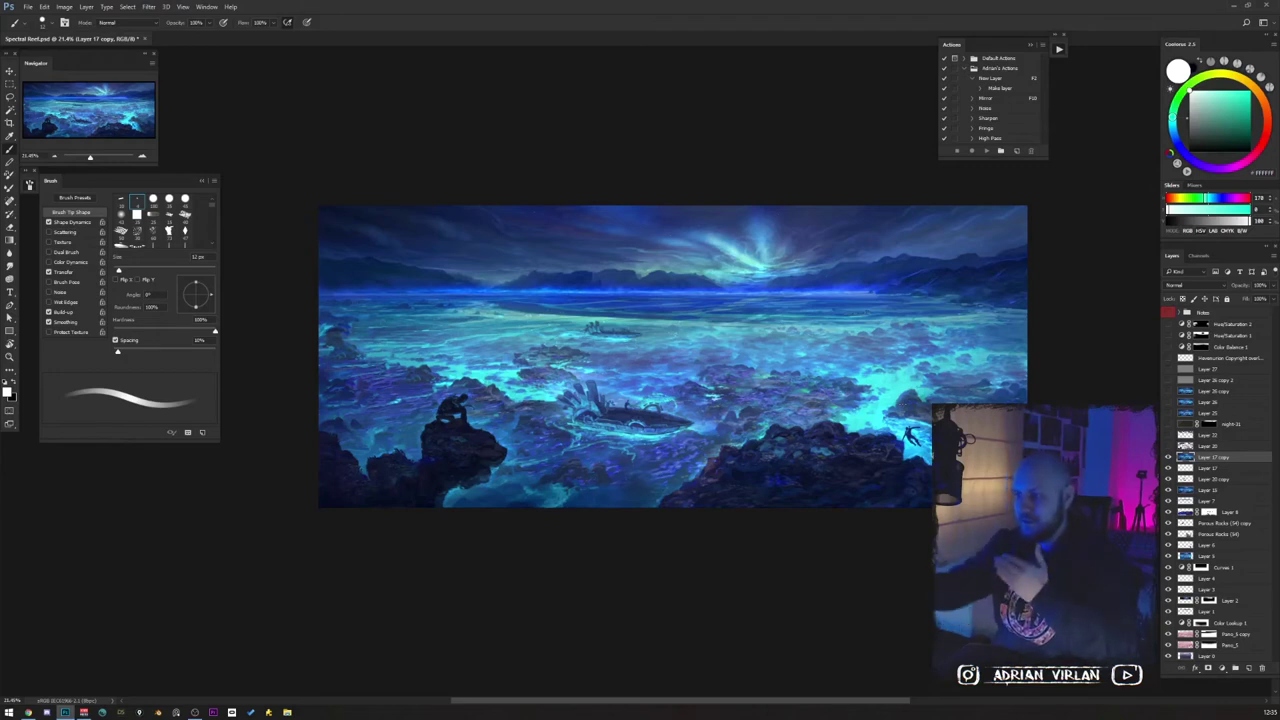
left_click(1168, 457)
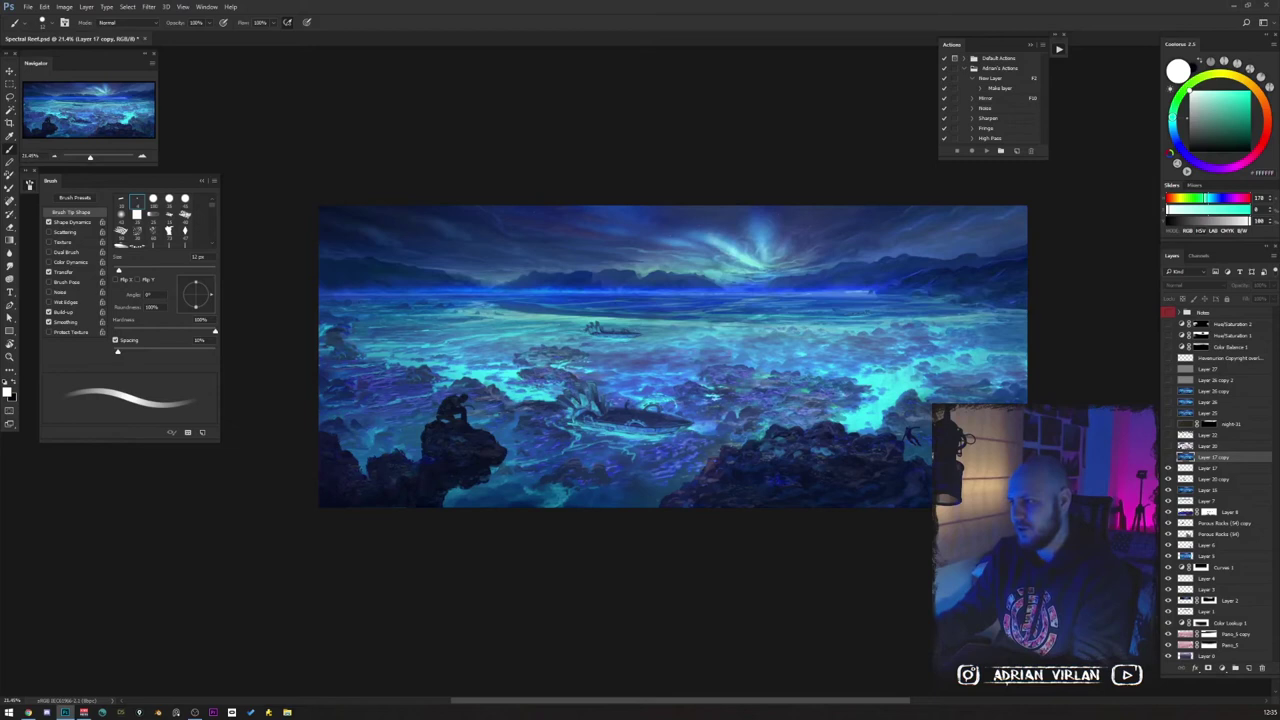
left_click(1168, 457)
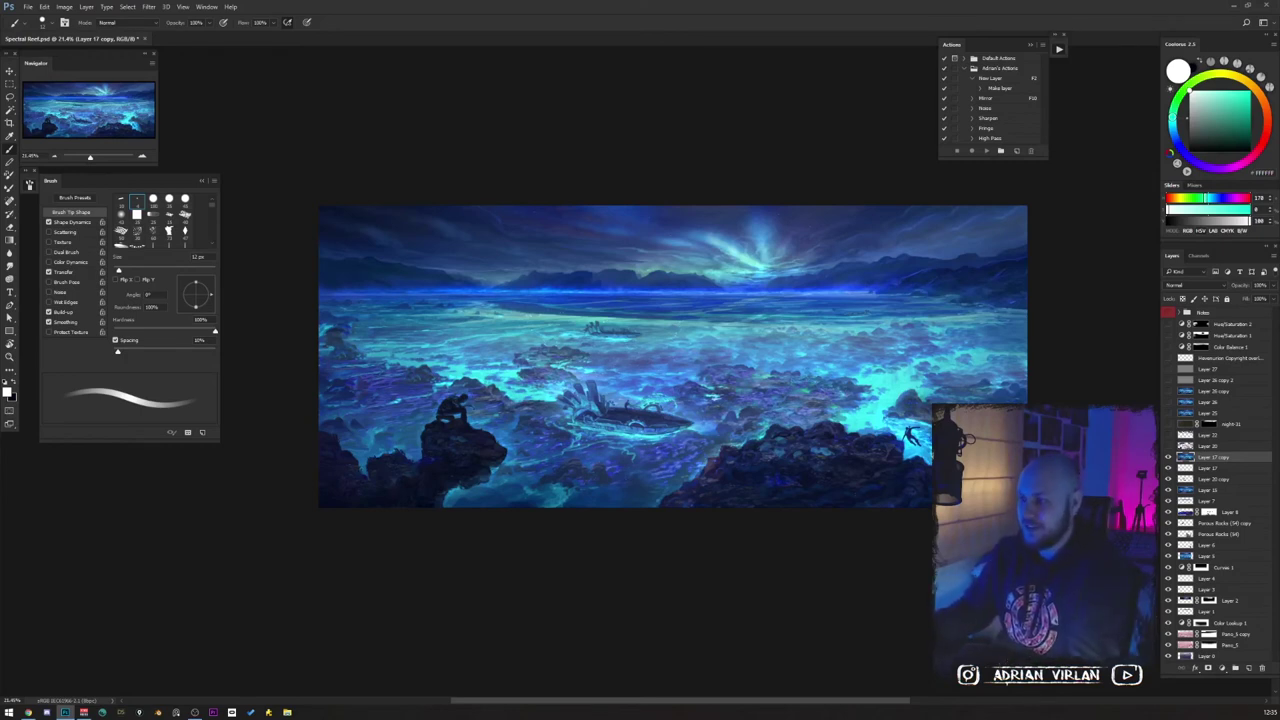
Compare the water around the leaping figure with Layer 17 copy off and on, and undo a temporary mark there.
scroll(672, 356, "down", 1)
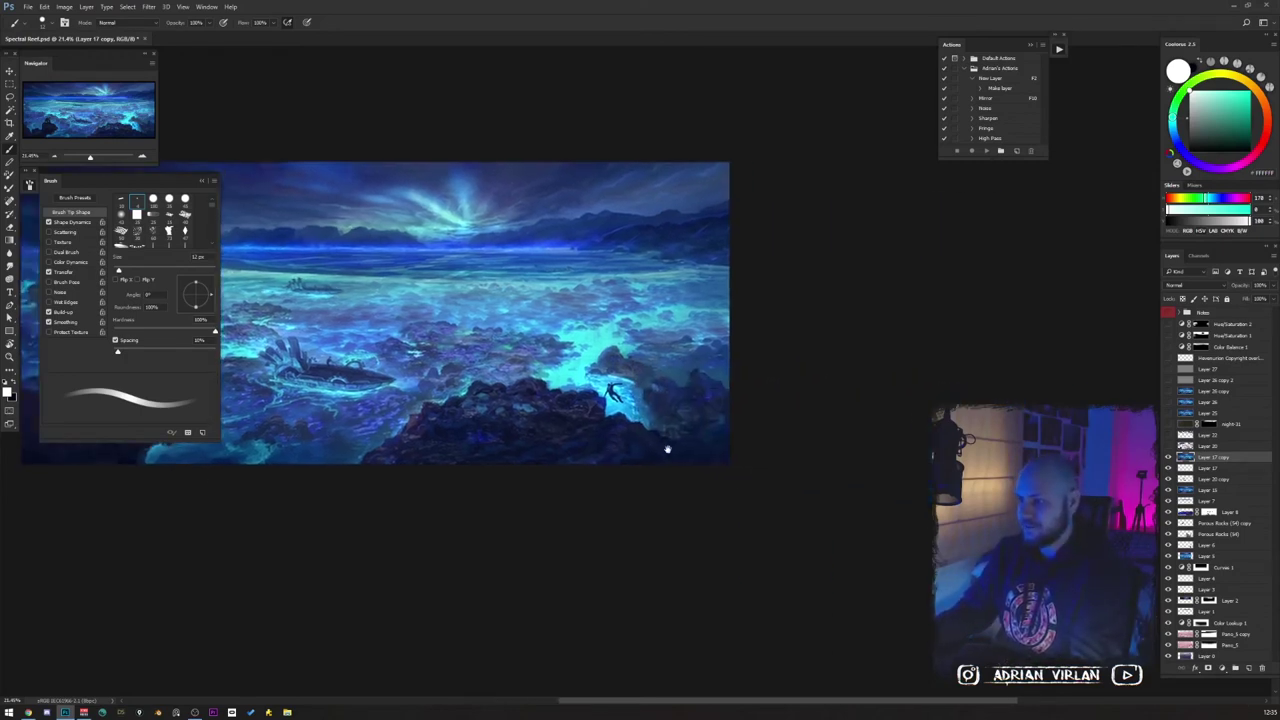
scroll(400, 280, "up", 3)
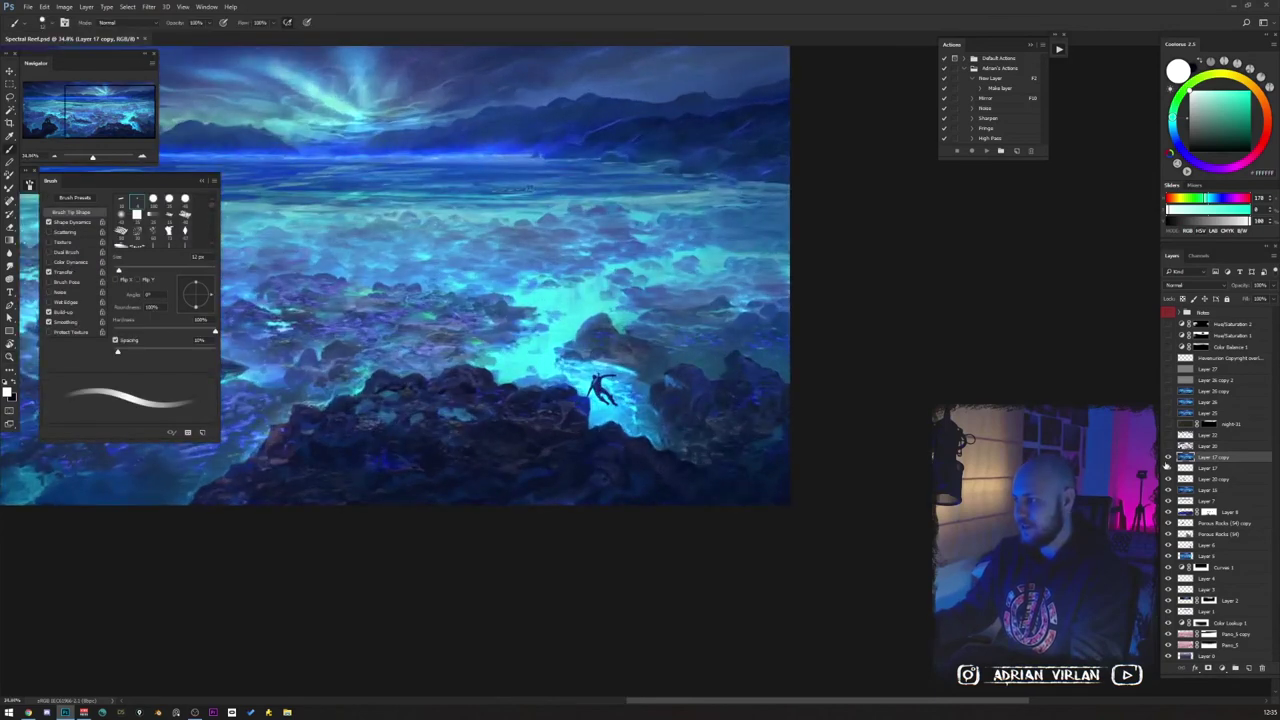
left_click(1167, 458)
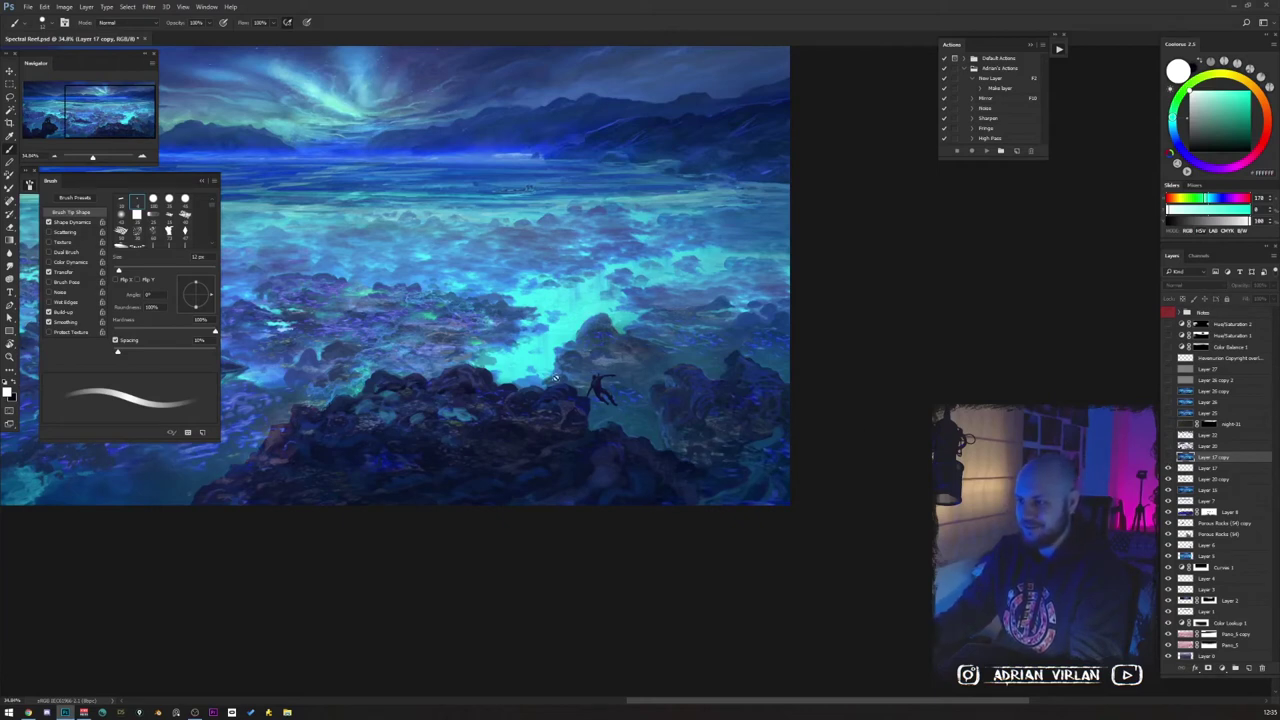
left_click(1168, 457)
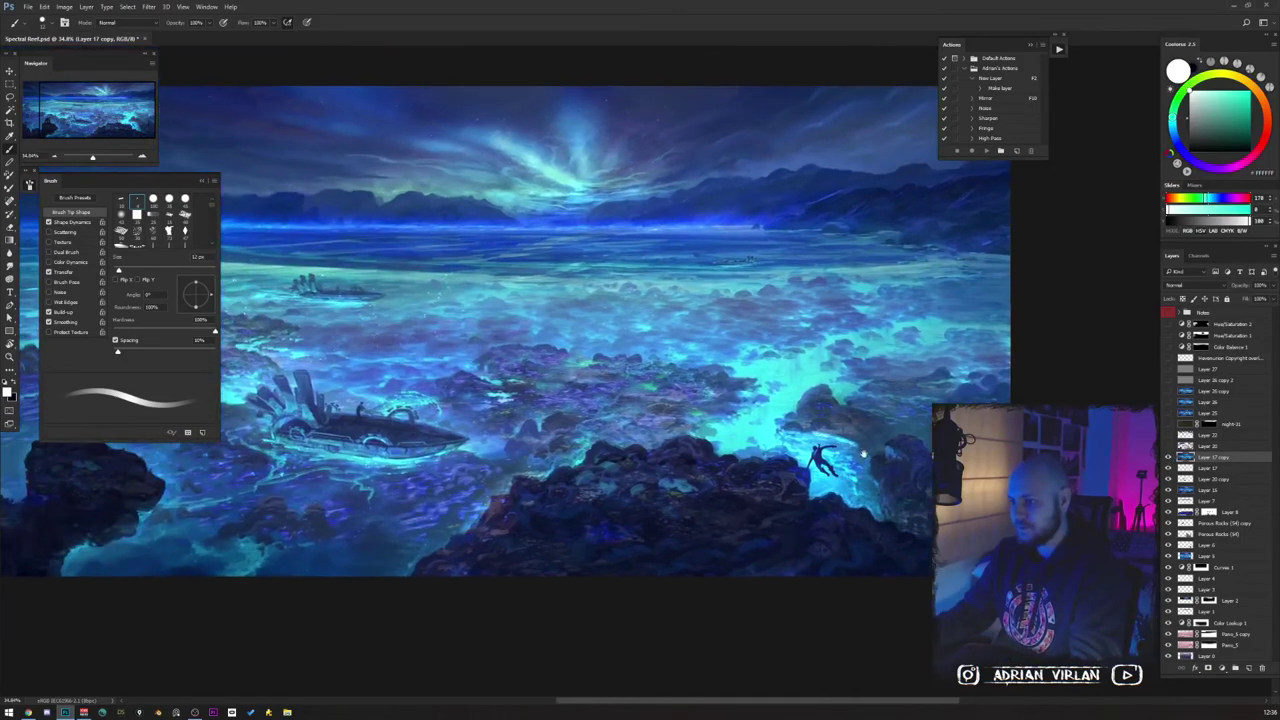
mouse_move(812, 372)
left_mouse_down()
mouse_move(739, 424)
mouse_move(859, 481)
mouse_move(900, 525)
left_mouse_up()
key("ctrl+z")
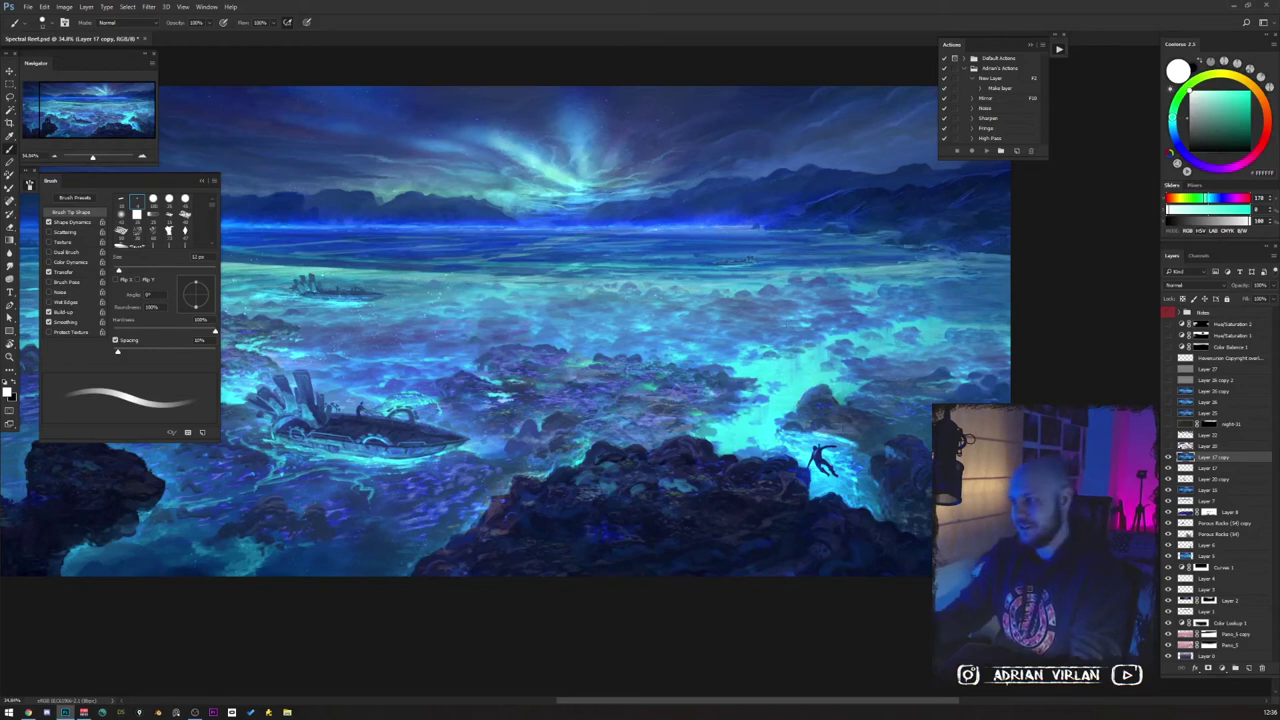
Sketch crossing white perspective lines over the flat water surface above the leaping figure.
left_click_drag(710, 308, 772, 329)
left_click_drag(640, 327, 765, 347)
mouse_move(757, 292)
left_mouse_down()
mouse_move(809, 327)
mouse_move(809, 290)
mouse_move(843, 324)
mouse_move(771, 330)
mouse_move(763, 343)
mouse_move(799, 339)
mouse_move(781, 352)
mouse_move(778, 310)
left_mouse_up()
left_click_drag(716, 336, 744, 316)
mouse_move(668, 328)
left_mouse_down()
mouse_move(770, 330)
mouse_move(812, 300)
left_mouse_up()
Draw white vertical lines and jagged edges down the bright waterfall above the leaping figure, and undo these strokes.
left_click_drag(791, 353, 790, 397)
left_click_drag(814, 337, 813, 382)
mouse_move(849, 328)
left_mouse_down()
mouse_move(846, 370)
mouse_move(733, 365)
mouse_move(771, 396)
mouse_move(712, 435)
left_mouse_up()
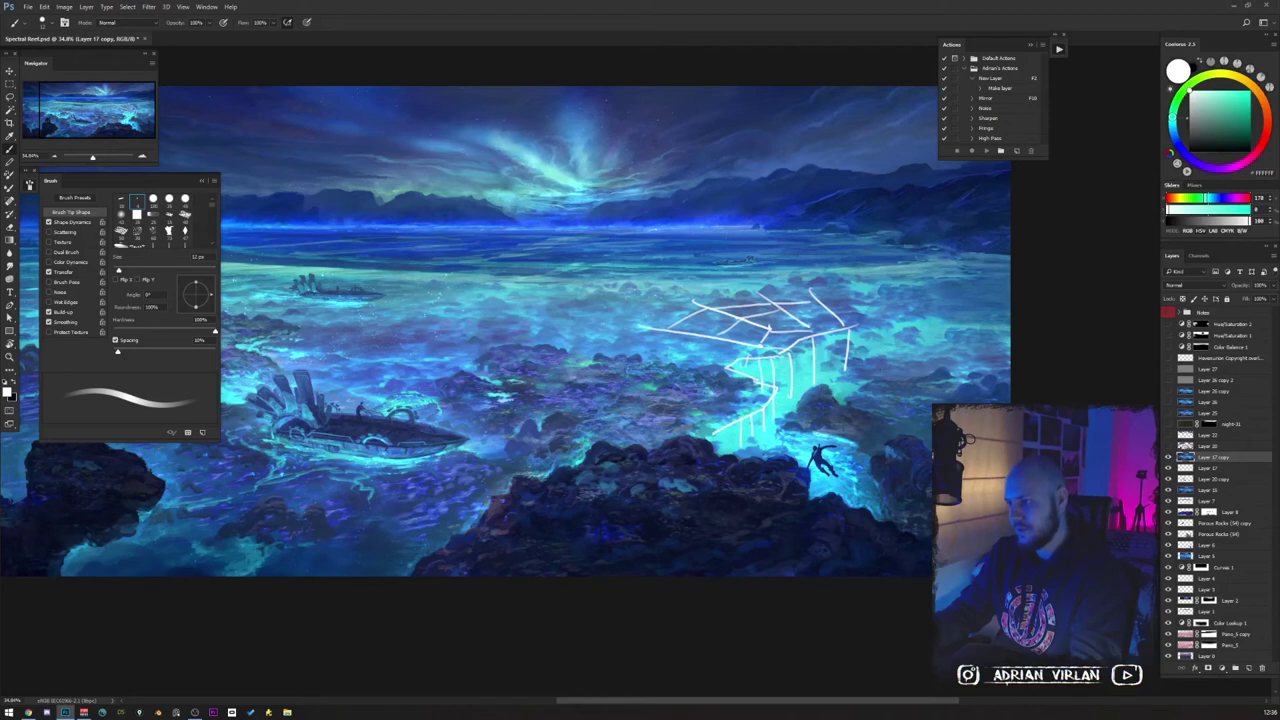
mouse_move(944, 345)
left_mouse_down()
mouse_move(840, 368)
mouse_move(778, 420)
left_mouse_up()
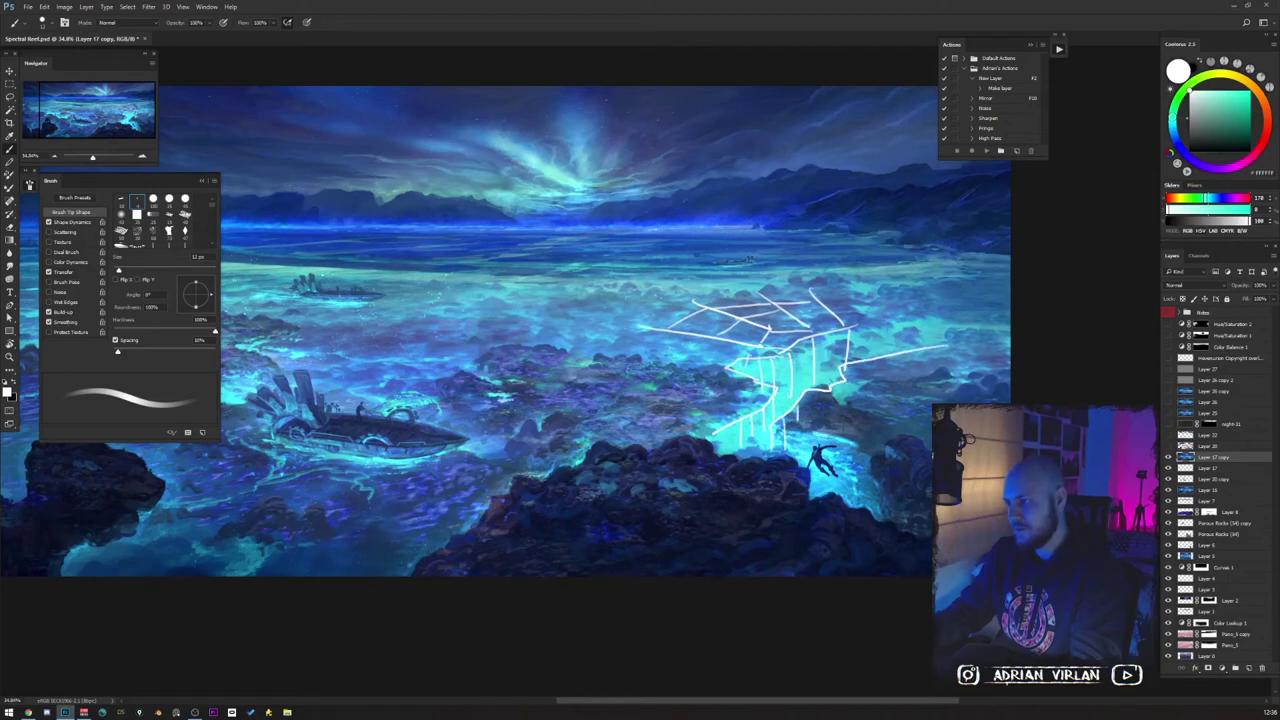
key("ctrl+alt+z")
key("ctrl+alt+z")
key("ctrl+alt+z")
key("ctrl+alt+z")
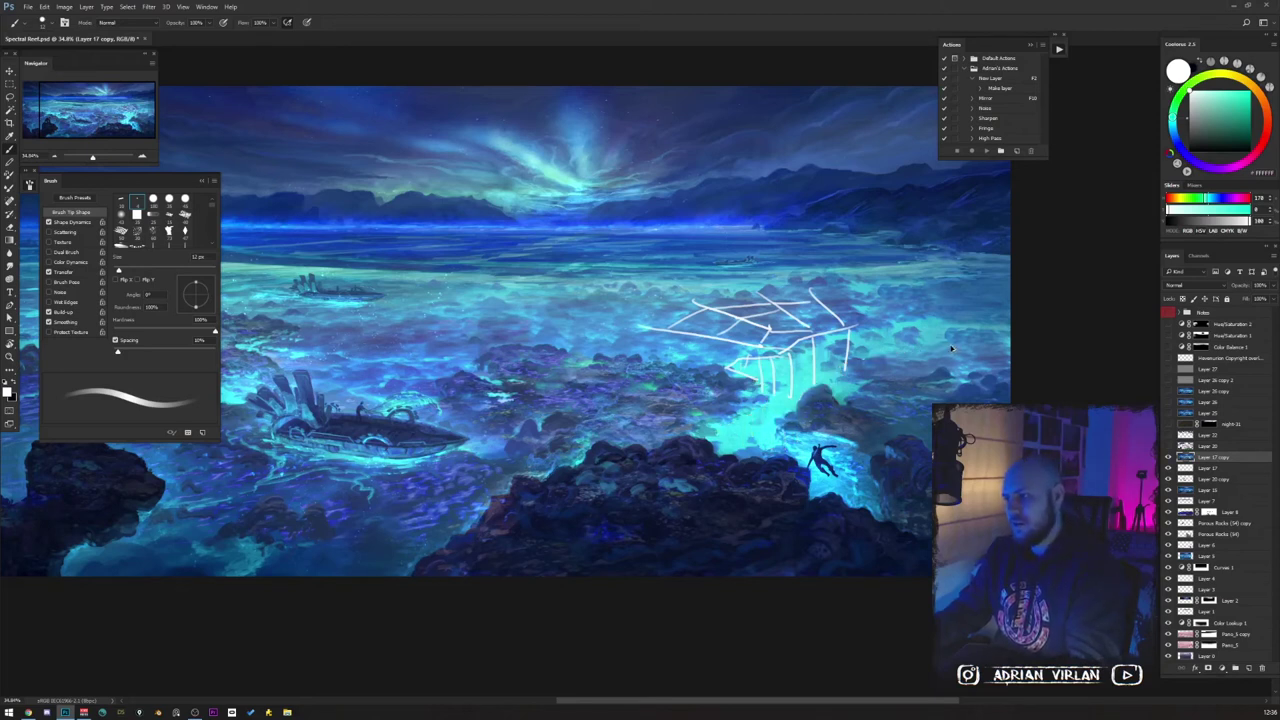
key("ctrl+alt+z")
key("ctrl+alt+z")
key("ctrl+alt+z")
key("ctrl+alt+z")
key("ctrl+alt+z")
key("ctrl+alt+z")
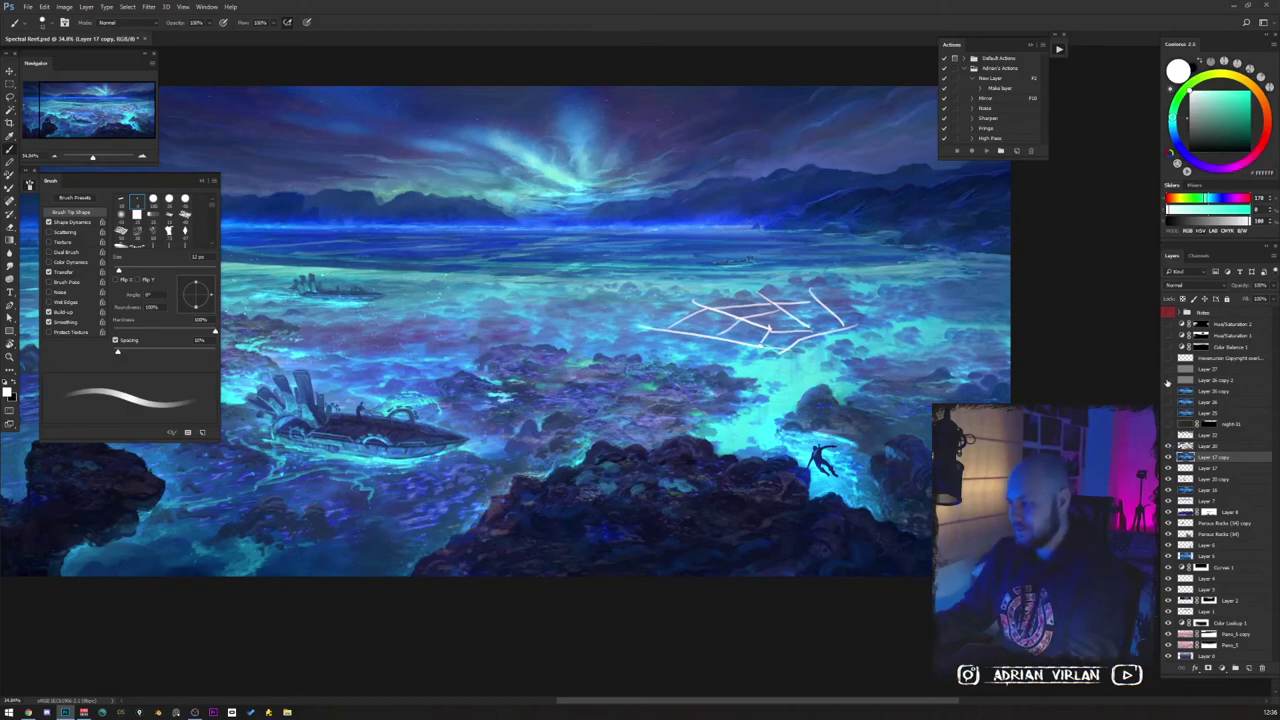
Reframe the full painting and toggle the cloud layer just below the night 01 layer to compare the sky.
mouse_move(840, 404)
left_mouse_down()
mouse_move(790, 504)
mouse_move(900, 436)
left_mouse_up()
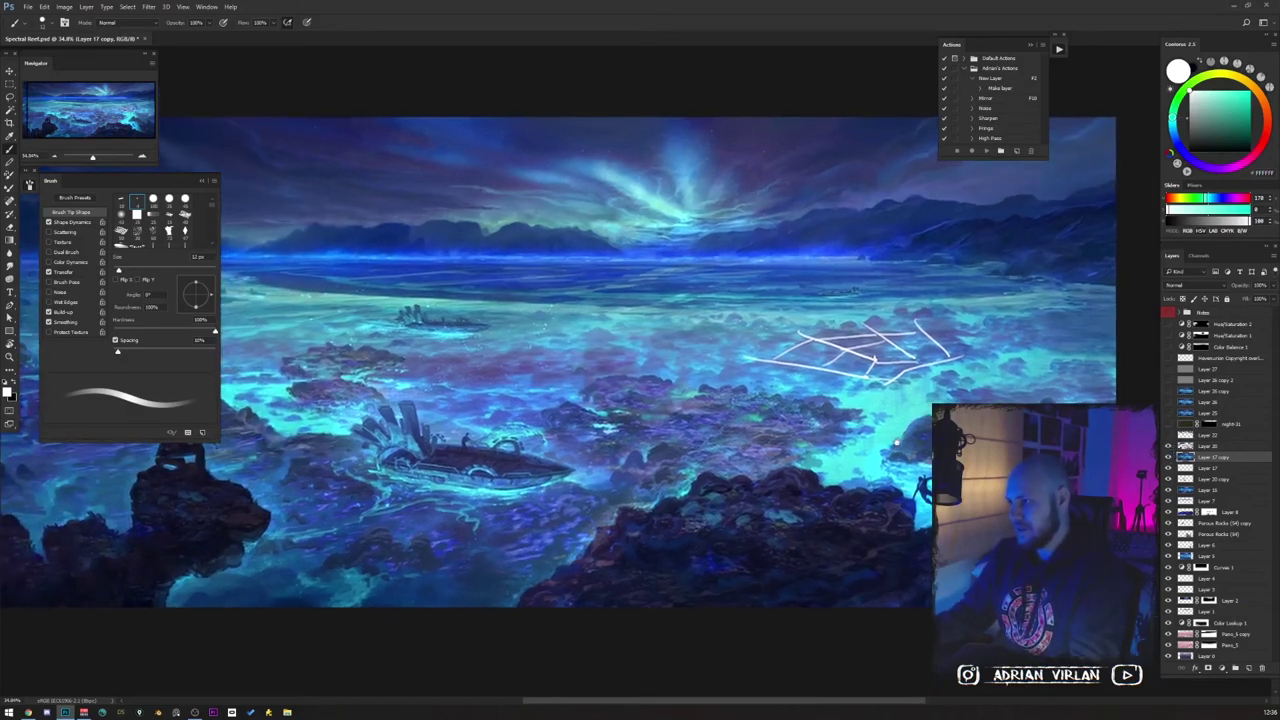
key("z")
left_click(881, 420, "alt")
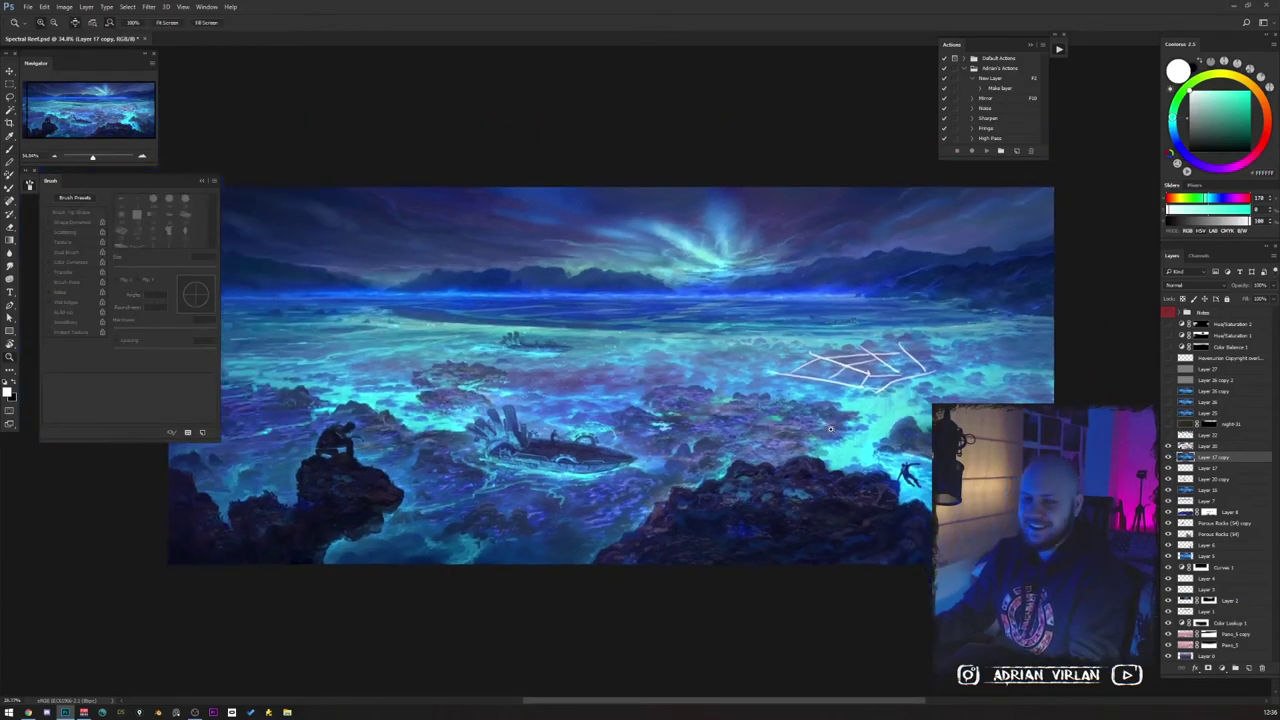
key("b")
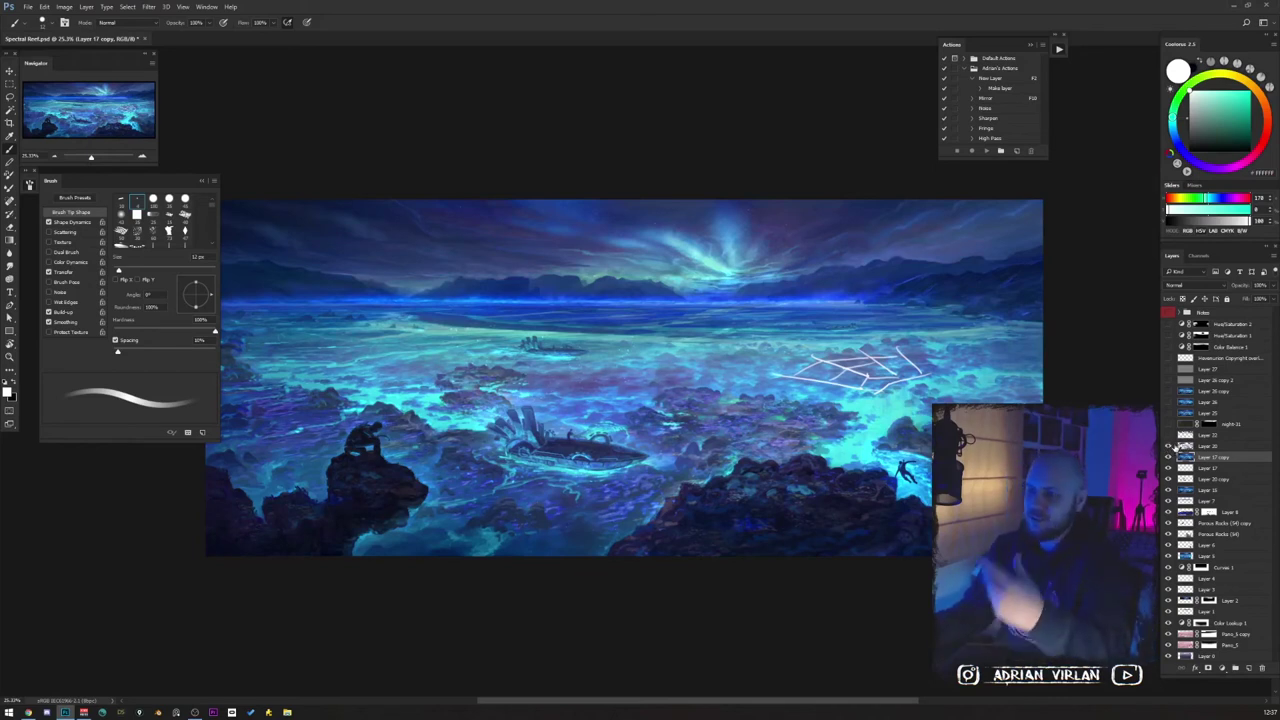
left_click(1168, 437)
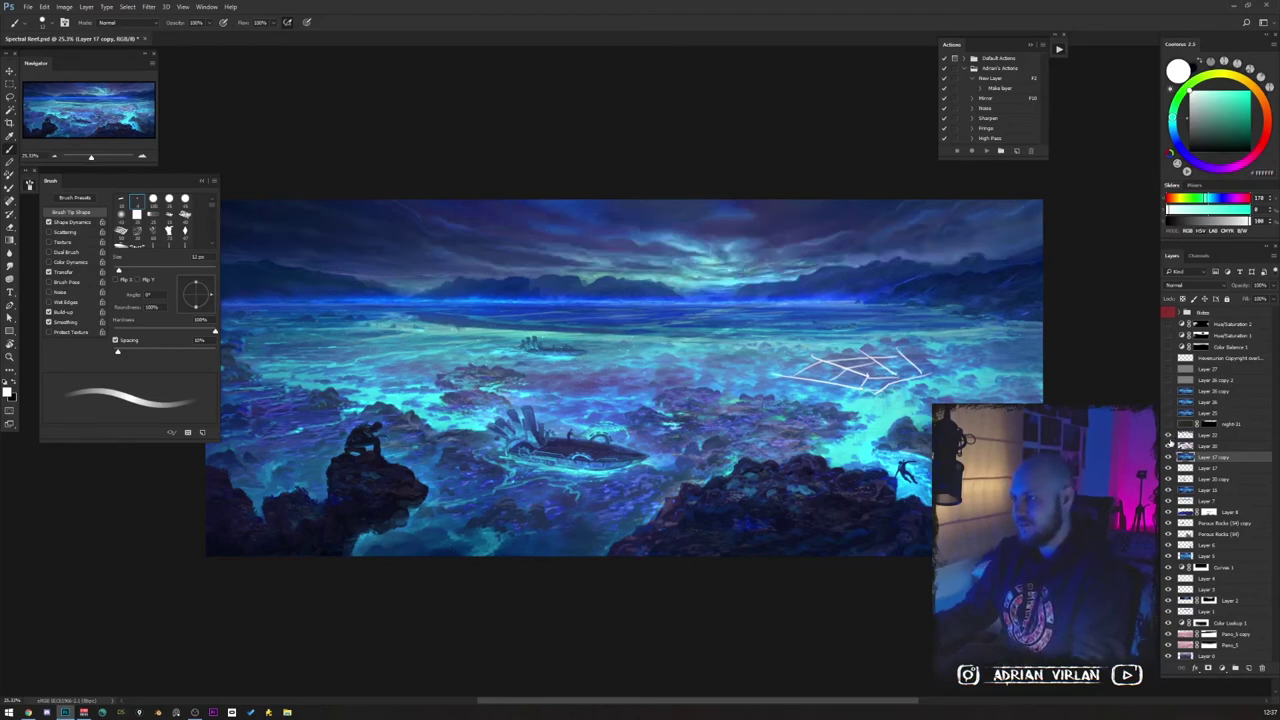
left_click(1168, 426)
left_click(1168, 427)
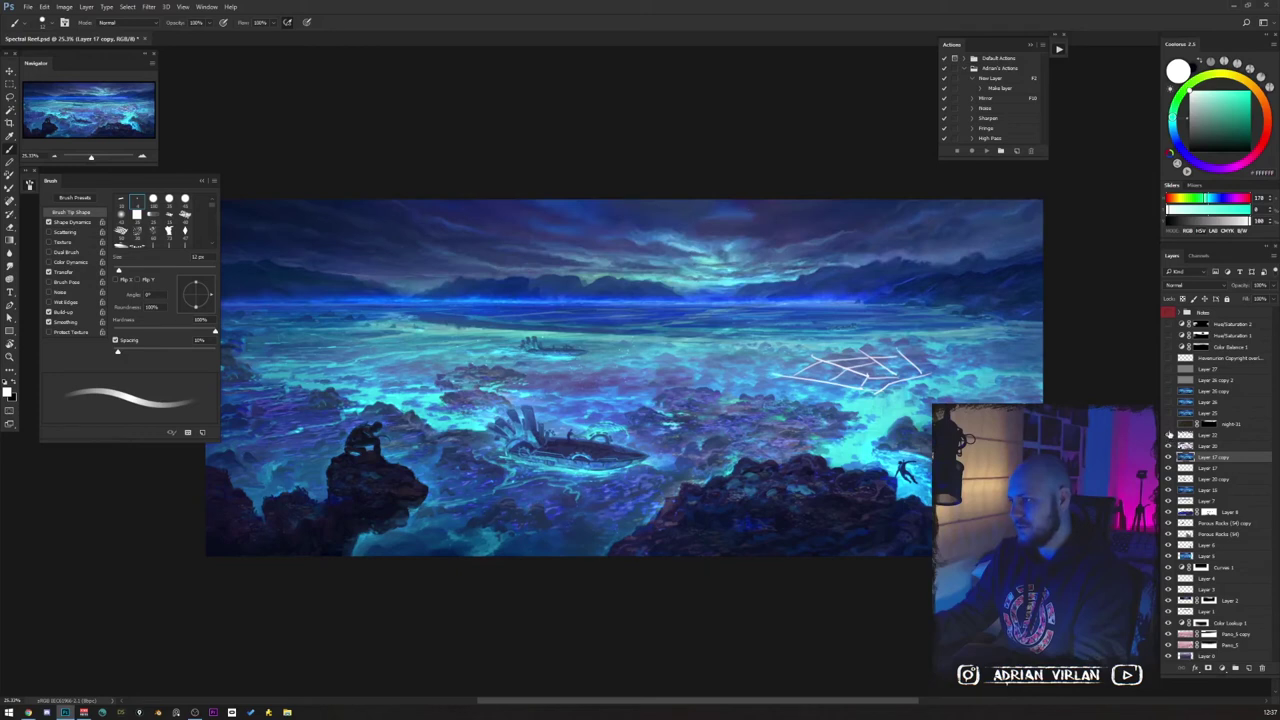
left_click(1169, 436)
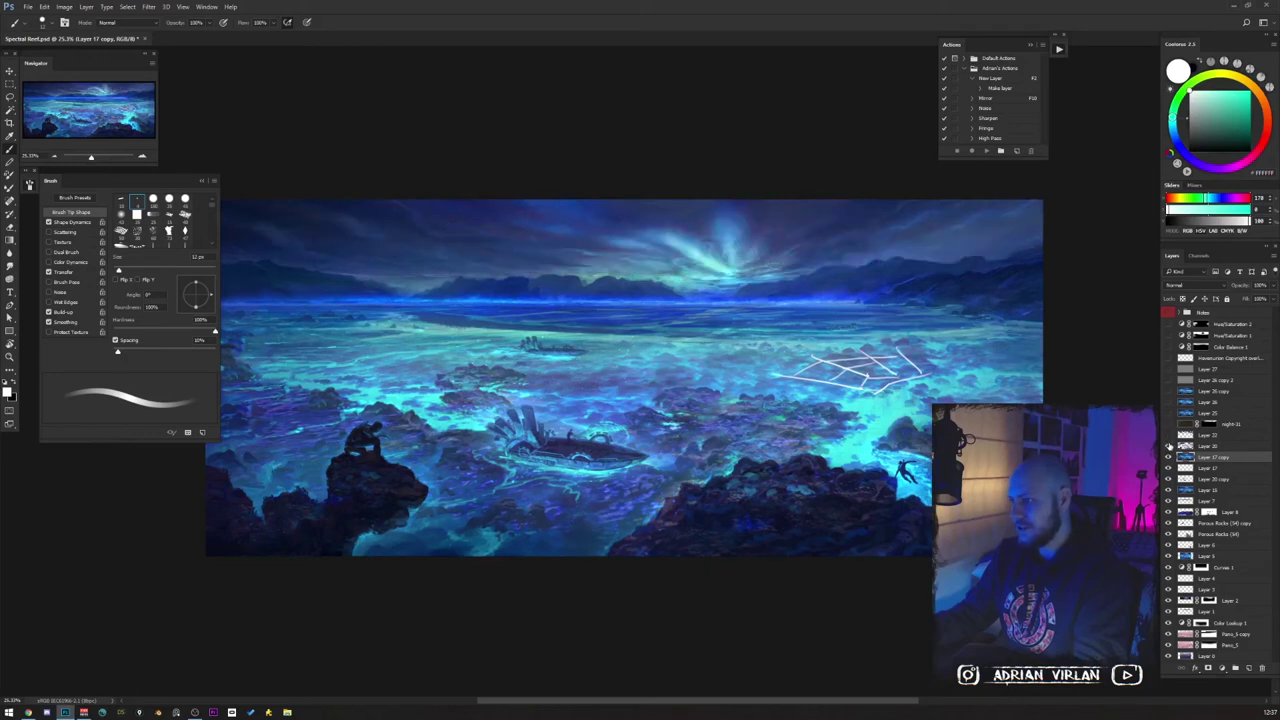
left_click(1168, 438)
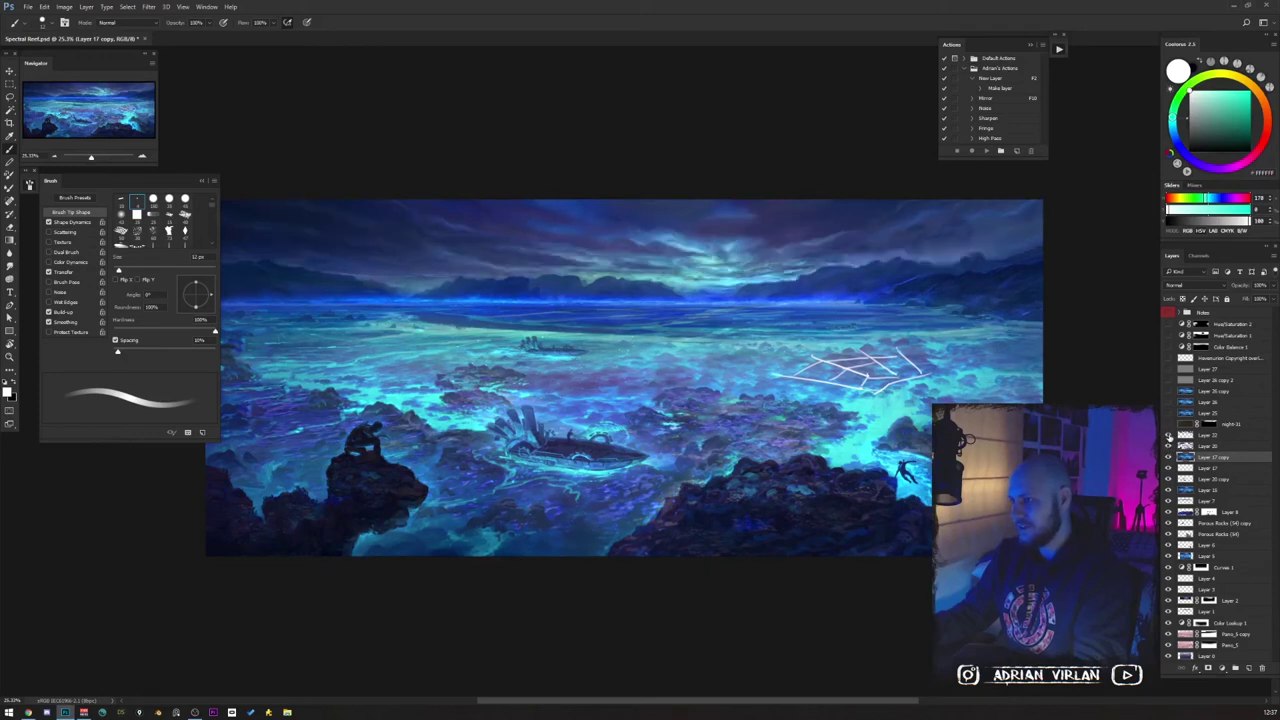
left_click(1168, 437)
Show the Notes group to examine the marked focal points and strange-shape note, and hide it again.
left_click(1168, 313)
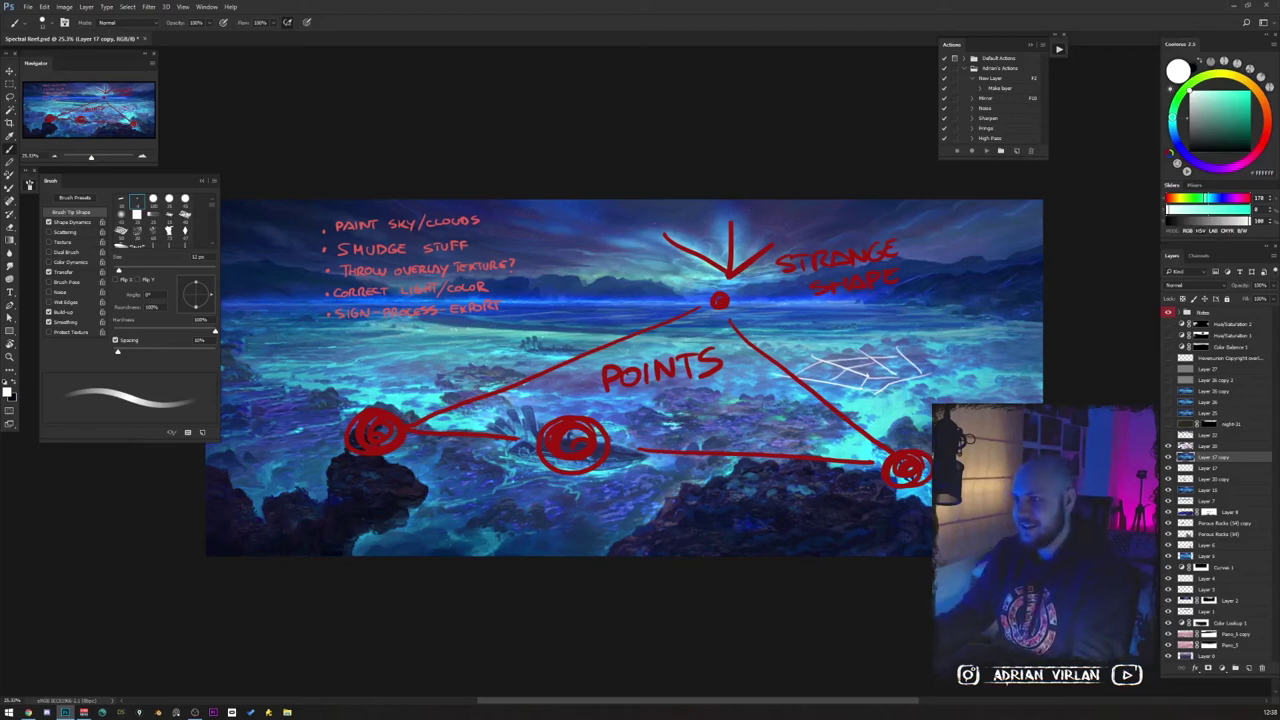
scroll(727, 261, "up", 3)
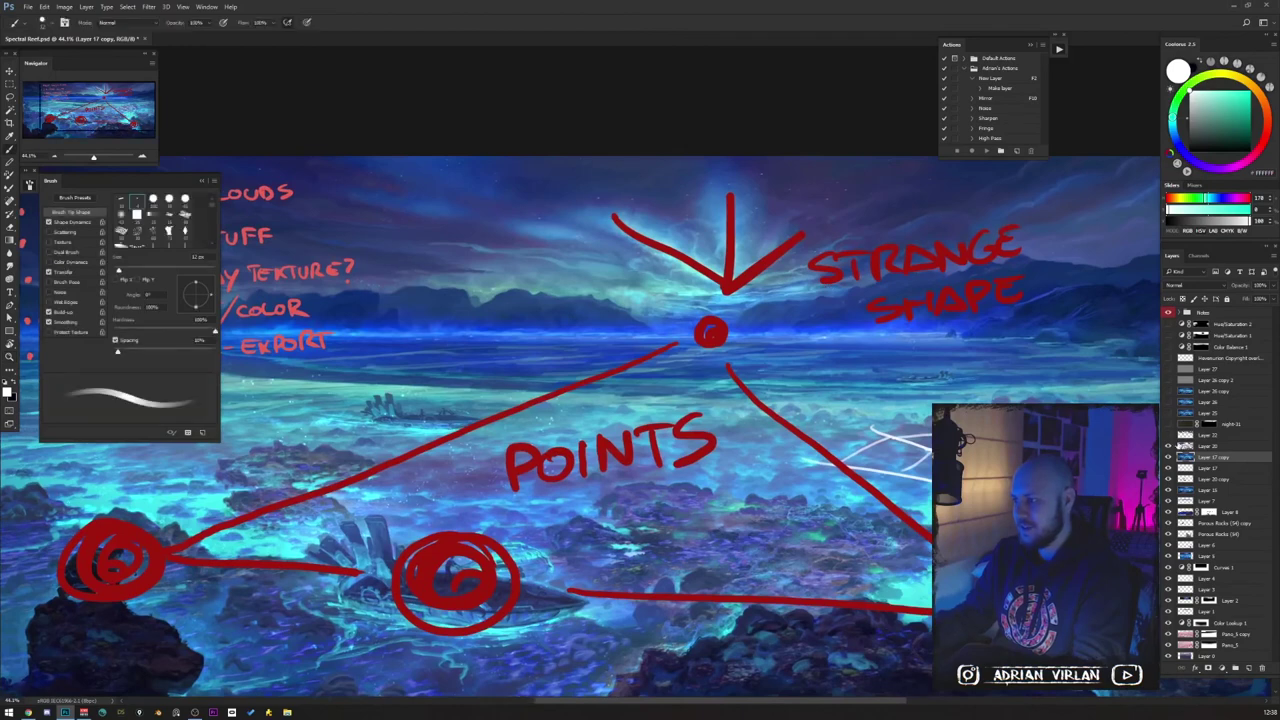
left_click(1169, 313)
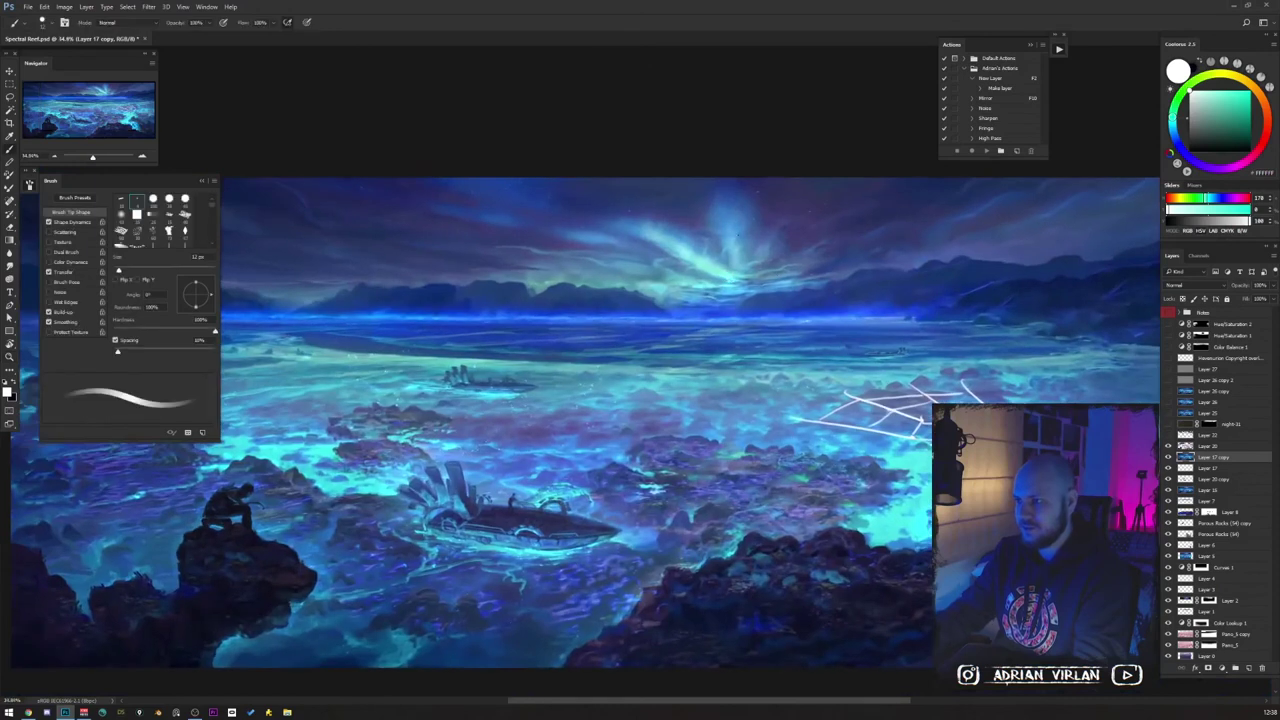
Draw white rays converging on the bright glow above the horizon, and undo them.
mouse_move(726, 197)
left_mouse_down()
mouse_move(738, 296)
mouse_move(616, 210)
left_mouse_up()
left_click_drag(731, 192, 736, 290)
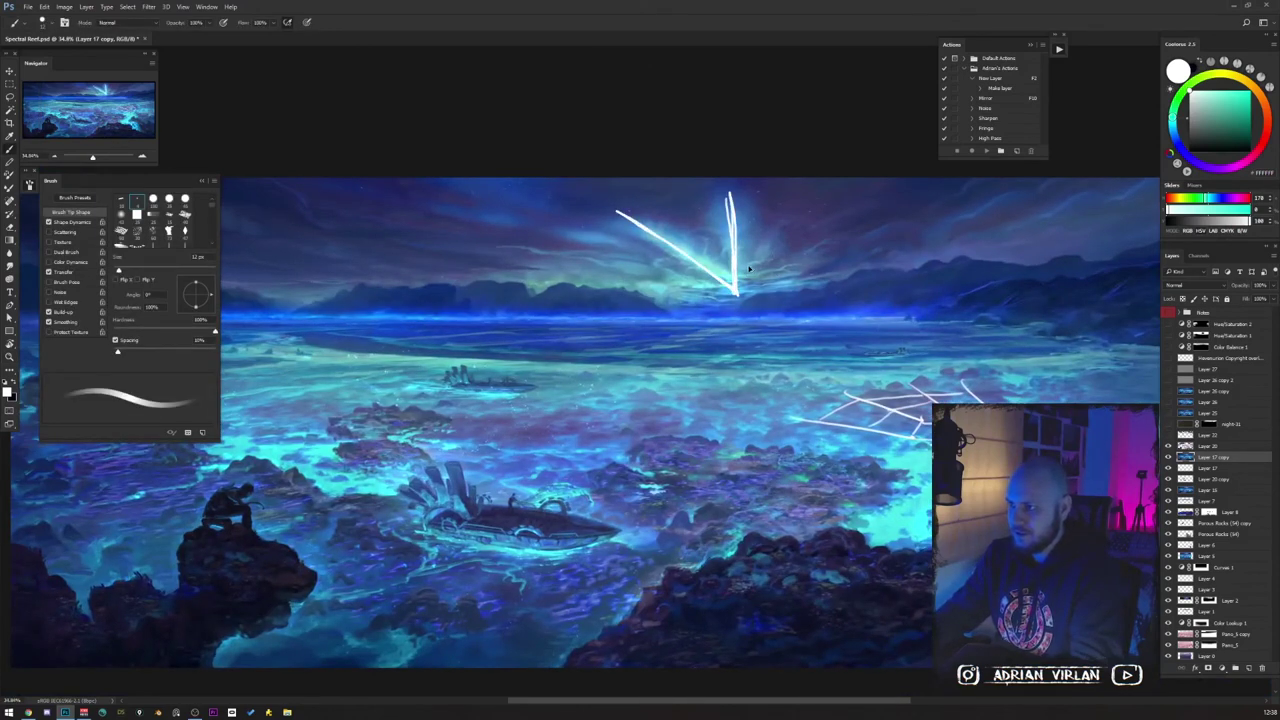
key("Delete")
left_click_drag(636, 218, 724, 284)
left_click_drag(726, 203, 727, 285)
left_click_drag(800, 231, 727, 285)
key("Delete")
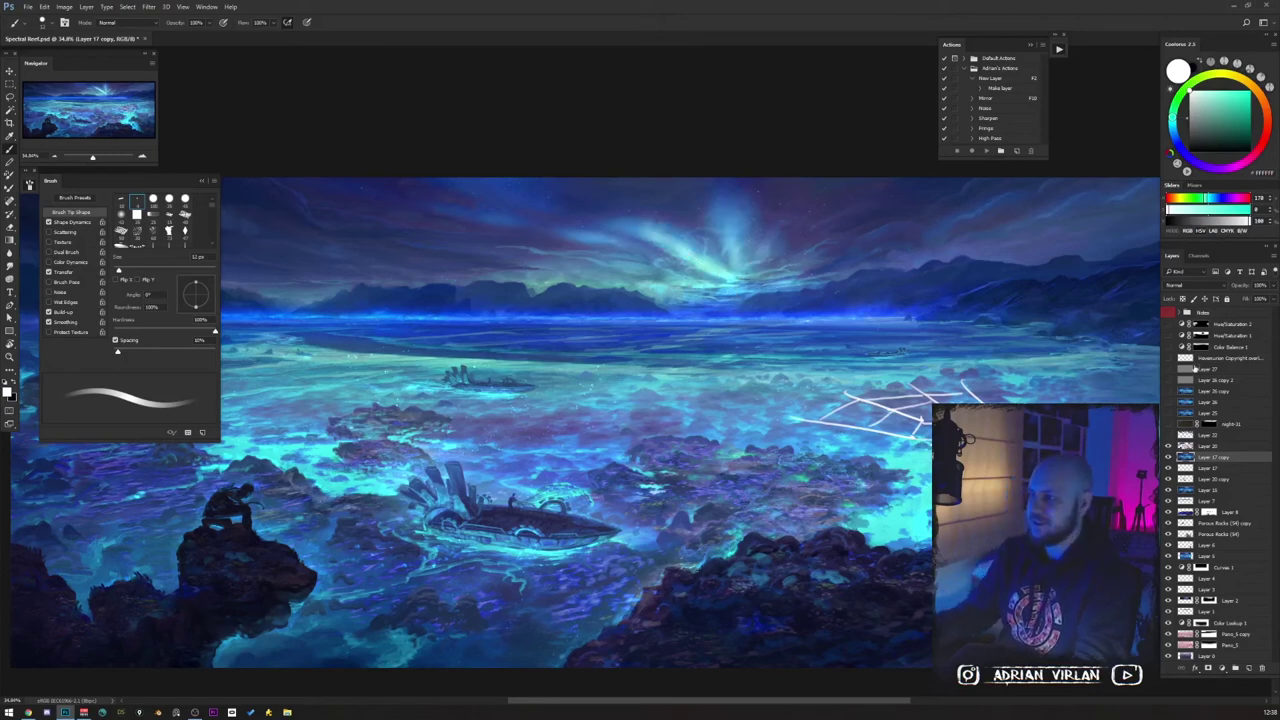
Outline the sky glow with white petal-like shapes in the full painting, and undo the outlines.
key("ctrl+0")
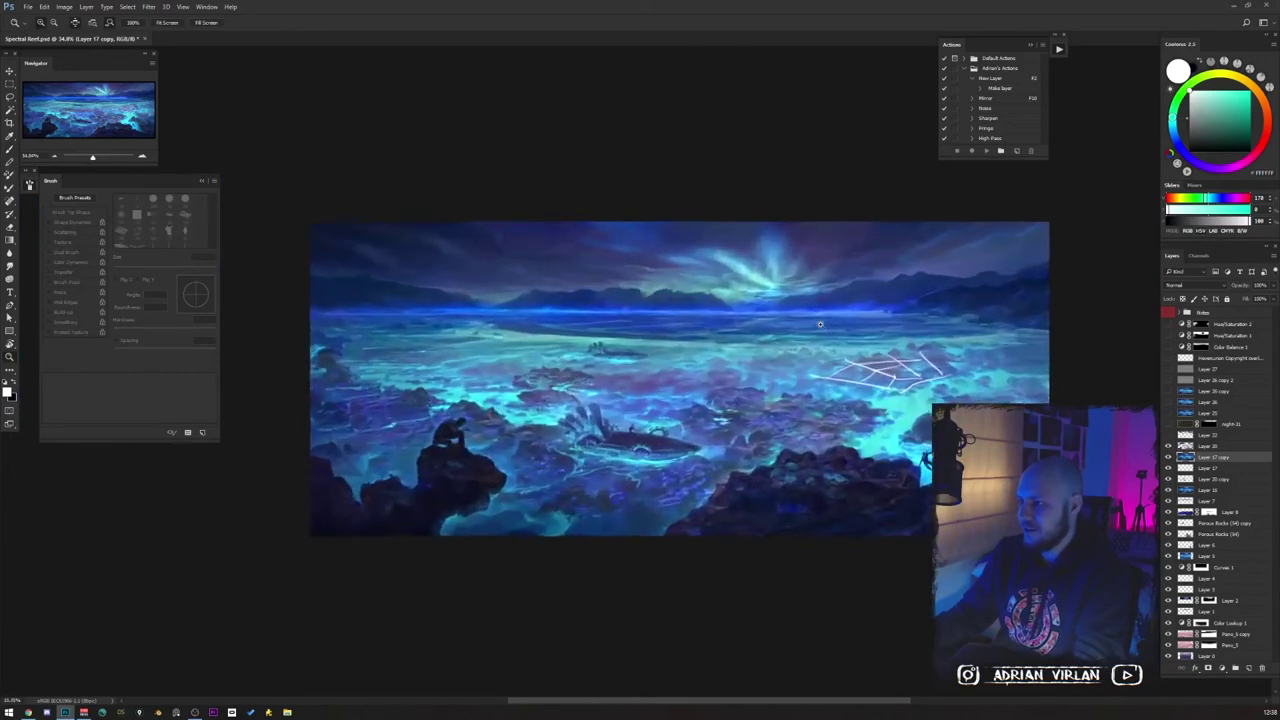
mouse_move(664, 236)
left_mouse_down()
mouse_move(750, 290)
mouse_move(776, 228)
mouse_move(762, 288)
left_mouse_up()
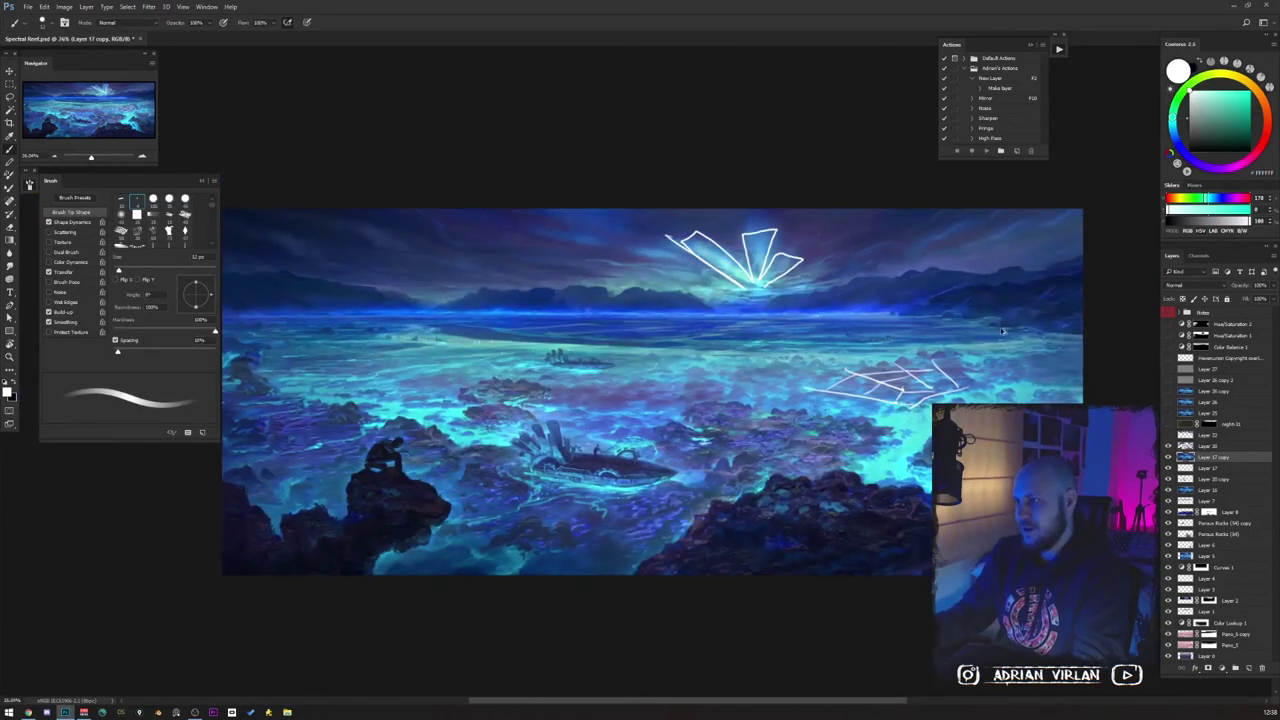
key("Delete")
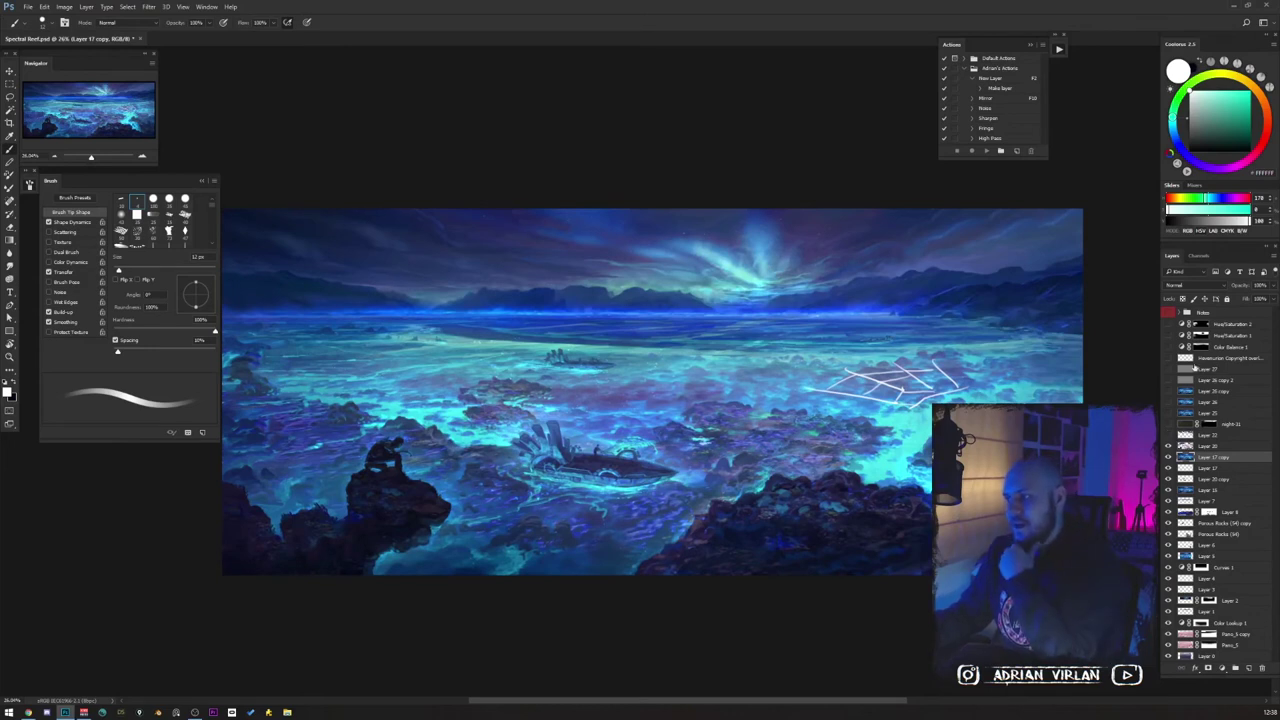
Show the Notes group, mark the PAINT SKY/CLOUDS note and the clouds beside the glow in white, and undo the marks.
left_click(1169, 313)
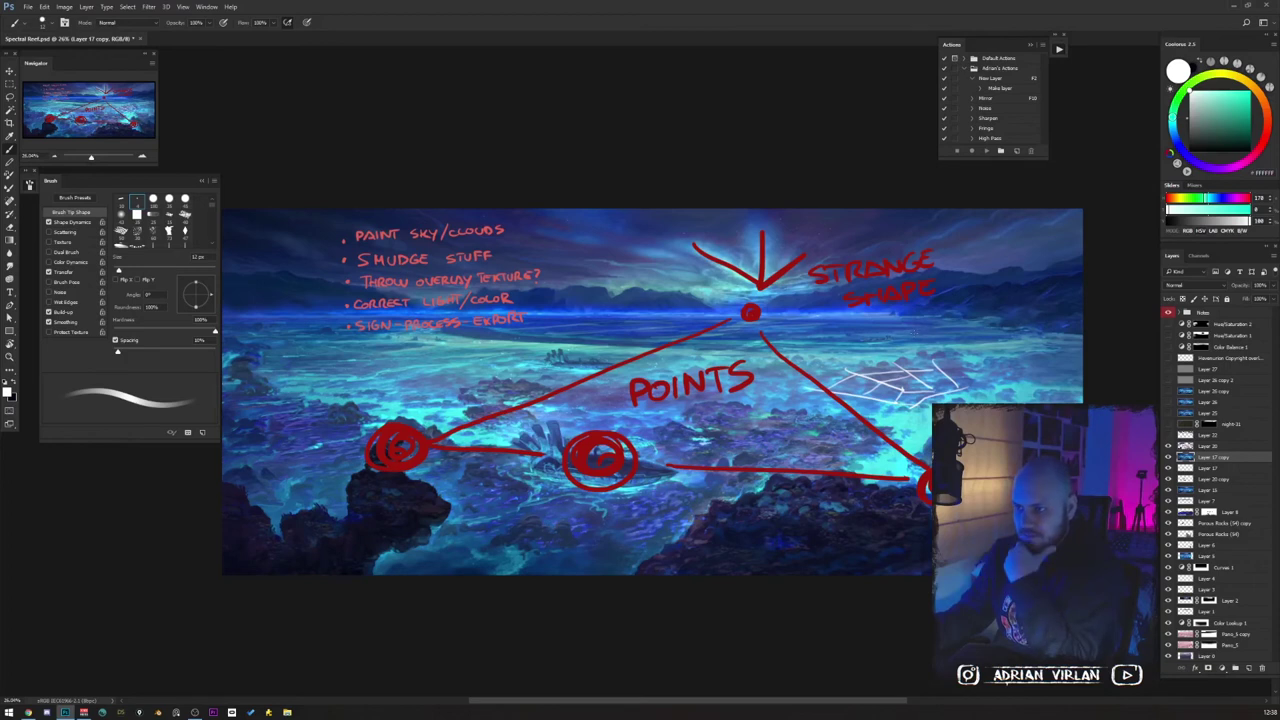
mouse_move(378, 224)
left_mouse_down()
mouse_move(356, 224)
mouse_move(450, 229)
left_mouse_up()
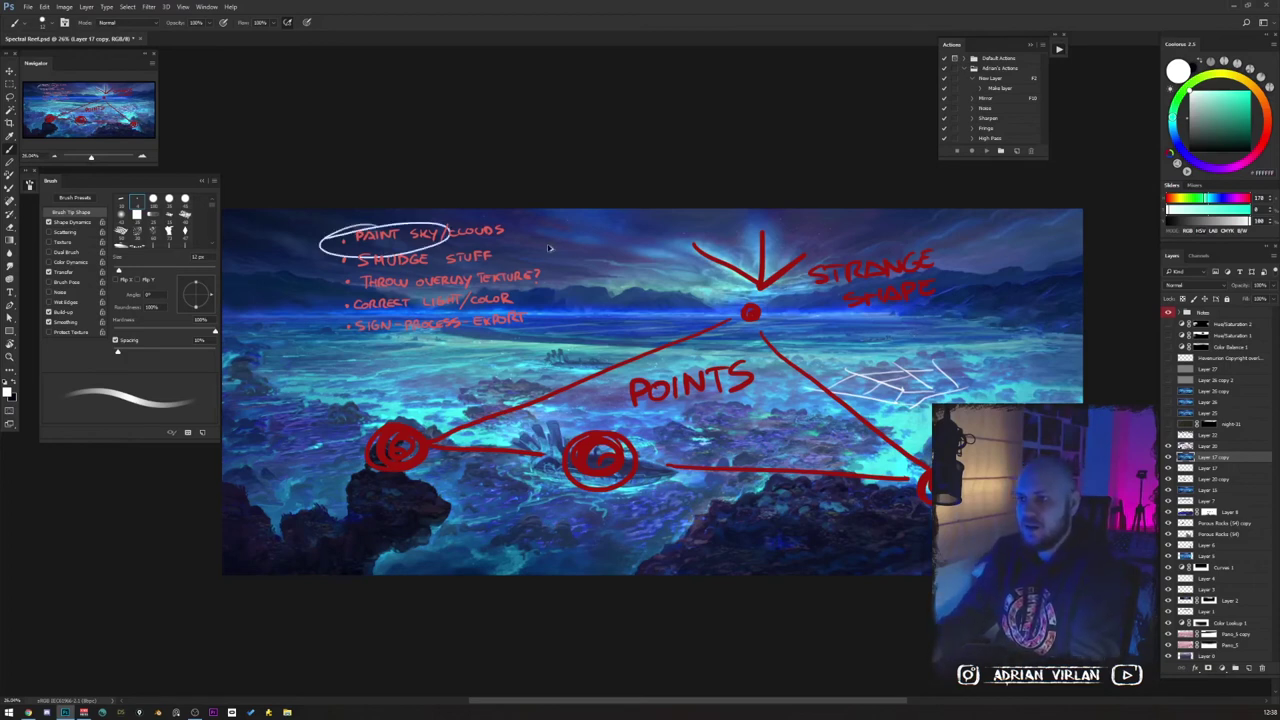
key("ctrl+z")
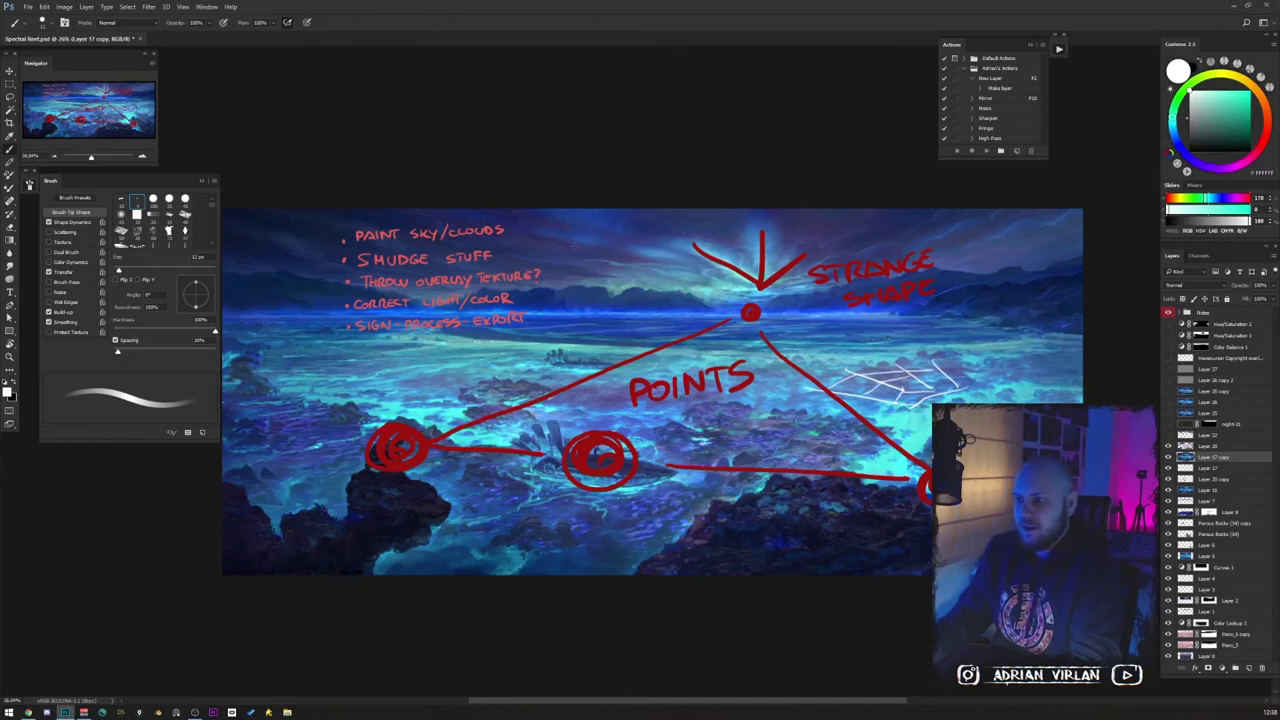
mouse_move(668, 270)
left_mouse_down()
mouse_move(748, 286)
mouse_move(662, 266)
left_mouse_up()
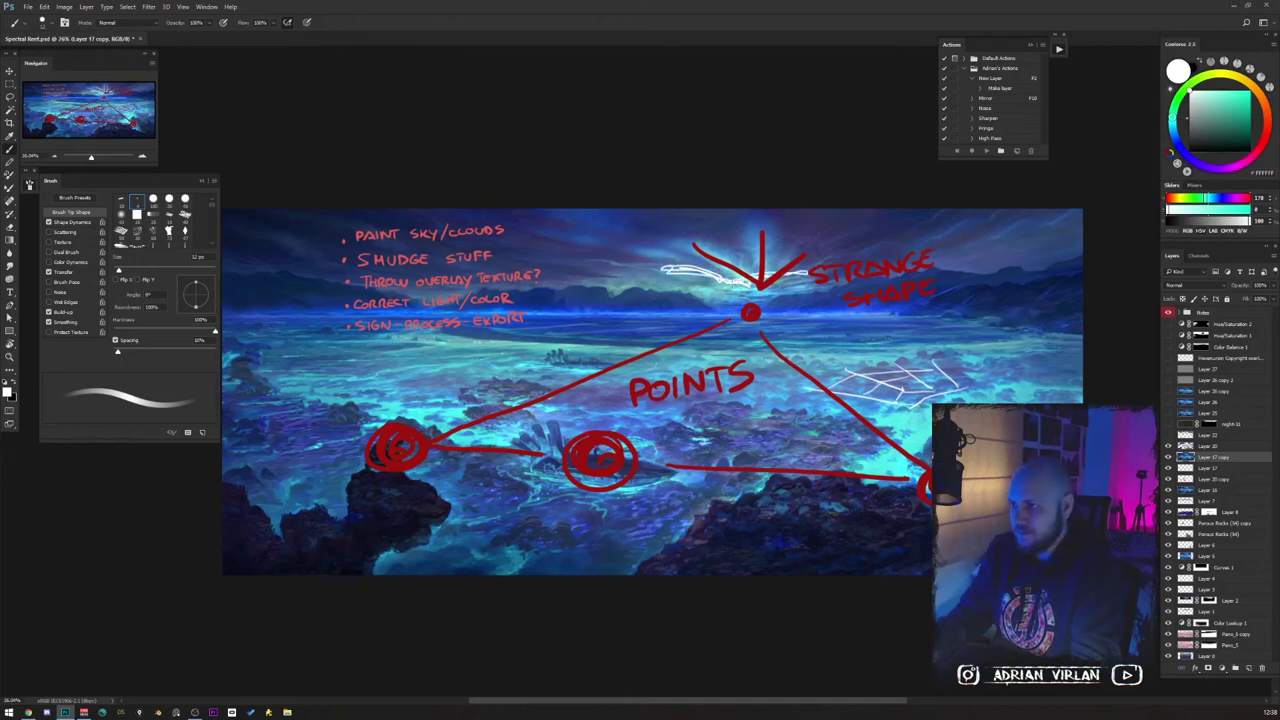
key("ctrl+z")
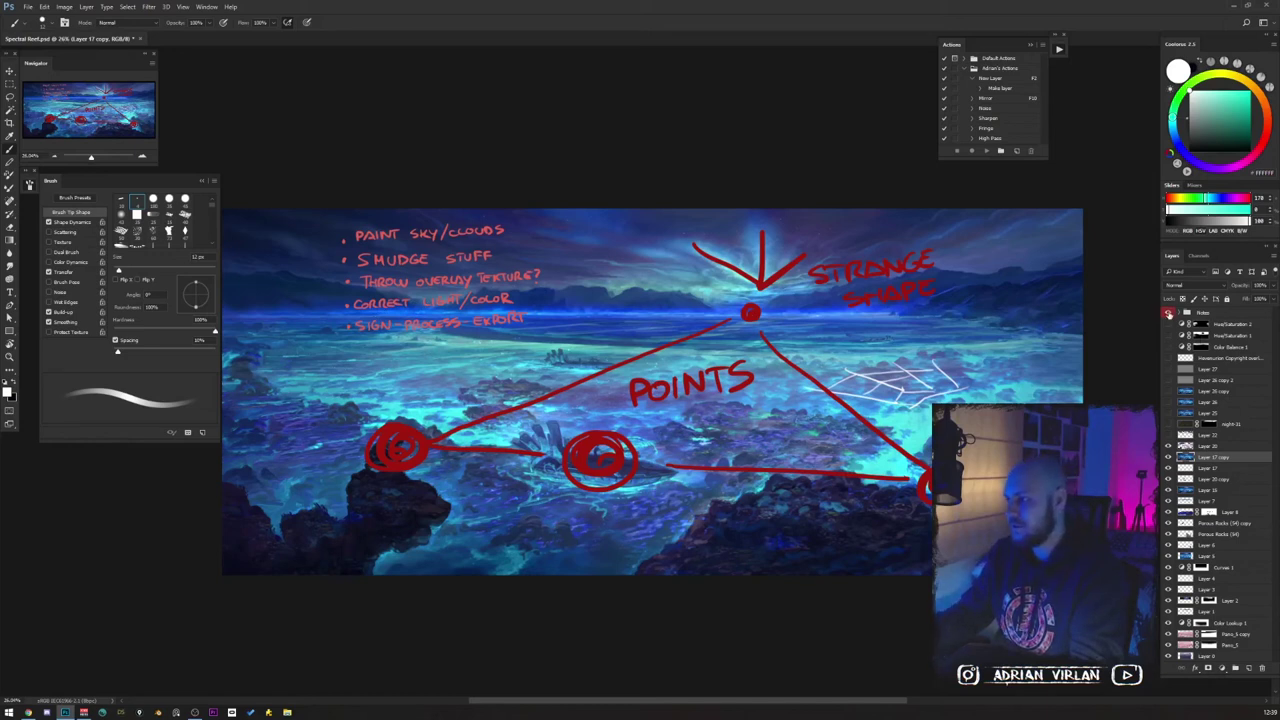
Sweep white ellipses around the triangle of focal points, undo them, and hide the Notes group.
mouse_move(800, 295)
left_mouse_down()
mouse_move(585, 302)
mouse_move(905, 400)
mouse_move(700, 496)
mouse_move(530, 340)
left_mouse_up()
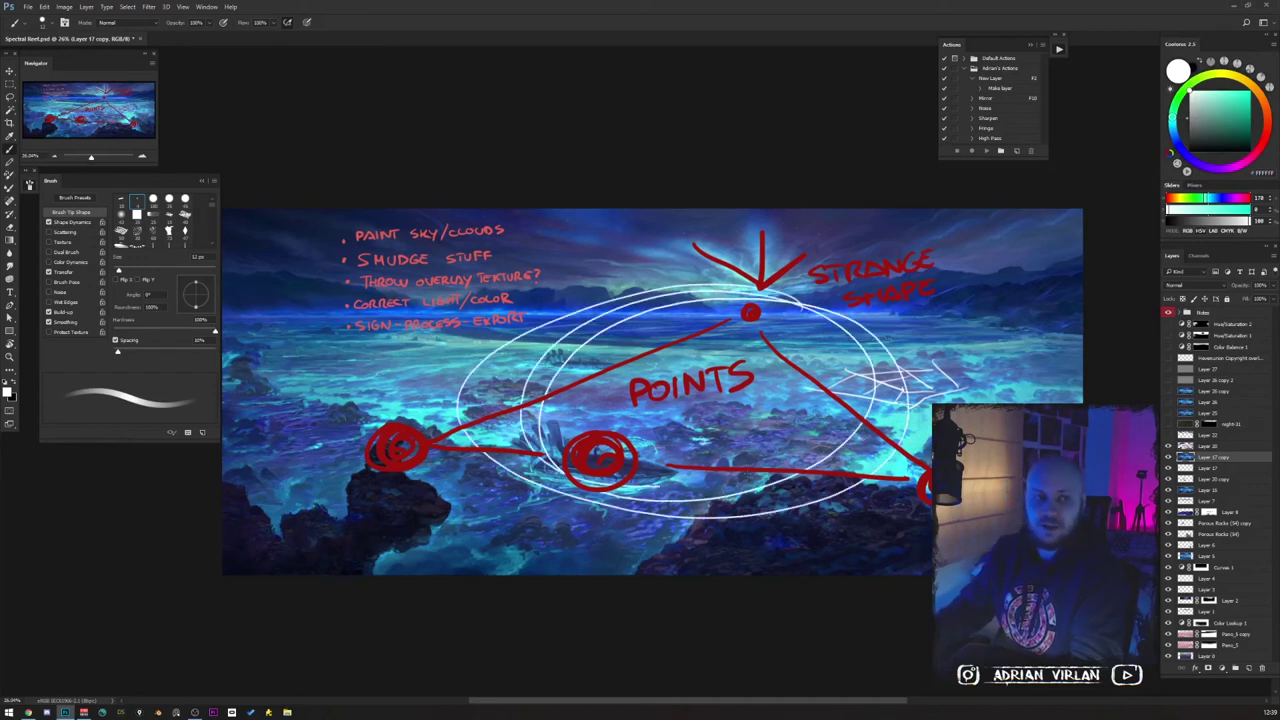
key("ctrl+z")
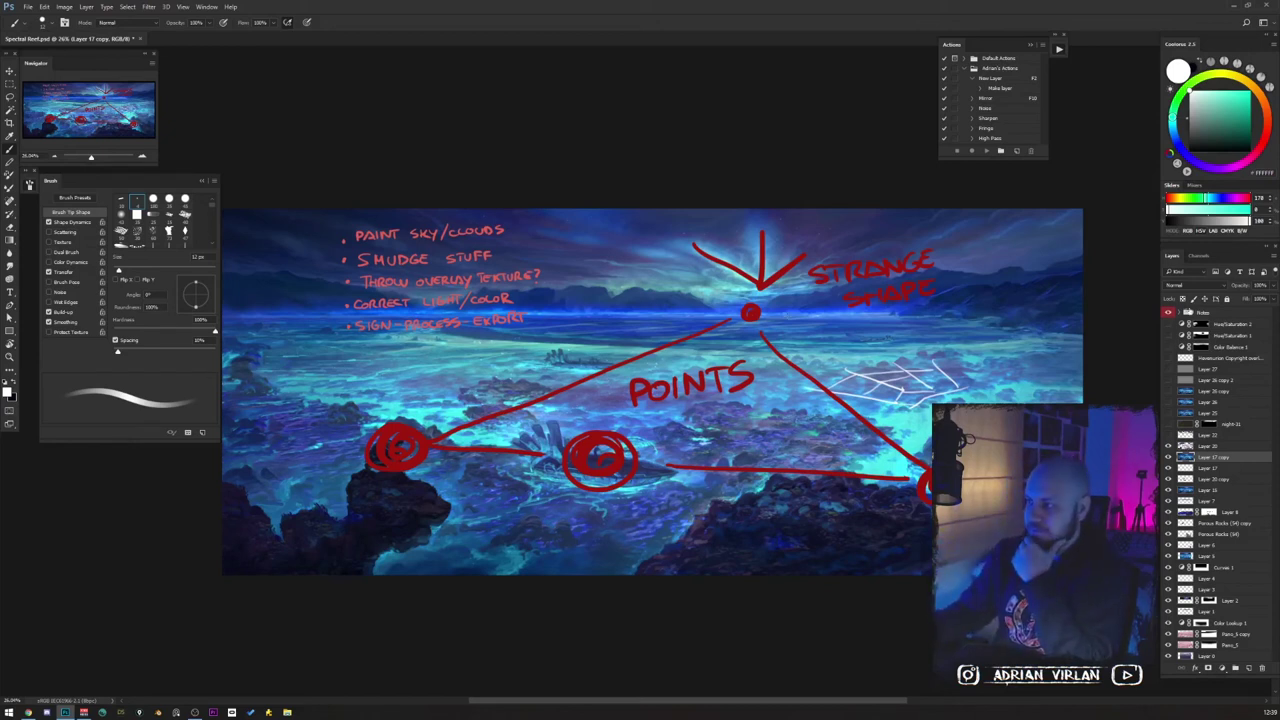
left_click(1168, 313)
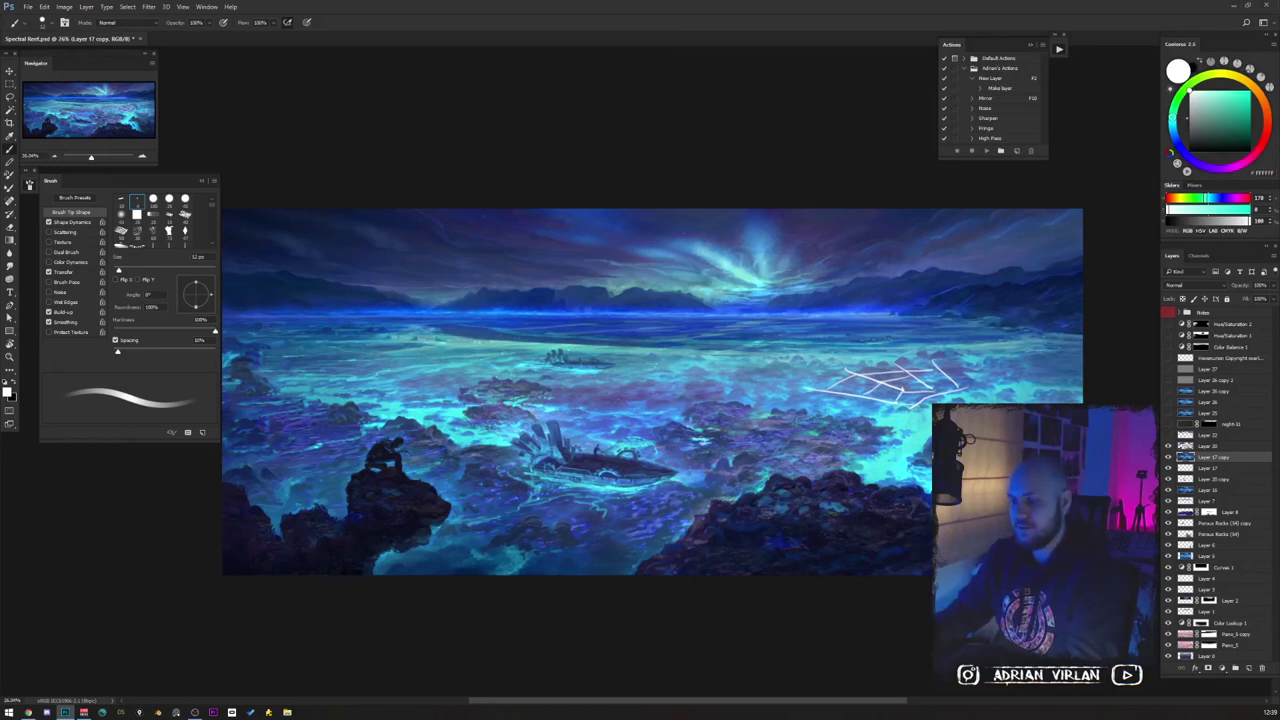
Circle the central boat, the seated figure and the leaping figure in white with looping eye-path lines, and undo the strokes.
mouse_move(616, 406)
left_mouse_down()
mouse_move(662, 436)
mouse_move(650, 420)
left_mouse_up()
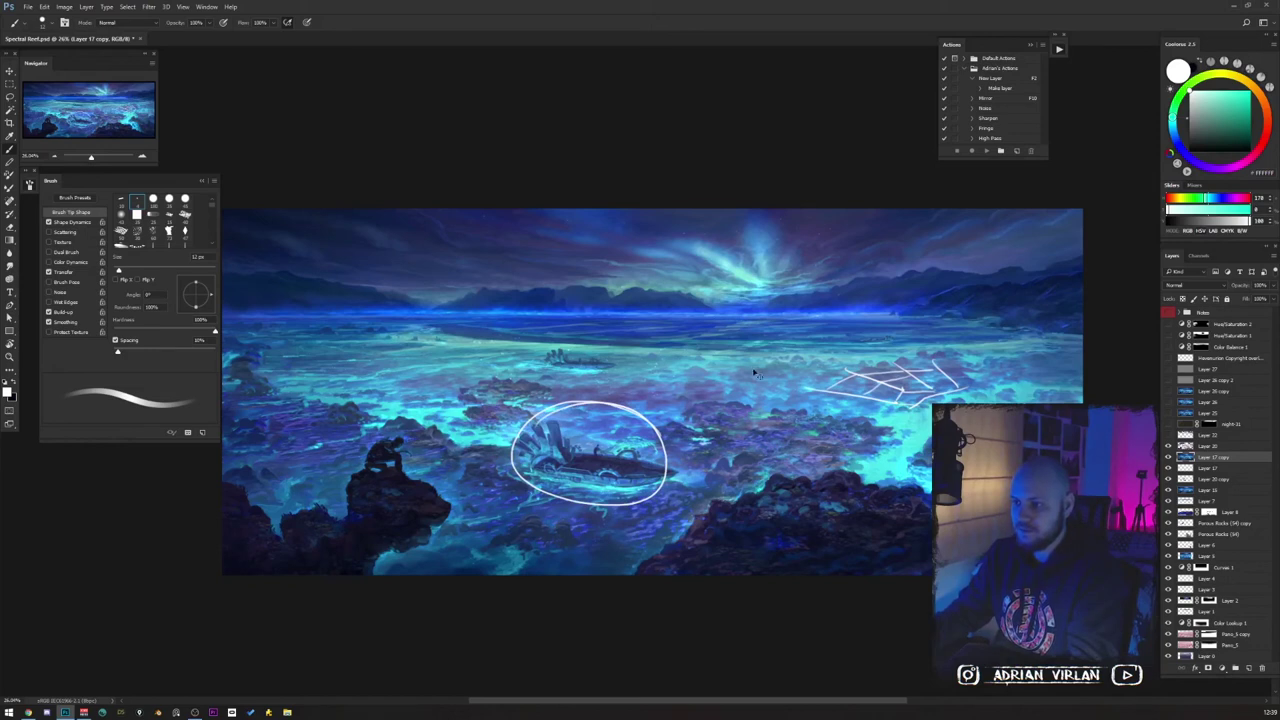
key("ctrl+z")
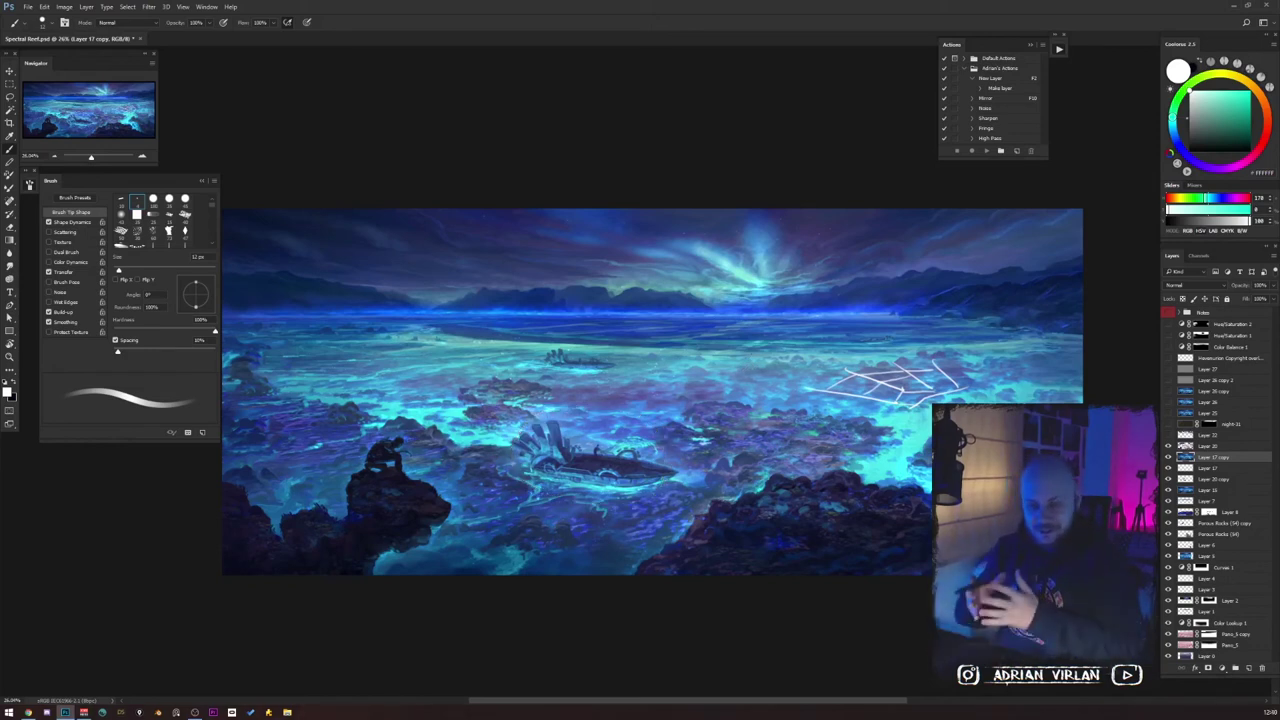
mouse_move(455, 445)
left_mouse_down()
mouse_move(345, 440)
mouse_move(395, 410)
mouse_move(350, 455)
left_mouse_up()
key("ctrl+z")
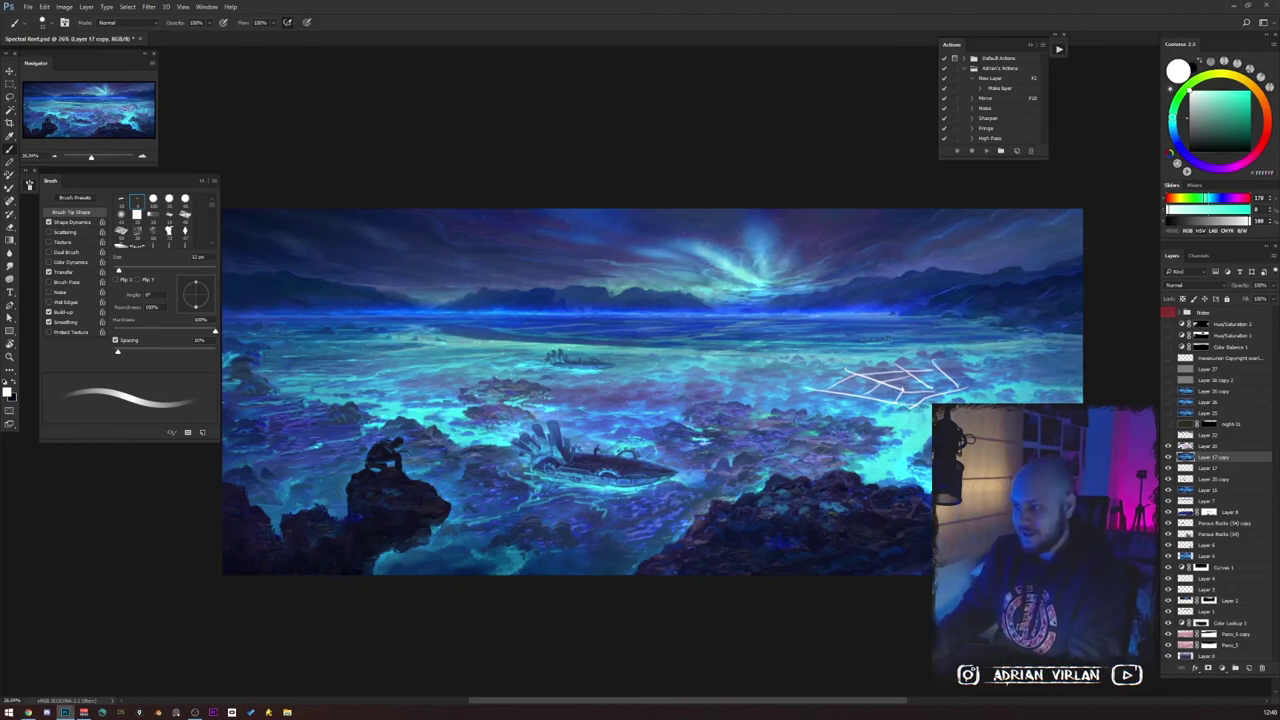
mouse_move(590, 405)
left_mouse_down()
mouse_move(430, 420)
mouse_move(560, 470)
mouse_move(690, 455)
mouse_move(560, 420)
mouse_move(600, 445)
mouse_move(570, 380)
mouse_move(725, 395)
mouse_move(918, 500)
mouse_move(940, 495)
left_mouse_up()
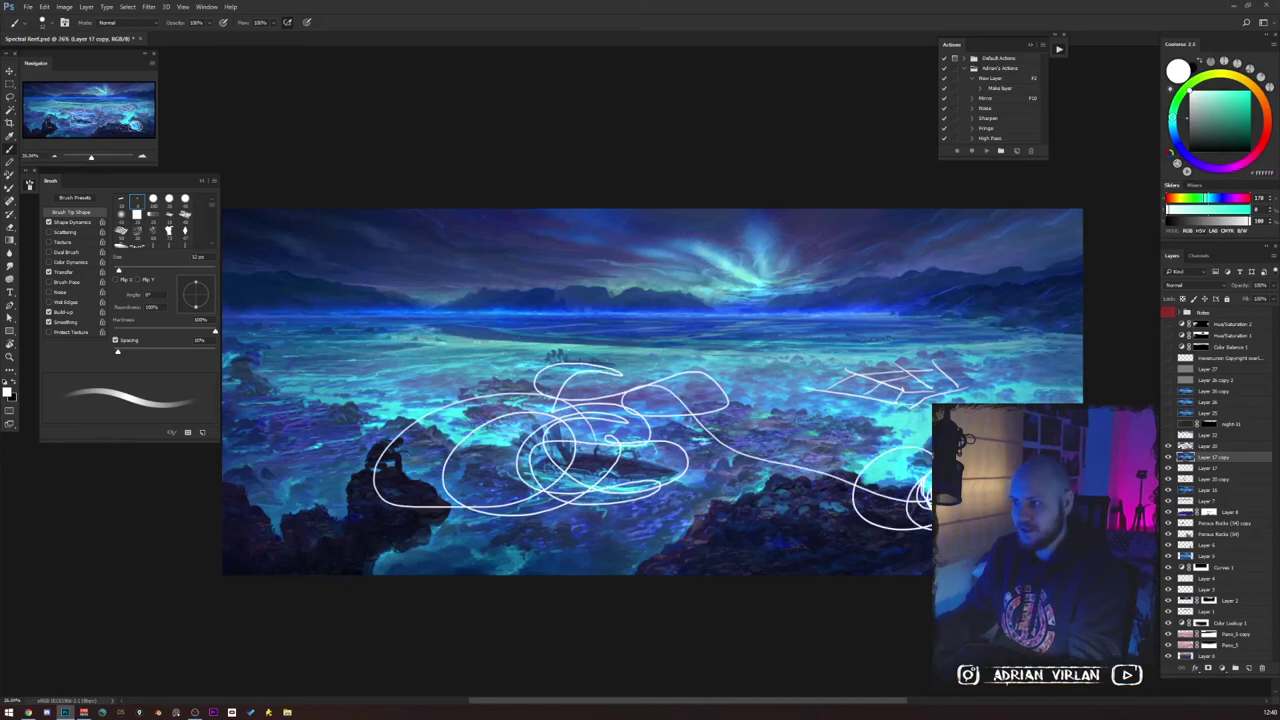
key("ctrl+z")
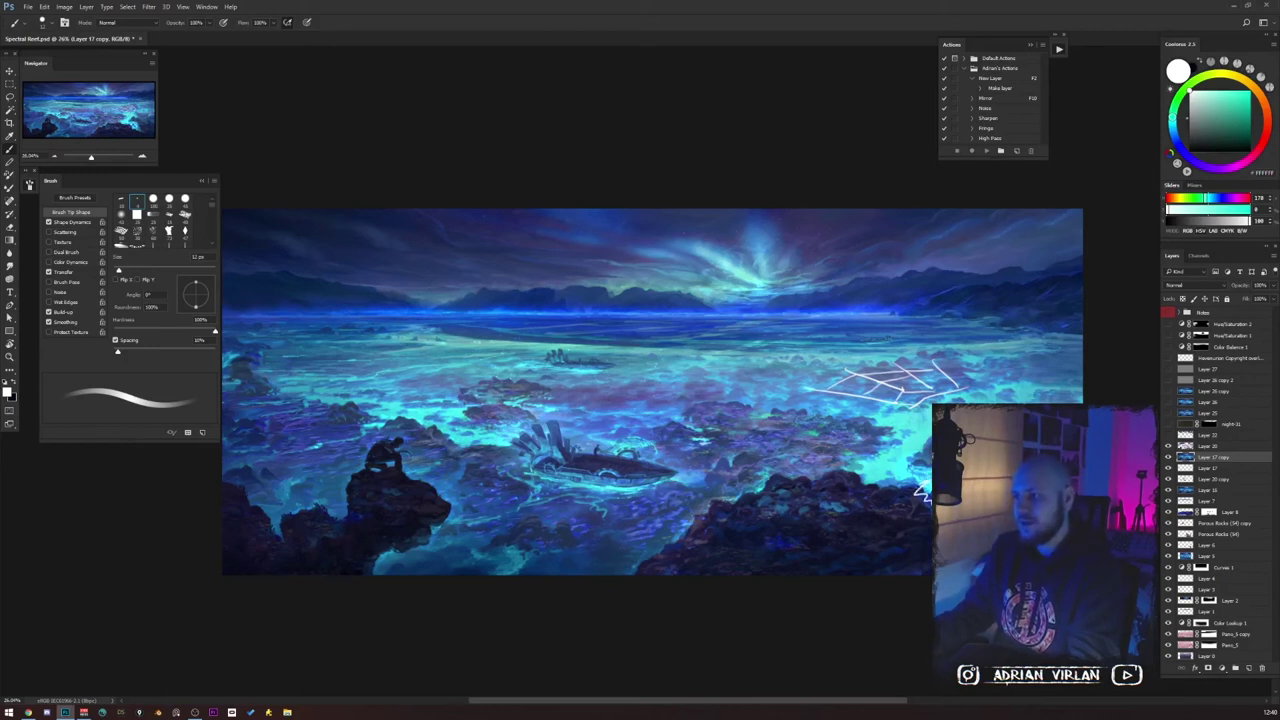
mouse_move(900, 450)
left_mouse_down()
mouse_move(675, 405)
mouse_move(669, 383)
mouse_move(688, 440)
mouse_move(742, 400)
left_mouse_up()
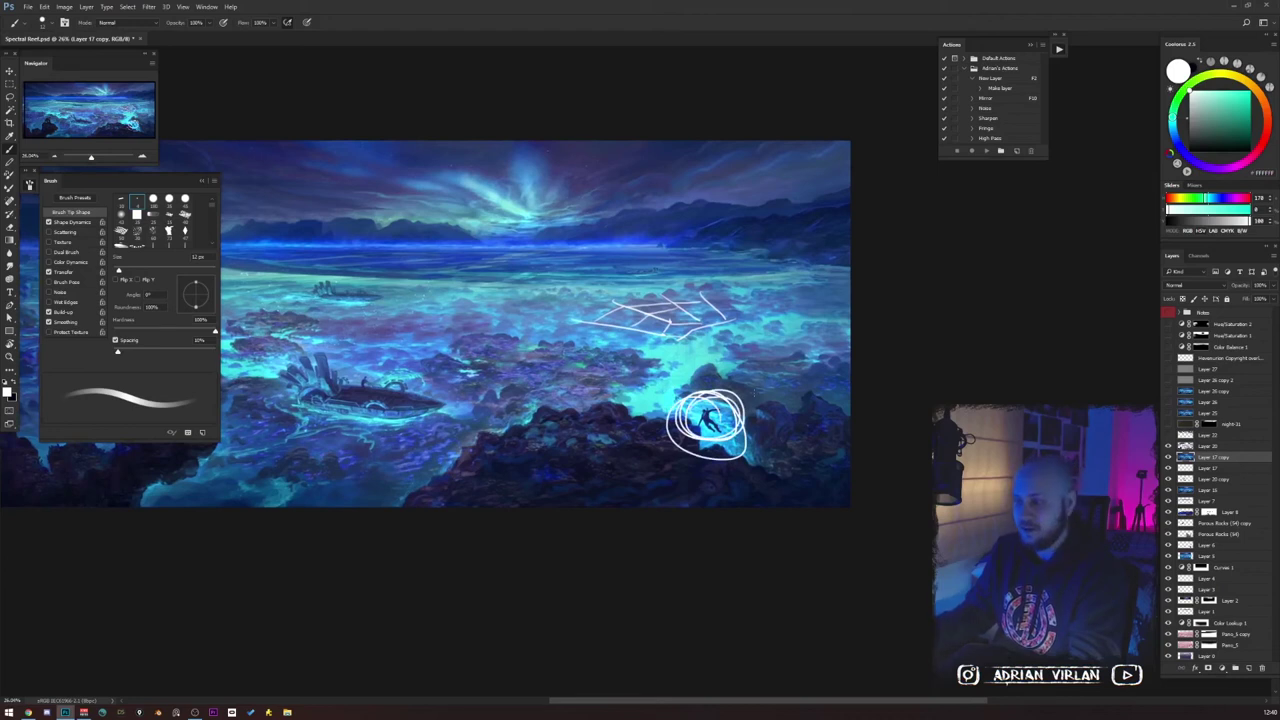
Toggle the cloud layer just below night 01 and compare the sky, boats and seated figure up close.
left_click(1168, 437)
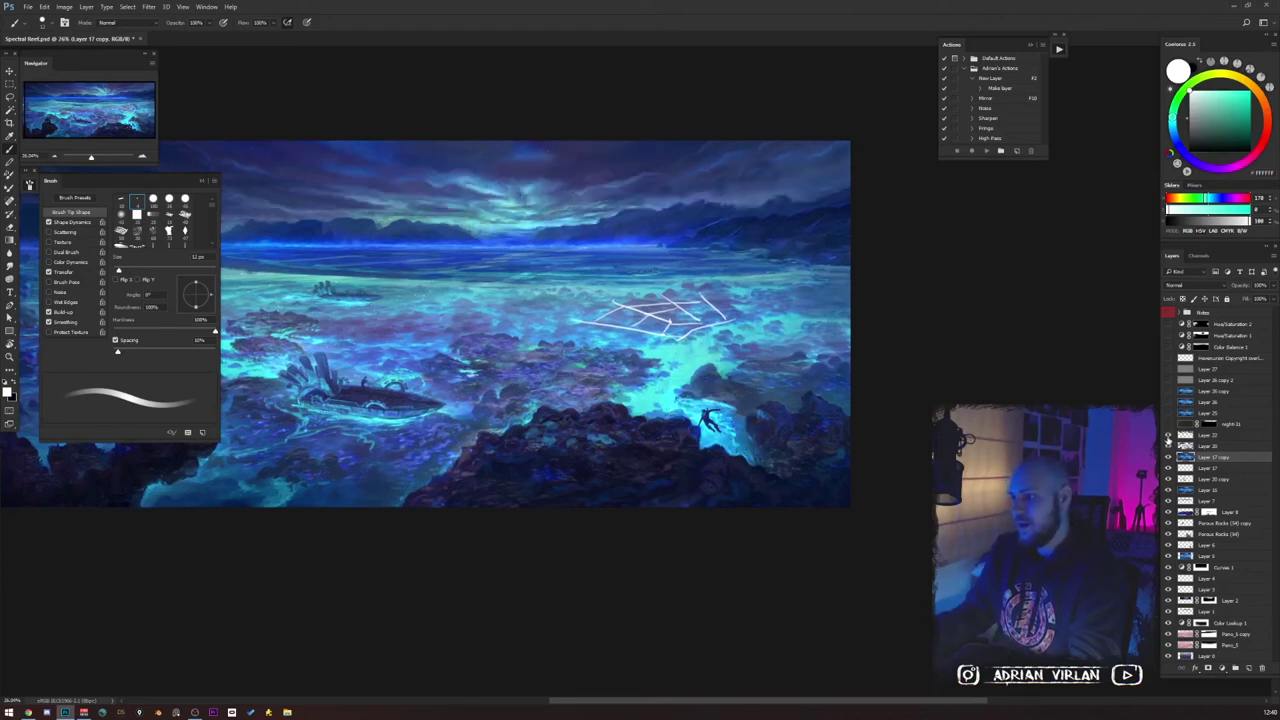
left_click_drag(800, 390, 1000, 453)
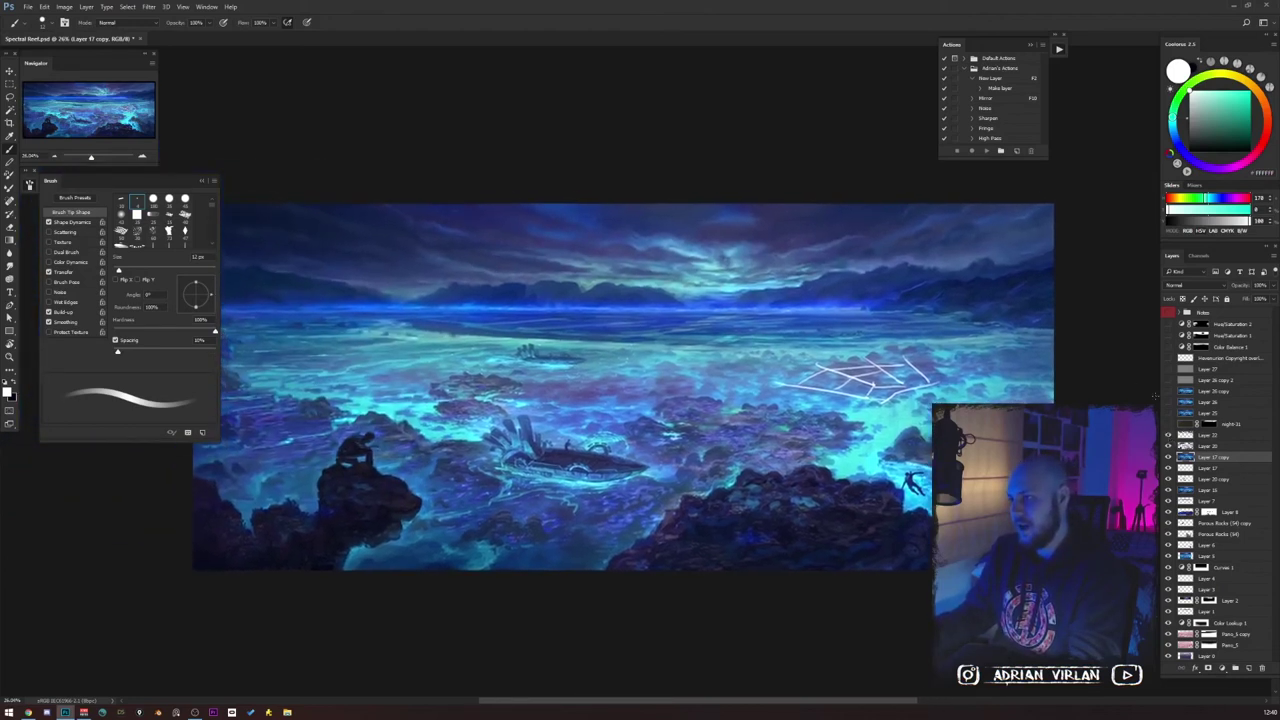
key("z")
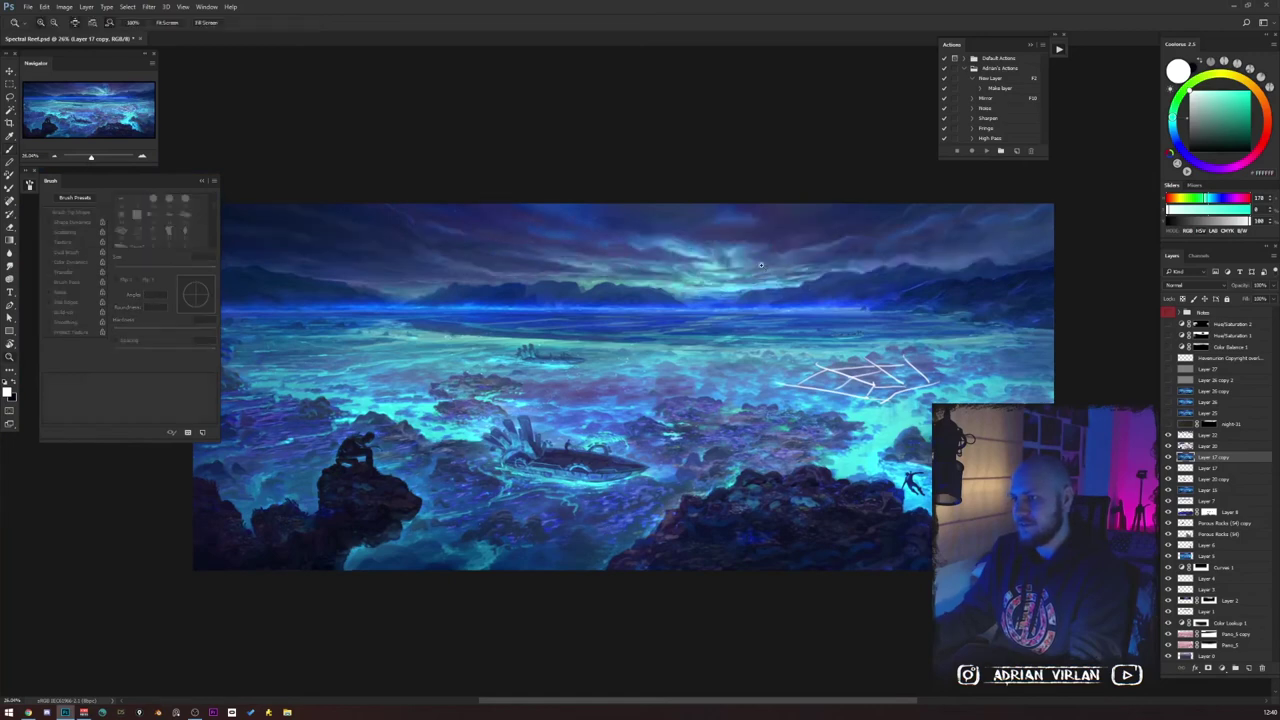
left_click(747, 248)
key("b")
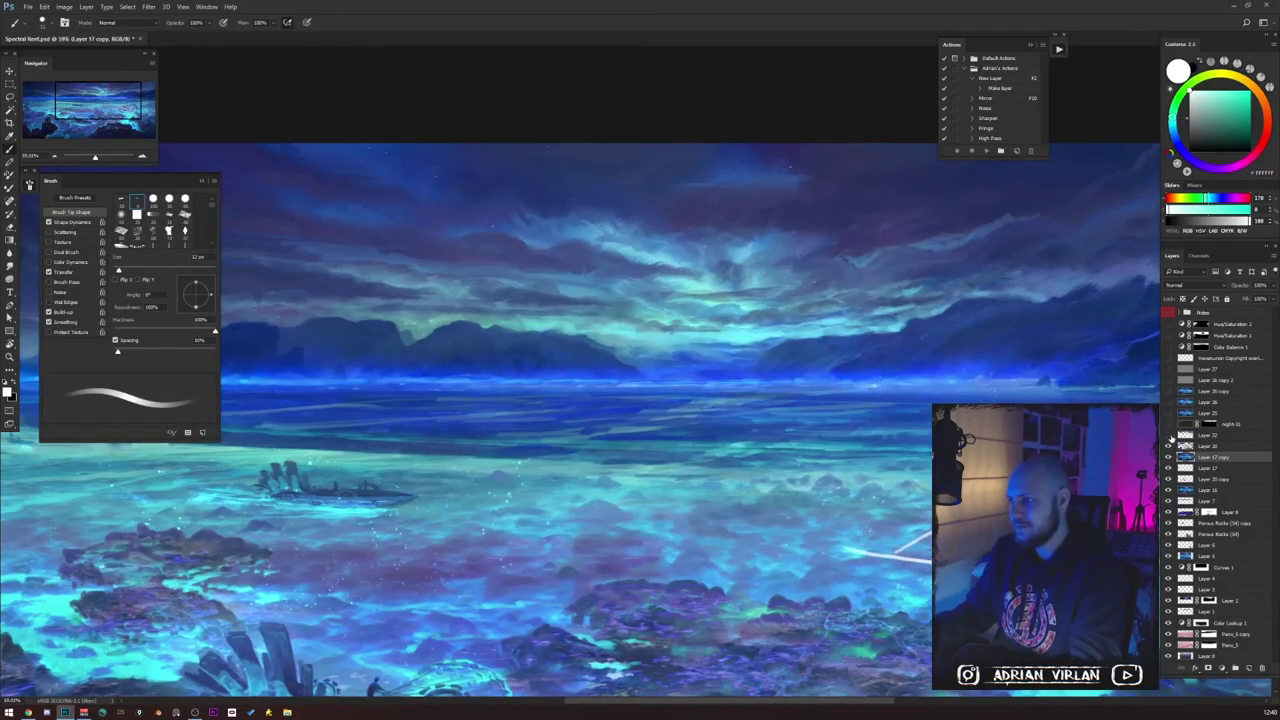
left_click(1170, 436)
left_click(1170, 437)
left_click(1170, 437)
left_click(1170, 437)
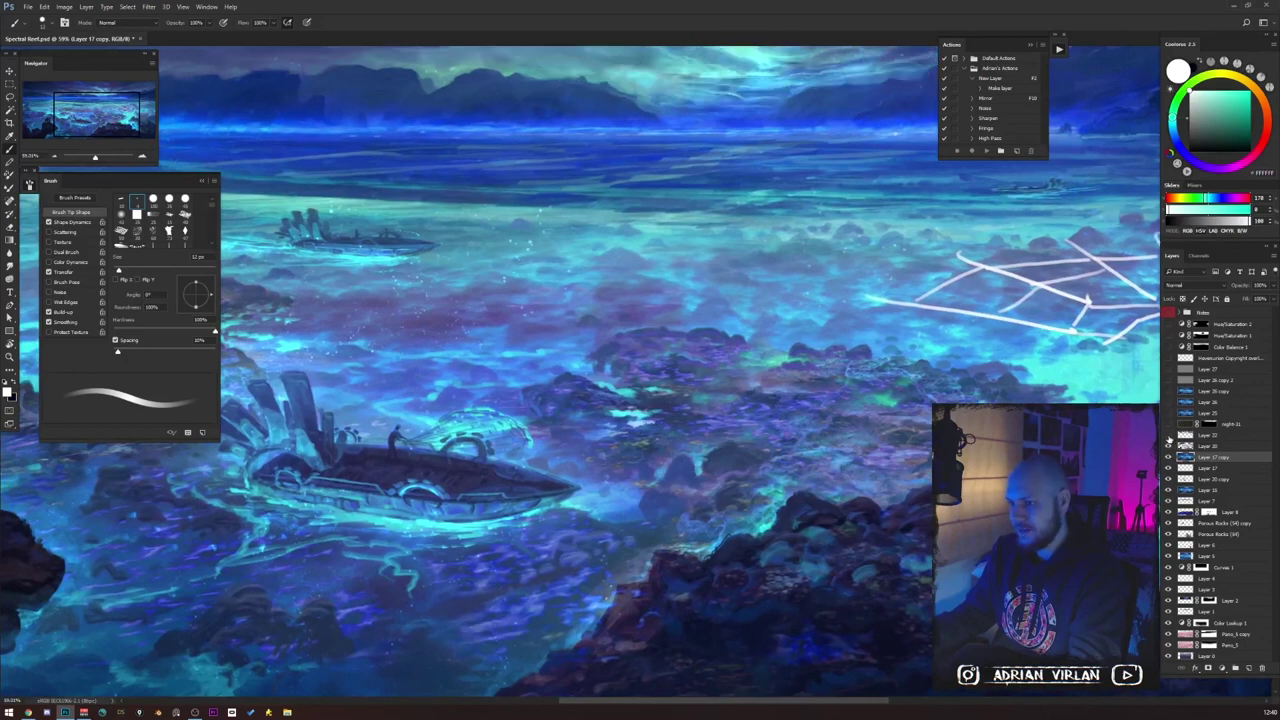
left_click(1170, 437)
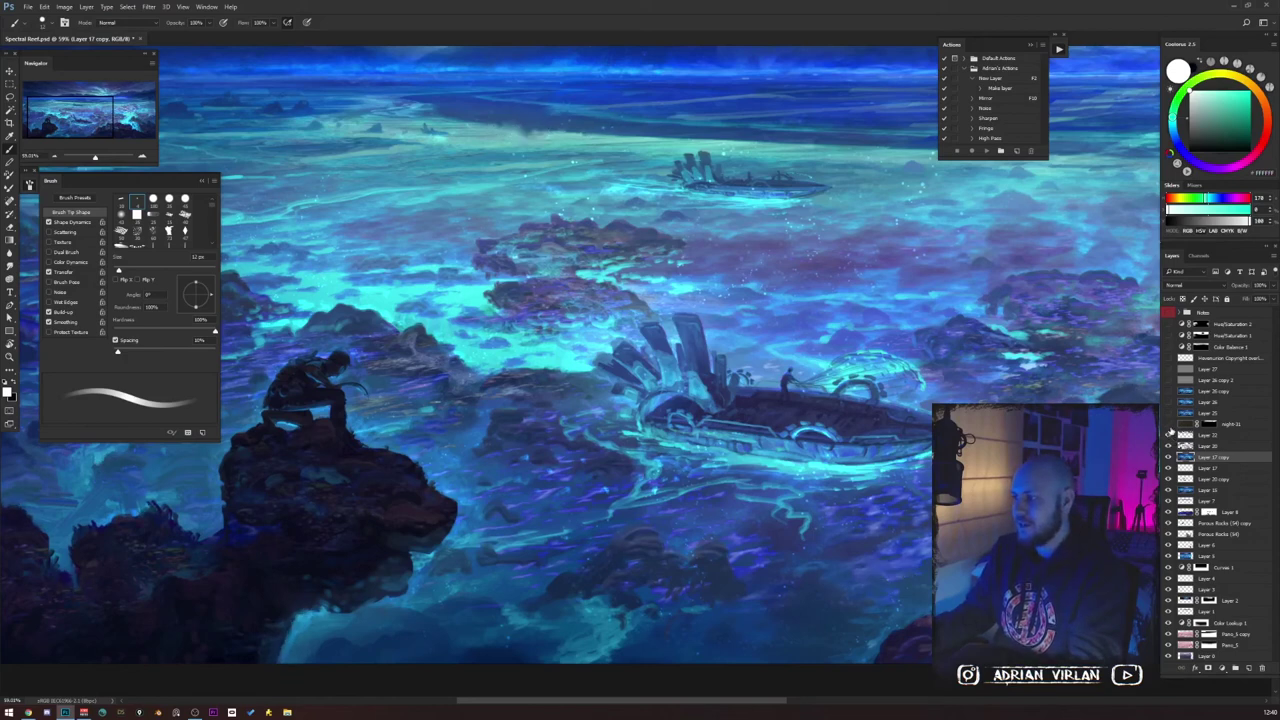
Show the night 01 layer and compare the starry sky with and without it, close up and in the whole painting.
scroll(1060, 347, "up", 5)
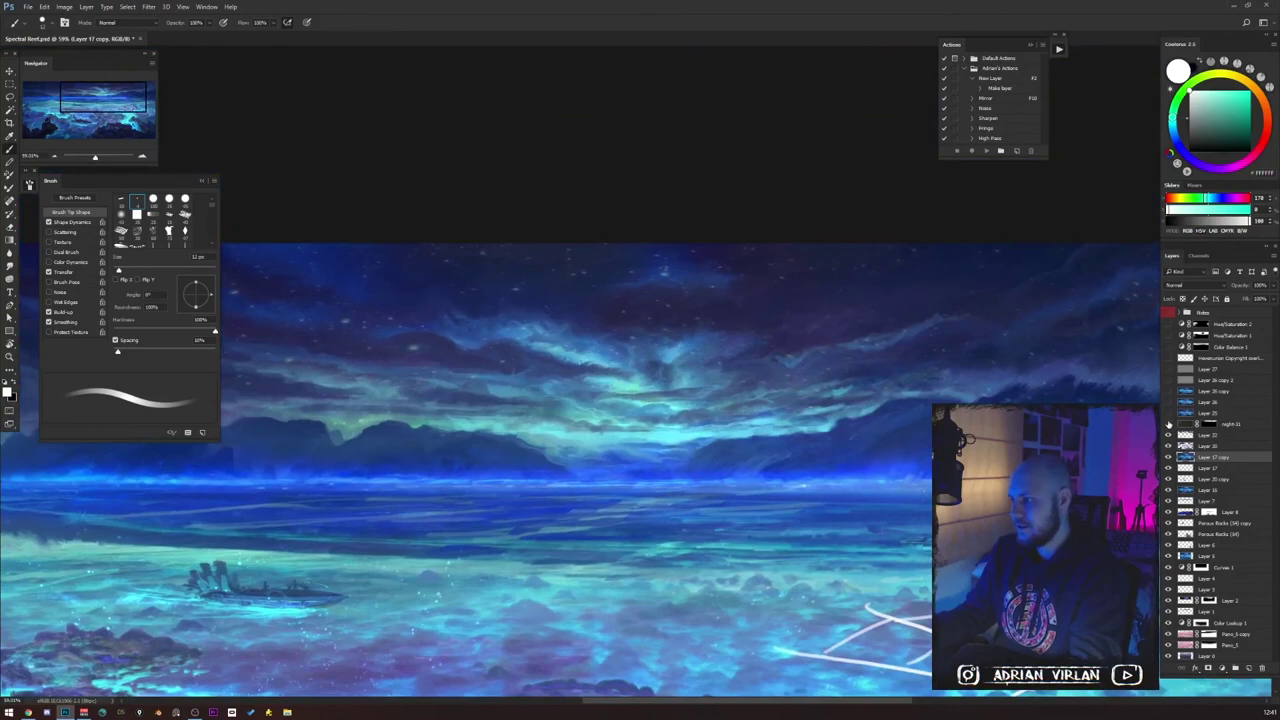
left_click(1168, 424)
left_click(1167, 424)
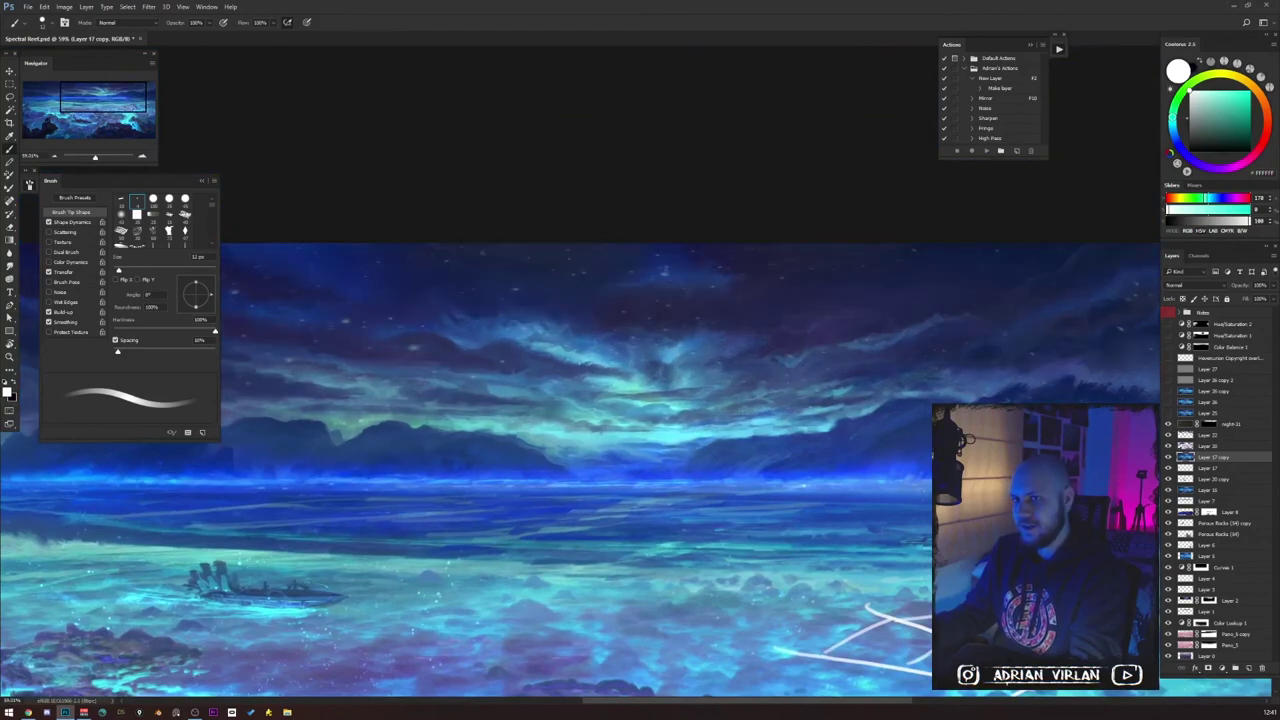
scroll(609, 483, "down", 3)
scroll(609, 483, "up", 1)
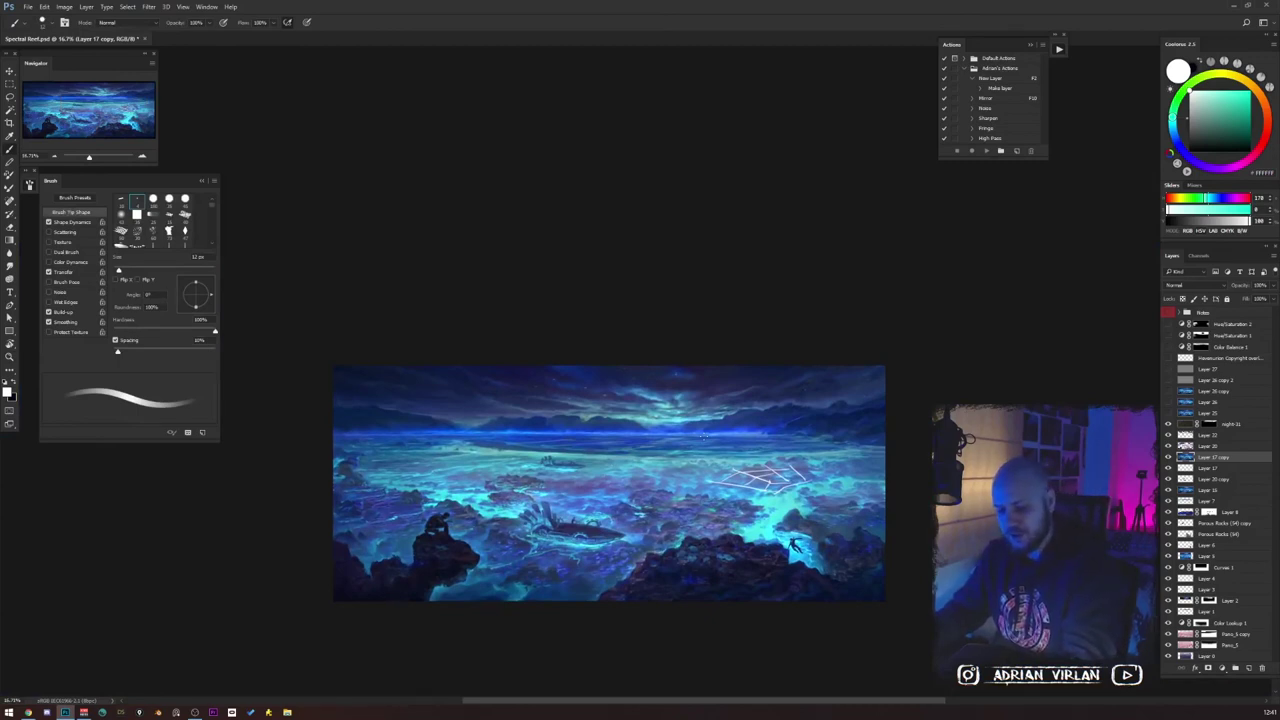
Preview the painting in grayscale and hide the night 01 layer to check the sky's values.
key("ctrl+y")
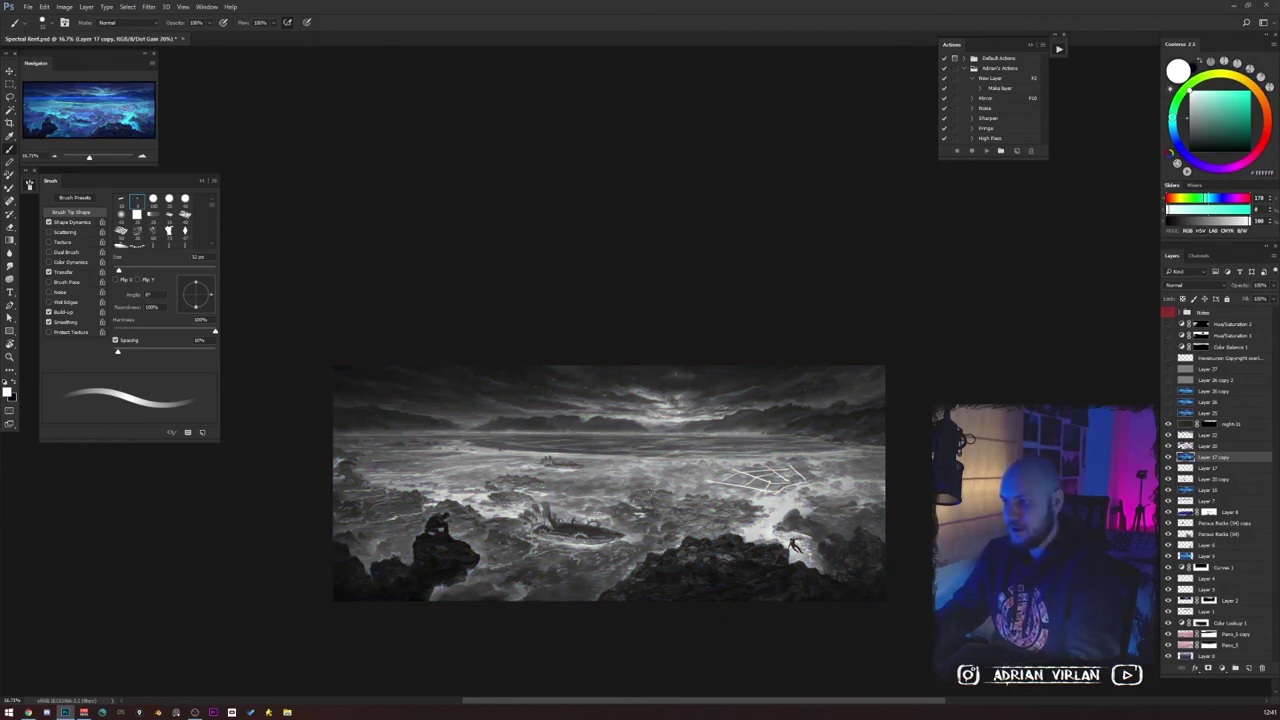
left_click_drag(636, 519, 696, 454)
key("z")
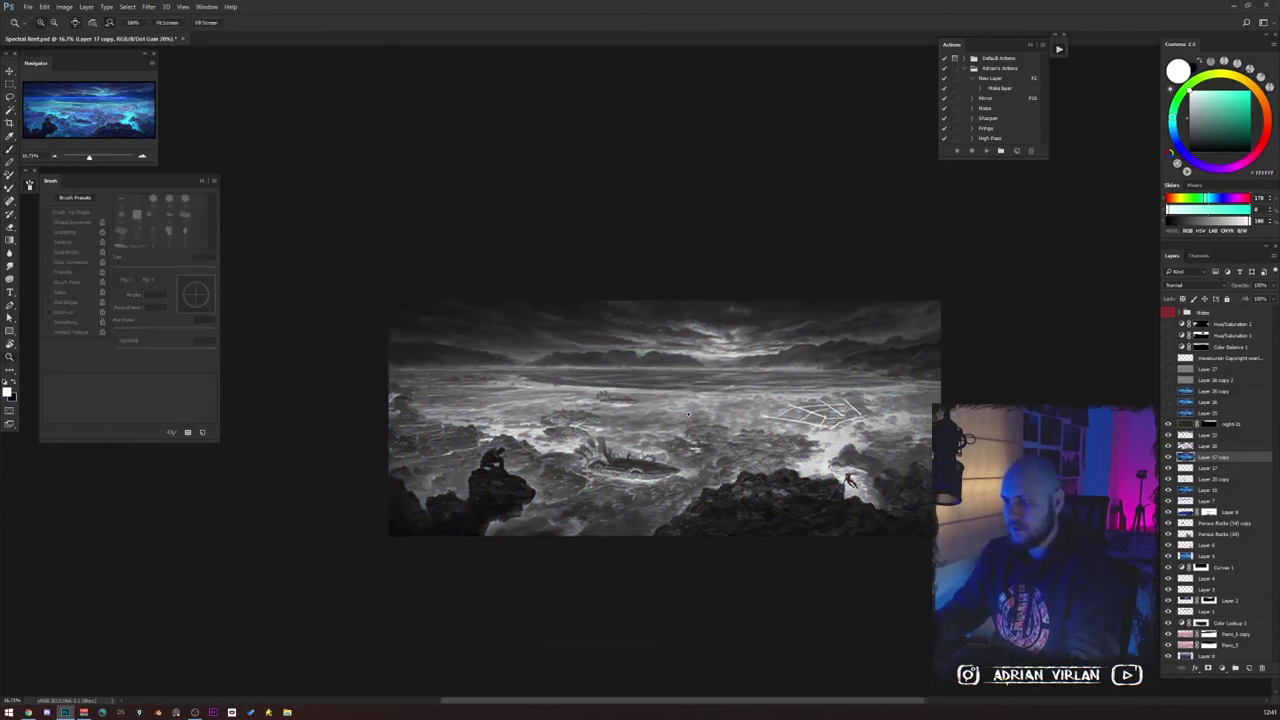
left_click(693, 407)
key("b")
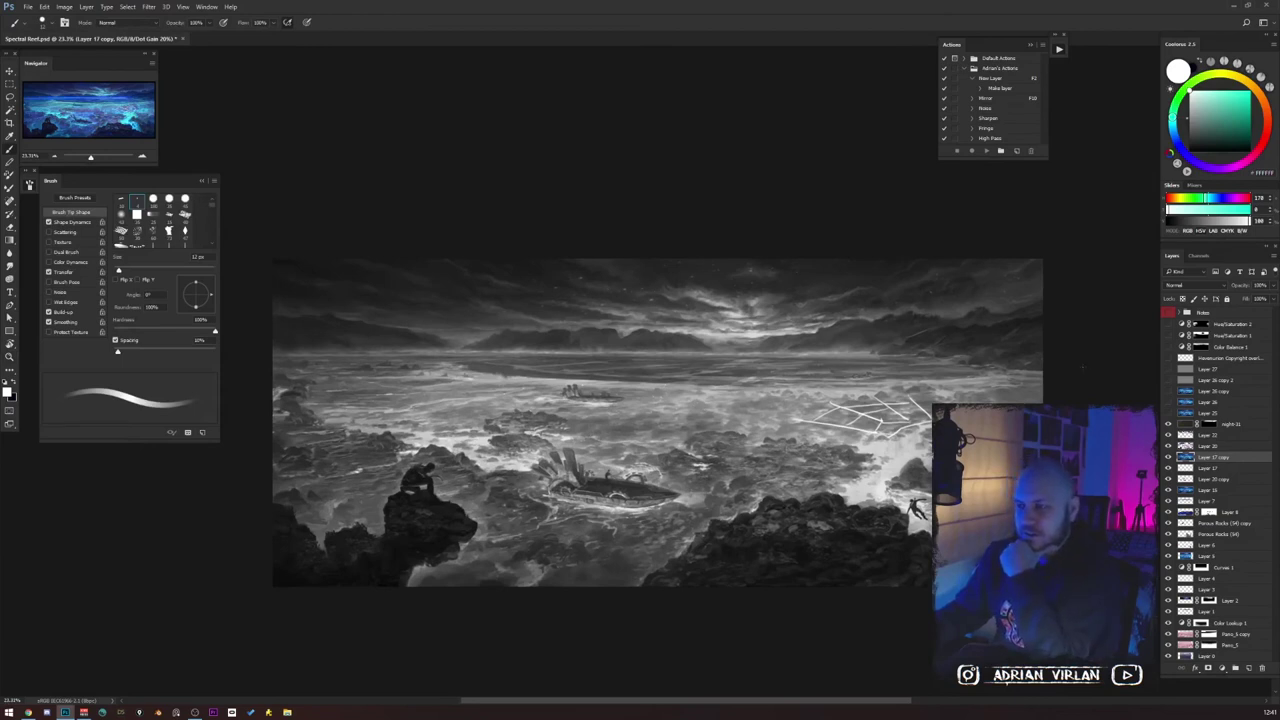
left_click(1168, 428)
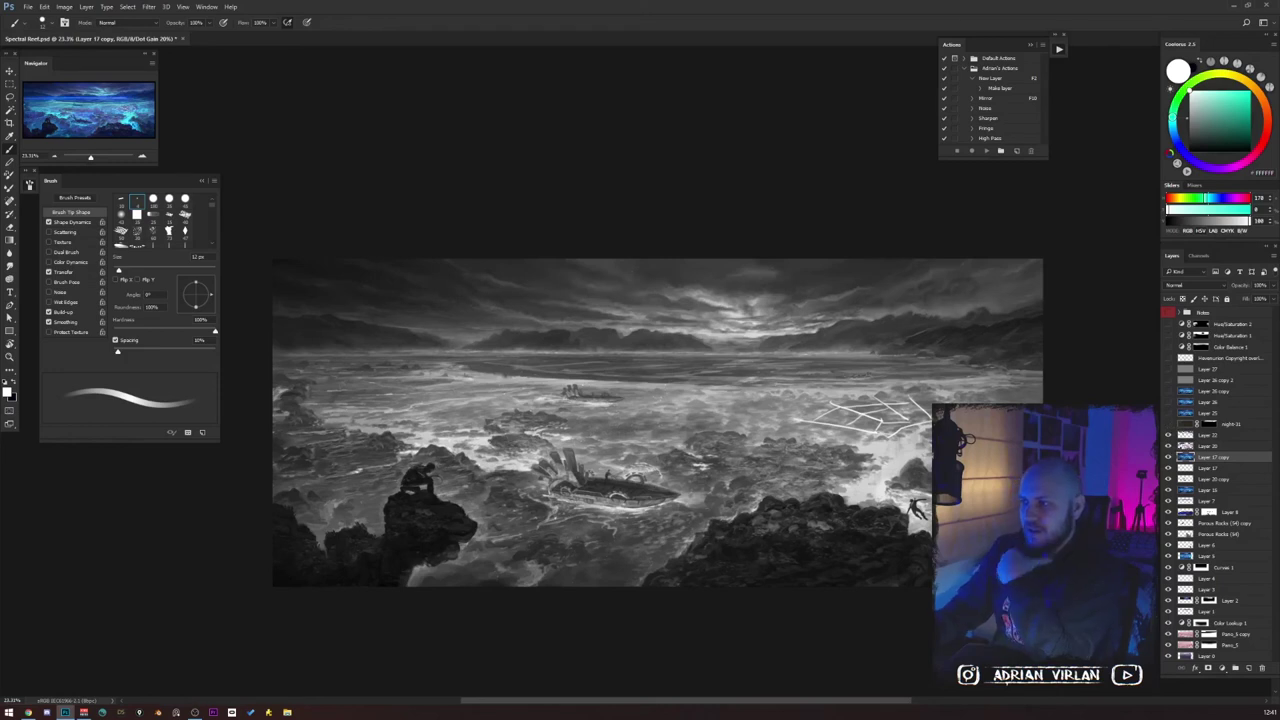
Mark the bright water, the foreground rocks and the horizon band with white strokes, undoing each mark.
mouse_move(800, 384)
left_mouse_down()
mouse_move(590, 408)
mouse_move(830, 446)
left_mouse_up()
key("ctrl+z")
mouse_move(872, 505)
left_mouse_down()
mouse_move(892, 525)
mouse_move(690, 540)
mouse_move(700, 565)
left_mouse_up()
key("ctrl+z")
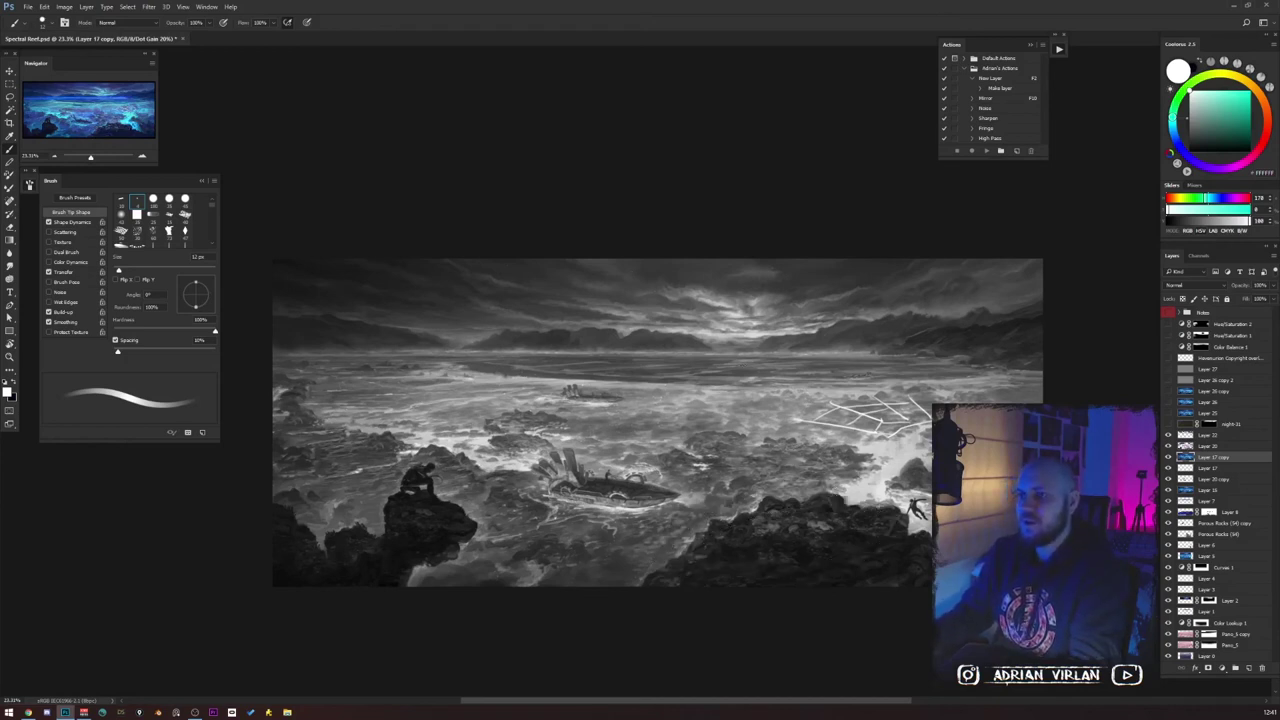
mouse_move(798, 386)
left_mouse_down()
mouse_move(726, 448)
mouse_move(562, 390)
left_mouse_up()
key("ctrl+z")
mouse_move(756, 360)
left_mouse_down()
mouse_move(600, 394)
mouse_move(630, 362)
left_mouse_up()
key("ctrl+z")
Sketch a large white ellipse around the sky and loops across its dark clouds, and remove the strokes.
left_click_drag(612, 268, 800, 268)
left_click_drag(855, 272, 908, 281)
left_click_drag(494, 280, 536, 275)
left_click_drag(440, 300, 846, 342)
left_click_drag(694, 272, 748, 270)
left_click_drag(860, 281, 896, 285)
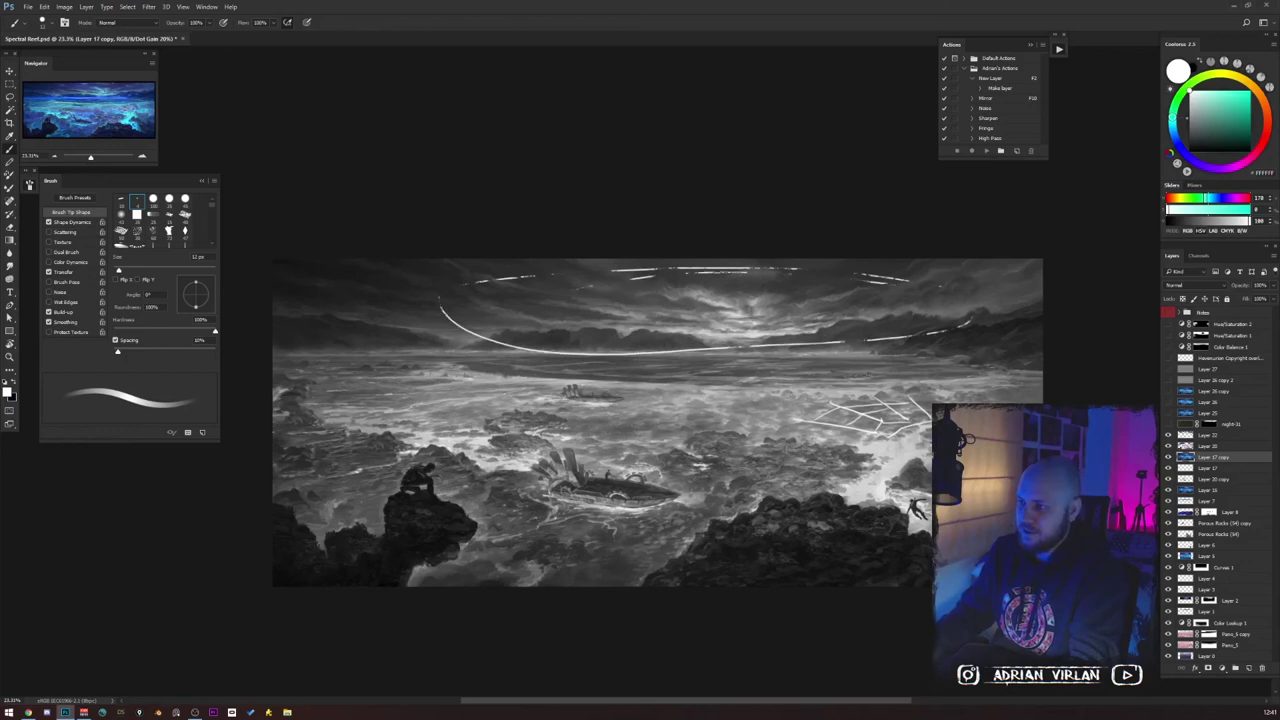
key("Delete")
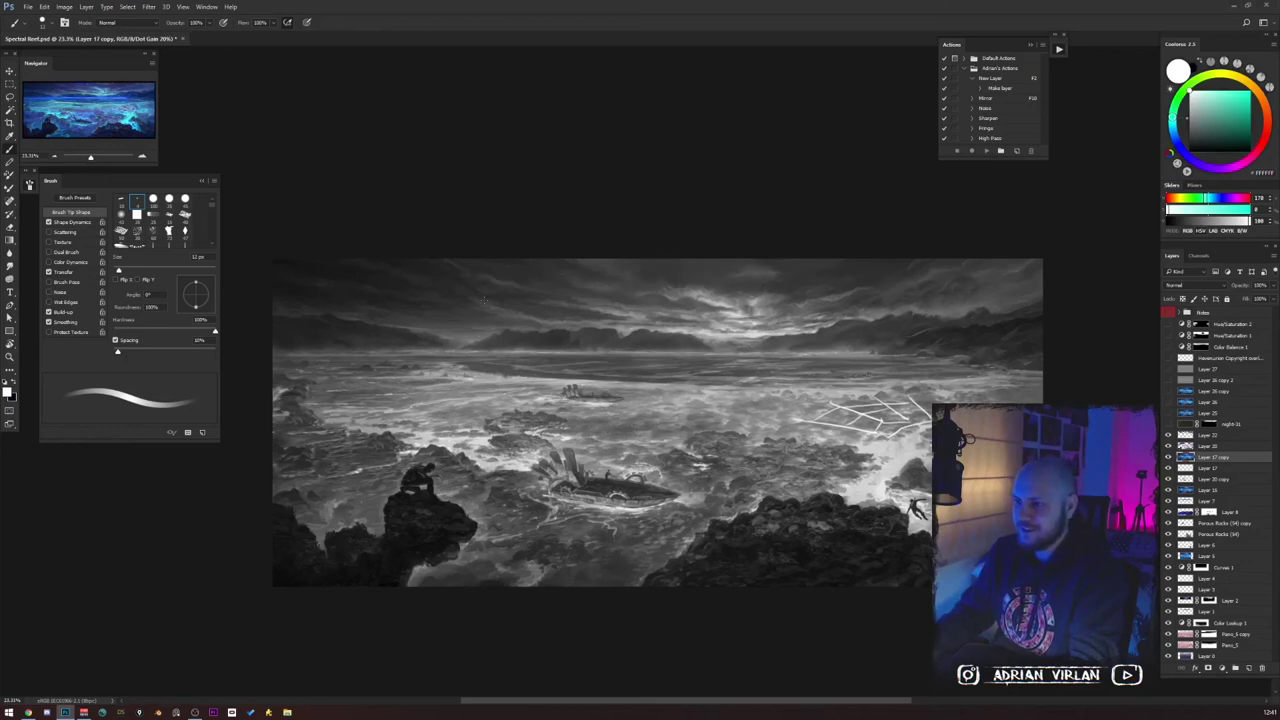
mouse_move(330, 278)
left_mouse_down()
mouse_move(345, 300)
mouse_move(368, 290)
mouse_move(455, 315)
mouse_move(632, 300)
left_mouse_up()
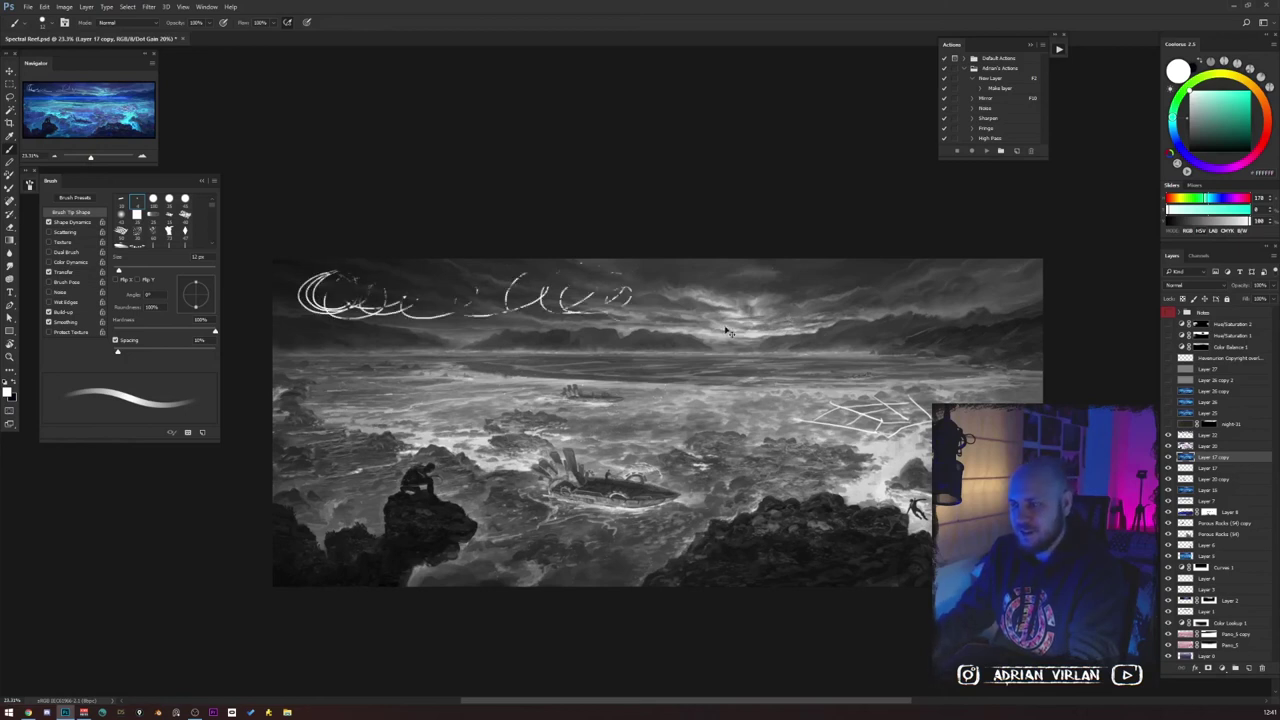
key("Delete")
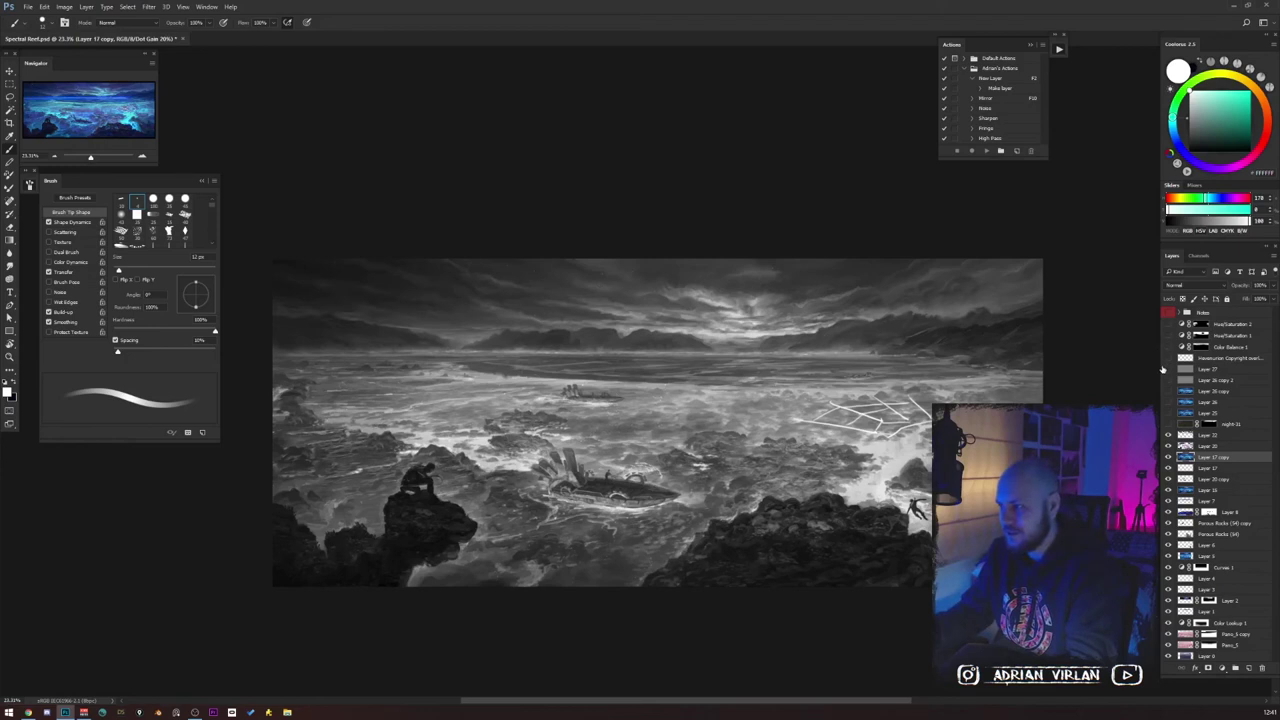
Show the night 01 layer and Layer 25 in the grayscale preview, and switch back to full colour.
left_click(1168, 424)
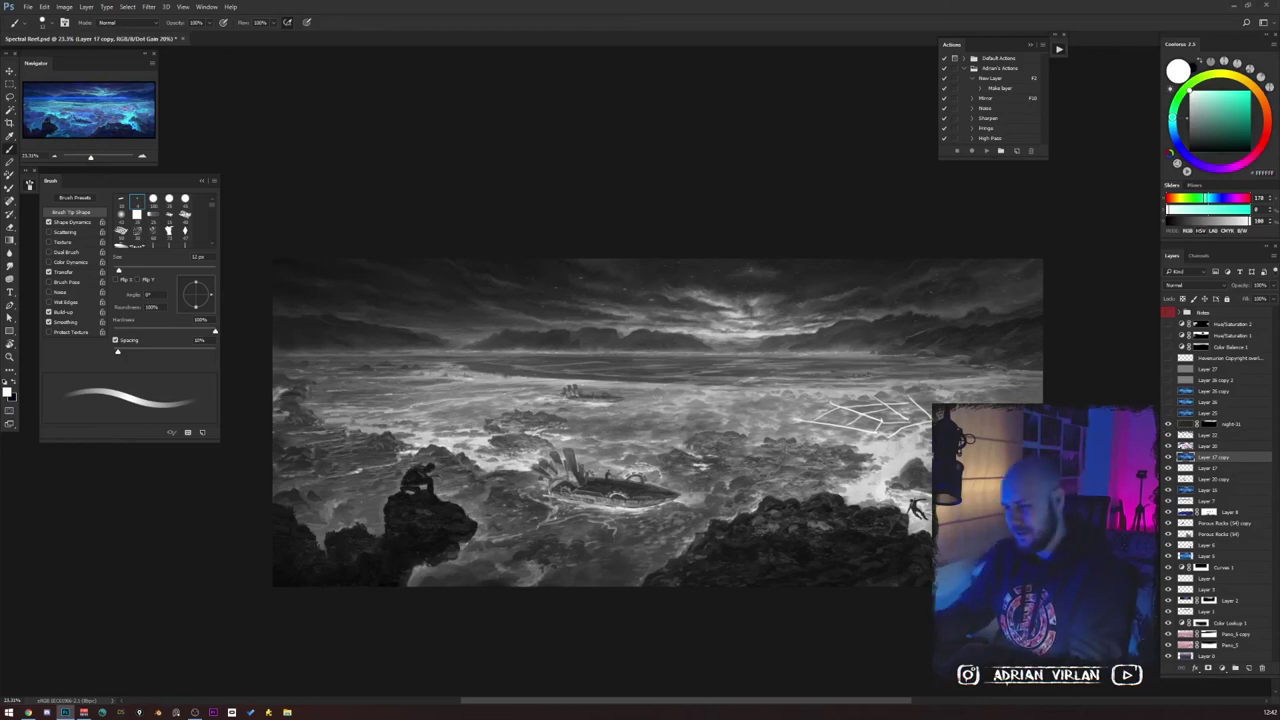
left_click(1168, 413)
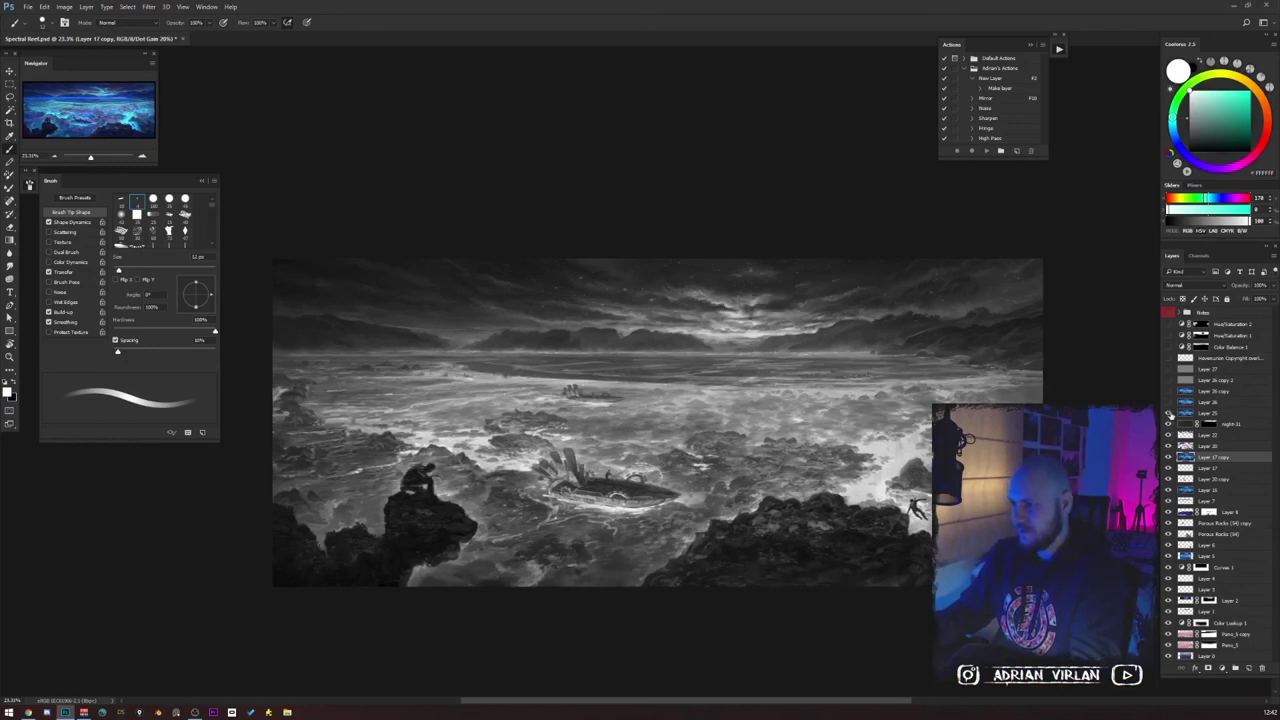
left_click(1168, 413)
left_click(1168, 413)
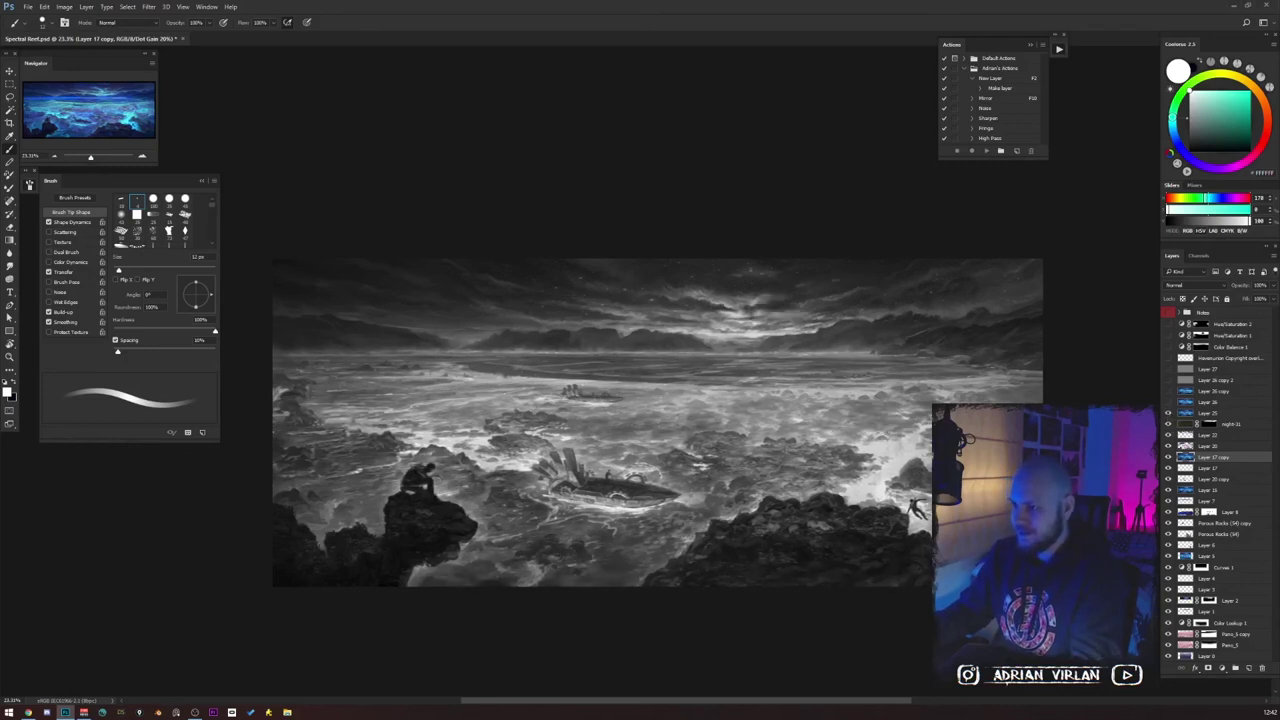
key("ctrl+y")
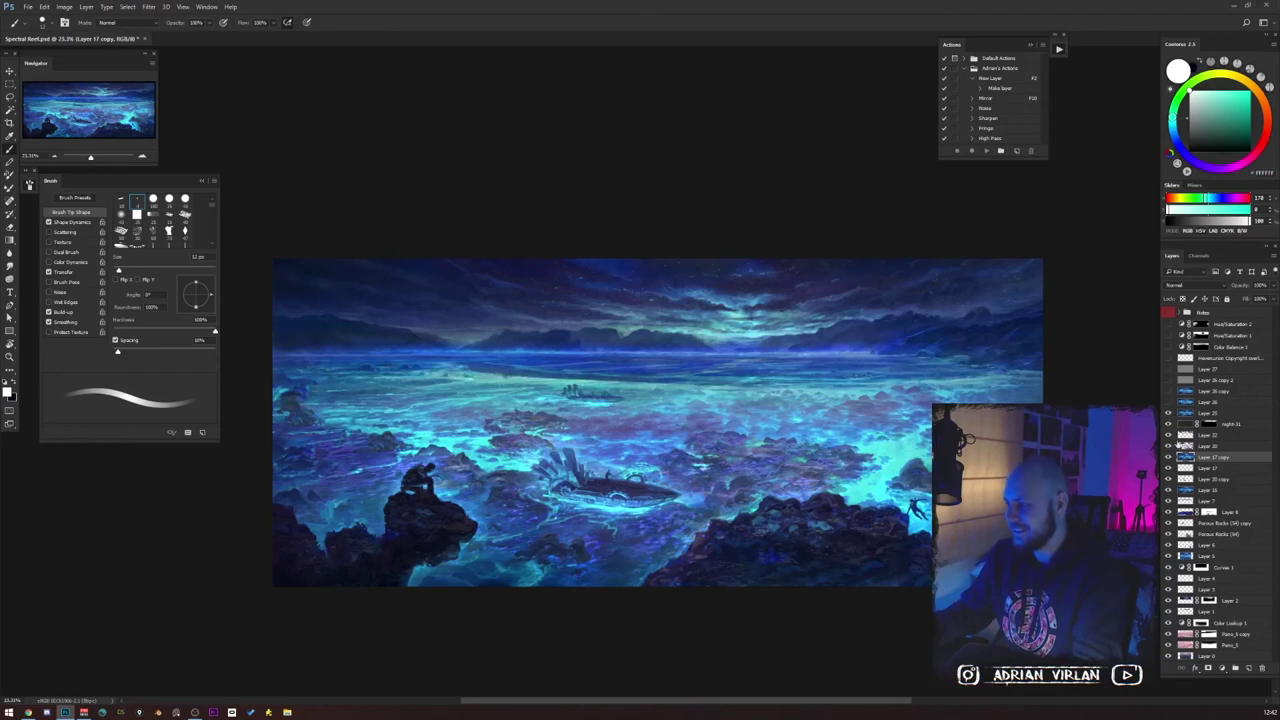
Toggle Layer 25 off and on to compare its effect across the whole painting in colour.
left_click(1168, 413)
left_click(1168, 413)
left_click(1168, 413)
left_click(1168, 413)
left_click(1168, 413)
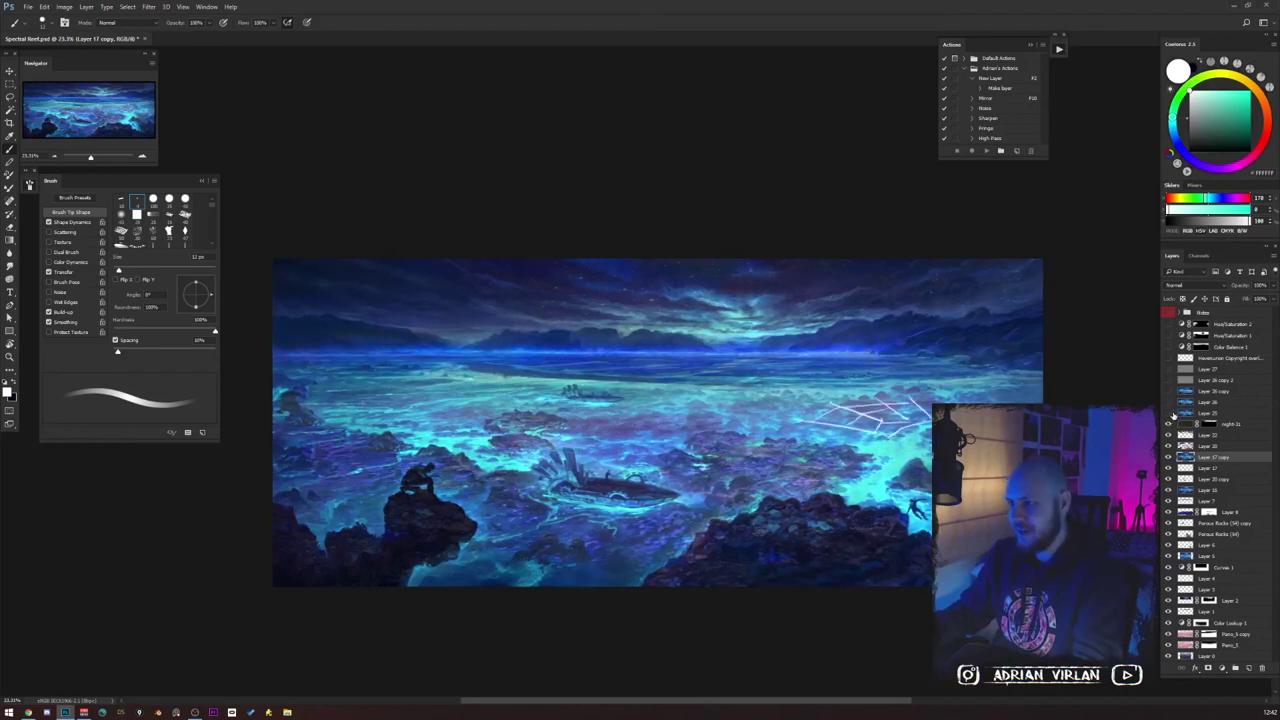
left_click(1168, 413)
Compare the clouds, mountains and horizon up close with Layer 25 off and on.
key("ctrl+plus")
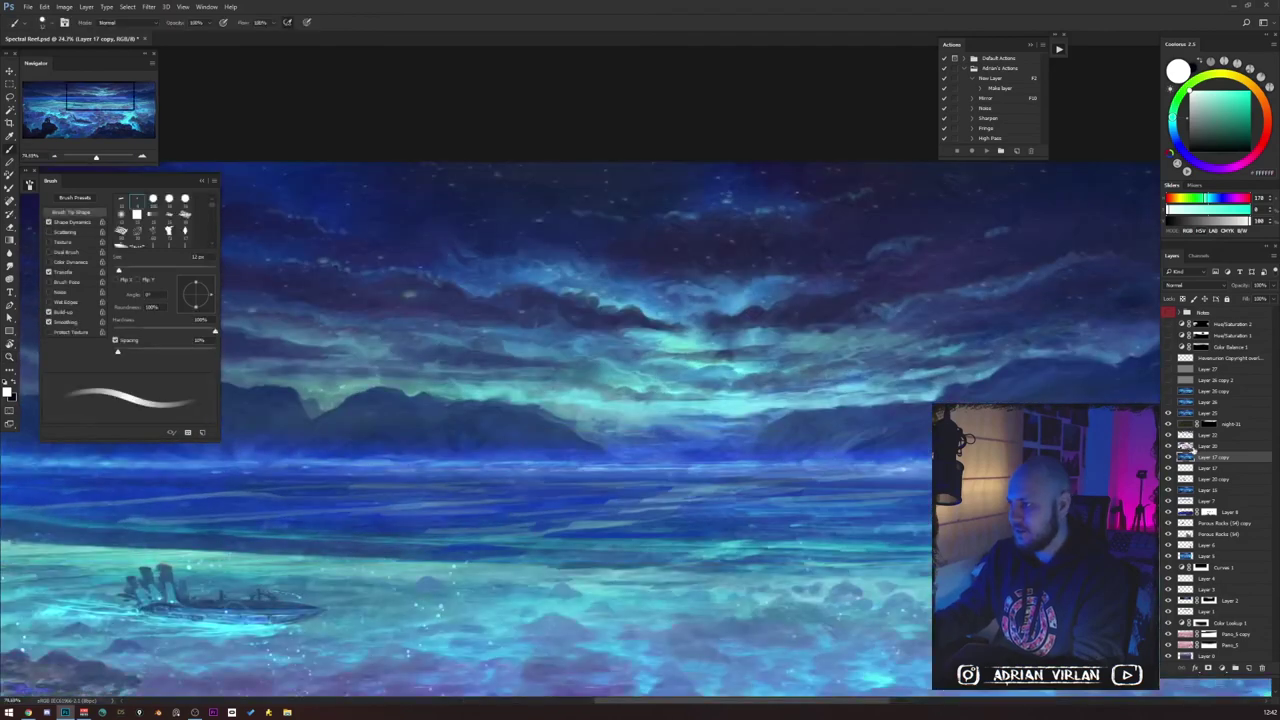
left_click(1168, 413)
left_click(1168, 413)
left_click(1168, 413)
left_click(1168, 413)
Toggle Layer 25 and compare the boats, rocks and glowing water across the middle and foreground.
key("z")
left_click_drag(900, 441, 882, 470)
key("b")
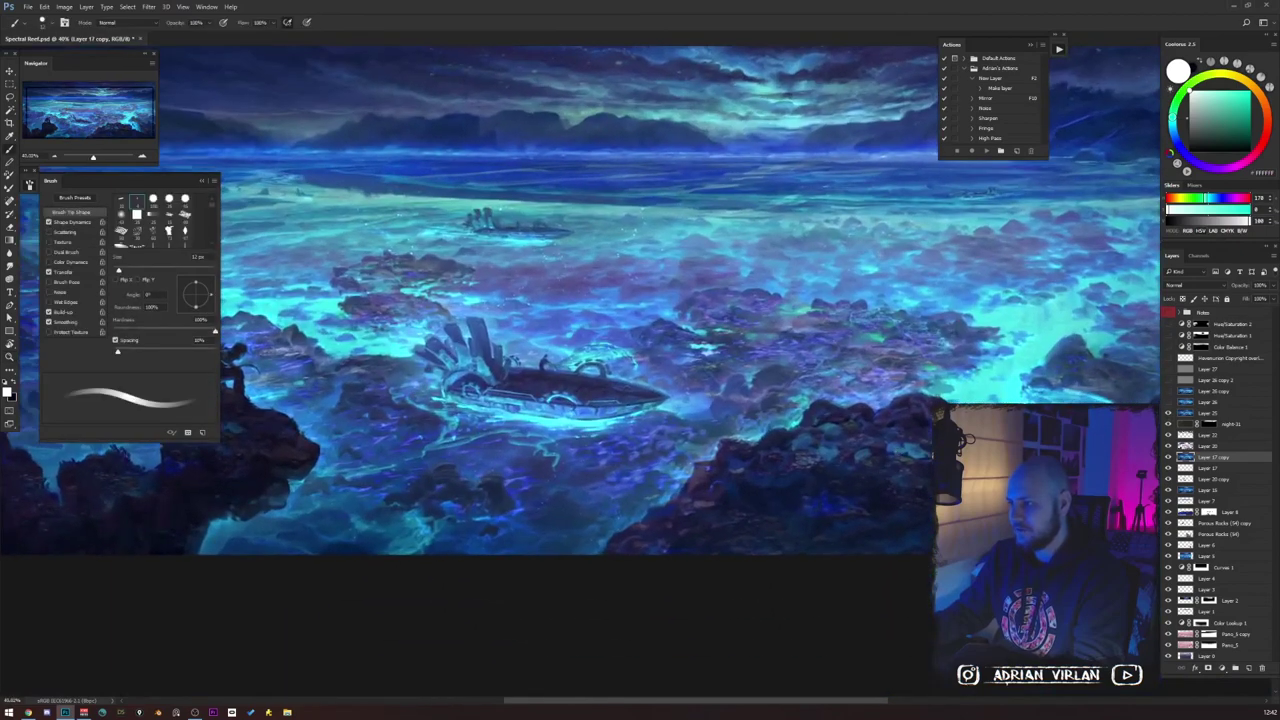
left_click(1168, 413)
left_click(1168, 413)
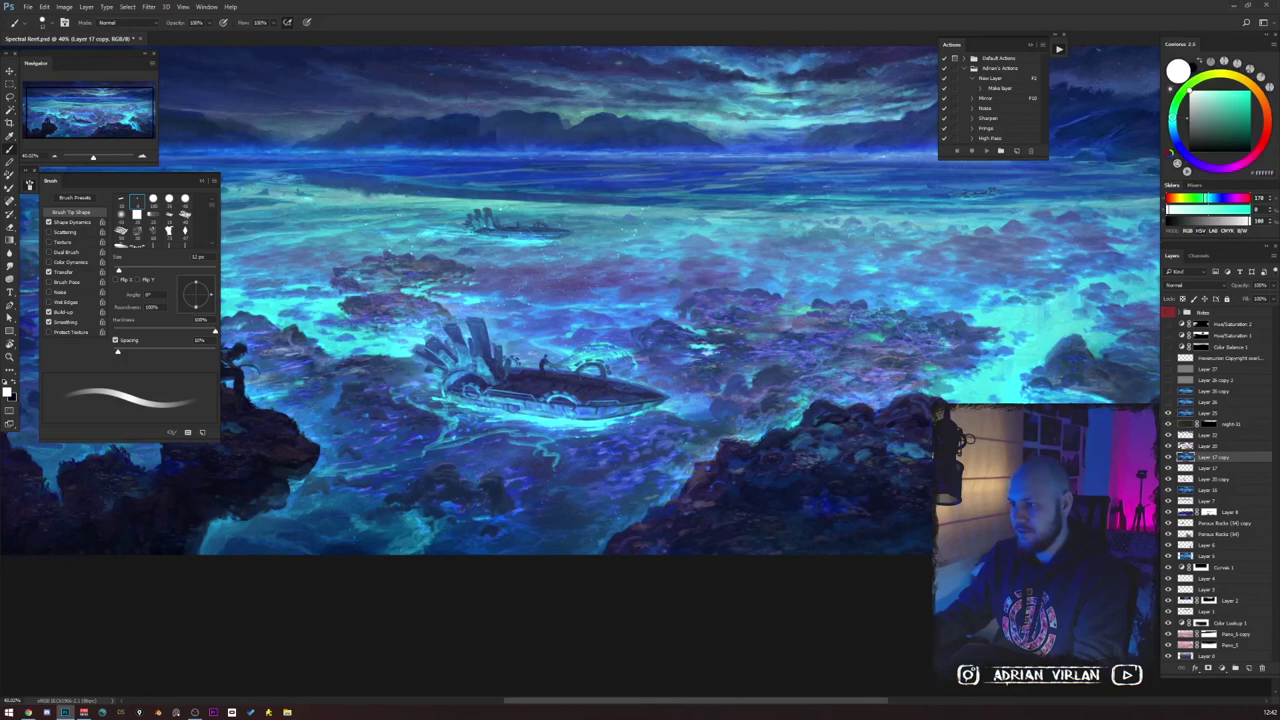
left_click_drag(622, 512, 838, 515)
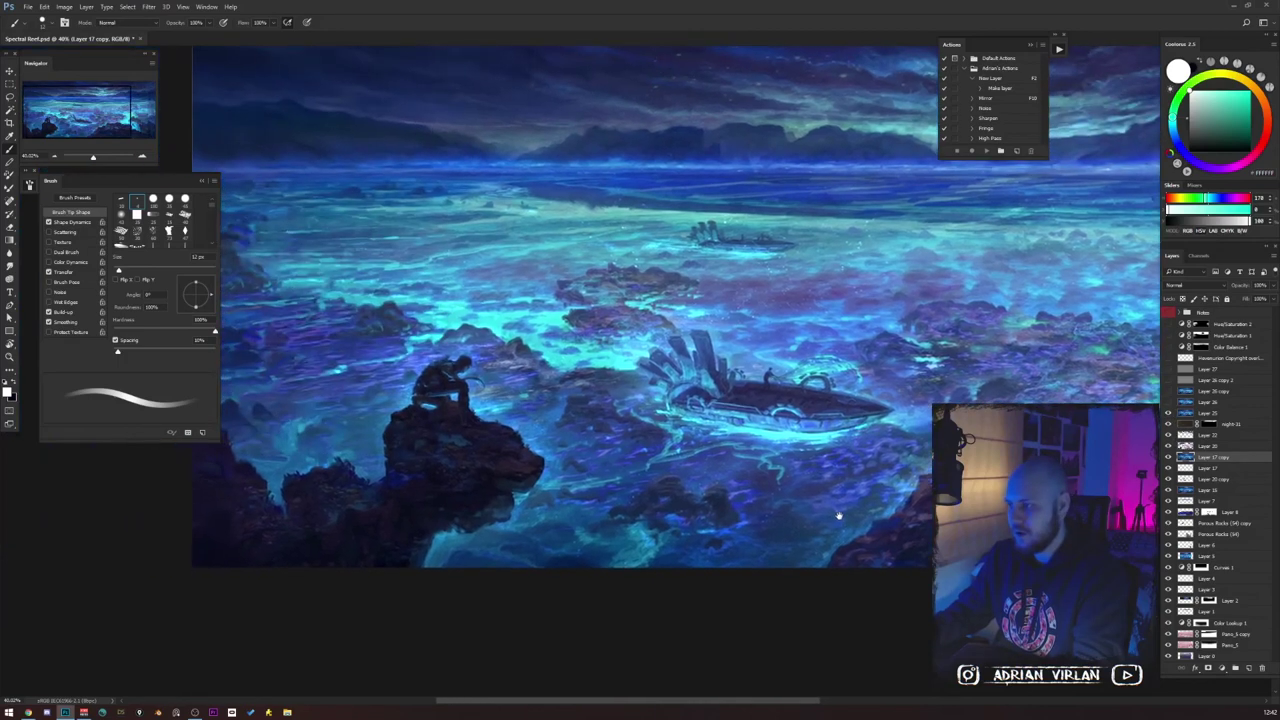
left_click(1168, 413)
left_click(1168, 413)
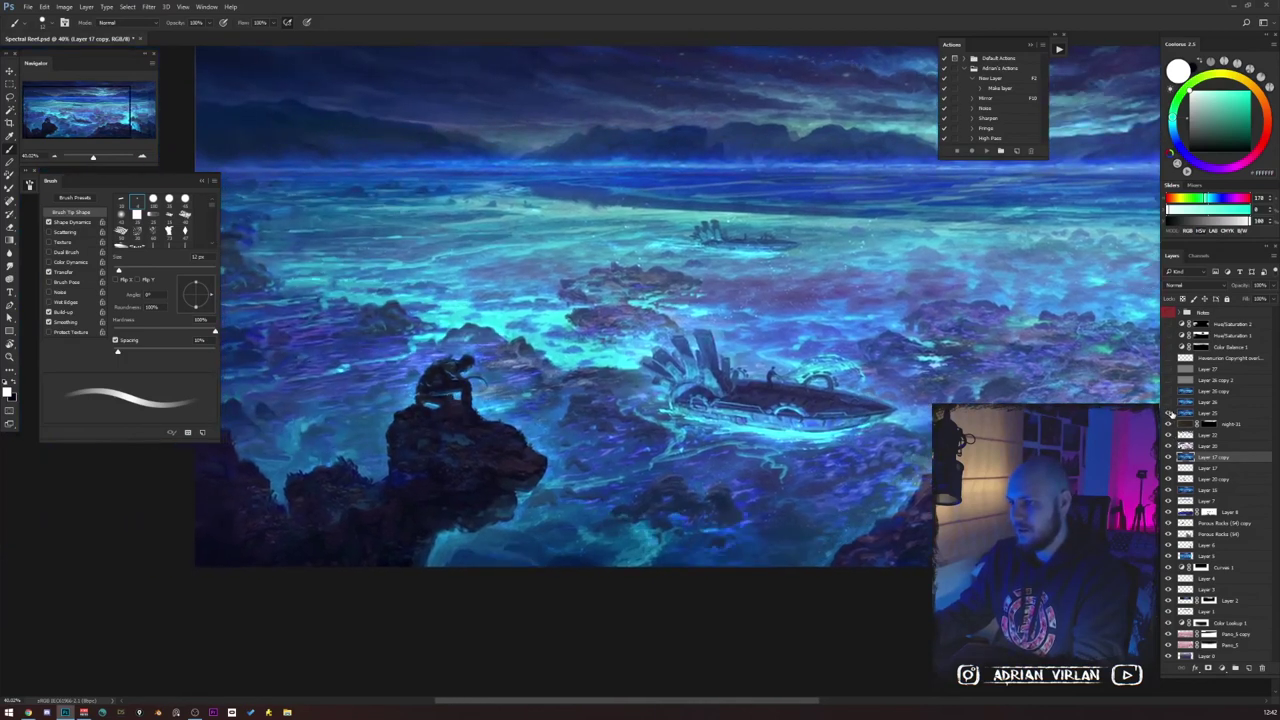
left_click(1168, 413)
left_click(1168, 413)
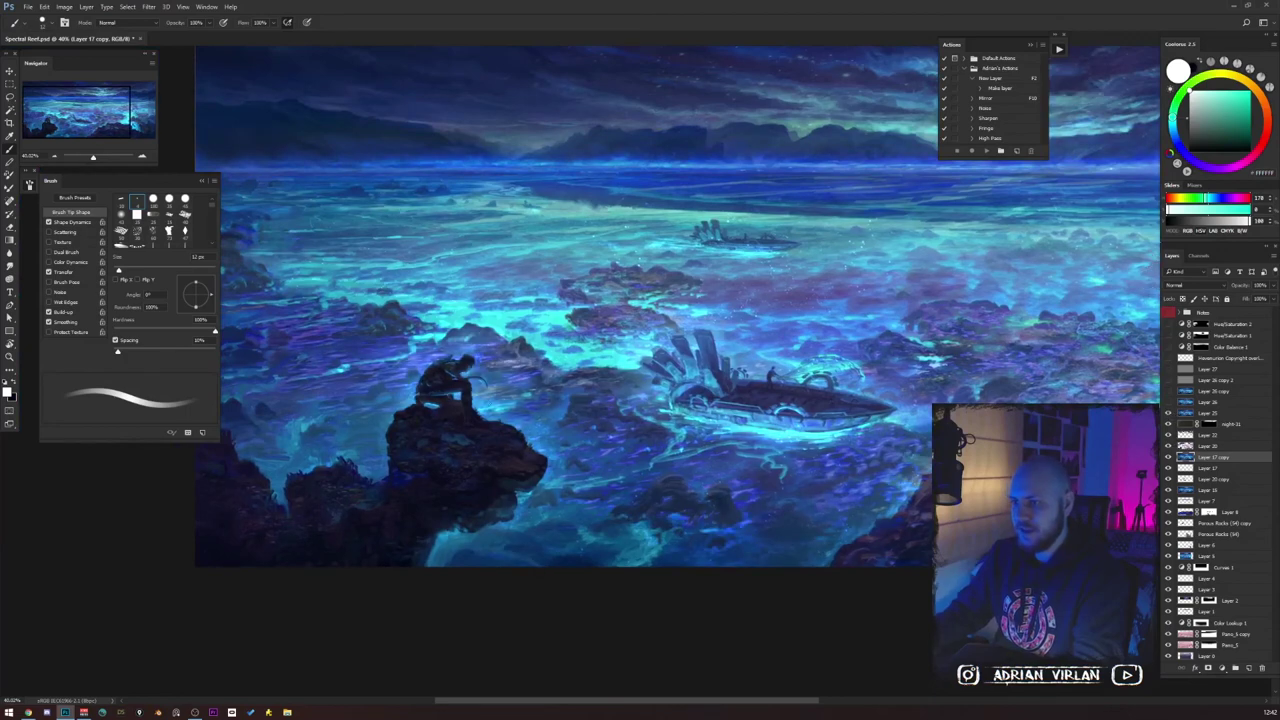
Examine the seated figure on the rock up close with Layer 25 off and on.
key("z")
left_click_drag(493, 386, 540, 388)
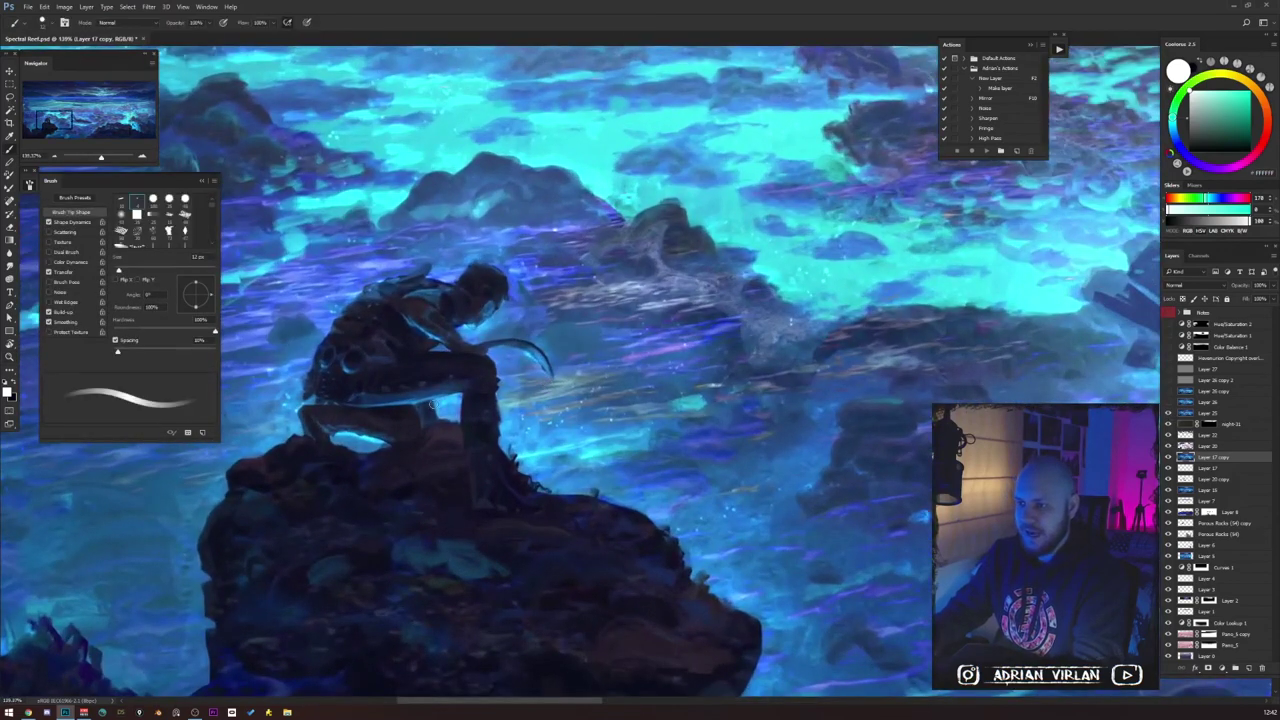
left_click(1168, 413)
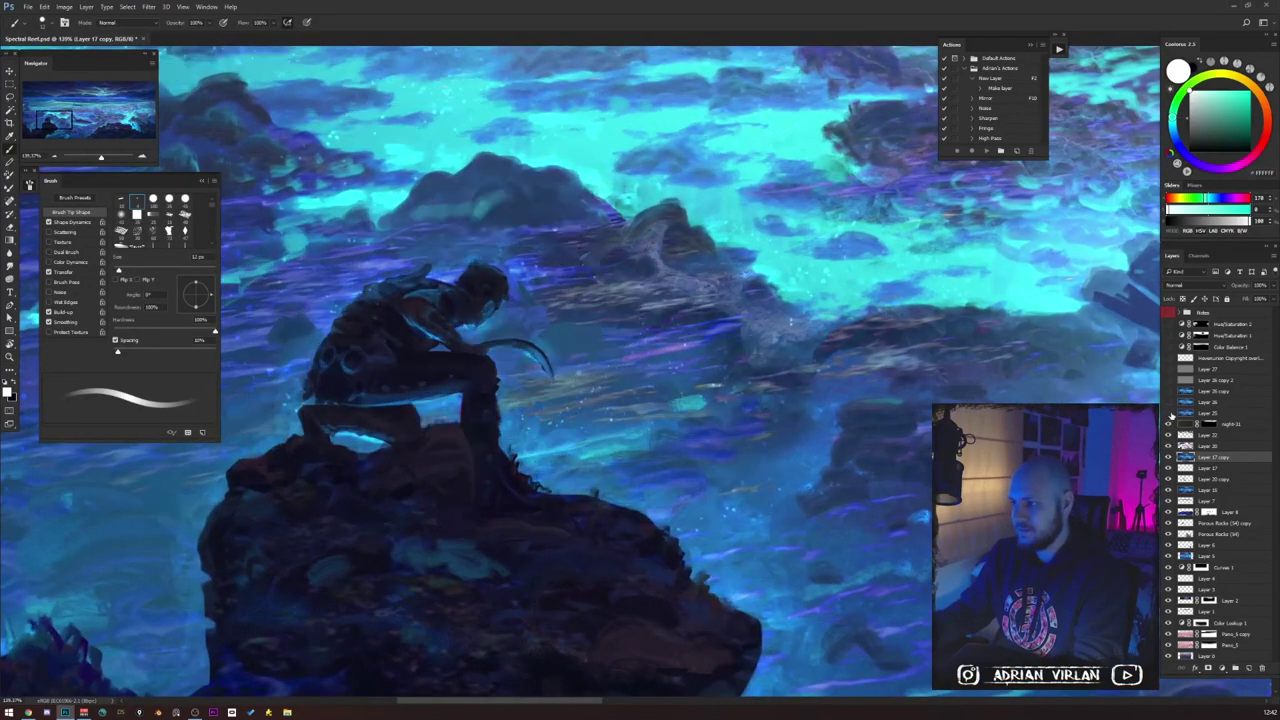
left_click(1168, 413)
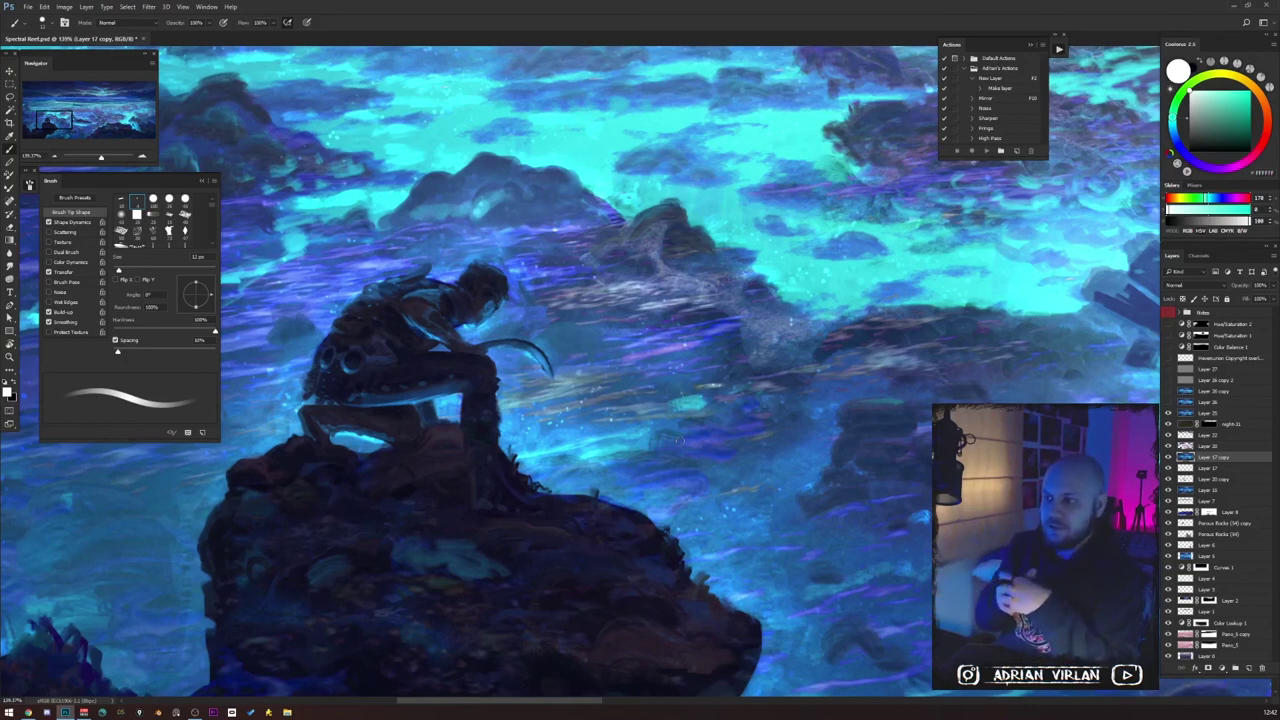
key("z")
mouse_move(410, 424)
left_mouse_down()
mouse_move(360, 424)
mouse_move(420, 422)
mouse_move(480, 390)
left_mouse_up()
key("b")
key("z")
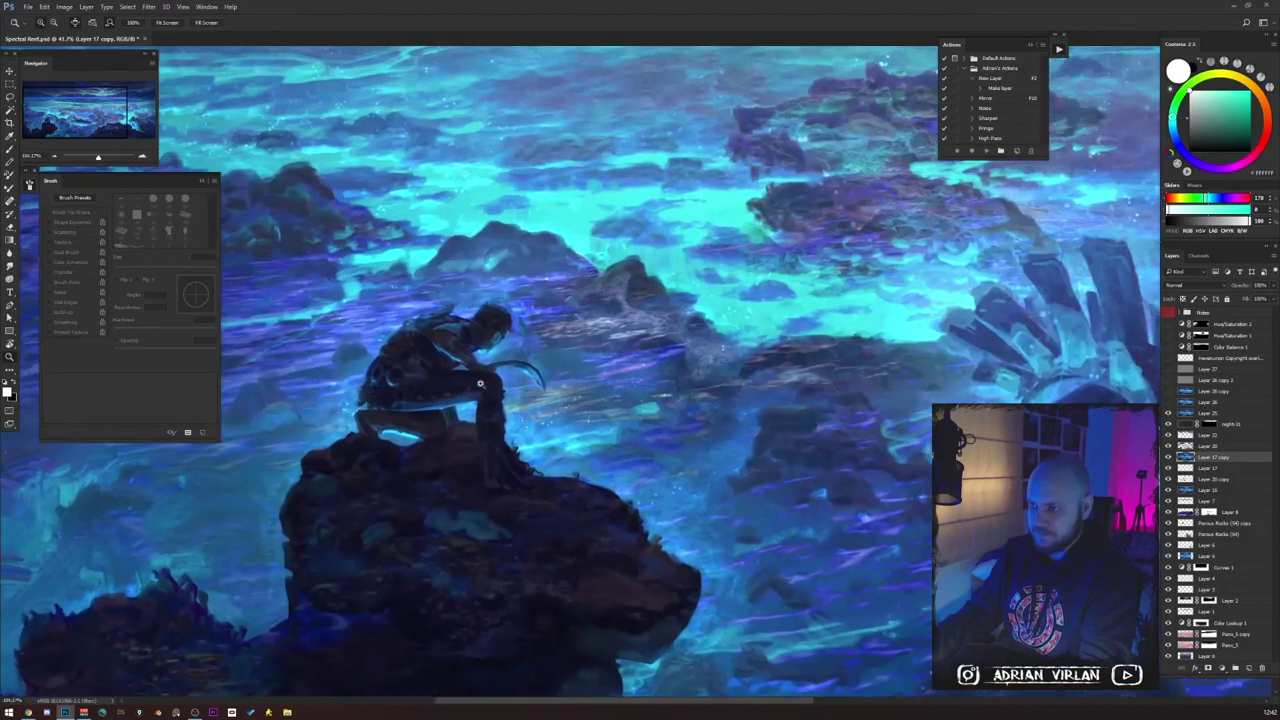
key("b")
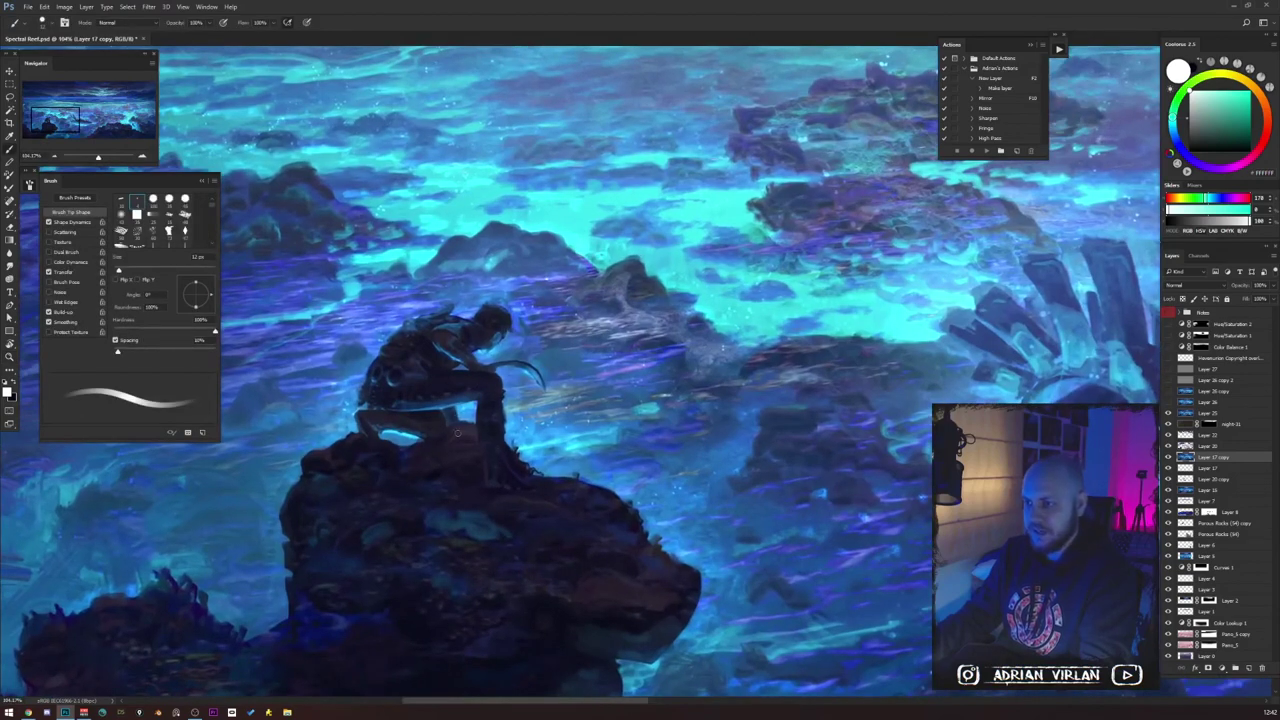
Show Layer 26 and view its effect over the whole painting.
key("z")
mouse_move(478, 420)
left_mouse_down()
mouse_move(380, 420)
mouse_move(781, 403)
mouse_move(650, 455)
left_mouse_up()
key("b")
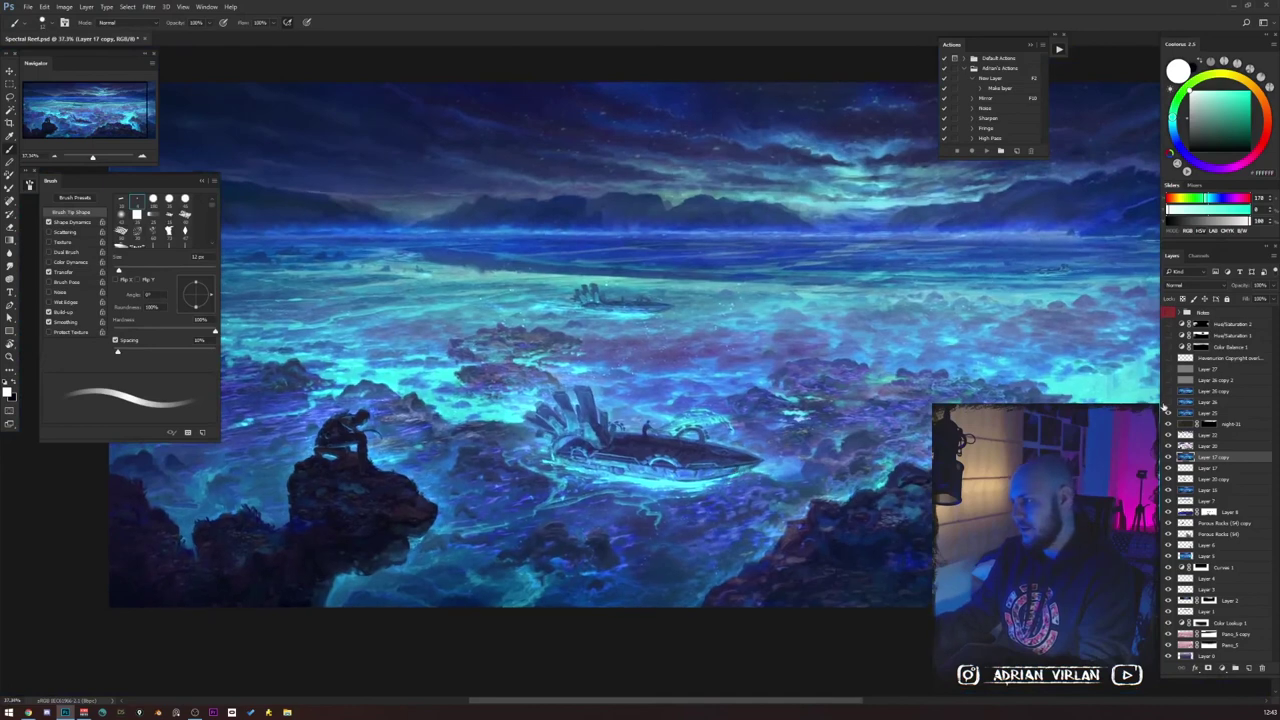
left_click(1168, 404)
key("z")
left_click_drag(930, 432, 845, 432)
key("b")
left_click(1168, 391)
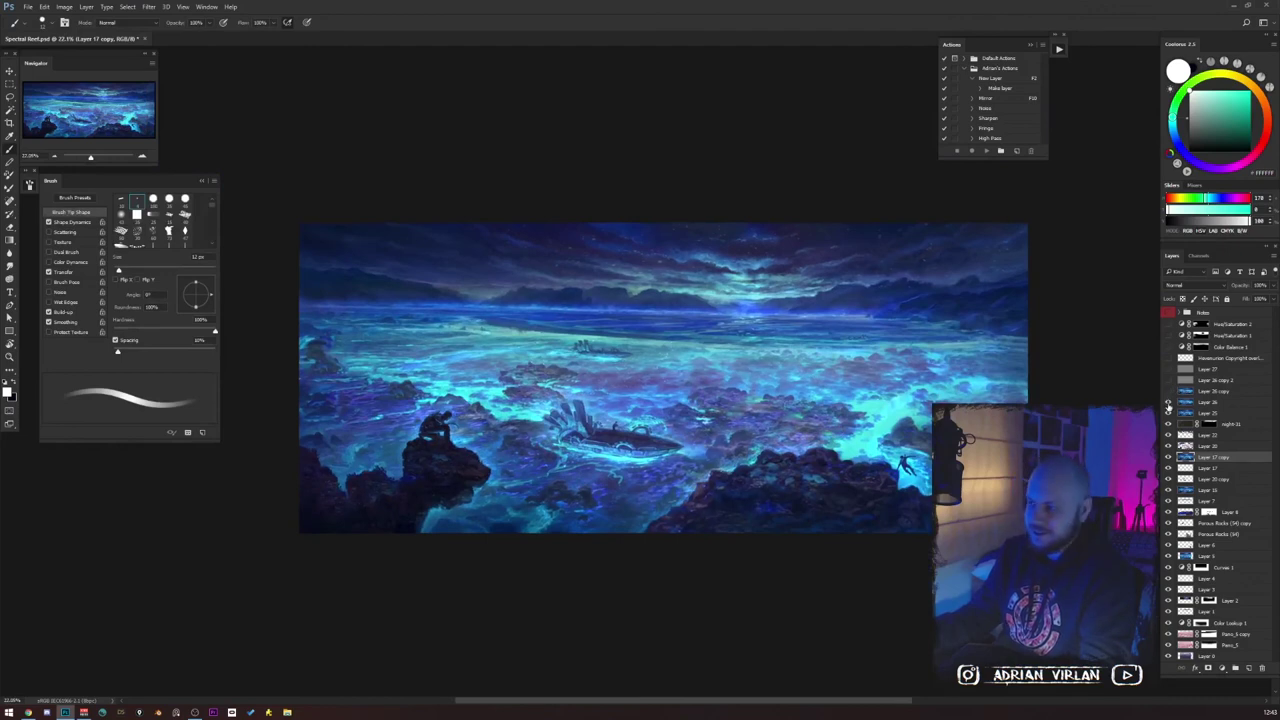
Toggle Layer 26 off and on repeatedly to compare the whole painting, leaving it visible.
left_click(1168, 402)
left_click(1169, 402)
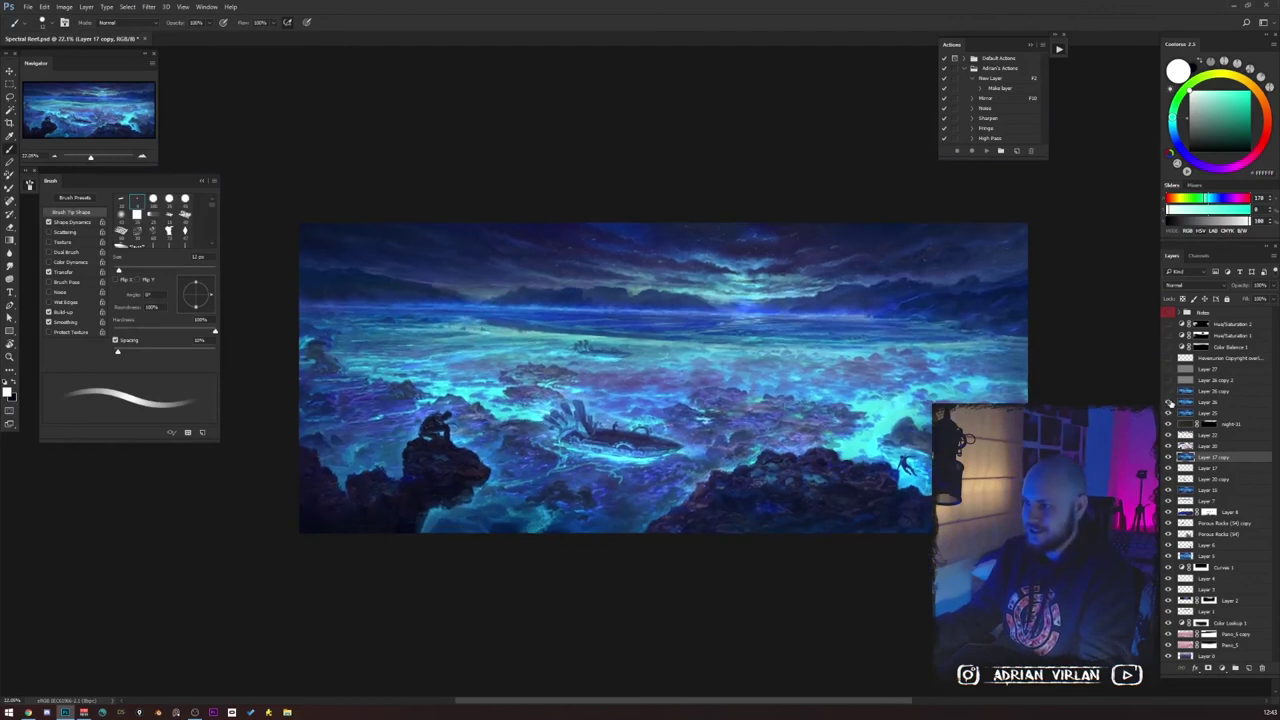
left_click(1169, 404)
left_click(1169, 404)
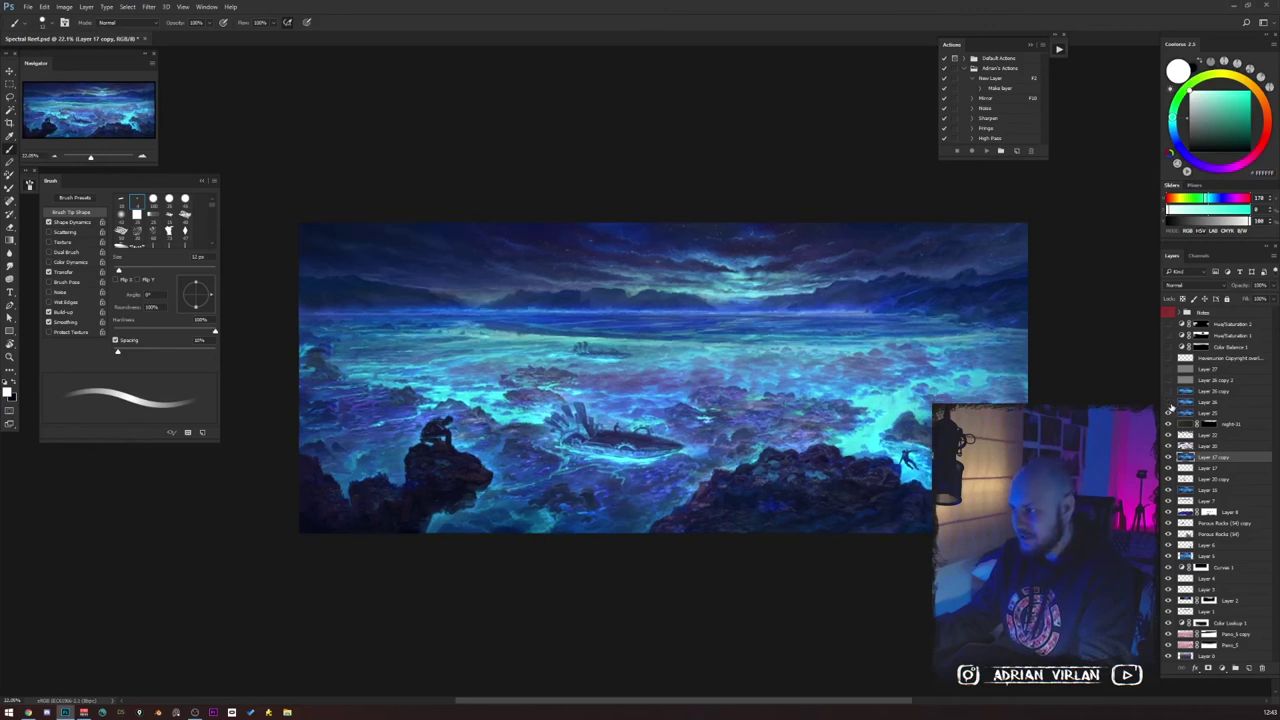
left_click(1168, 404)
left_click(1169, 404)
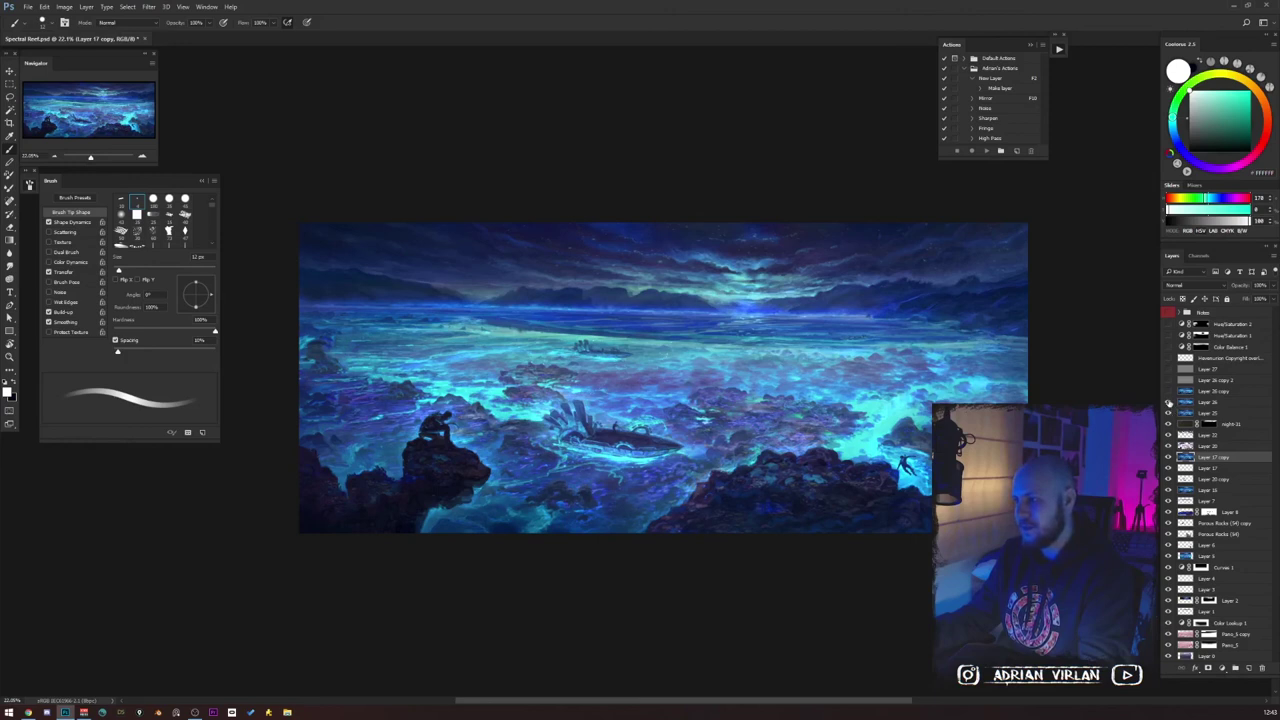
left_click(1169, 404)
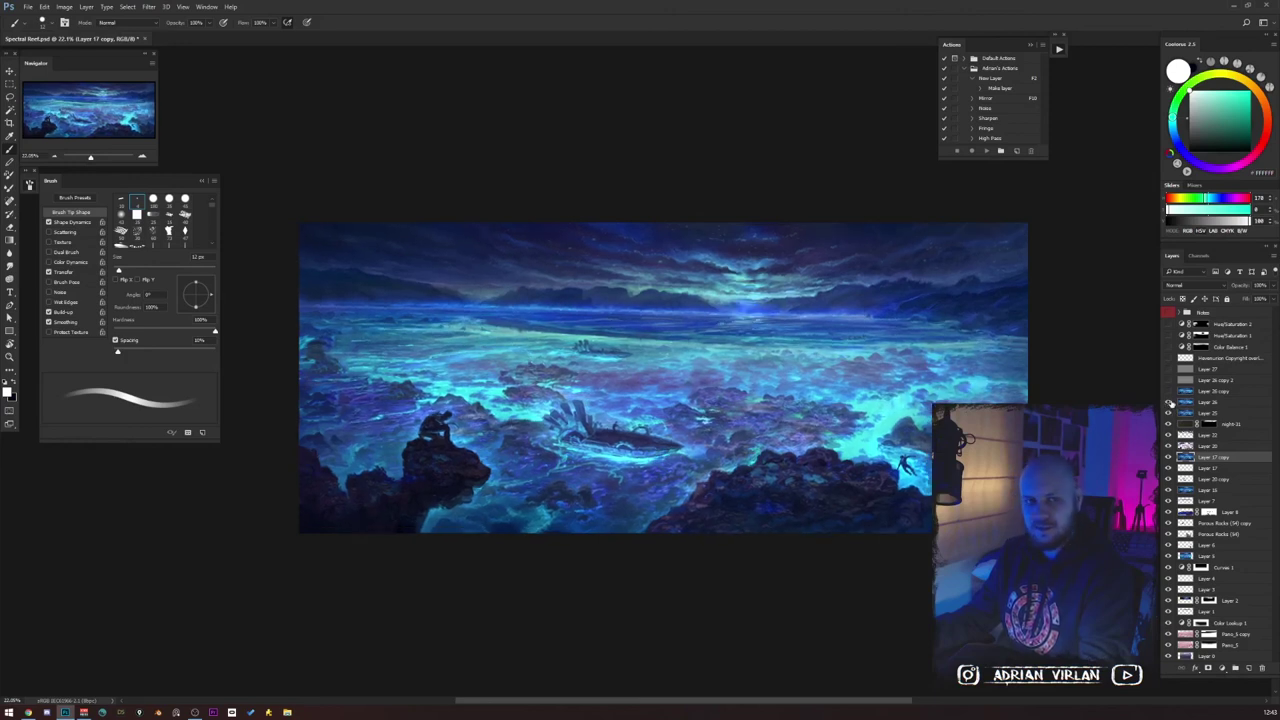
left_click(1169, 404)
left_click(1169, 404)
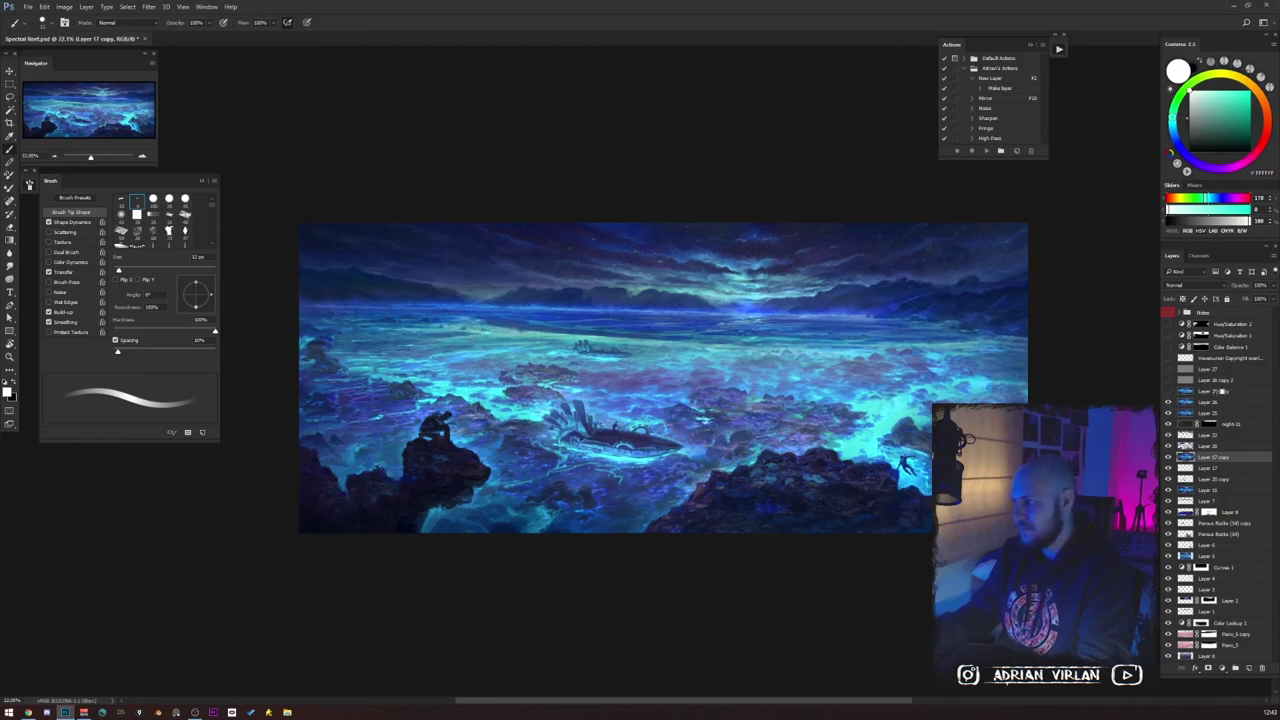
On Layer 26, circle the glowing horizon area beneath the break in the clouds and toggle the layer to compare that area.
left_click(1203, 403)
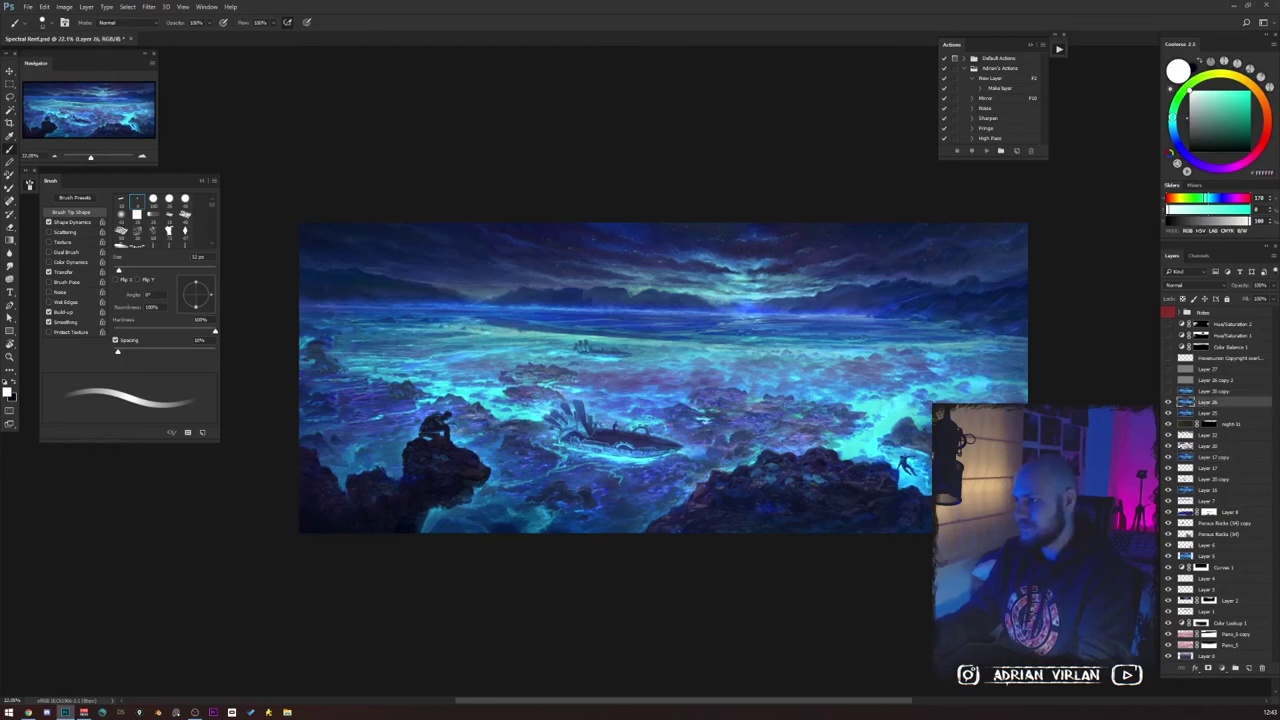
mouse_move(730, 285)
left_mouse_down()
mouse_move(762, 305)
mouse_move(740, 322)
left_mouse_up()
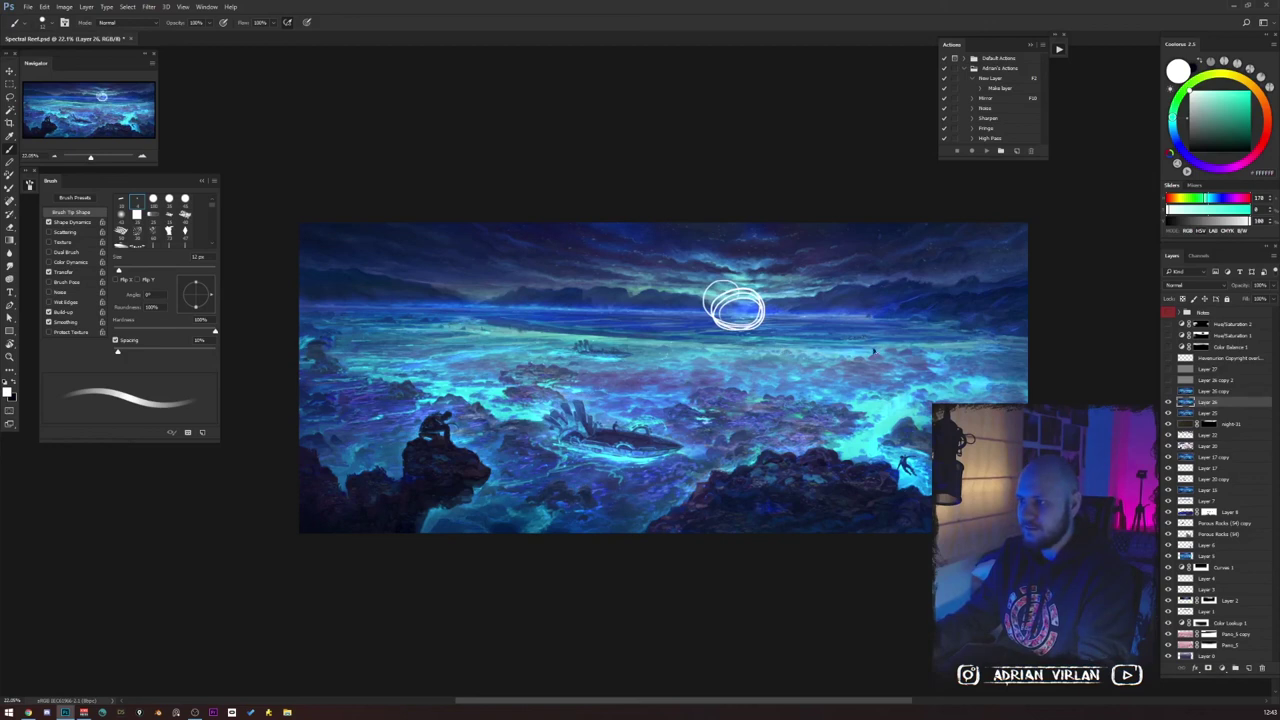
left_click(1168, 402)
left_click(1169, 402)
left_click(1169, 402)
left_click(1169, 402)
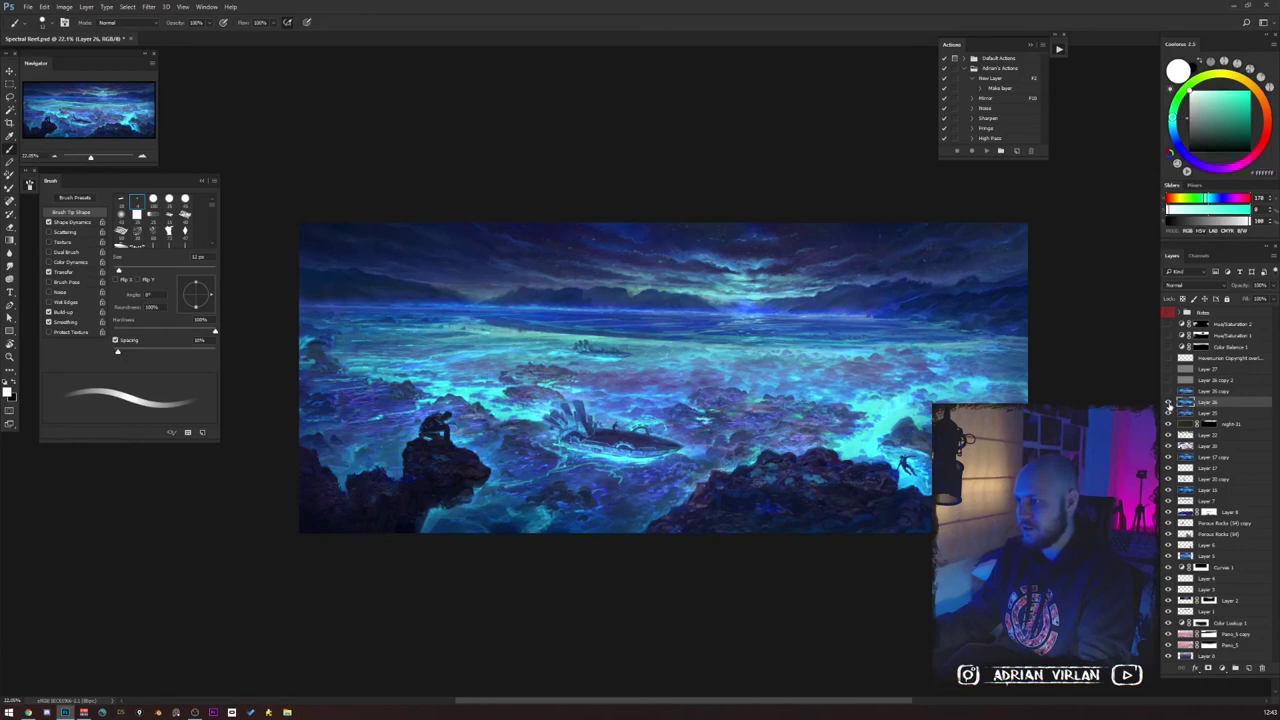
left_click(1169, 402)
left_click(1169, 402)
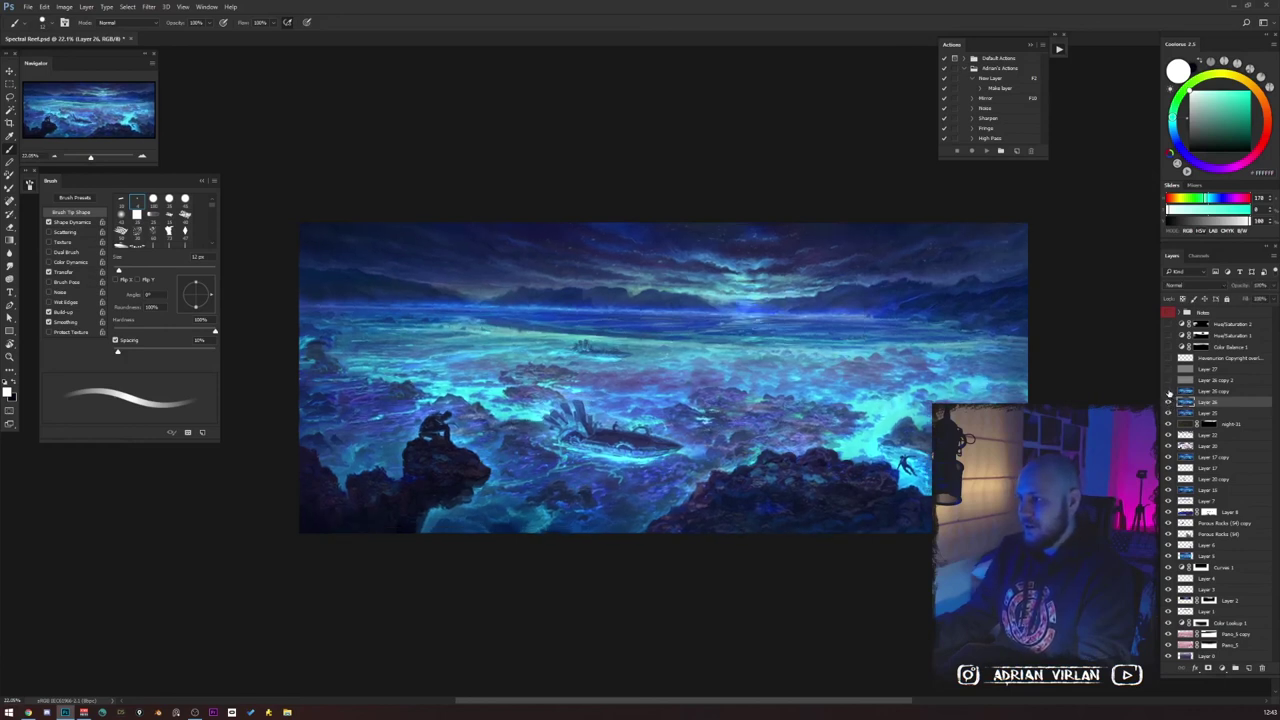
Show Layer 26 copy, Layer 26 copy 2, Layer 27 and the copyright watermark layer.
left_click(1169, 391)
left_click(1168, 381)
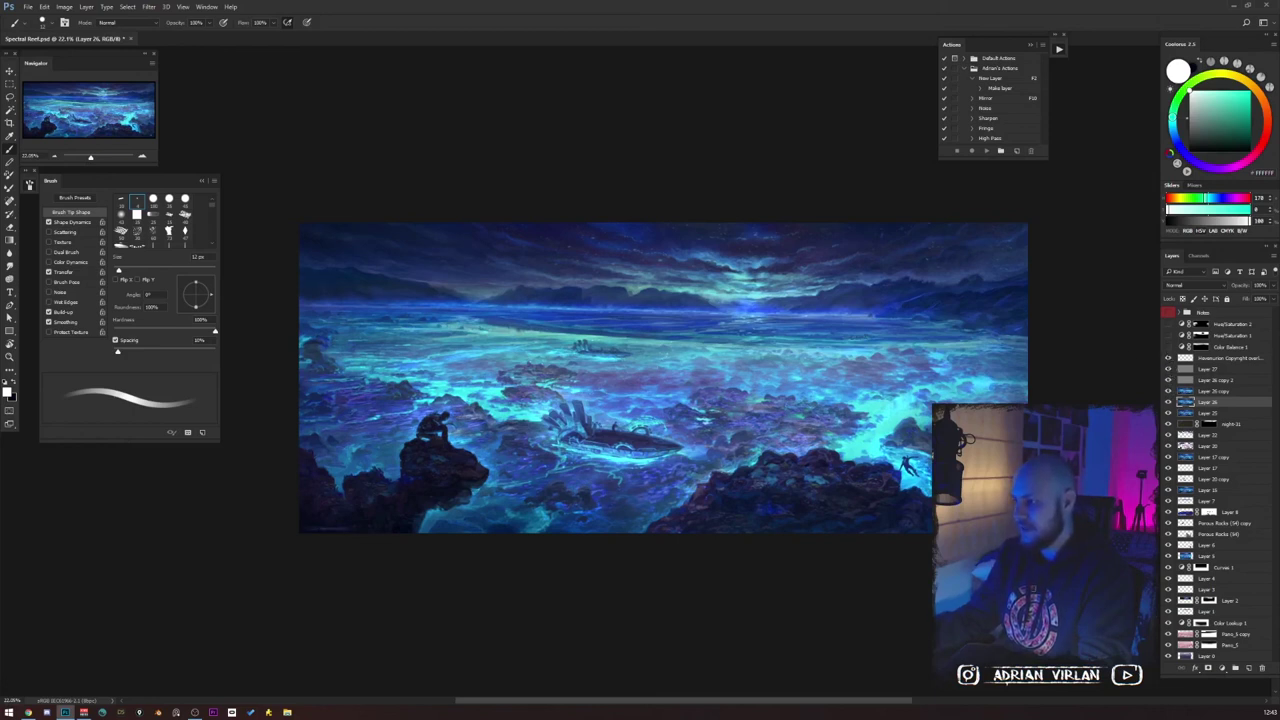
left_click(1168, 370)
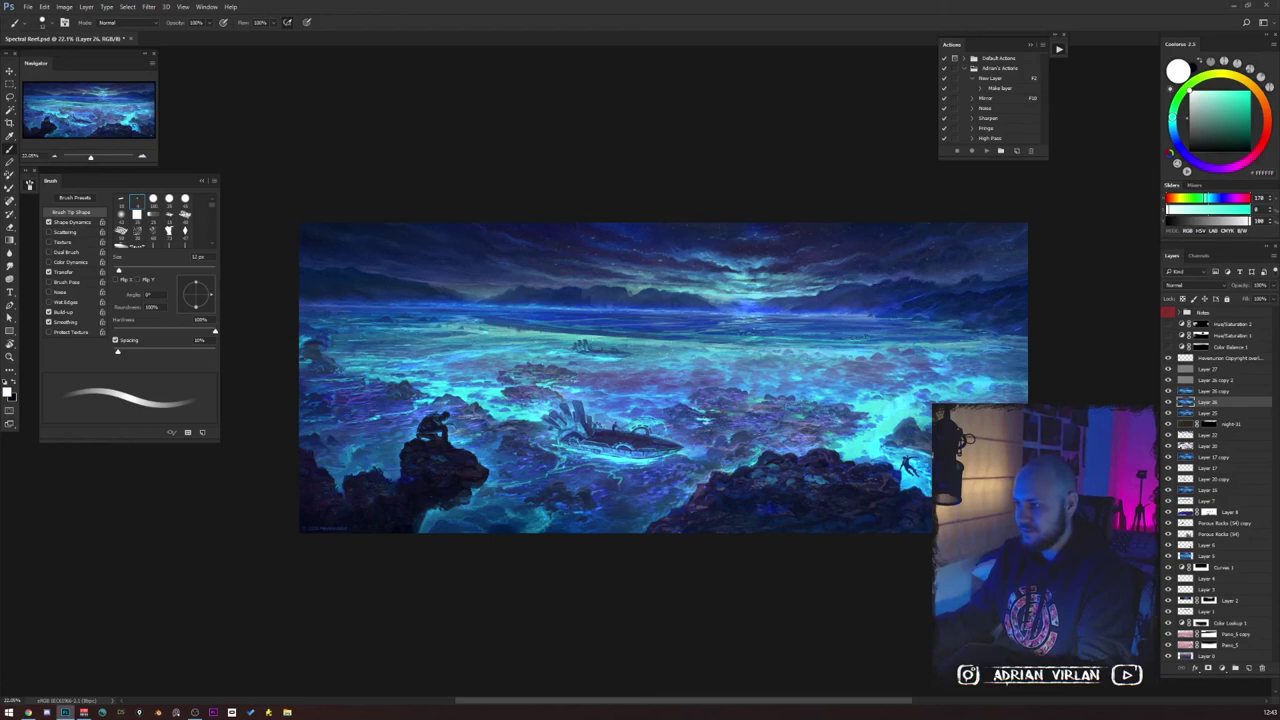
Show the Color Balance 1 adjustment, comparing the sky's colours with it off and on.
left_click(1168, 347)
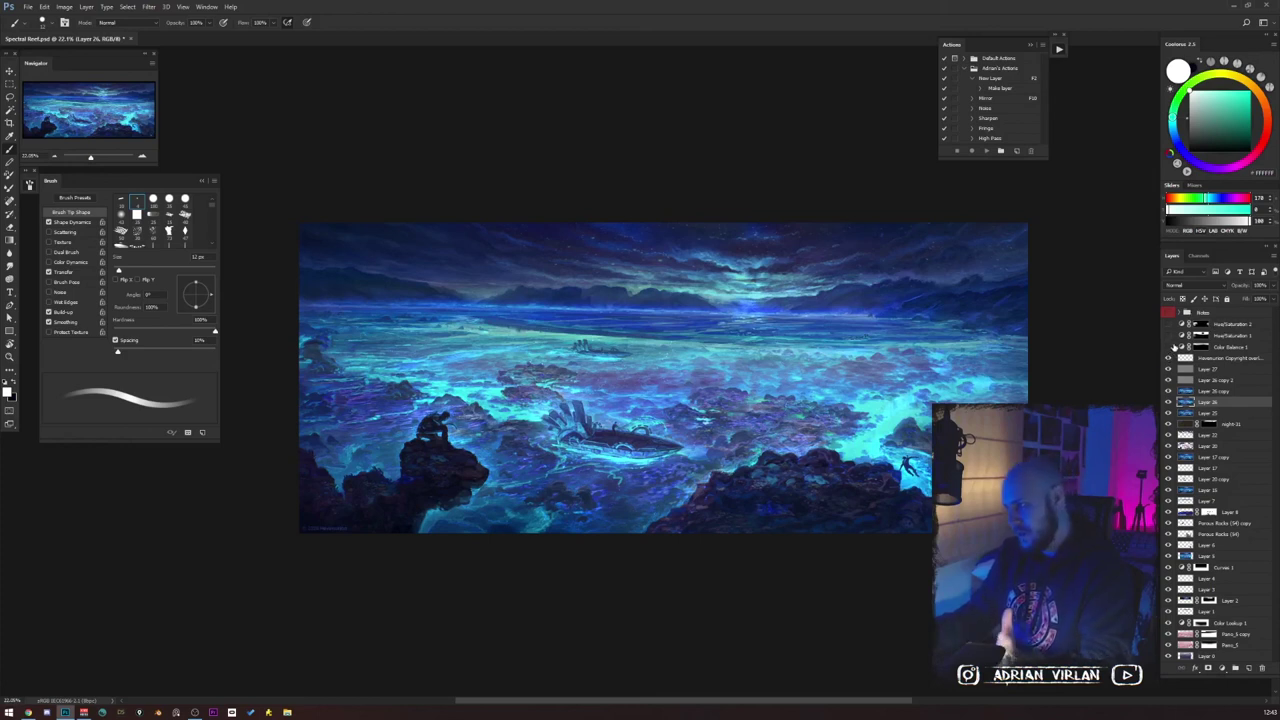
left_click(1167, 349)
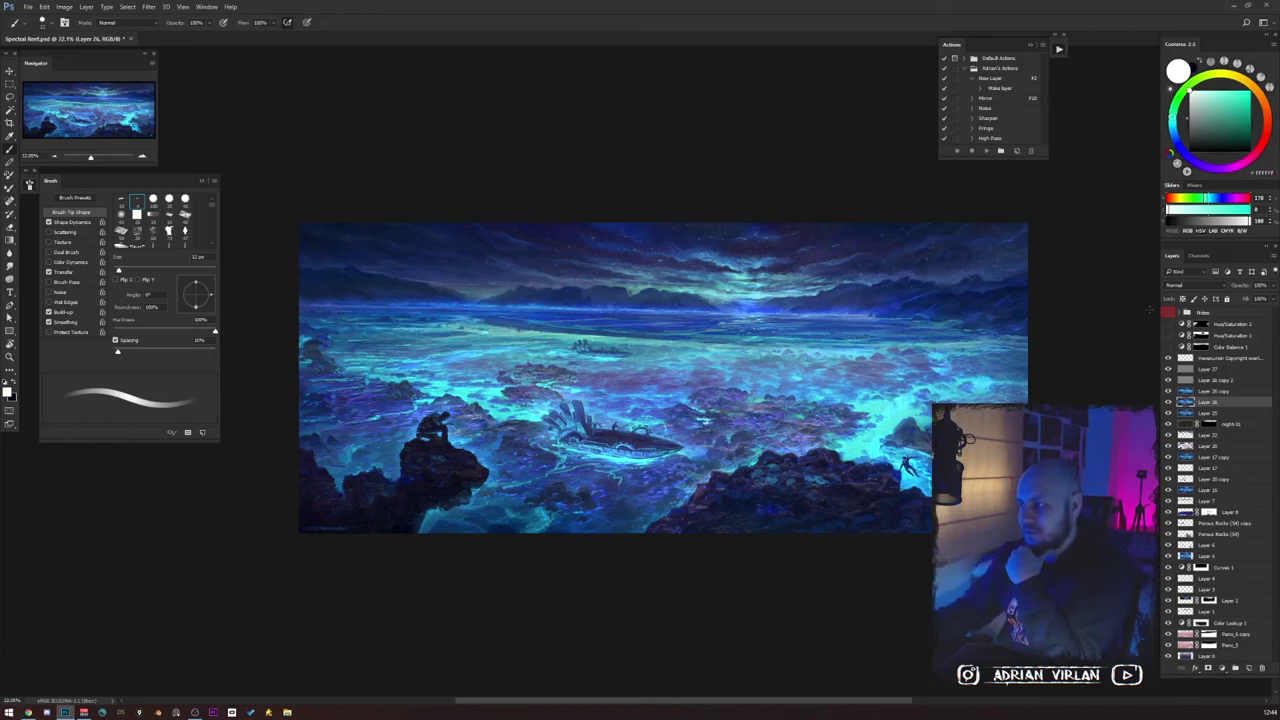
left_click(1168, 347)
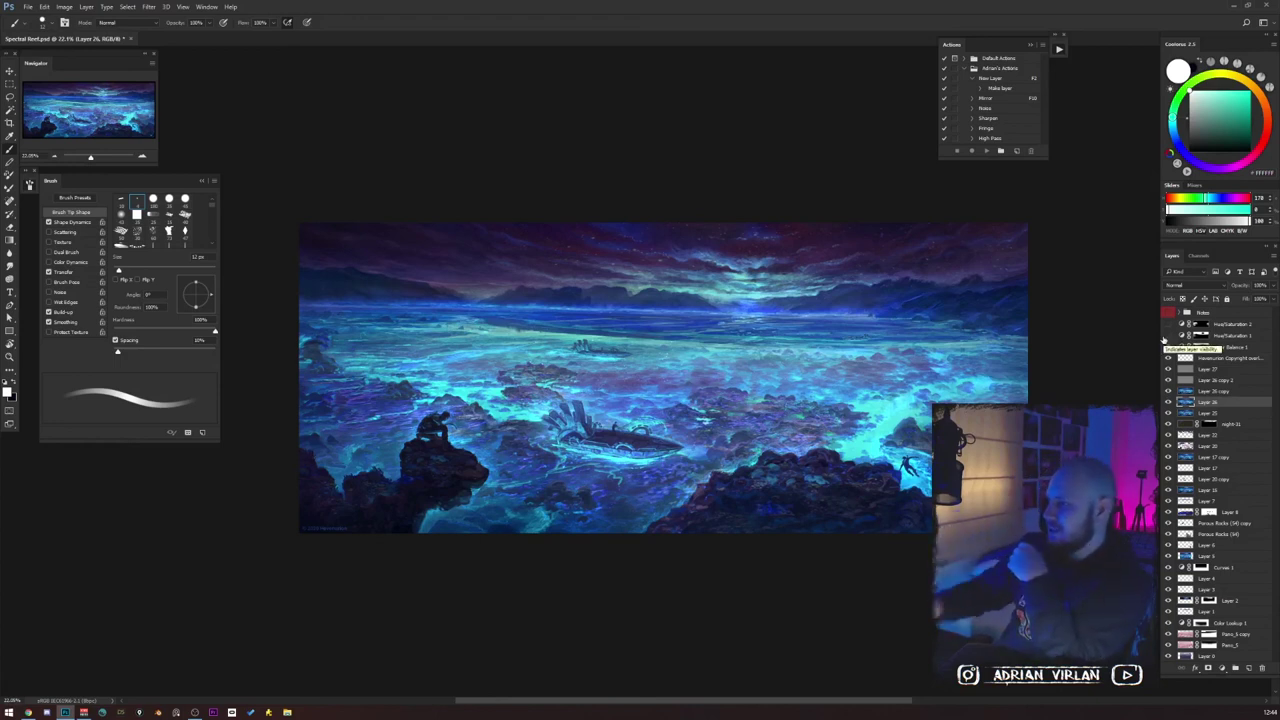
Show the Hue/Saturation 1 adjustment and toggle it to compare the painting's saturation, leaving it visible.
left_click(1172, 336)
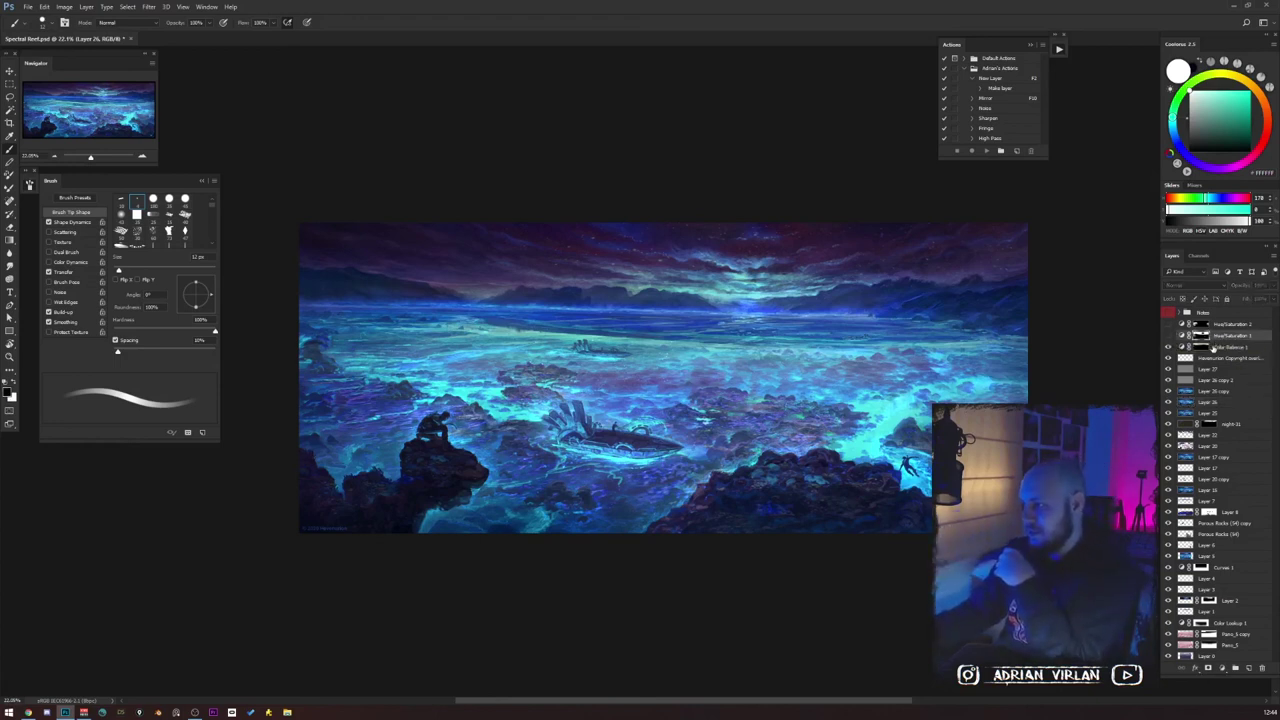
left_click(1169, 337)
left_click(1169, 337)
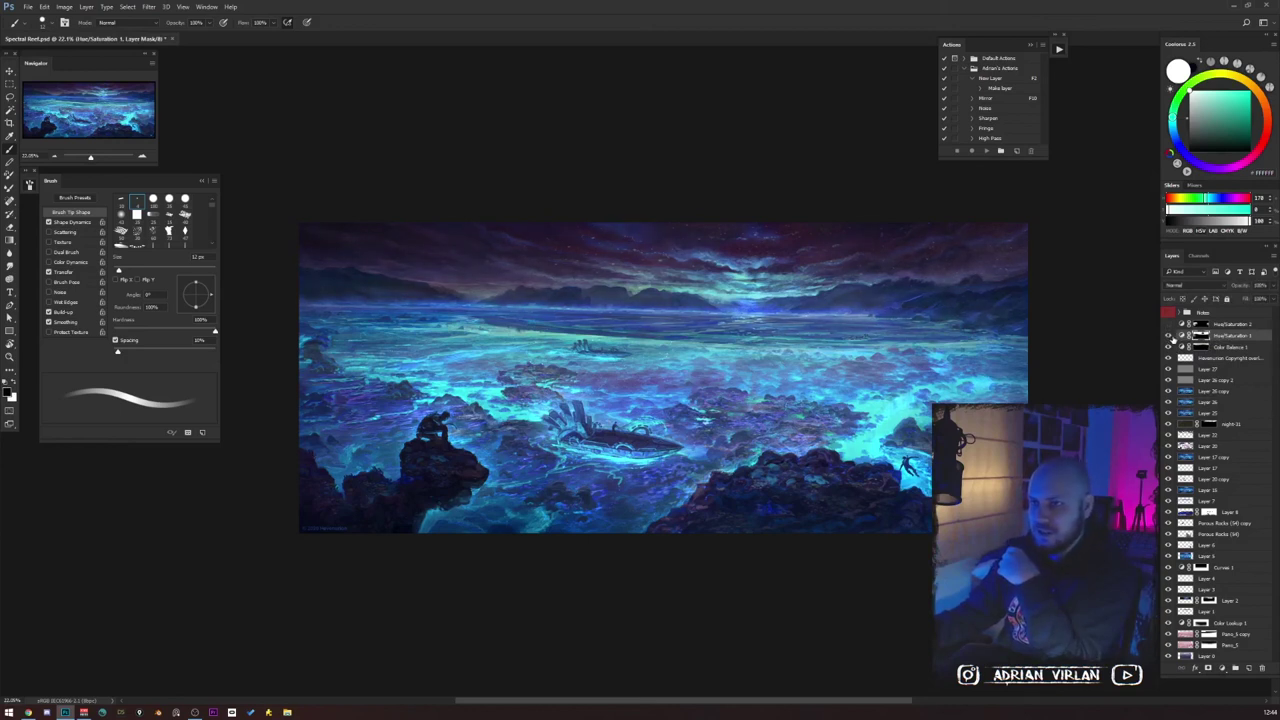
left_click(1170, 337)
left_click(1170, 337)
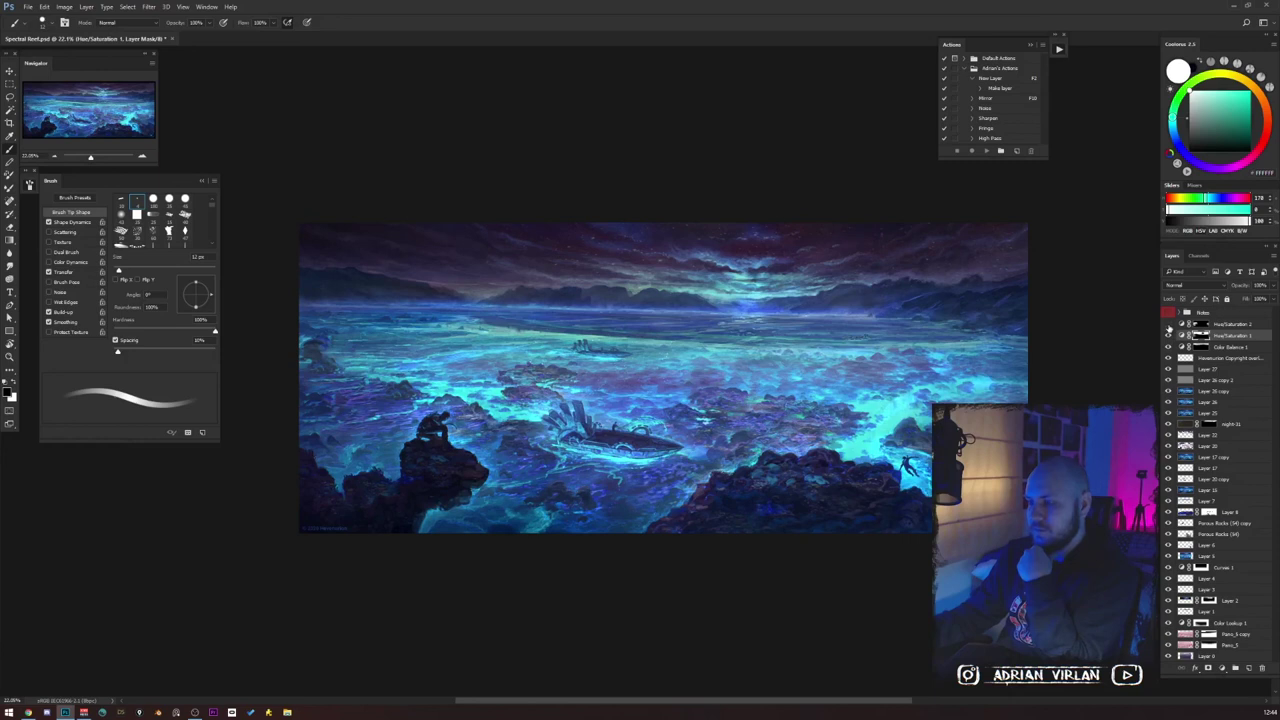
Show the Hue/Saturation 2 adjustment, compare the painting with it off and on, and make it the active layer.
left_click(1169, 333)
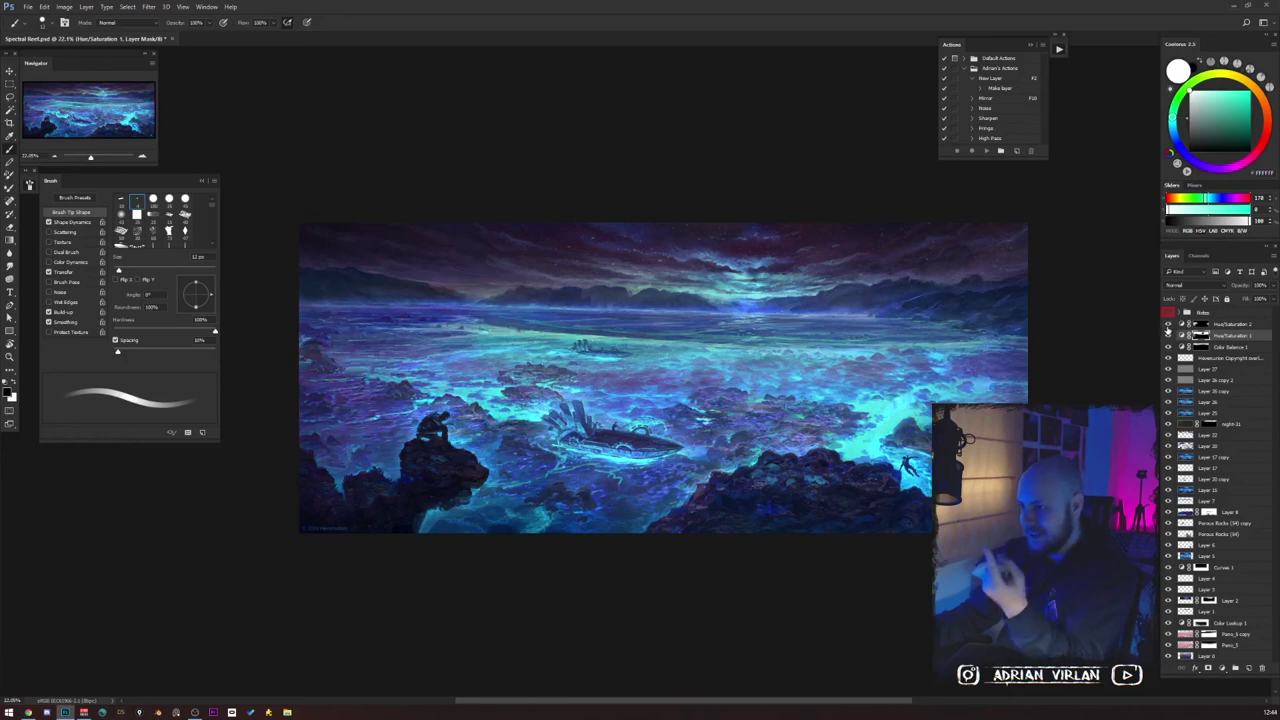
left_click(1169, 333)
left_click(1169, 333)
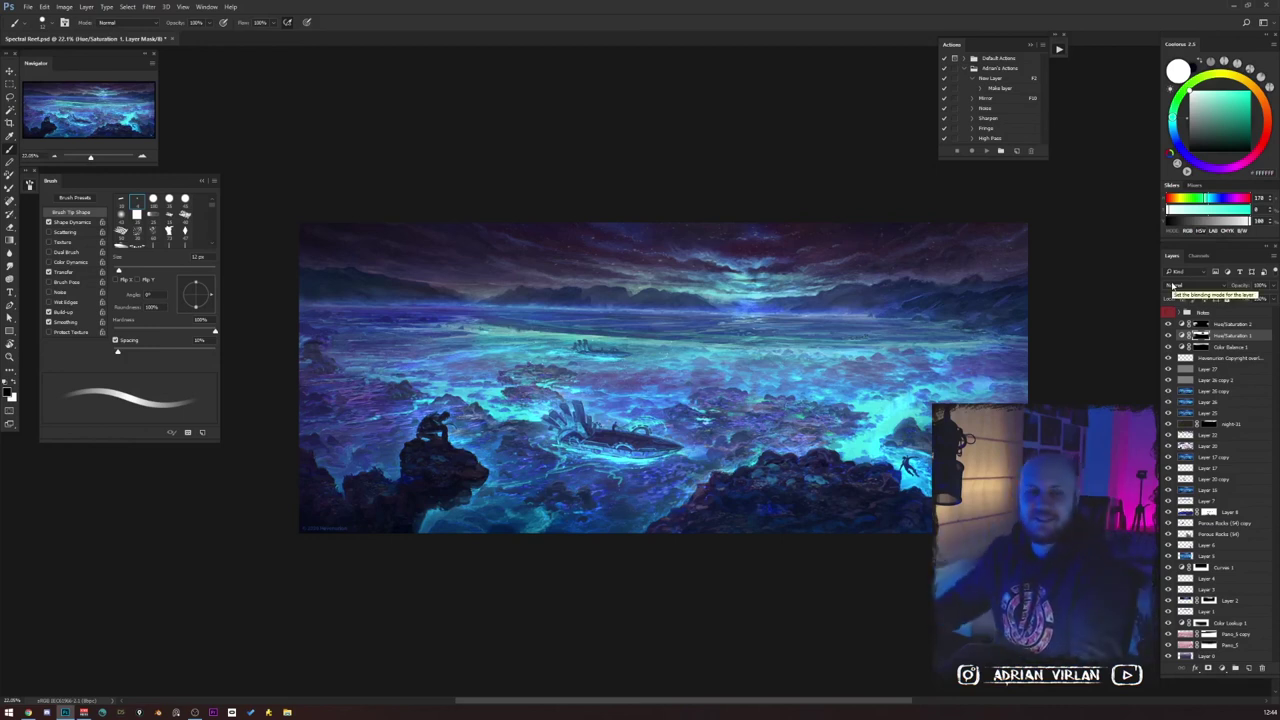
left_click(1214, 325)
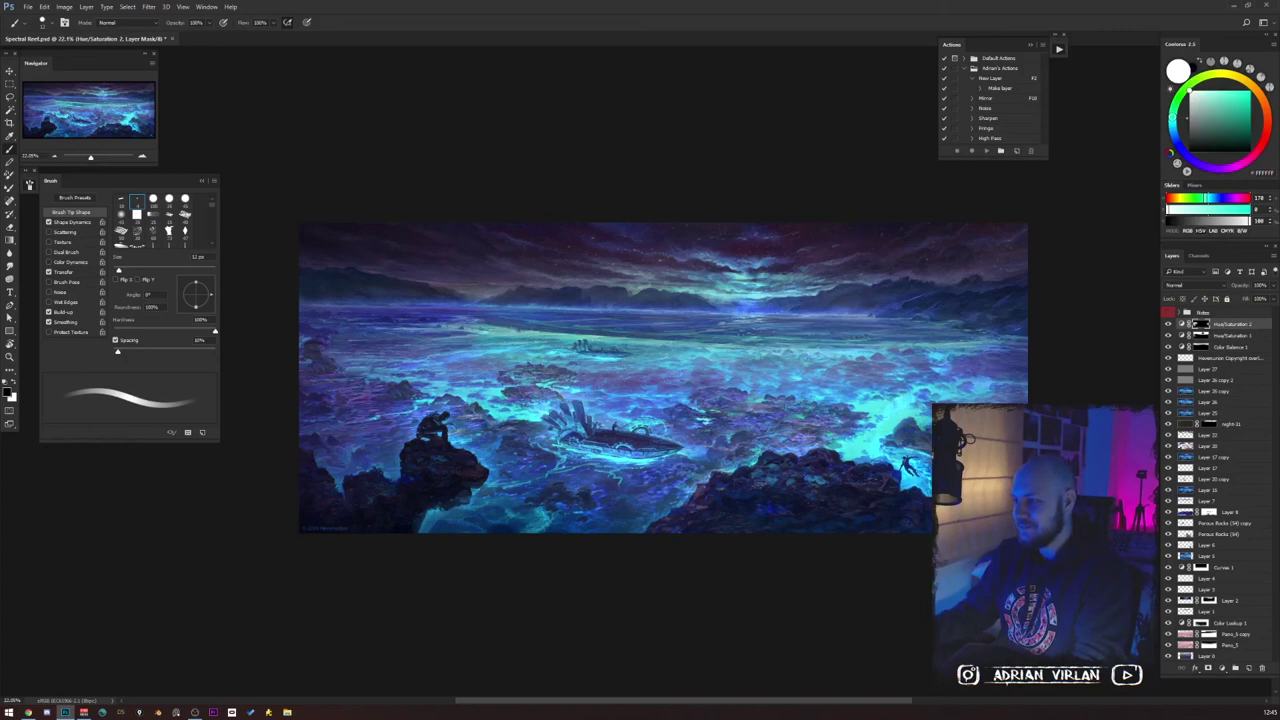
left_click_drag(974, 490, 912, 443)
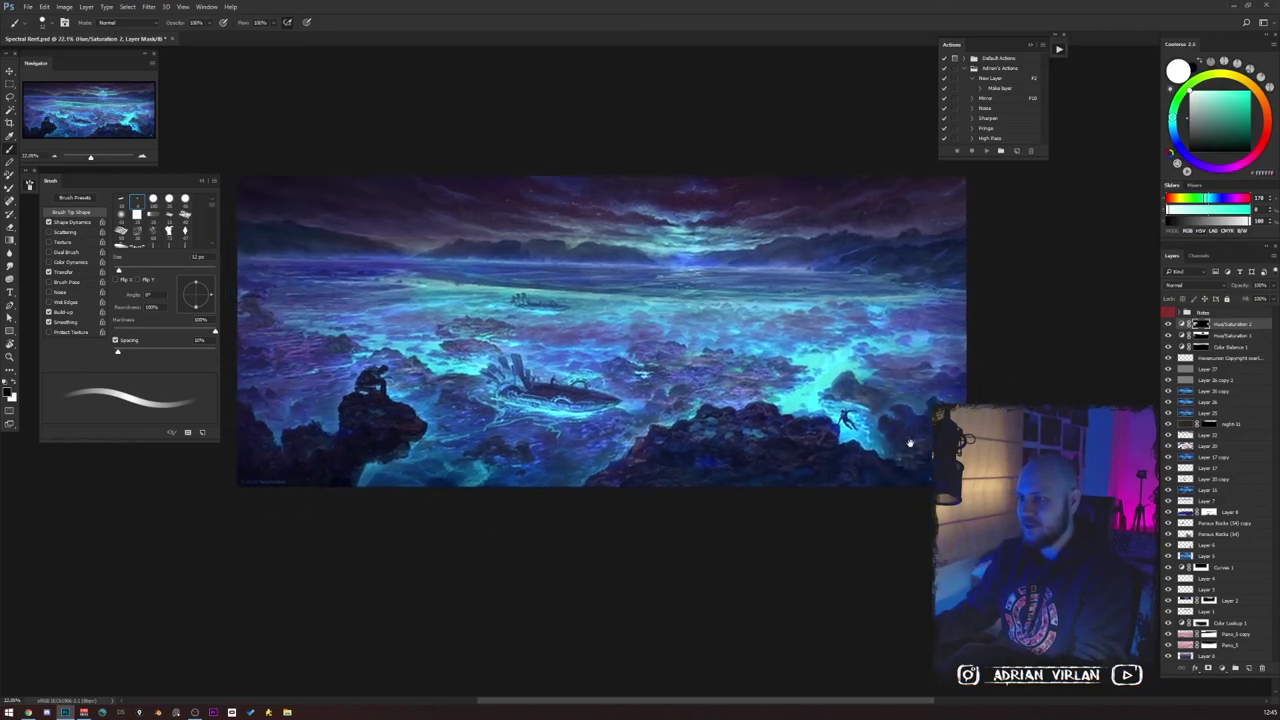